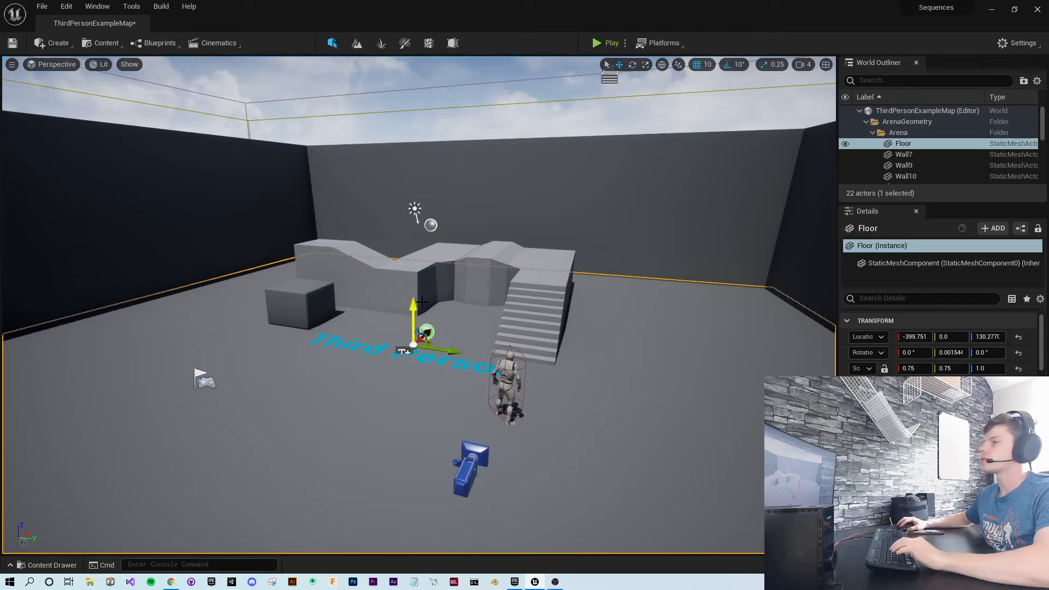
# Step: Select the cube beside the ramp and move it along the Y axis to -630
pyautogui.moveTo(570, 374)
pyautogui.mouseDown(button='right')
pyautogui.moveTo(394, 350)
pyautogui.moveTo(334, 323)
pyautogui.moveTo(570, 374)
pyautogui.mouseUp(button='right')
pyautogui.press('w')
pyautogui.press('d')
pyautogui.press('w')
pyautogui.press('d')
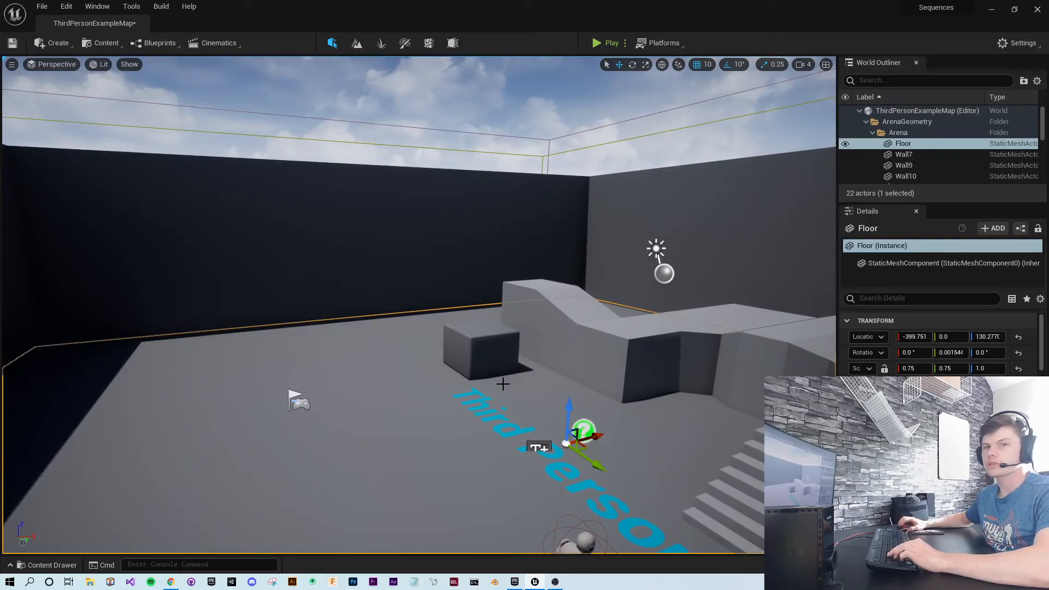
pyautogui.press('w')
pyautogui.moveTo(503, 384); pyautogui.dragTo(503, 384, button='right')
pyautogui.click(420, 388)
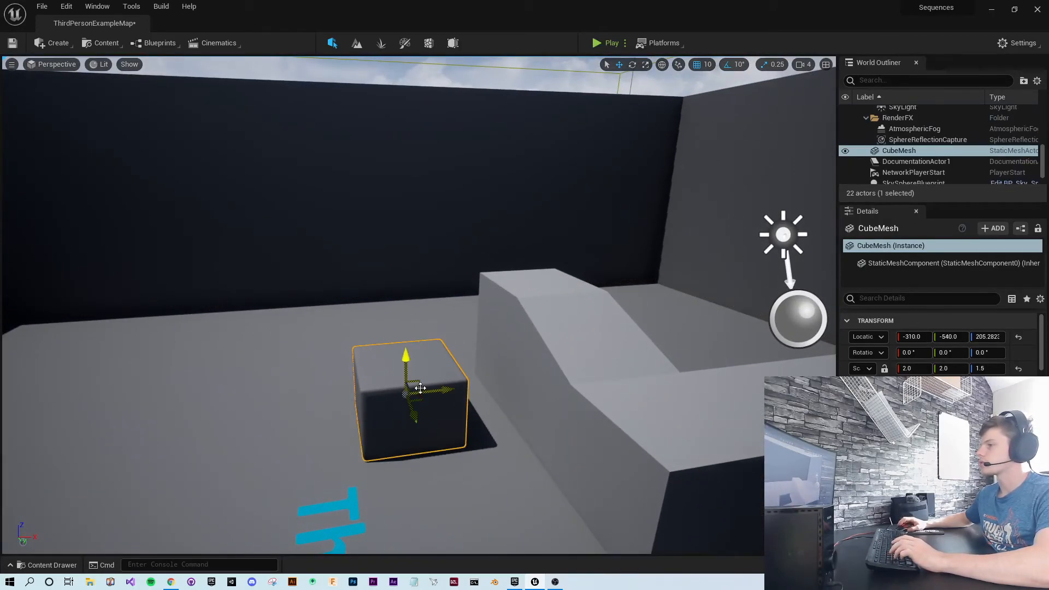
pyautogui.moveTo(420, 389); pyautogui.dragTo(421, 389, button='right')
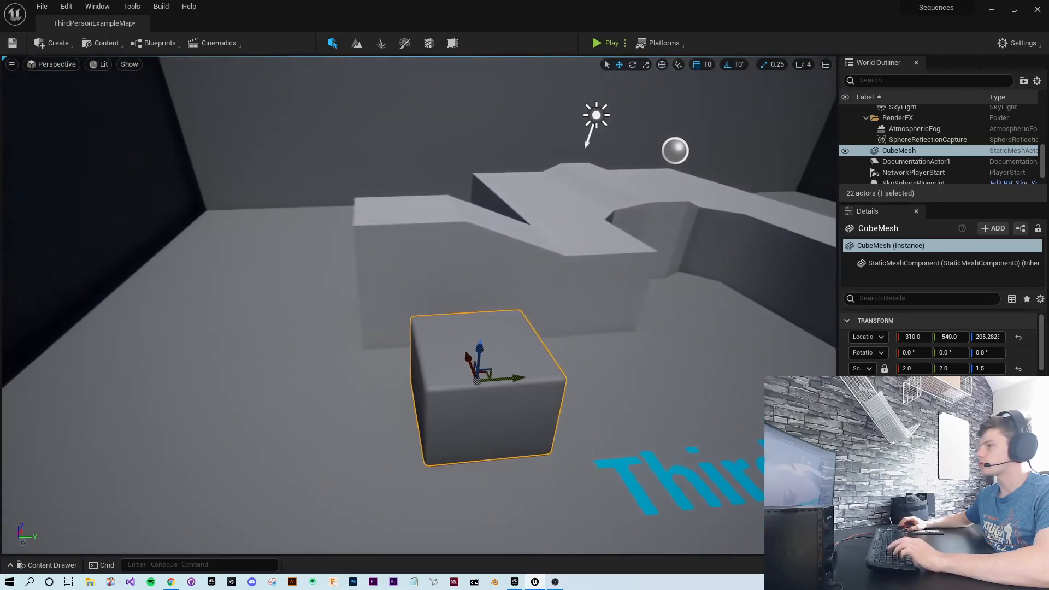
pyautogui.moveTo(503, 378); pyautogui.dragTo(456, 375)
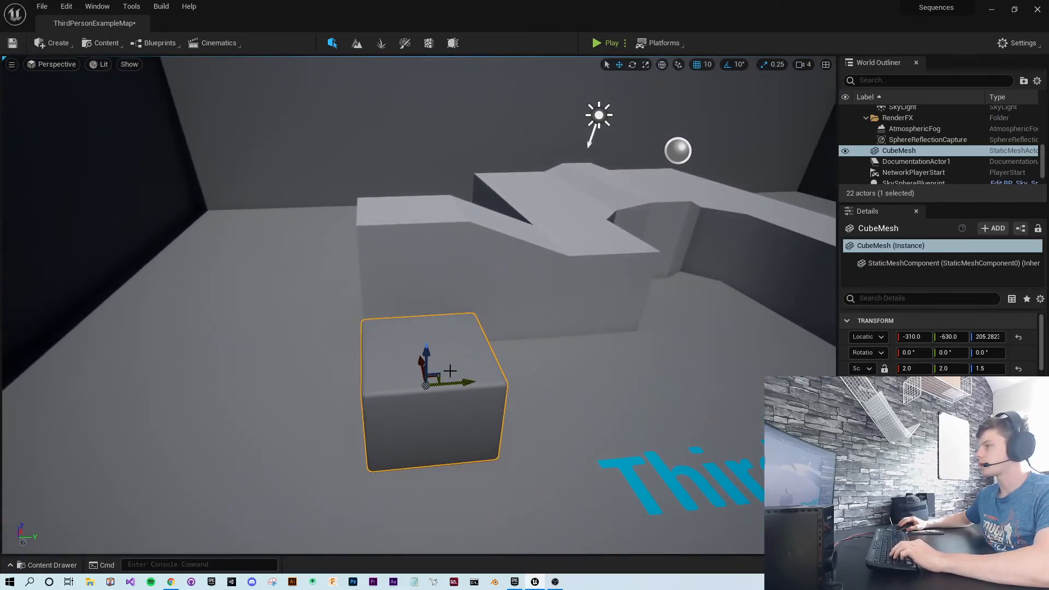
# Step: Move the cube to X -200 and raise it to about Z 335, so it floats at the end of the ramp
pyautogui.moveTo(456, 374); pyautogui.dragTo(462, 355, button='right')
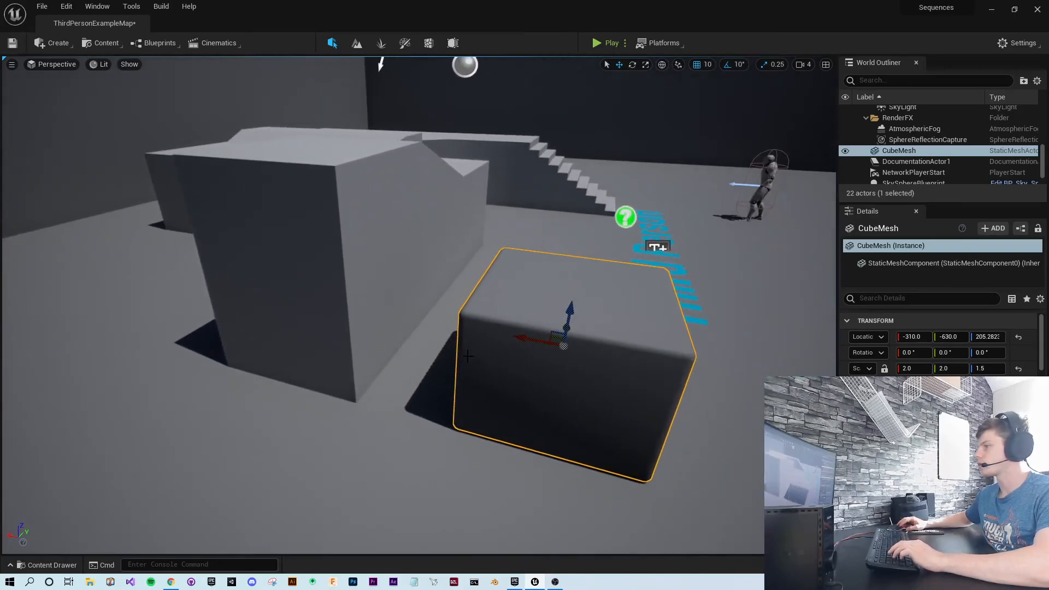
pyautogui.moveTo(533, 339); pyautogui.dragTo(447, 192)
pyautogui.moveTo(448, 192); pyautogui.dragTo(448, 191, button='right')
pyautogui.moveTo(348, 201); pyautogui.dragTo(352, 201)
pyautogui.moveTo(353, 202); pyautogui.dragTo(353, 201, button='right')
pyautogui.keyDown('alt'); pyautogui.moveTo(410, 183); pyautogui.dragTo(409, 183, button='right'); pyautogui.keyUp('alt')
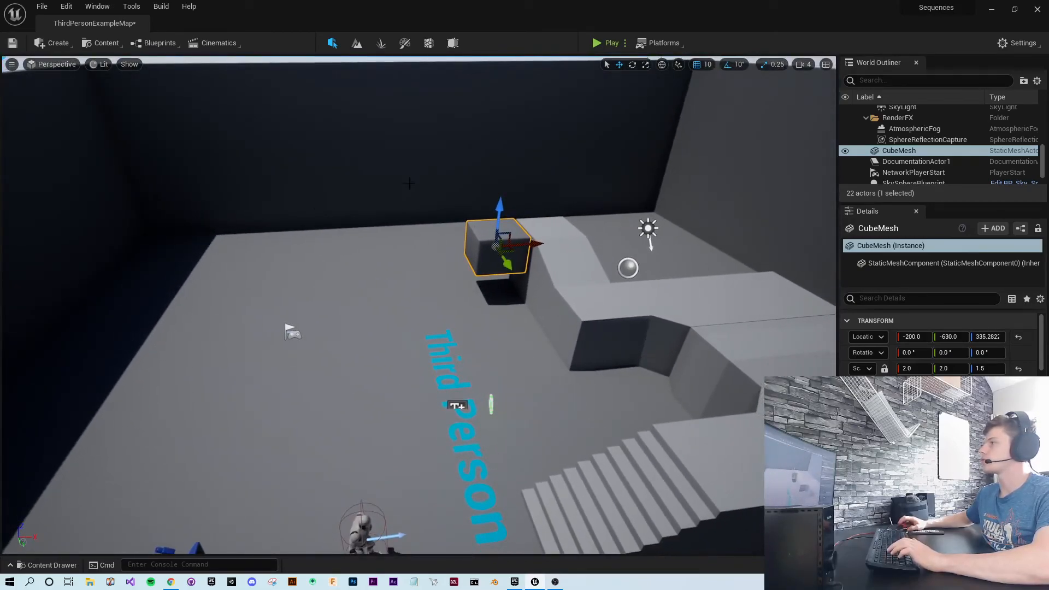
# Step: Check the viewport's camera speed settings
pyautogui.click(804, 65)
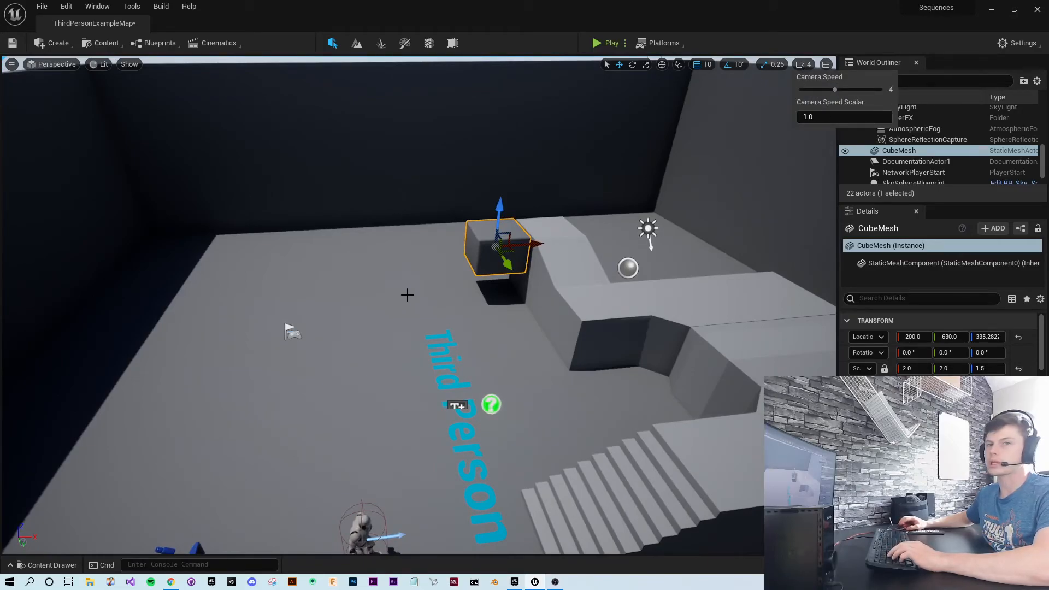
pyautogui.moveTo(339, 266); pyautogui.dragTo(374, 256, button='right')
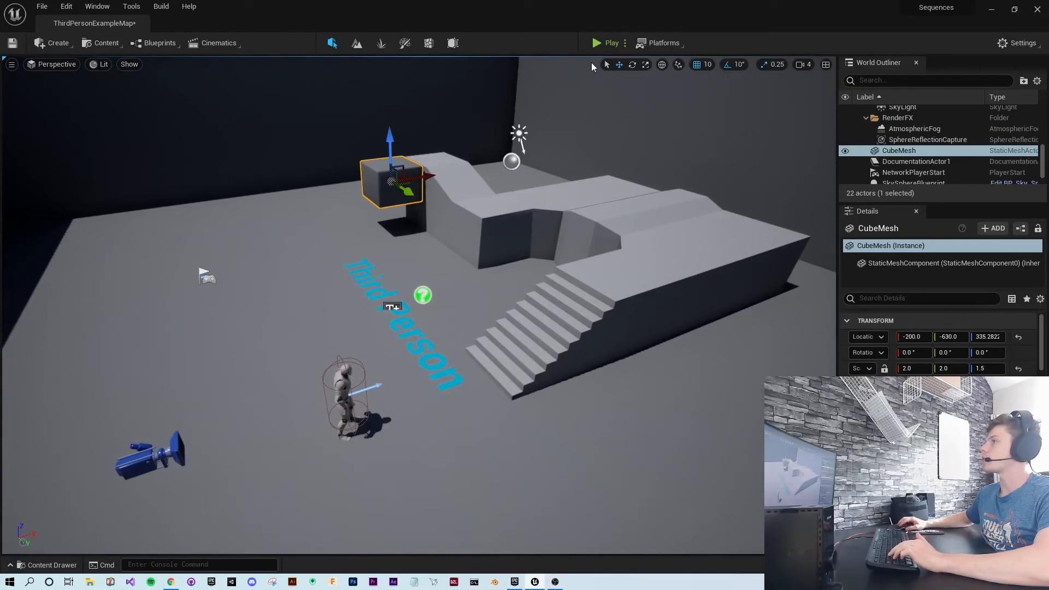
# Step: Play-test the level by running the character along the ramp, over the raised cube and across the floor, and end the session
pyautogui.click(601, 43)
pyautogui.press('w')
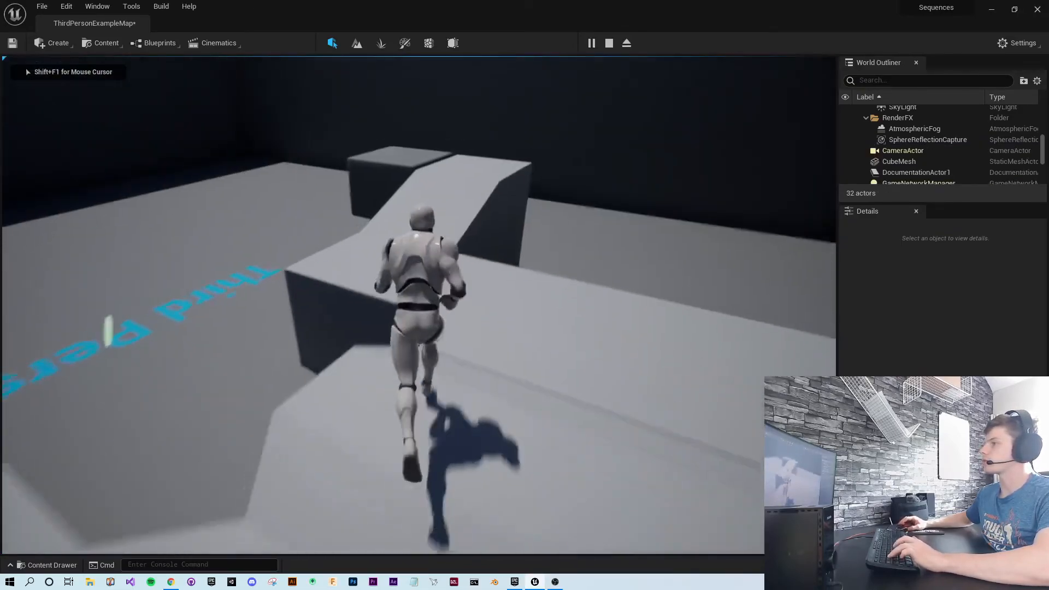
pyautogui.press('d')
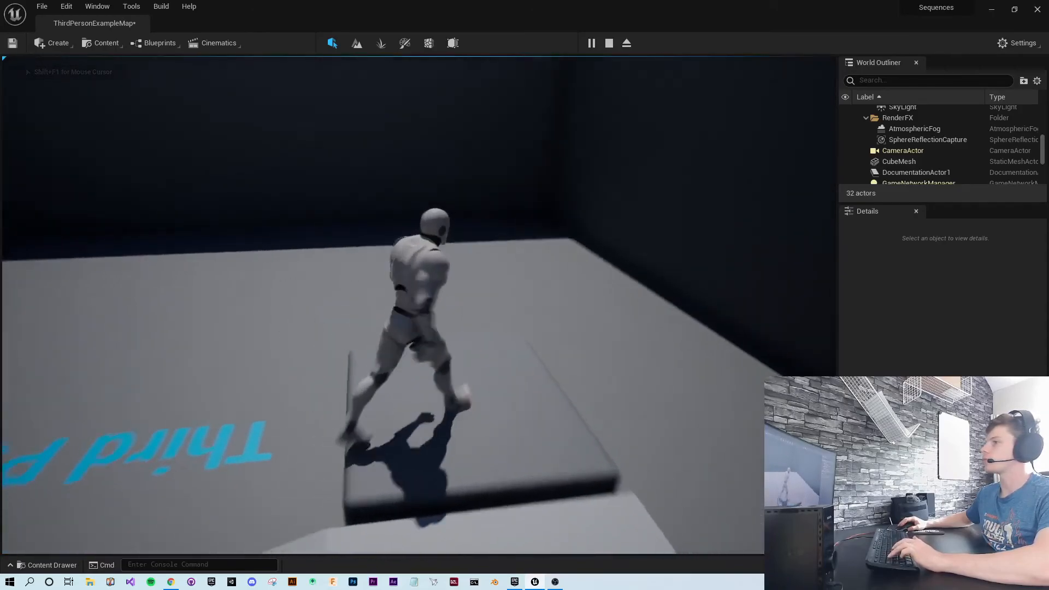
pyautogui.press('w')
pyautogui.press('space')
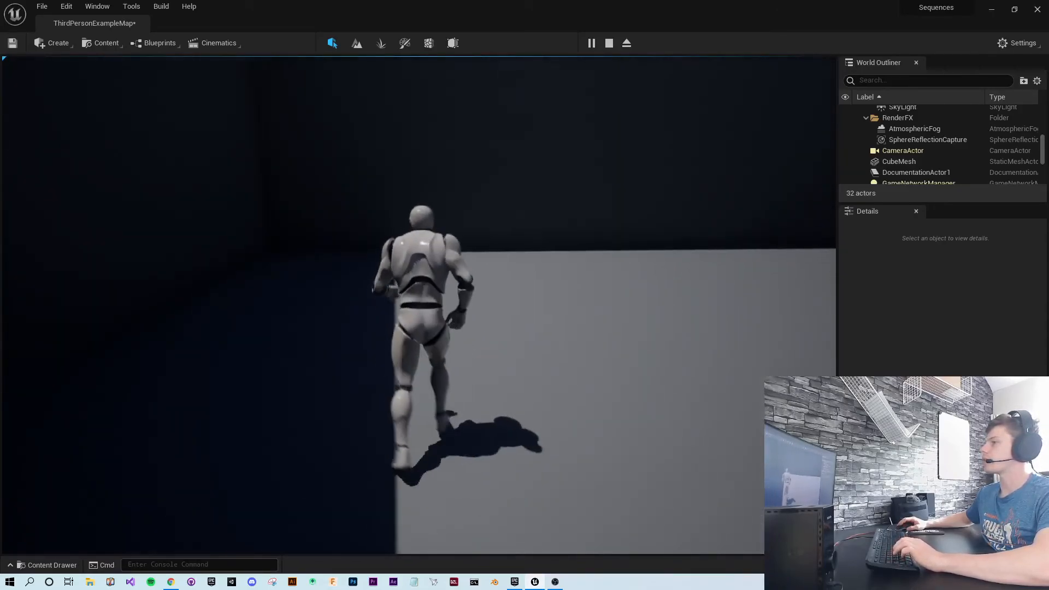
pyautogui.press('d')
pyautogui.press('s')
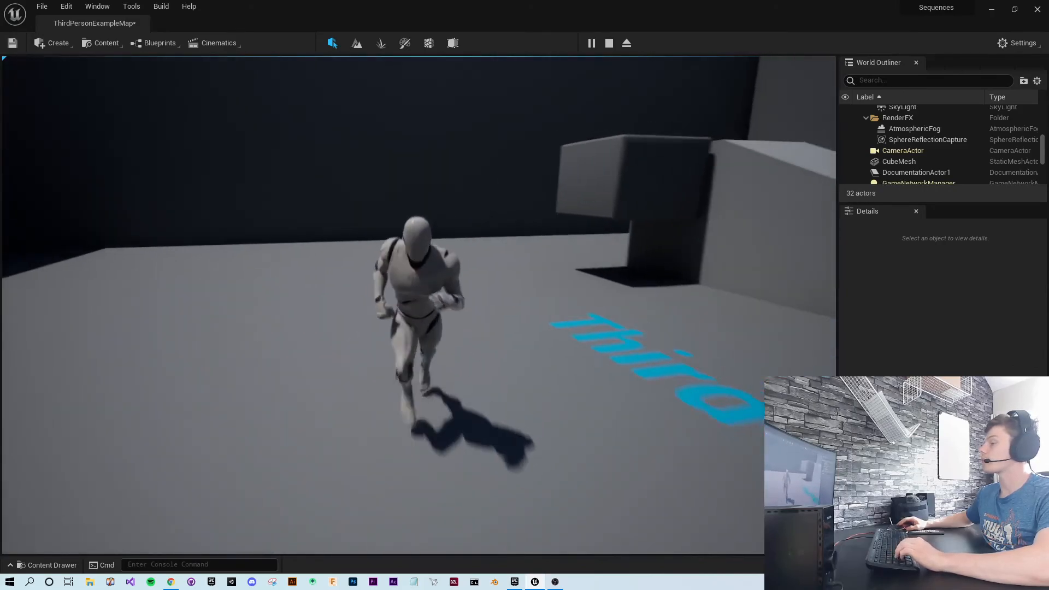
pyautogui.press('a')
pyautogui.press('Escape')
# Step: Select the green question-mark documentation actor and move it away from the floor text, high above the arena
pyautogui.moveTo(379, 290); pyautogui.dragTo(17, 289, button='right')
pyautogui.press('d')
pyautogui.press('w')
pyautogui.moveTo(656, 283); pyautogui.dragTo(701, 284, button='middle')
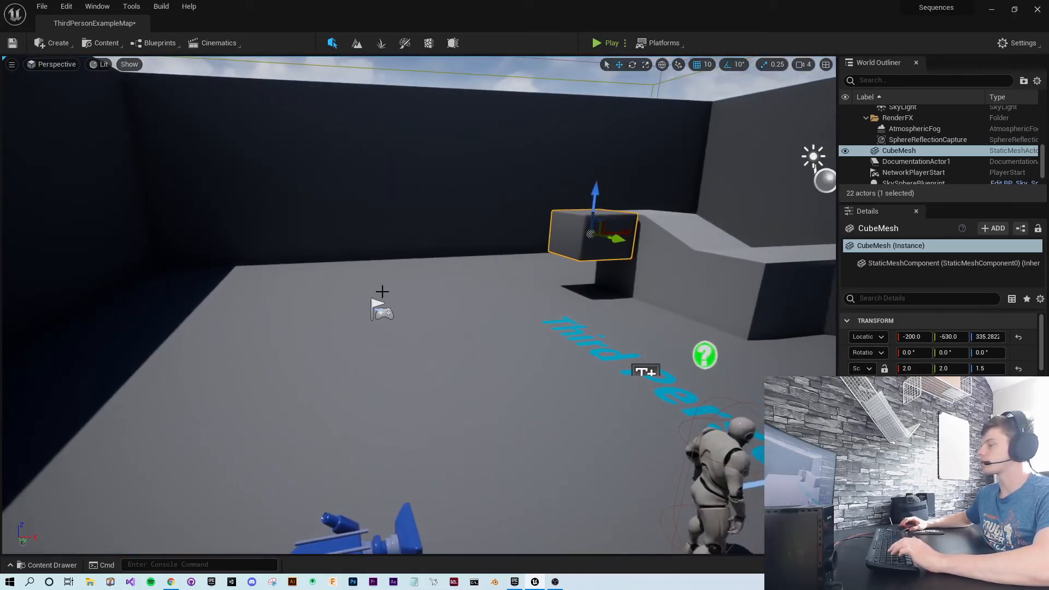
pyautogui.click(705, 350)
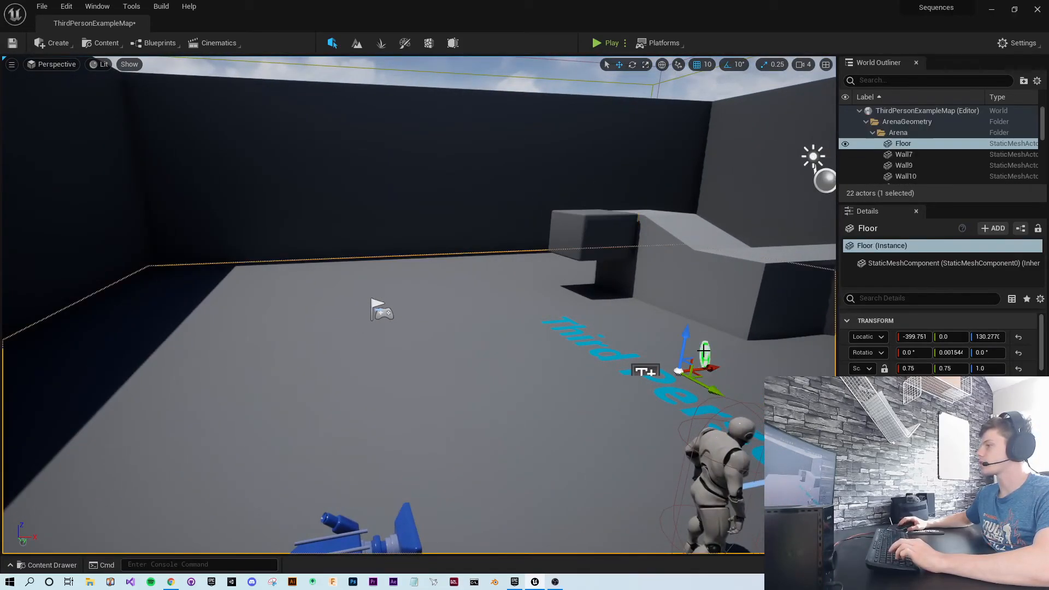
pyautogui.press('f')
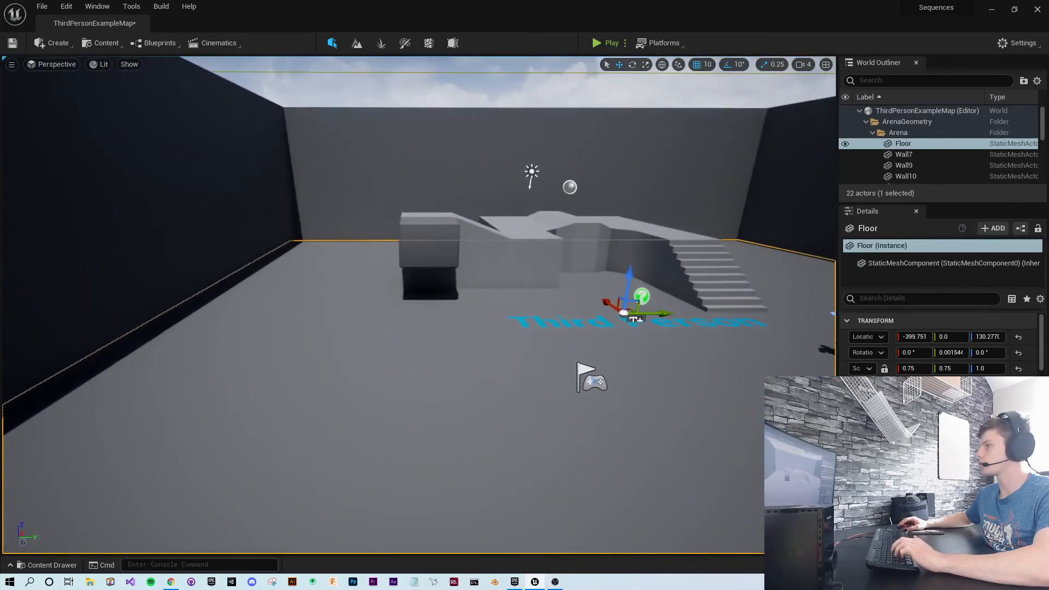
pyautogui.click(644, 296)
pyautogui.moveTo(666, 300); pyautogui.dragTo(434, 61)
pyautogui.moveTo(412, 136); pyautogui.dragTo(403, 142, button='right')
pyautogui.moveTo(266, 122); pyautogui.dragTo(690, 191)
pyautogui.moveTo(606, 254); pyautogui.dragTo(749, 238, button='right')
pyautogui.press('a')
pyautogui.moveTo(134, 367); pyautogui.dragTo(126, 362, button='right')
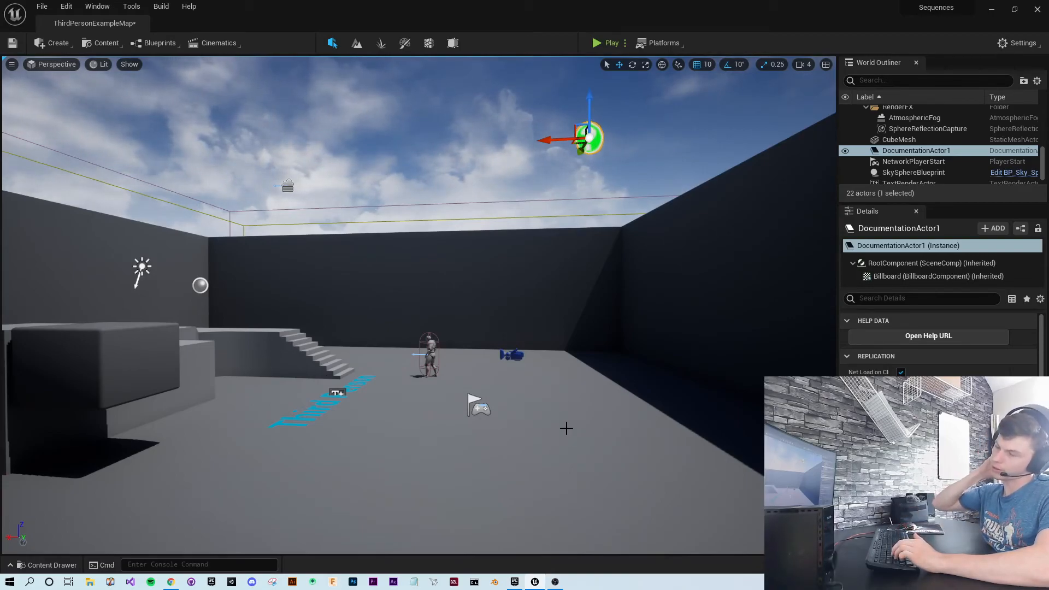
pyautogui.moveTo(490, 335); pyautogui.dragTo(547, 360, button='right')
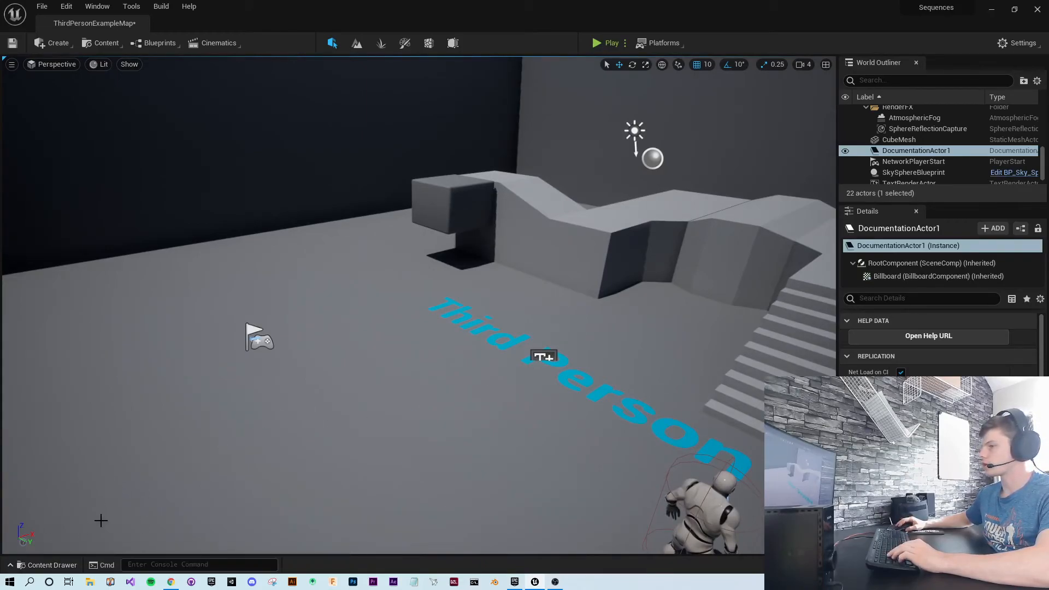
pyautogui.click(44, 565)
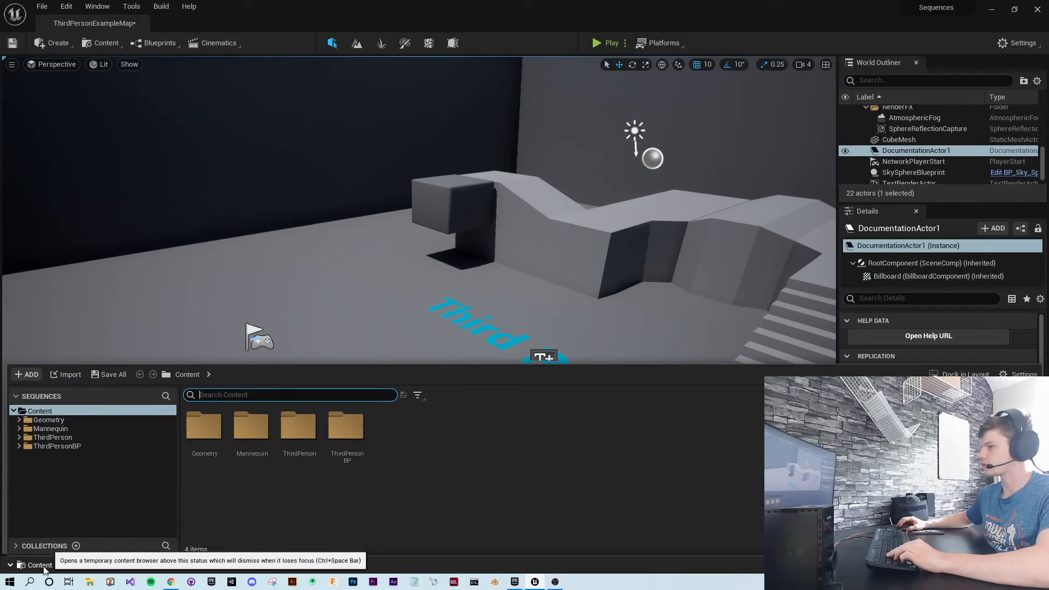
pyautogui.click(468, 486)
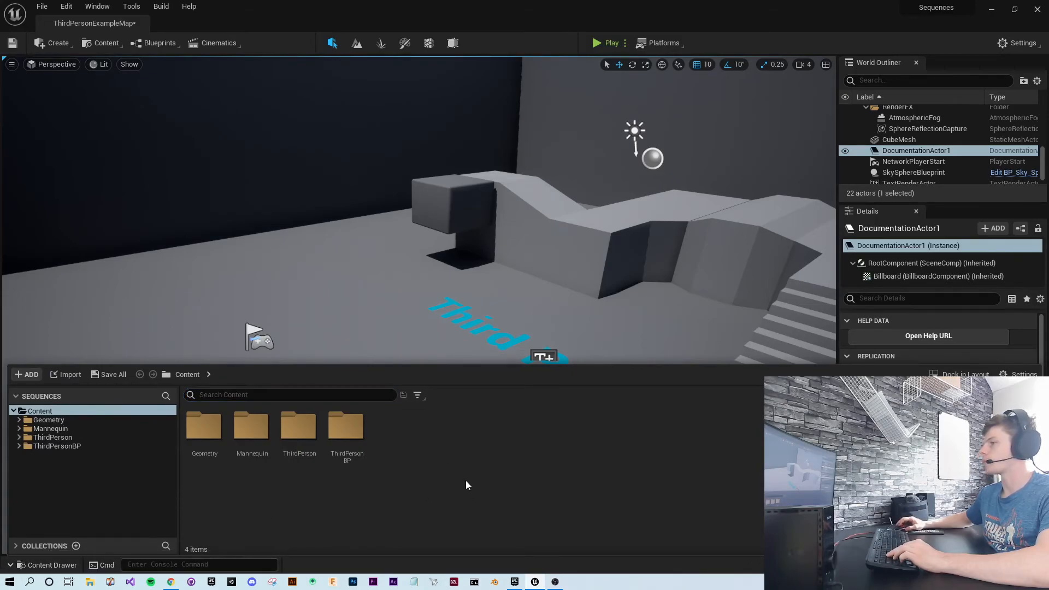
pyautogui.rightClick(449, 443)
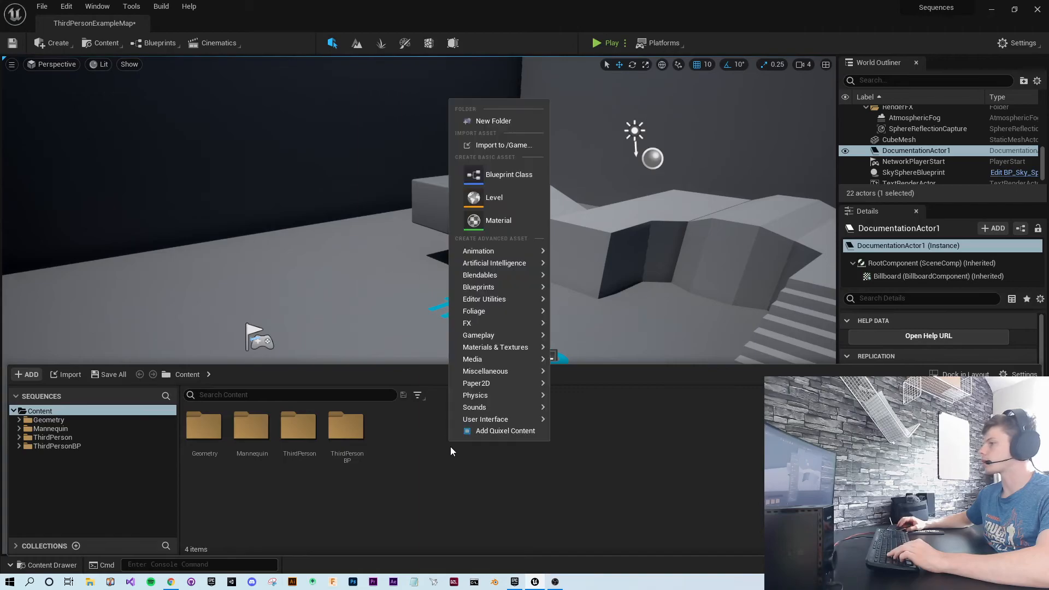
pyautogui.moveTo(503, 251)
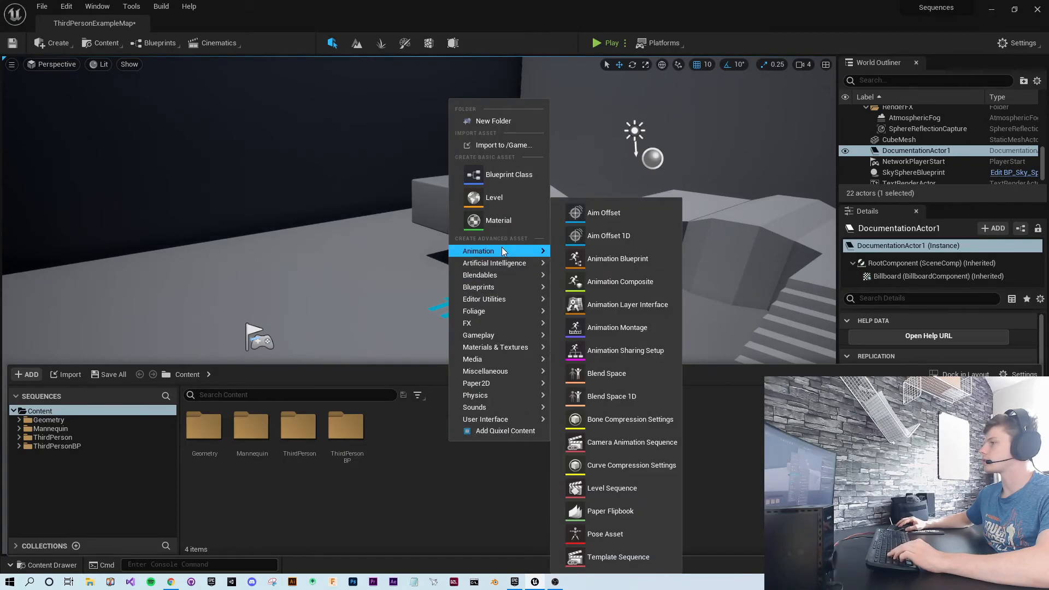
pyautogui.click(615, 492)
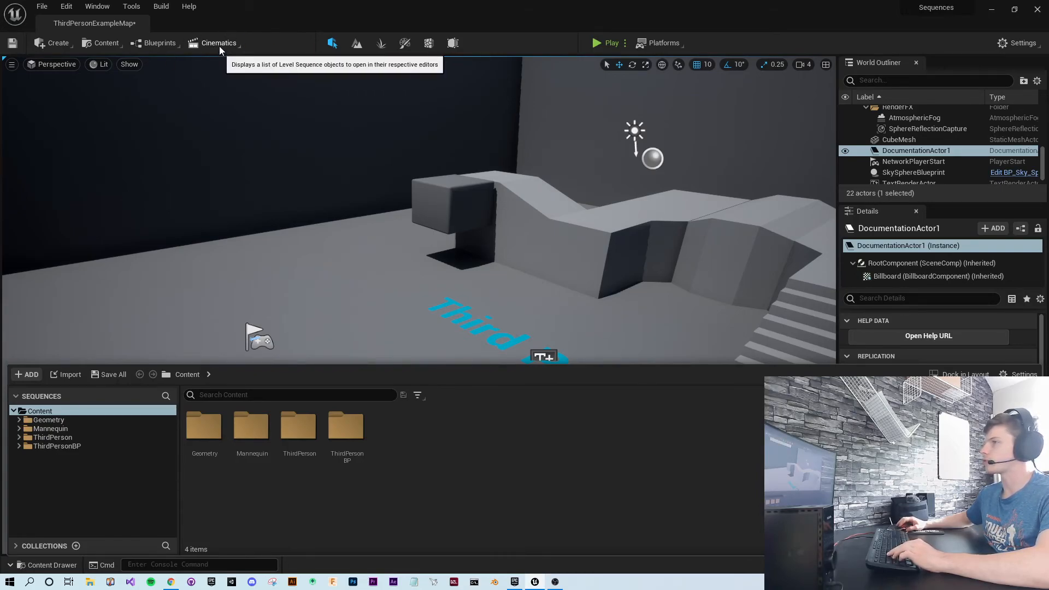
# Step: Add a level sequence named MovePlatform and save it in the Content folder
pyautogui.click(206, 42)
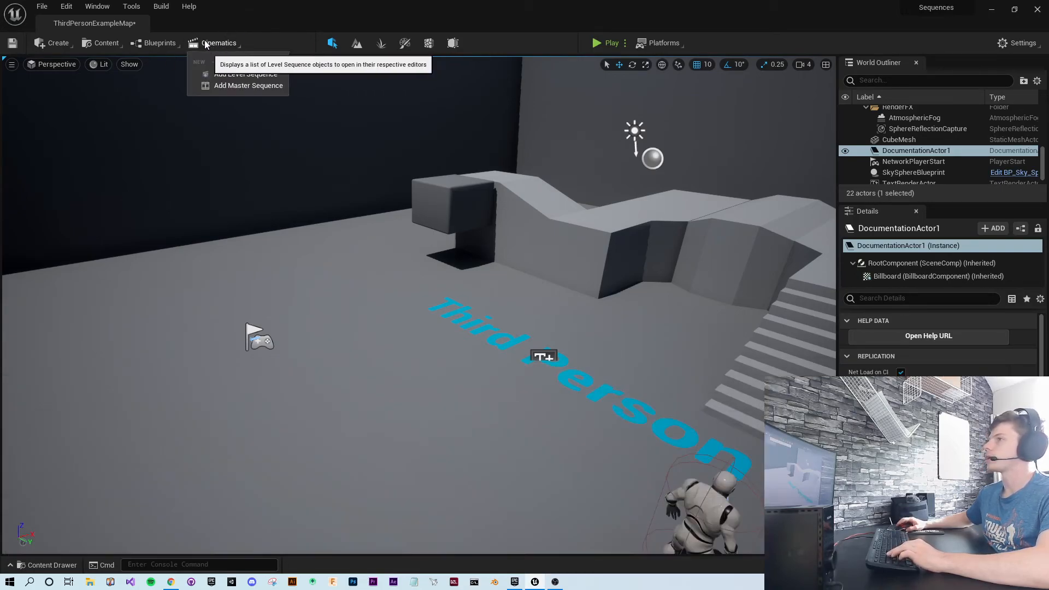
pyautogui.click(238, 77)
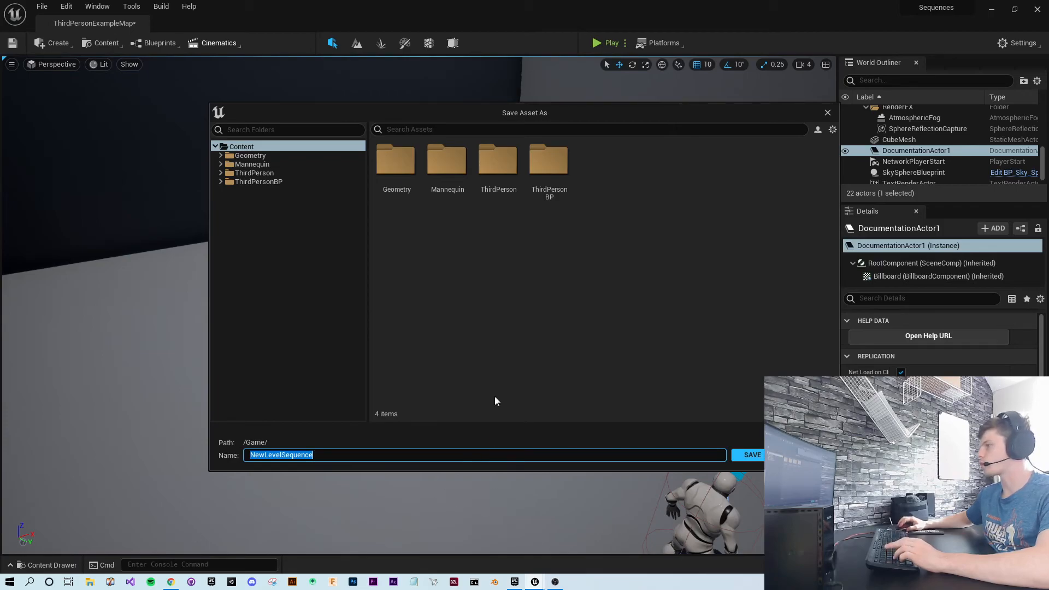
pyautogui.moveTo(505, 119); pyautogui.dragTo(445, 115)
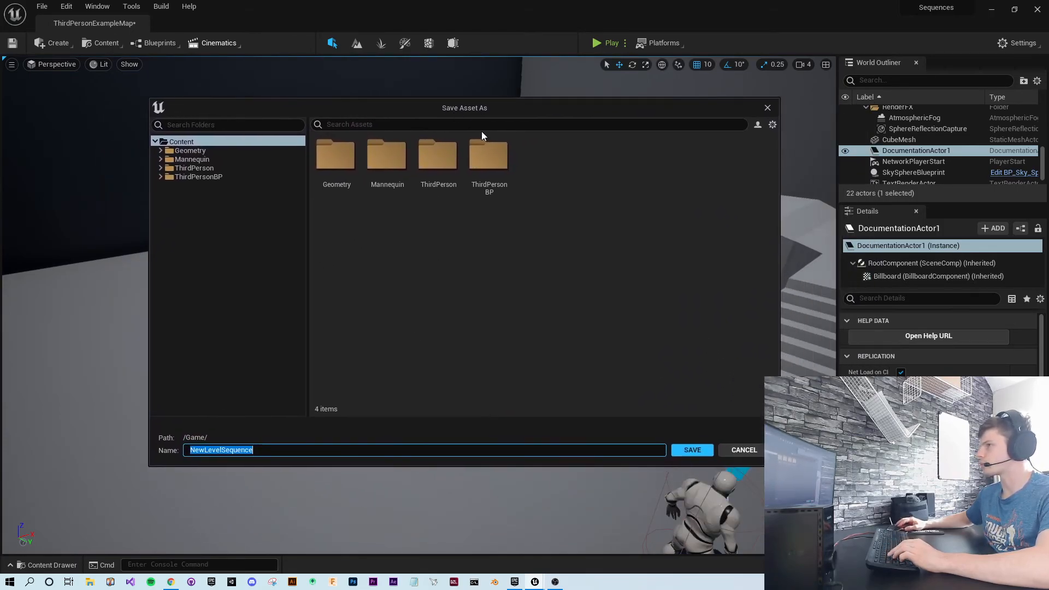
pyautogui.click(523, 254)
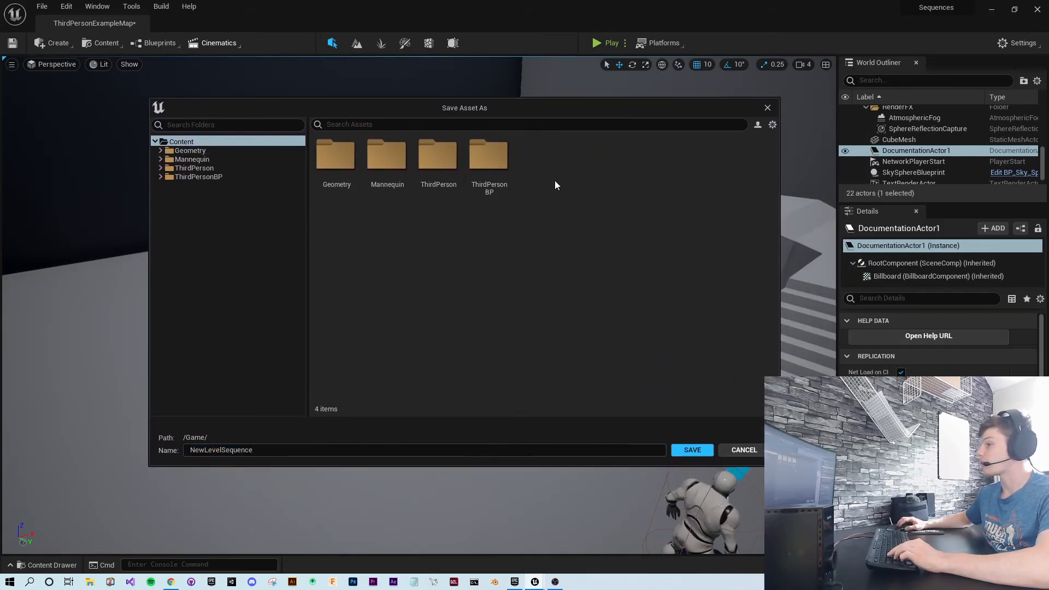
pyautogui.click(175, 142)
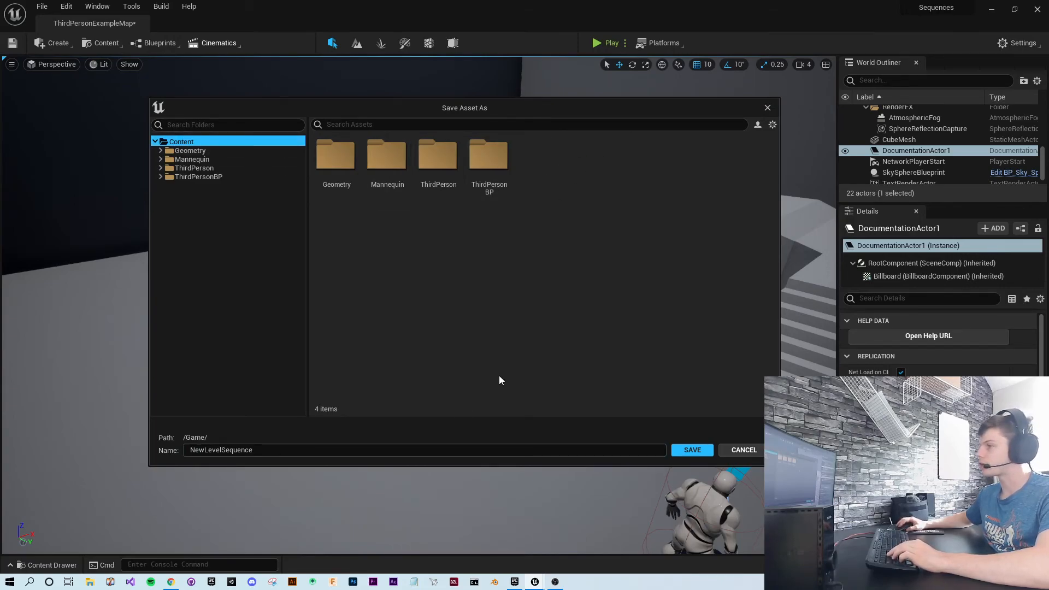
pyautogui.click(244, 450)
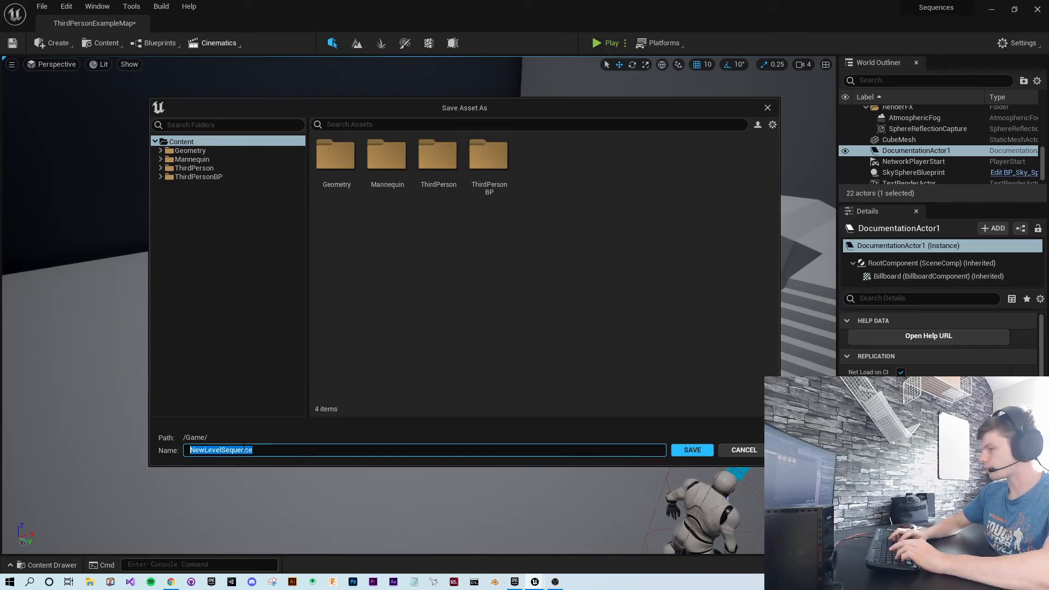
pyautogui.write('MovePla')
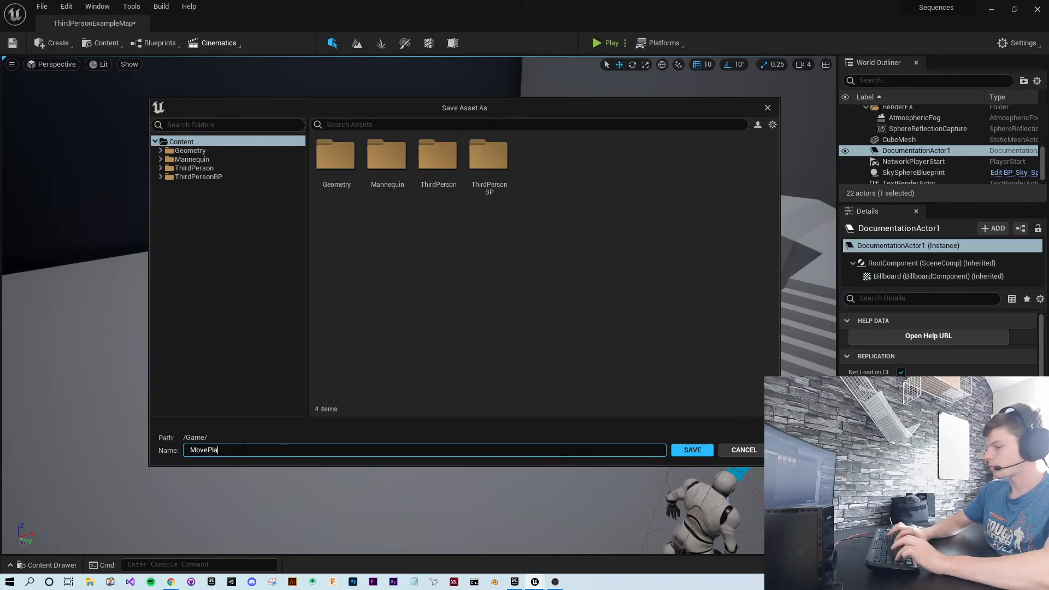
pyautogui.write('tform')
pyautogui.press('Return')
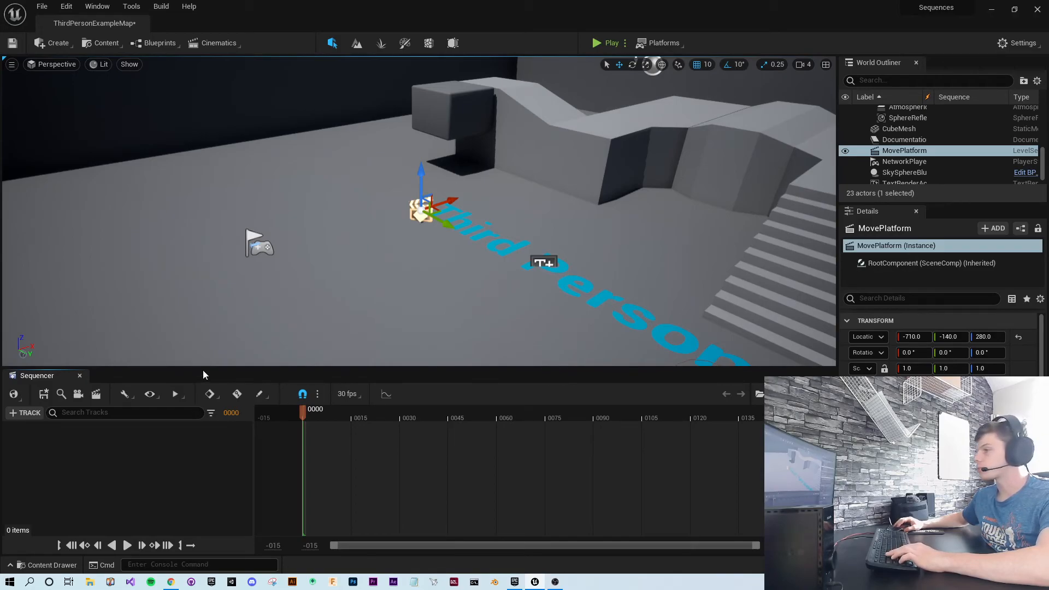
# Step: Check the Content folder for the MovePlatform sequence asset and return to the Sequencer
pyautogui.moveTo(360, 274)
pyautogui.mouseDown(button='right')
pyautogui.moveTo(397, 229)
pyautogui.moveTo(362, 274)
pyautogui.mouseUp(button='right')
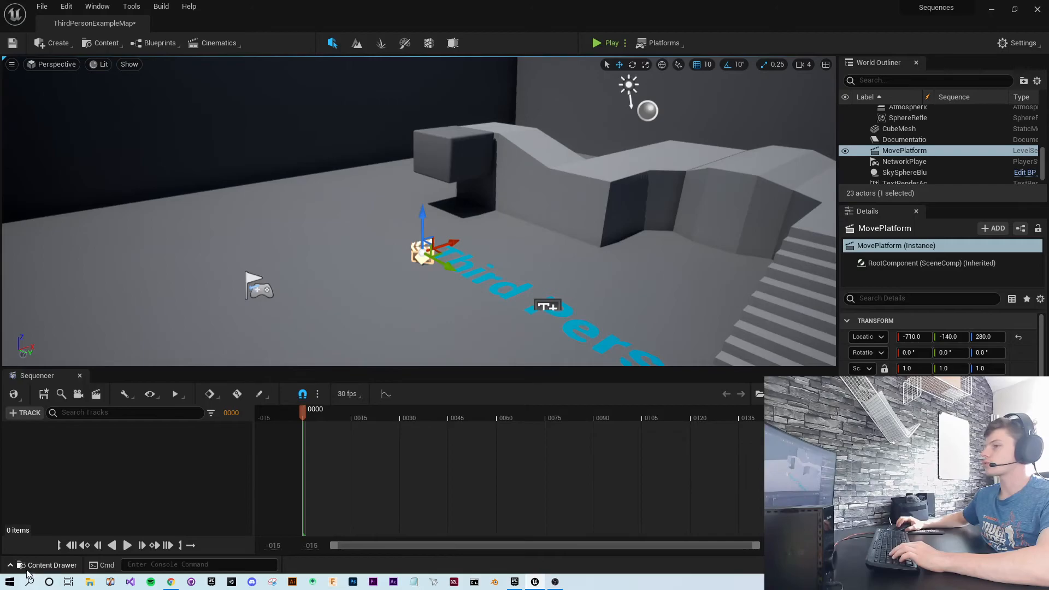
pyautogui.click(47, 565)
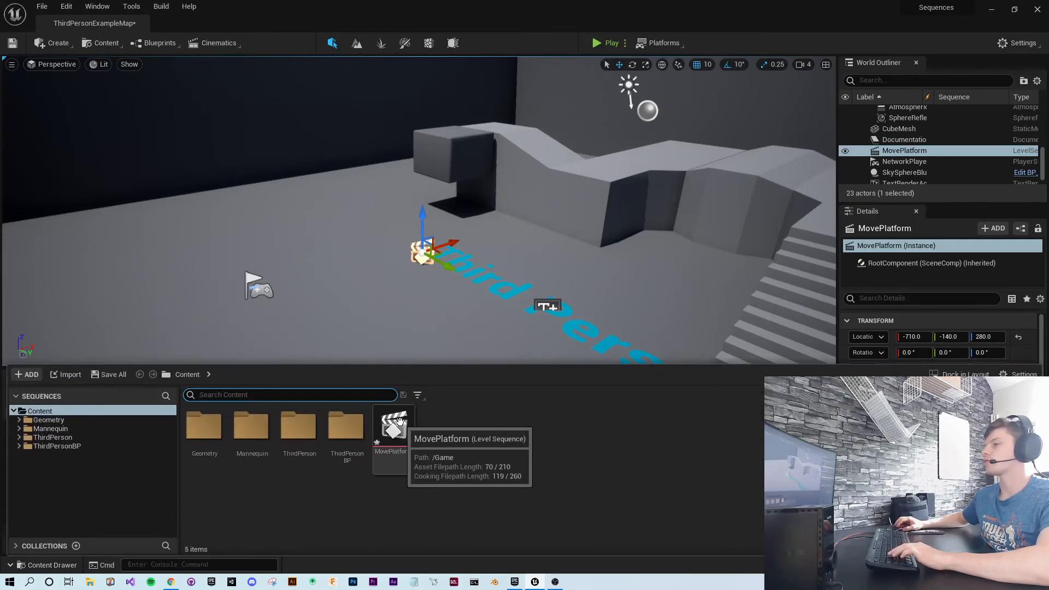
pyautogui.click(52, 565)
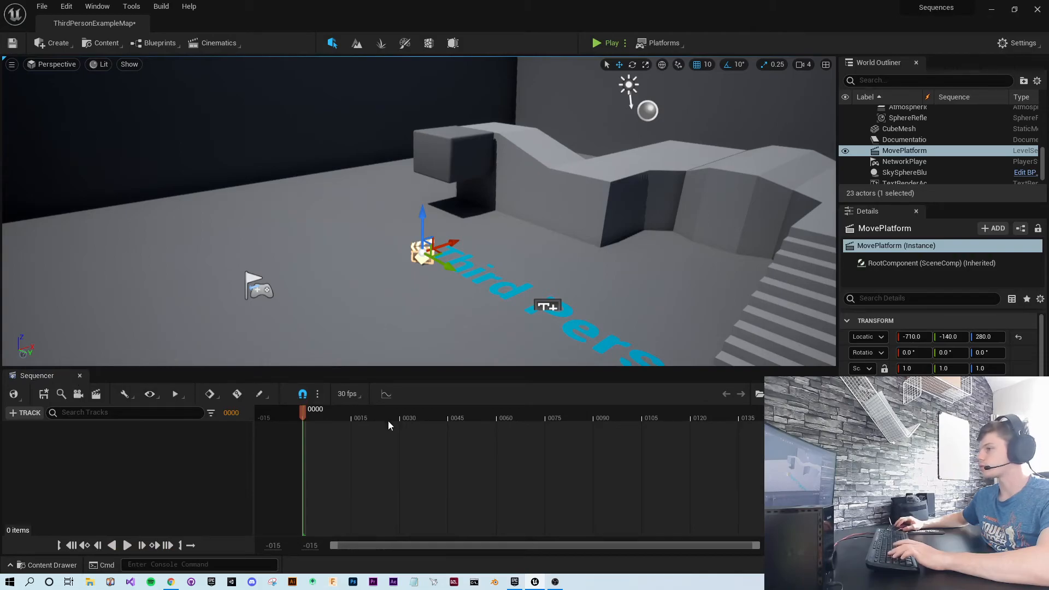
# Step: Look up where the Sequencer window is listed among the Cinematics windows
pyautogui.click(104, 7)
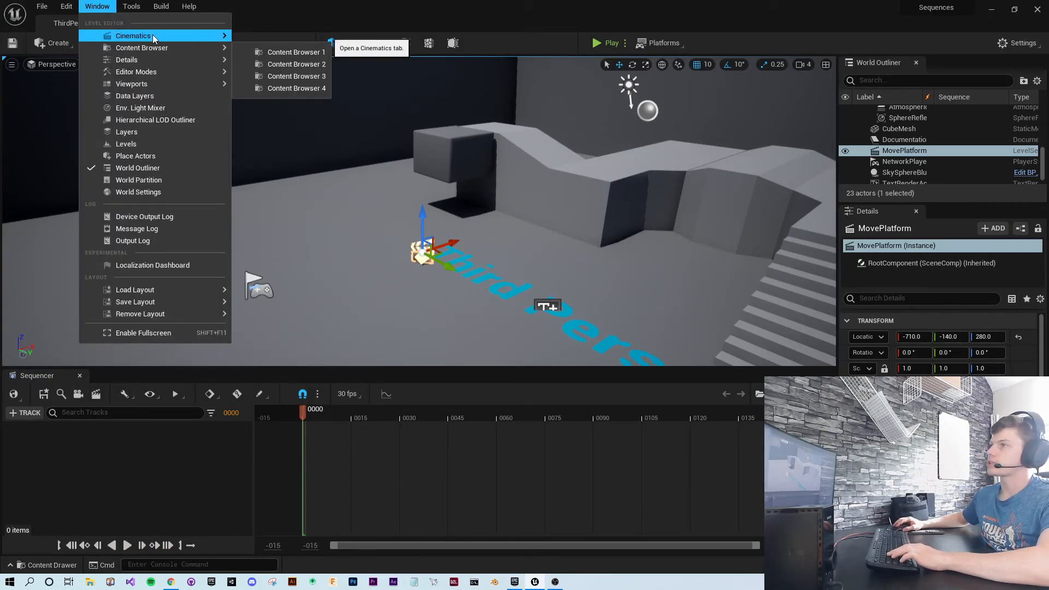
pyautogui.moveTo(152, 34)
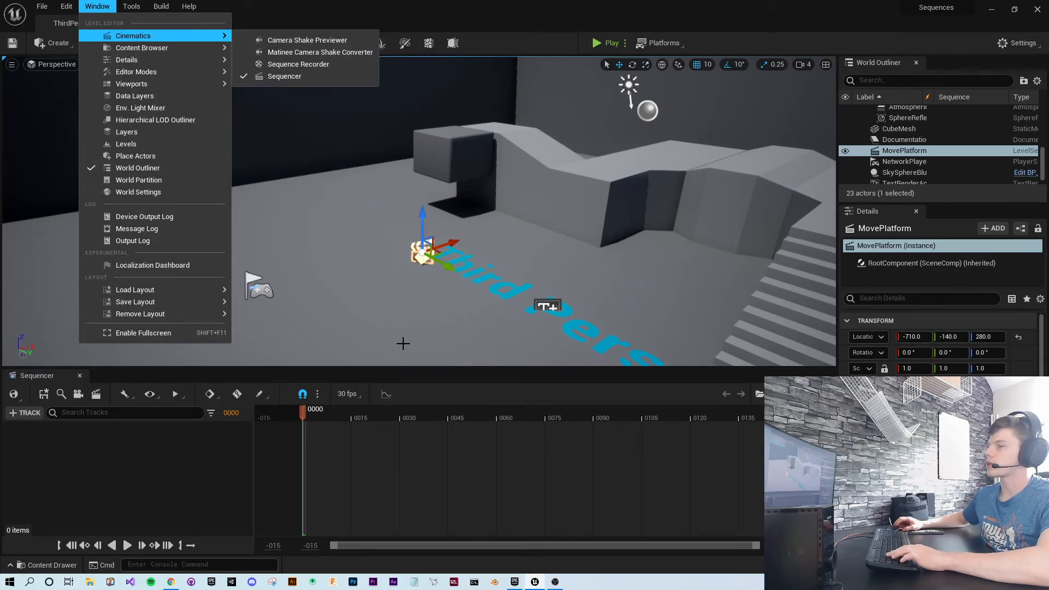
# Step: Look through the track types that can be added to the sequence, including Event Track and Actor To Sequencer
pyautogui.click(260, 441)
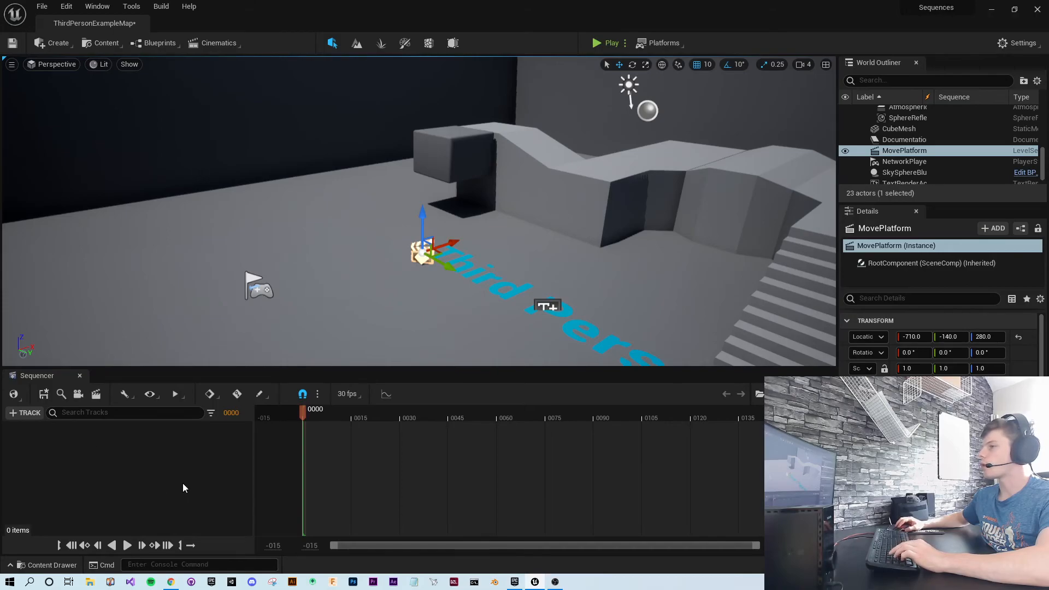
pyautogui.click(20, 413)
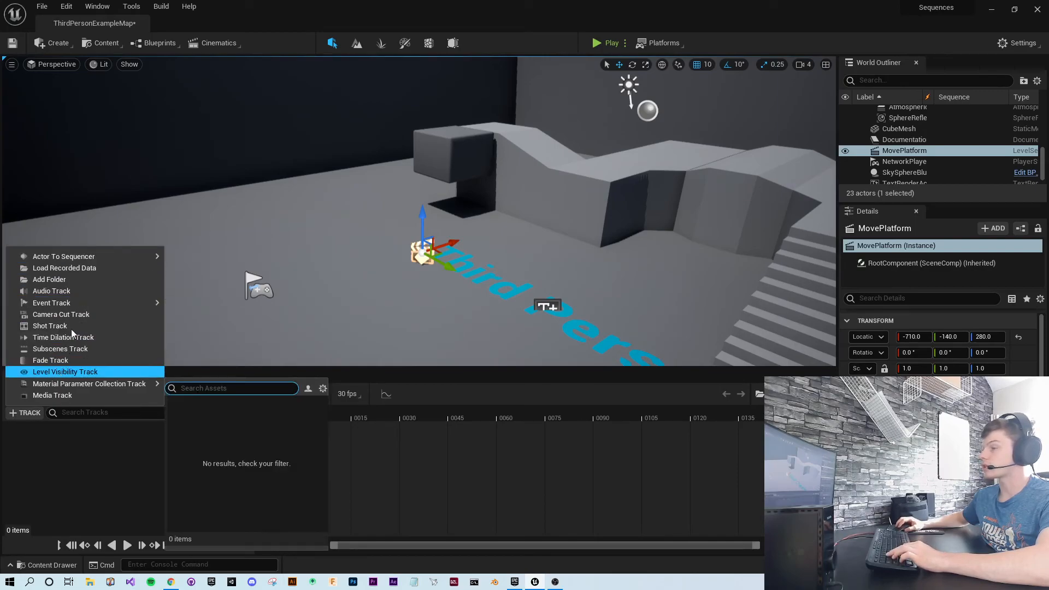
pyautogui.moveTo(47, 302)
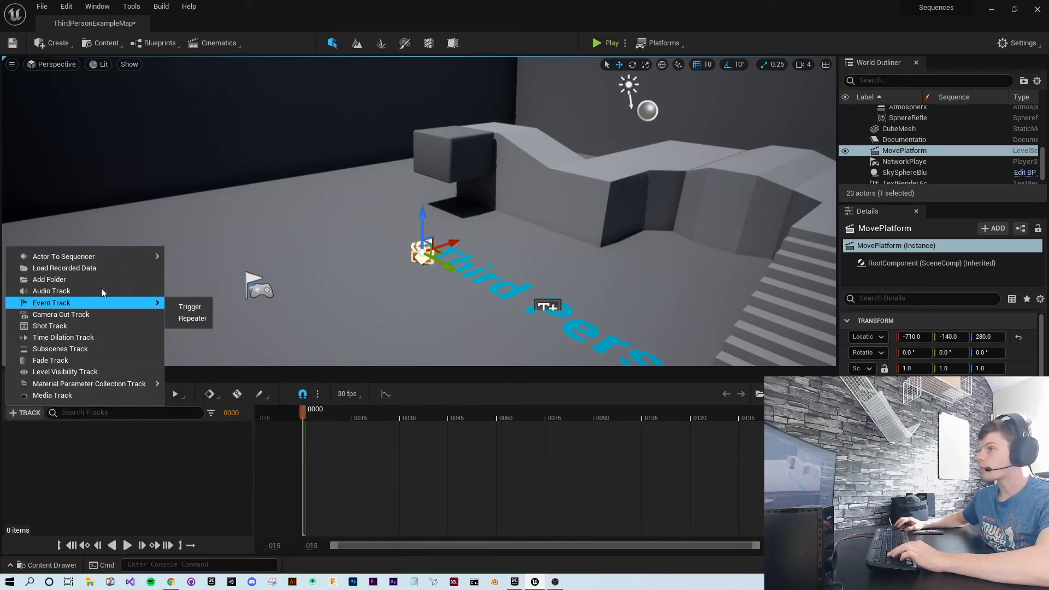
pyautogui.moveTo(48, 258)
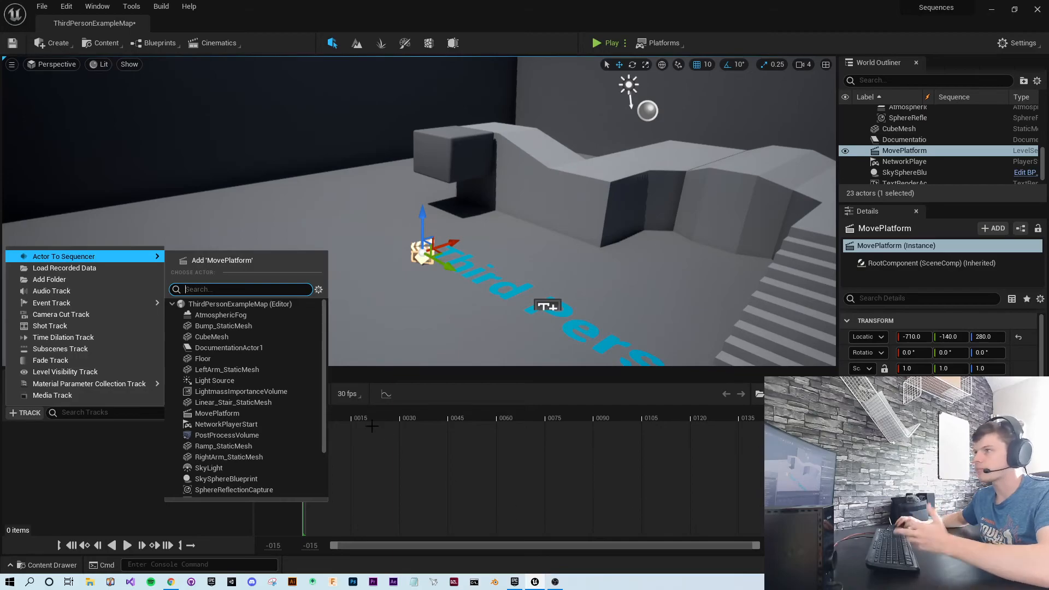
pyautogui.click(384, 297)
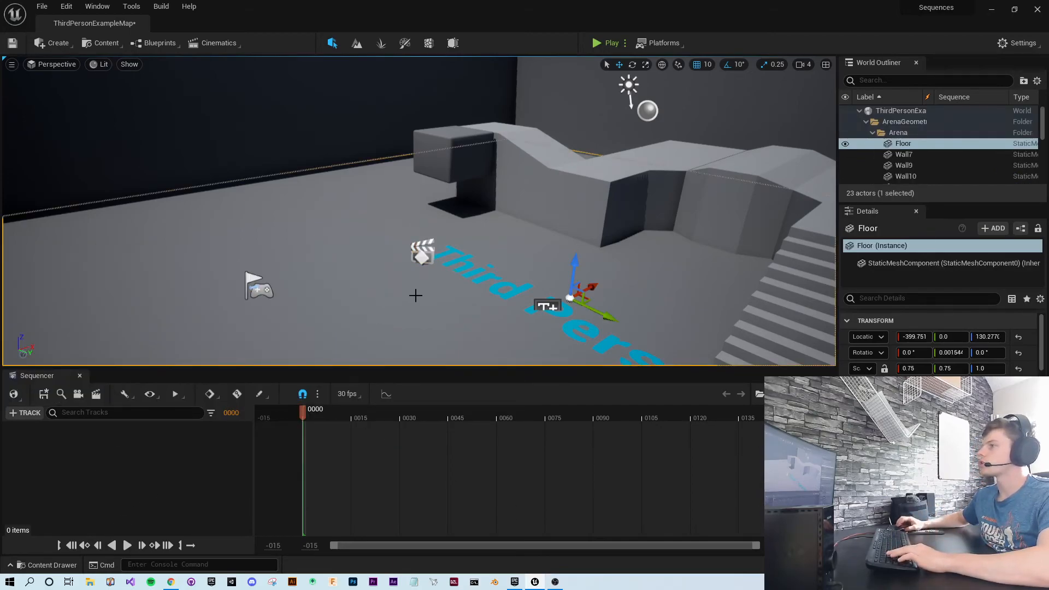
# Step: Select the cube beside the ramp and add CubeMesh to the sequence as an actor track
pyautogui.click(452, 144)
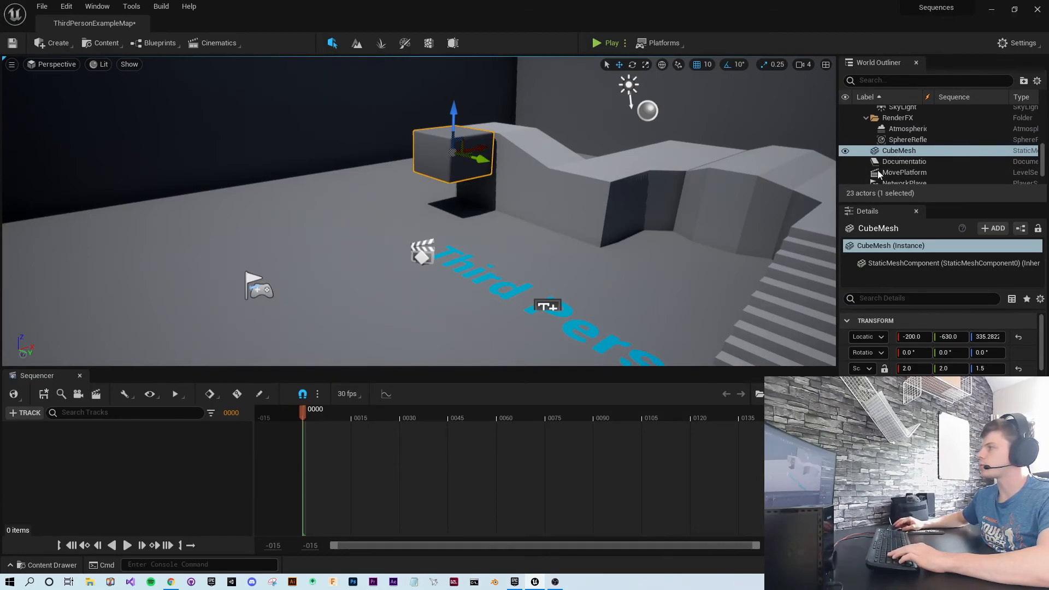
pyautogui.click(25, 413)
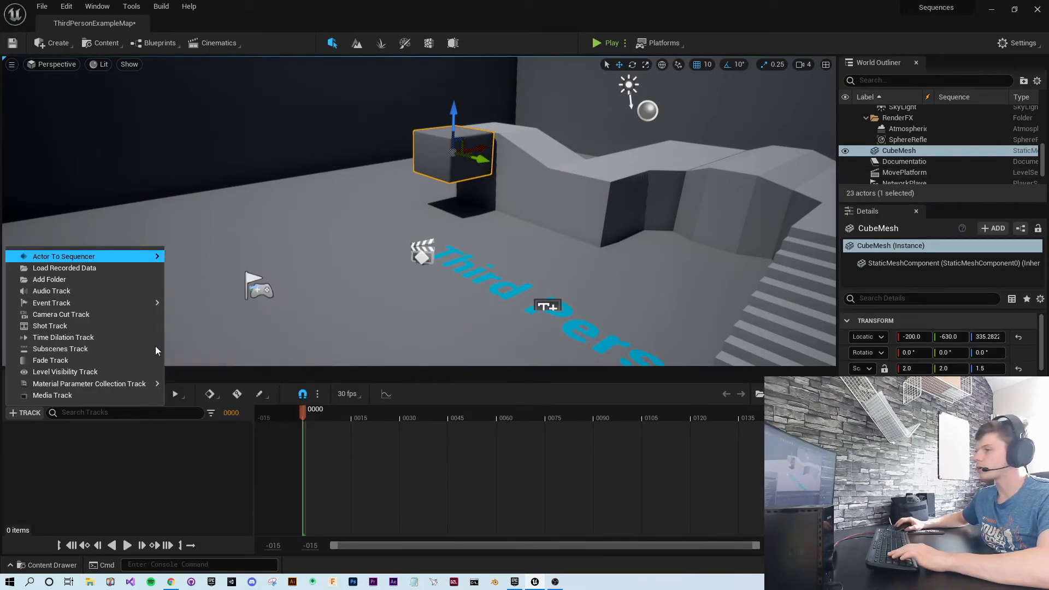
pyautogui.moveTo(70, 254)
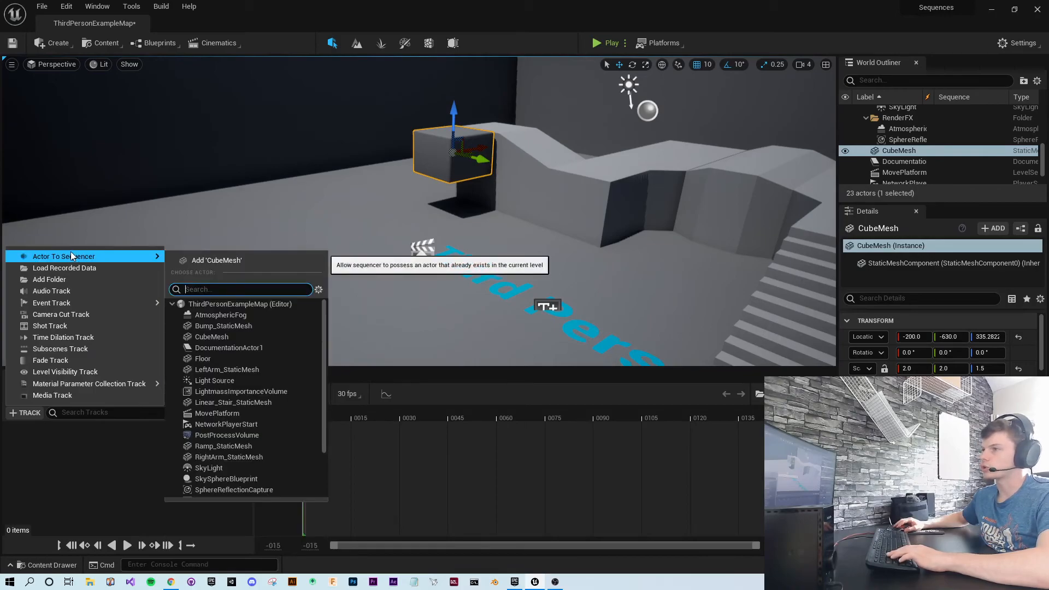
pyautogui.scroll(-2, 241, 345)
pyautogui.scroll(2, 237, 351)
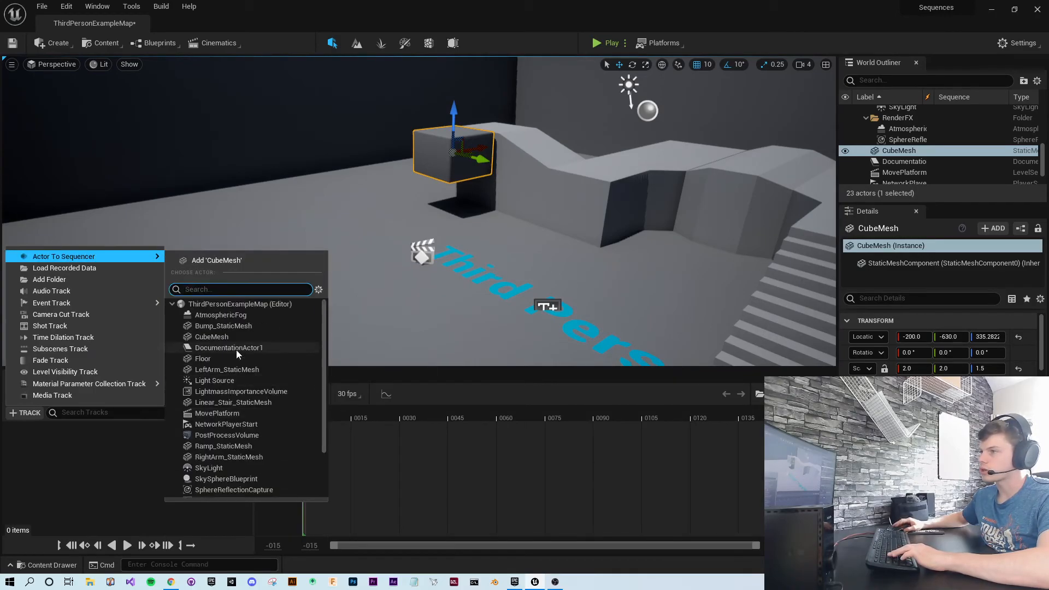
pyautogui.click(211, 337)
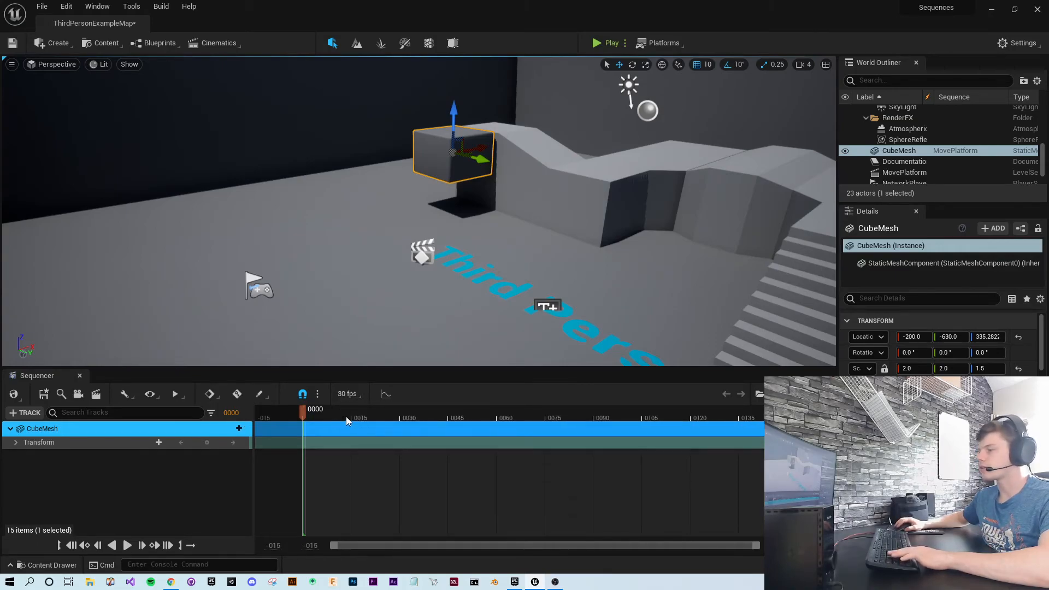
# Step: Move the playhead to frame 30 and show the sequence time as Seconds
pyautogui.moveTo(304, 410); pyautogui.dragTo(401, 411)
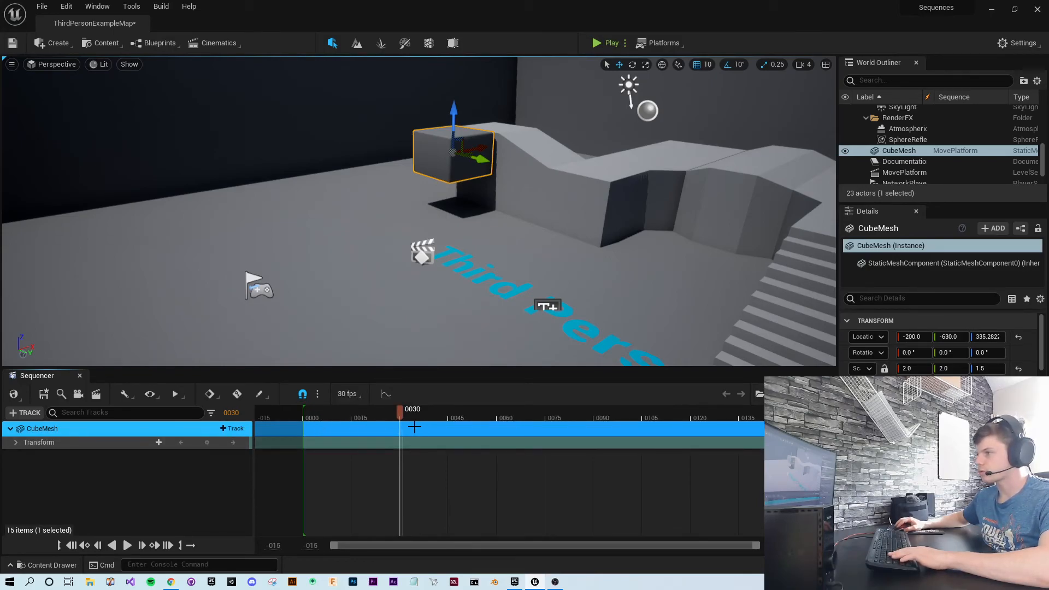
pyautogui.click(359, 398)
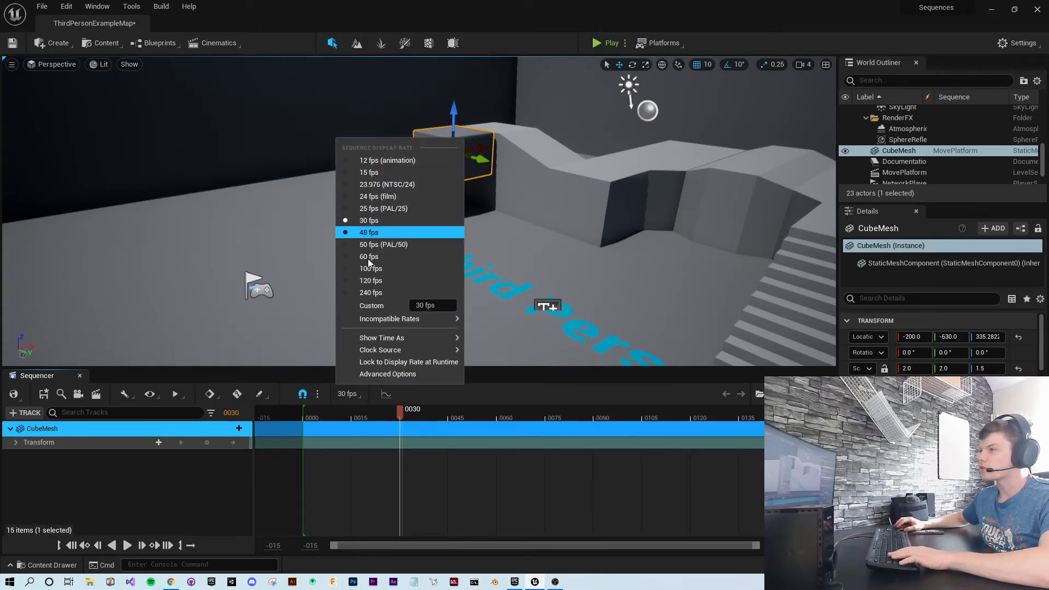
pyautogui.moveTo(377, 338)
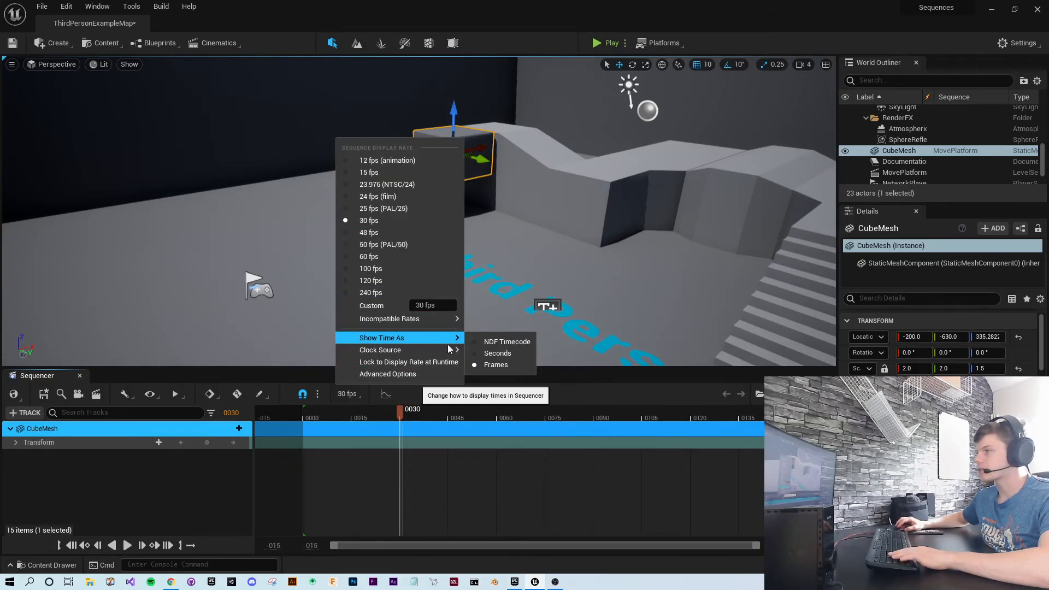
pyautogui.click(497, 353)
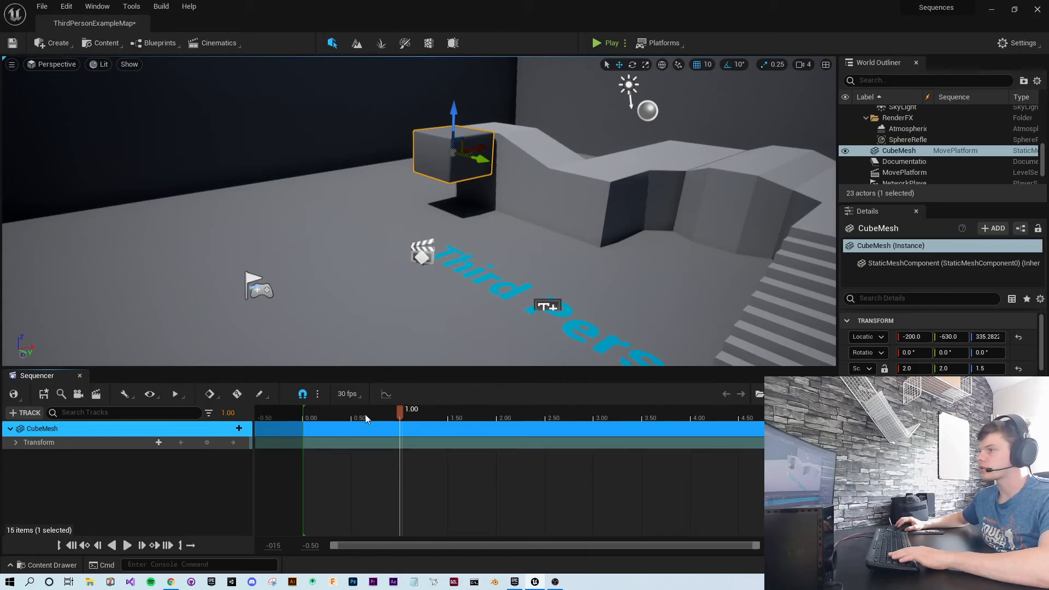
# Step: Return the playhead to the start and show the sequence time as Frames
pyautogui.moveTo(399, 415); pyautogui.dragTo(303, 407)
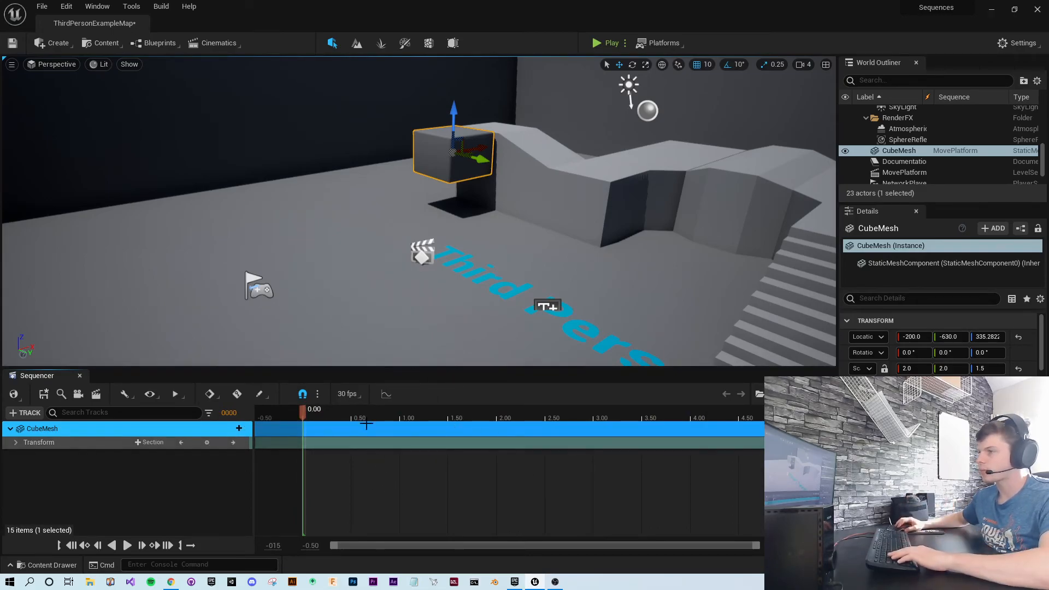
pyautogui.click(348, 394)
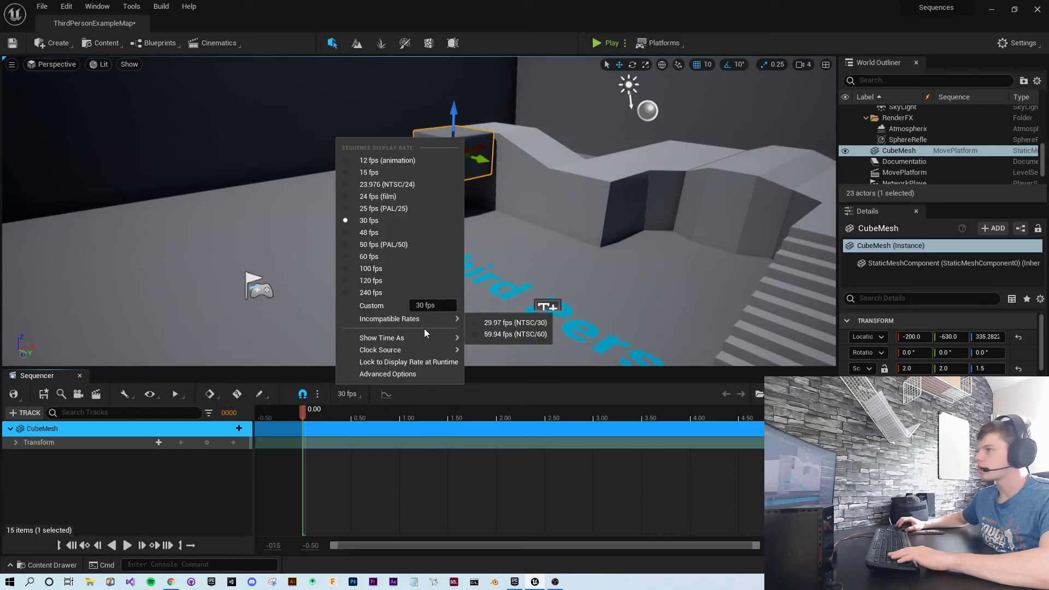
pyautogui.moveTo(416, 342)
pyautogui.click(494, 365)
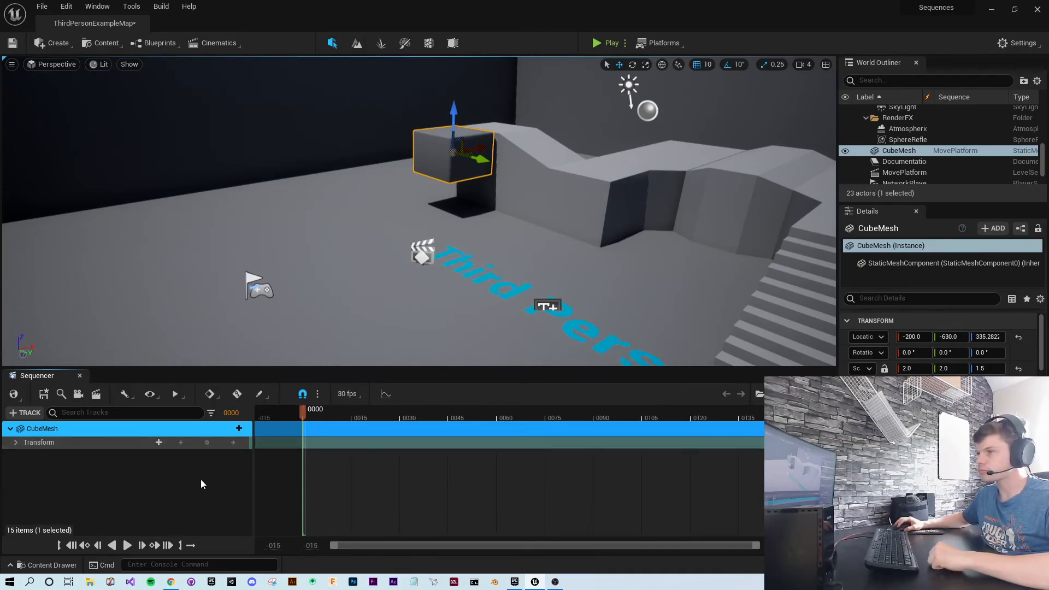
# Step: Key CubeMesh's Transform at frame 0 and check its Location, Rotation and Scale channels
pyautogui.click(207, 442)
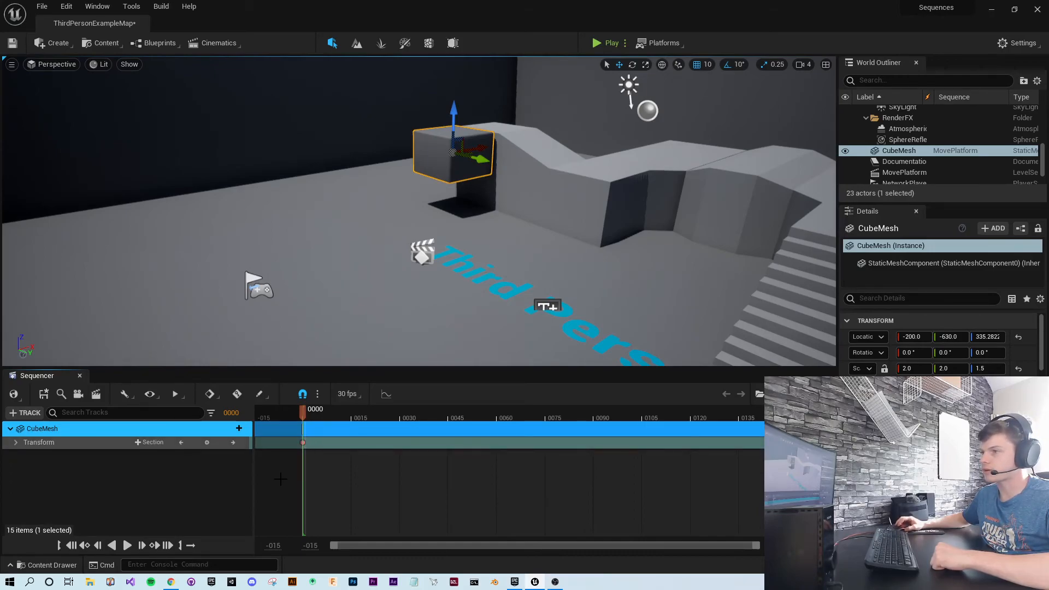
pyautogui.click(16, 443)
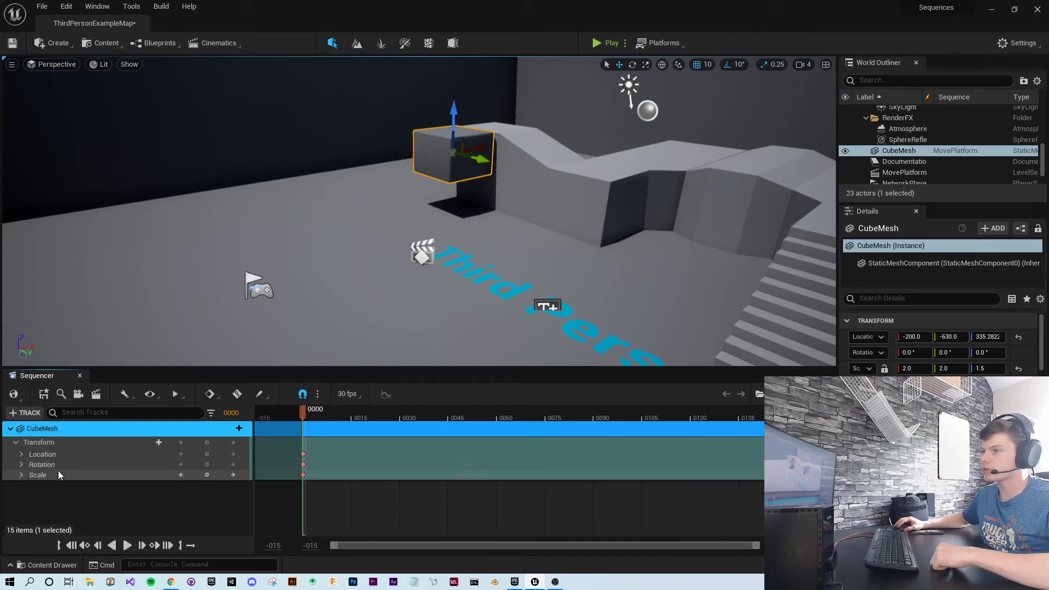
pyautogui.click(22, 453)
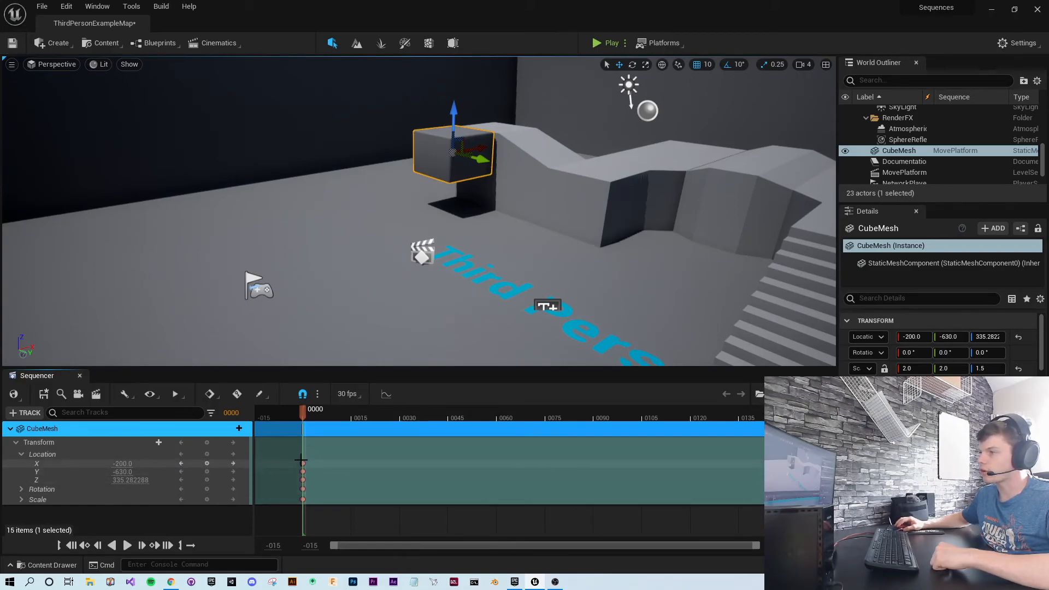
pyautogui.click(22, 454)
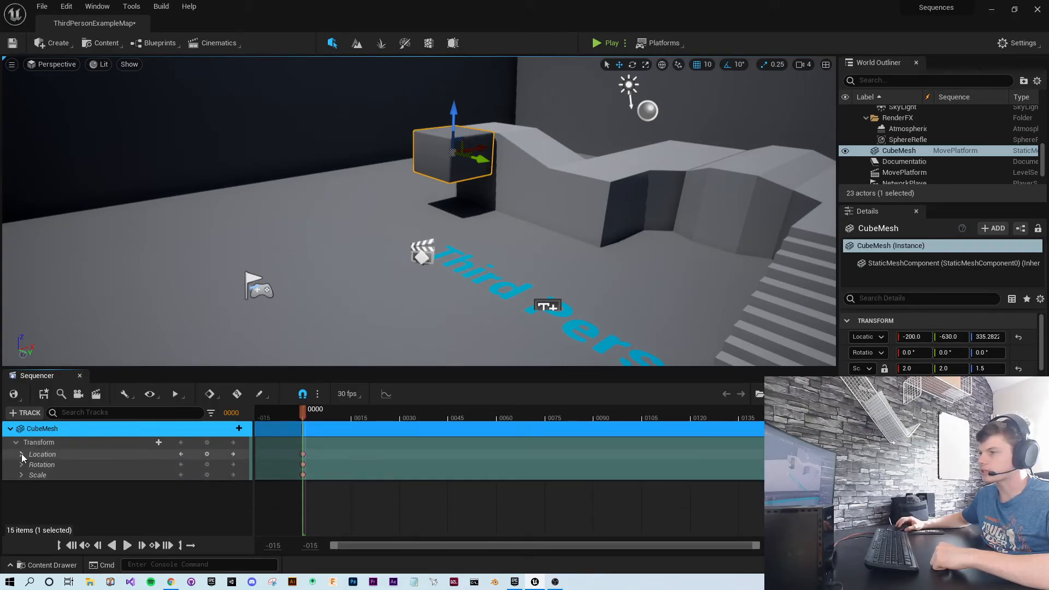
pyautogui.click(16, 442)
pyautogui.click(16, 443)
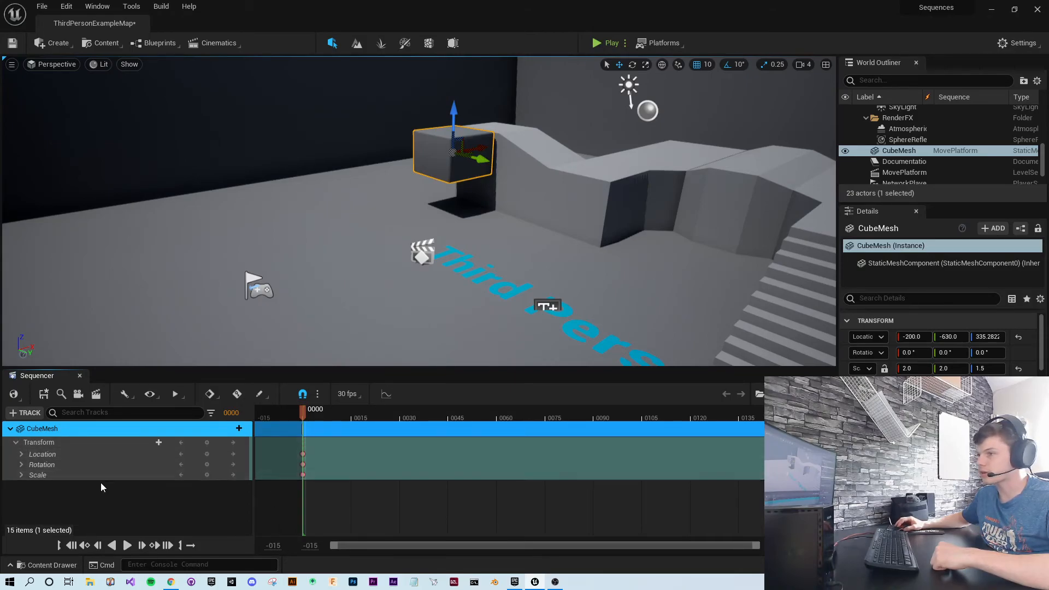
pyautogui.click(16, 442)
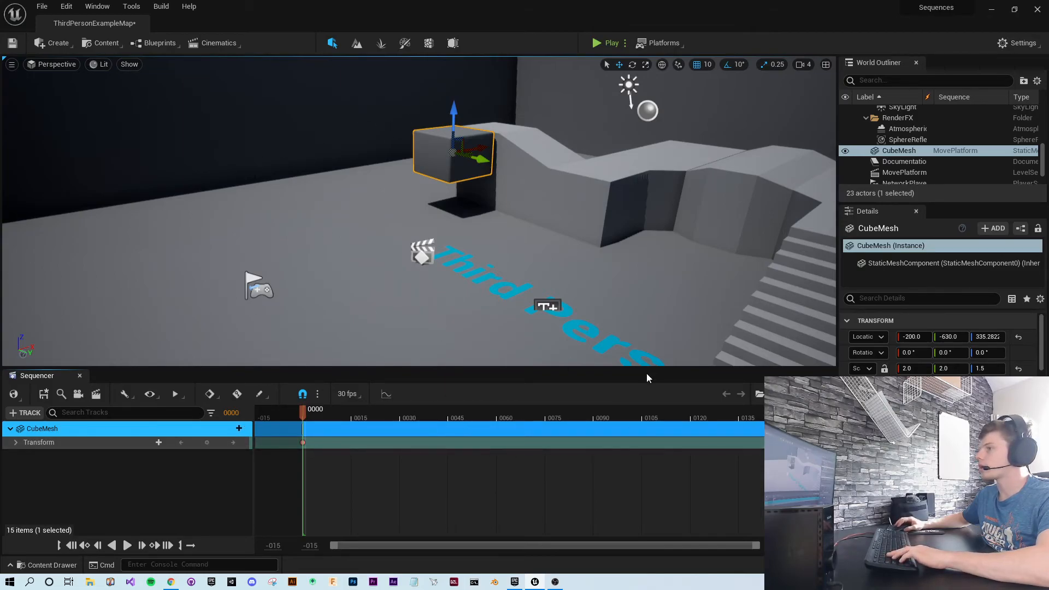
# Step: At frame 150, move the cube along X to -1160, away from the ramp, and key its Transform
pyautogui.moveTo(551, 232); pyautogui.dragTo(325, 291, button='right')
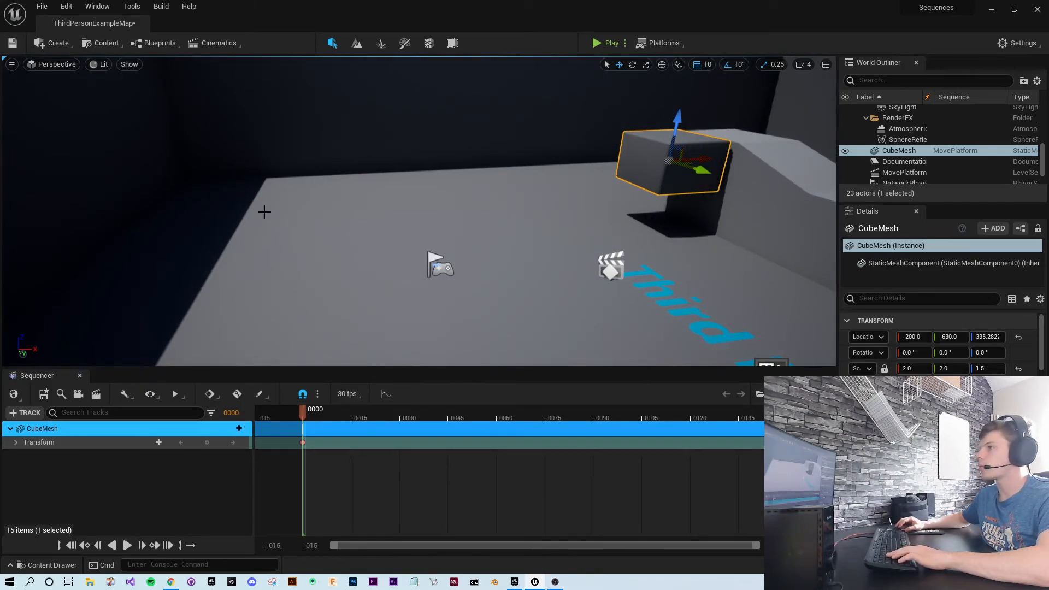
pyautogui.moveTo(256, 214); pyautogui.dragTo(340, 301, button='right')
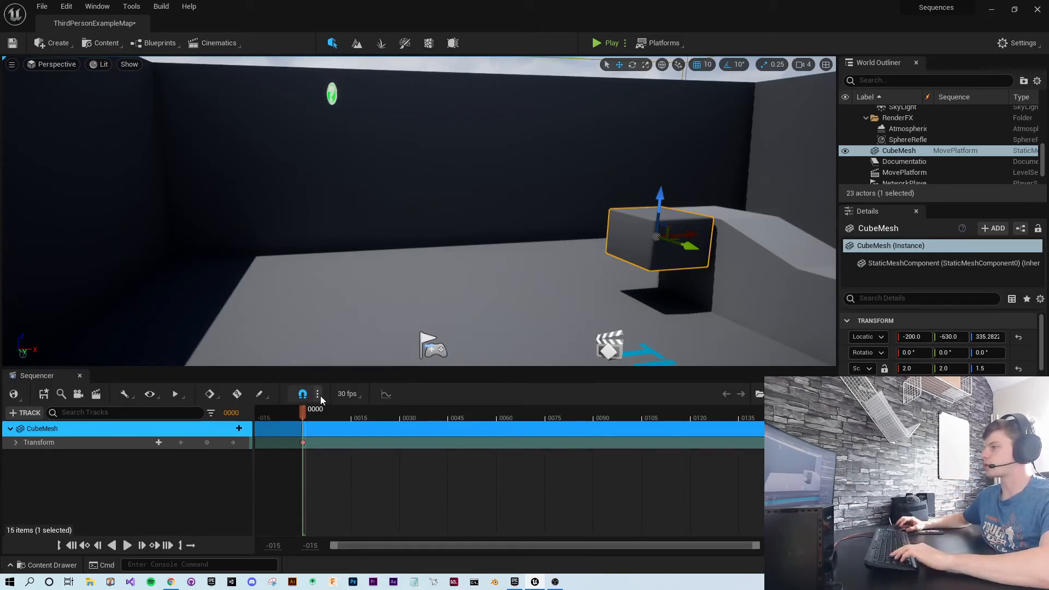
pyautogui.moveTo(300, 411); pyautogui.dragTo(775, 432)
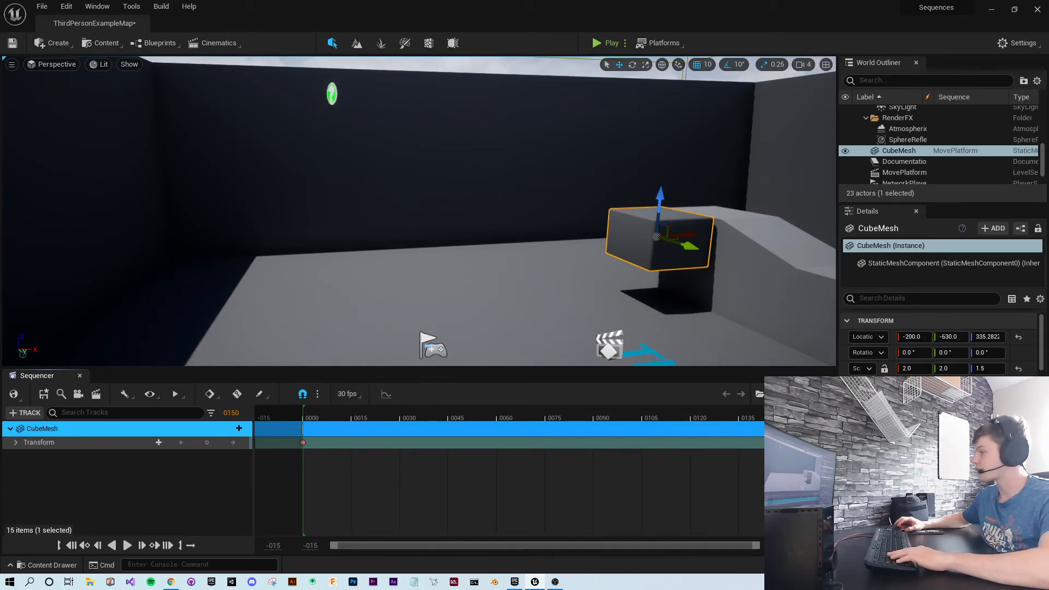
pyautogui.moveTo(705, 234); pyautogui.dragTo(392, 230)
pyautogui.moveTo(392, 231); pyautogui.dragTo(320, 216, button='right')
pyautogui.press('w')
pyautogui.press('d')
pyautogui.press('s')
pyautogui.press('w')
pyautogui.press('s')
pyautogui.press('w')
pyautogui.press('s')
pyautogui.press('s')
pyautogui.moveTo(390, 207); pyautogui.dragTo(402, 180, button='right')
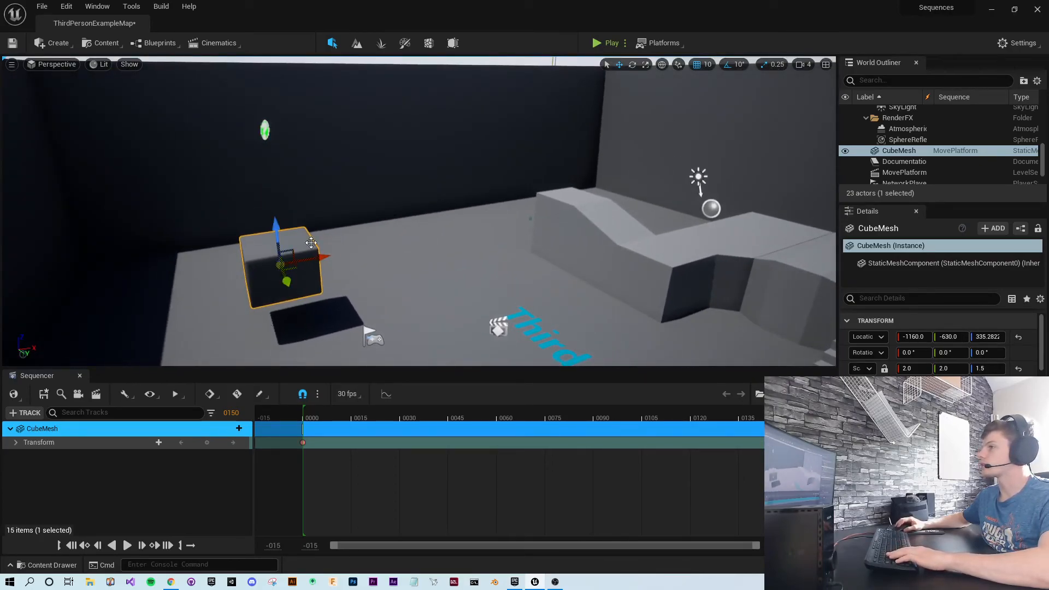
pyautogui.click(205, 443)
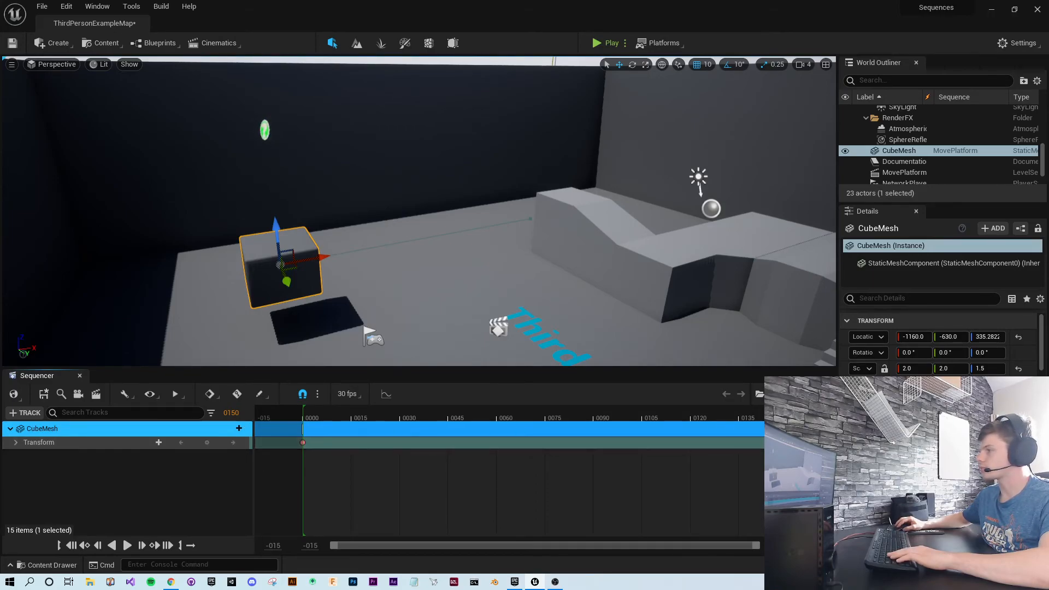
# Step: Scrub the playhead back to frame 0 and undo the accidental change to the playback range's end
pyautogui.moveTo(757, 417); pyautogui.dragTo(300, 404)
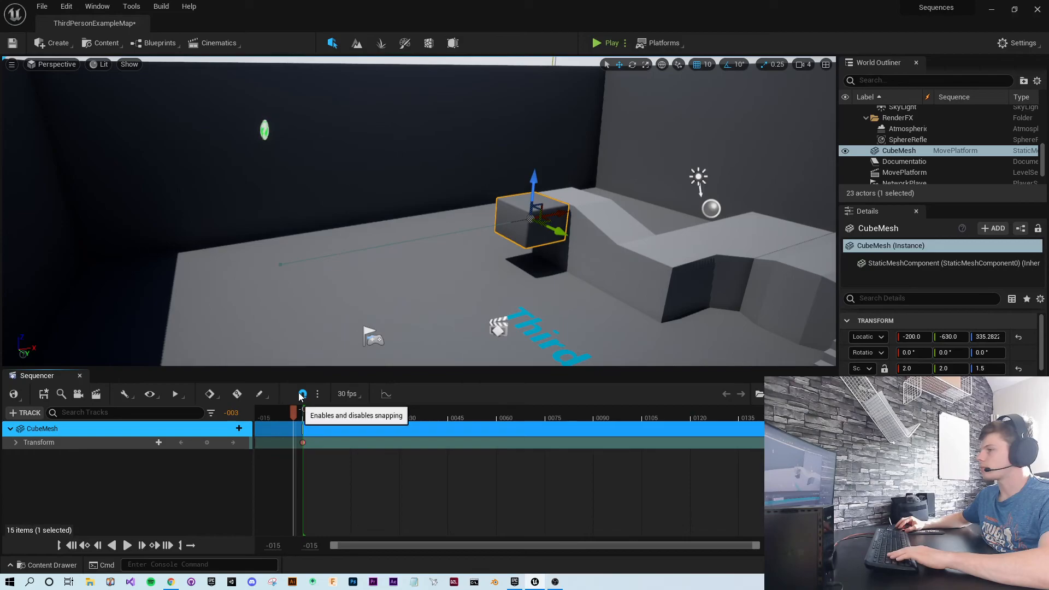
pyautogui.click(303, 394)
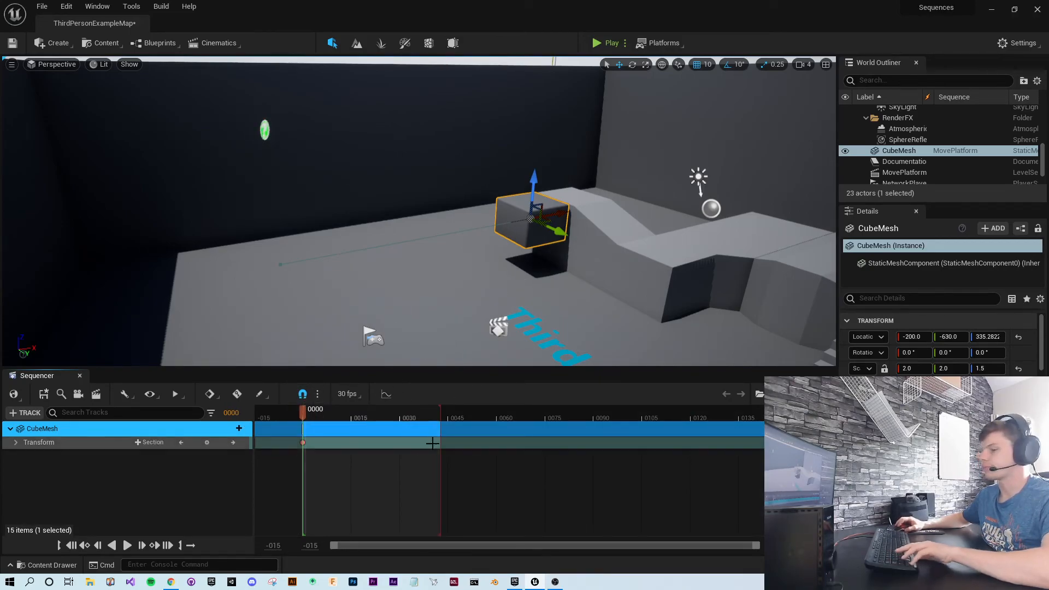
pyautogui.hotkey('ctrl', 'z')
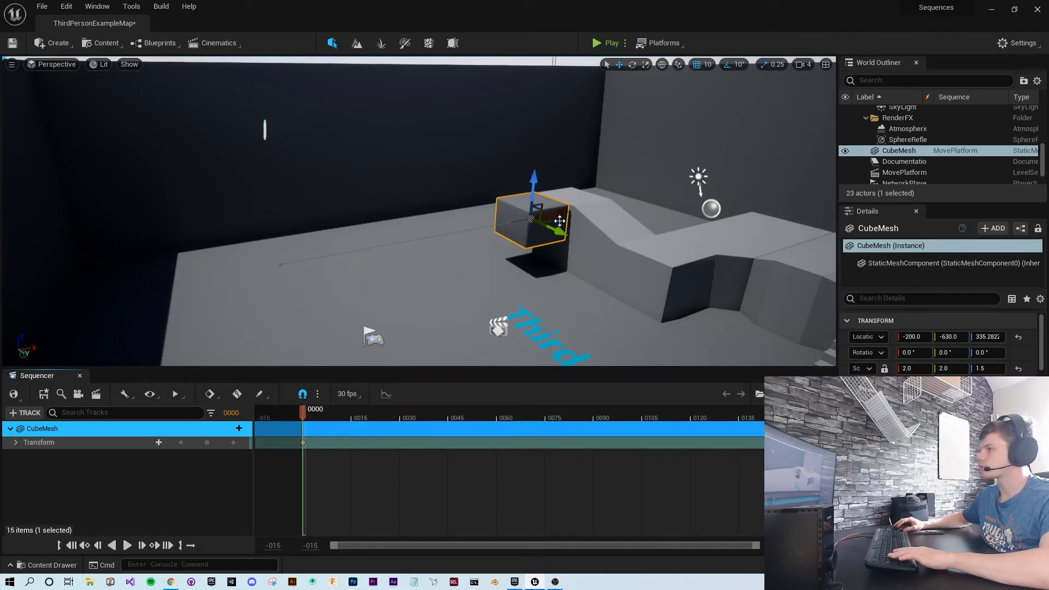
pyautogui.moveTo(300, 412)
pyautogui.mouseDown()
pyautogui.moveTo(405, 418)
pyautogui.moveTo(294, 418)
pyautogui.moveTo(304, 417)
pyautogui.mouseUp()
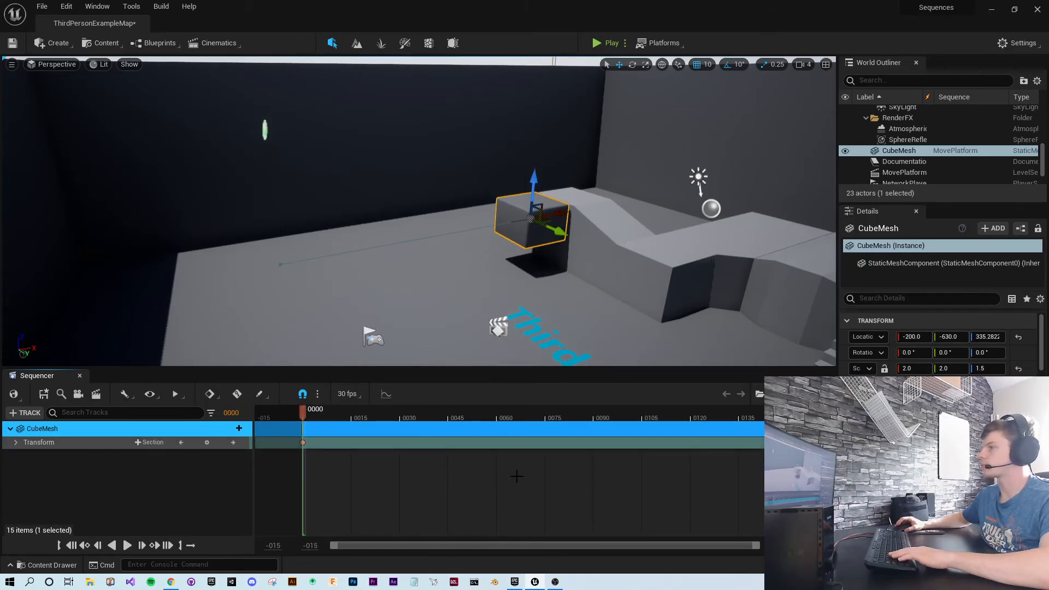
# Step: Play the level to check whether the cube moves, and stop the play session
pyautogui.moveTo(389, 313); pyautogui.dragTo(498, 148, button='right')
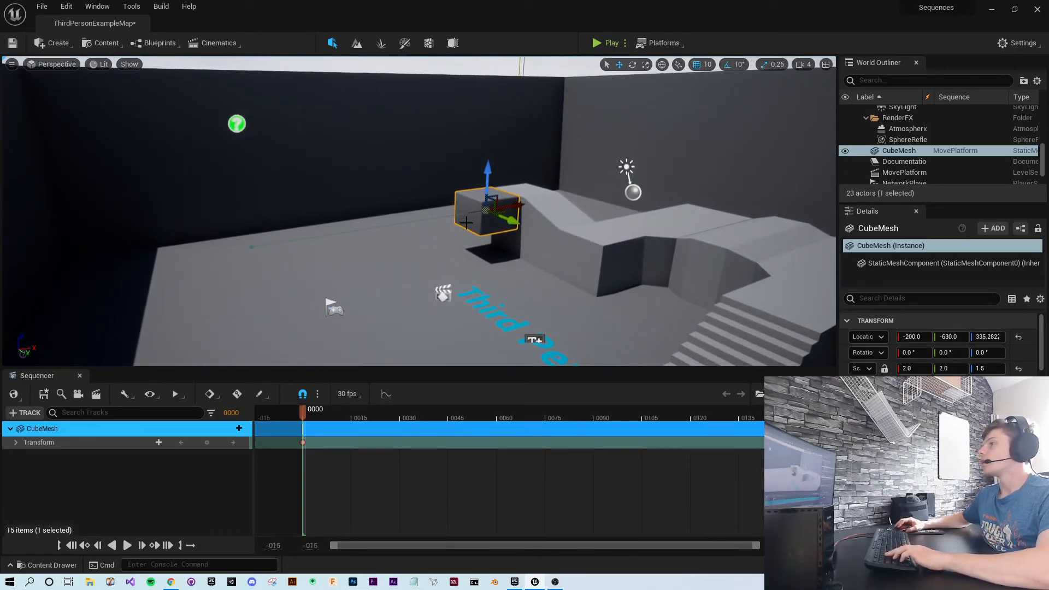
pyautogui.click(600, 43)
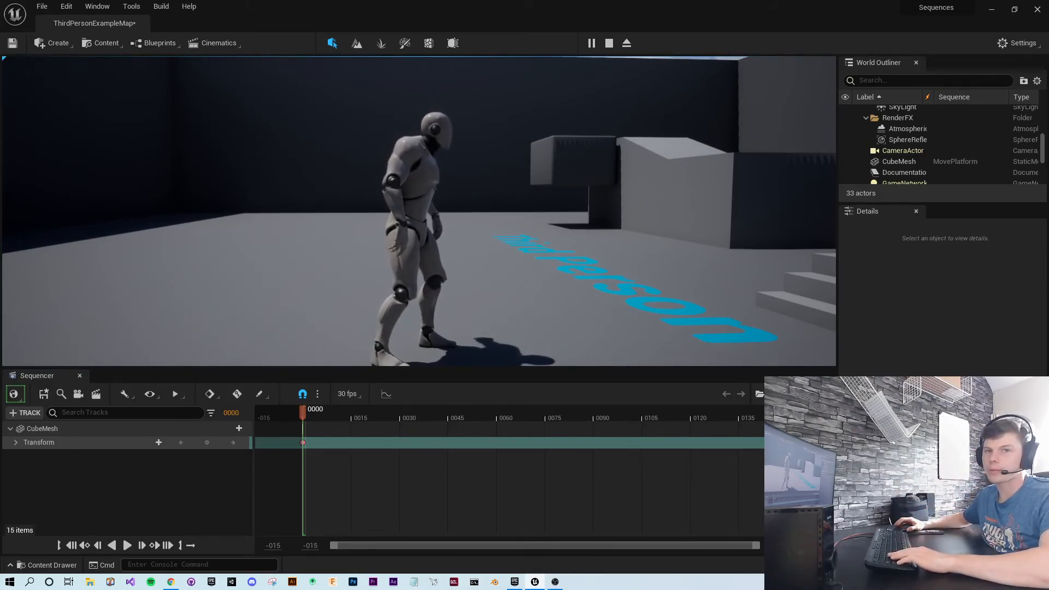
pyautogui.press('Escape')
pyautogui.moveTo(297, 224); pyautogui.dragTo(333, 246, button='right')
pyautogui.press('s')
pyautogui.press('e')
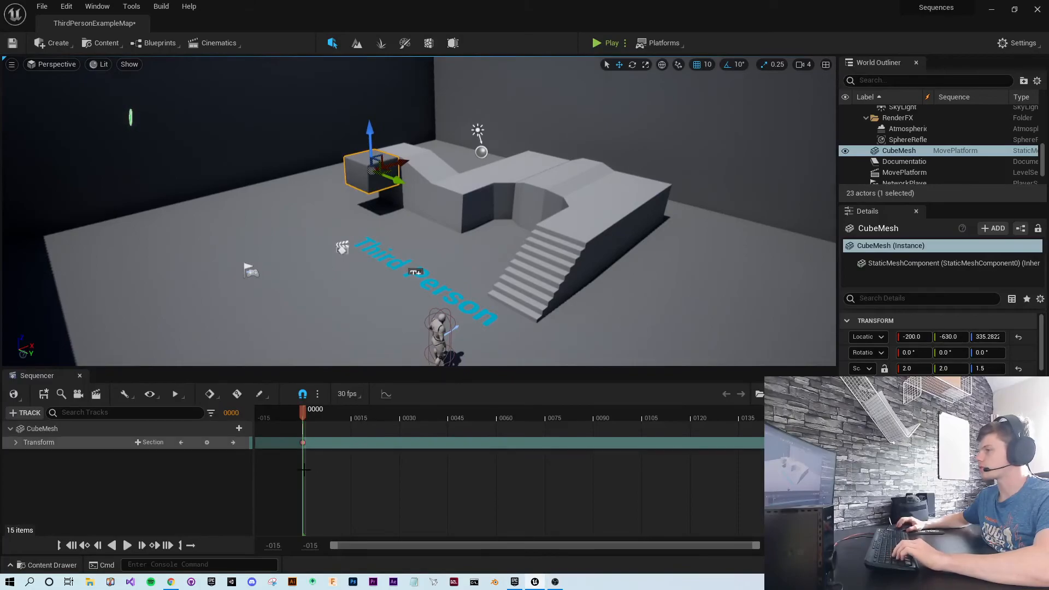
# Step: Open the level blueprint and add an Event BeginPlay node to its Event Graph
pyautogui.click(158, 43)
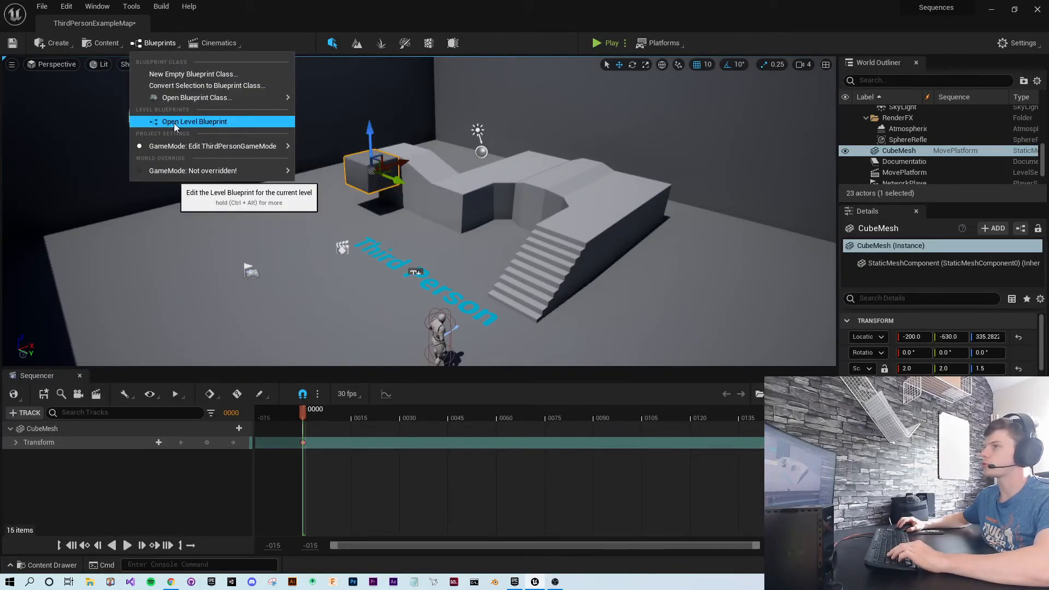
pyautogui.click(295, 13)
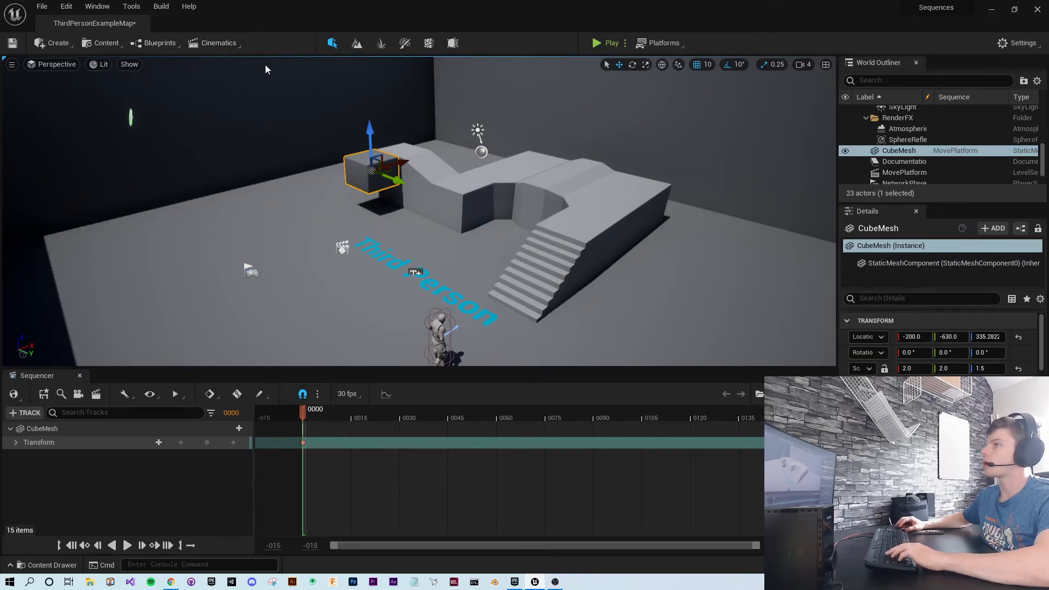
pyautogui.click(155, 47)
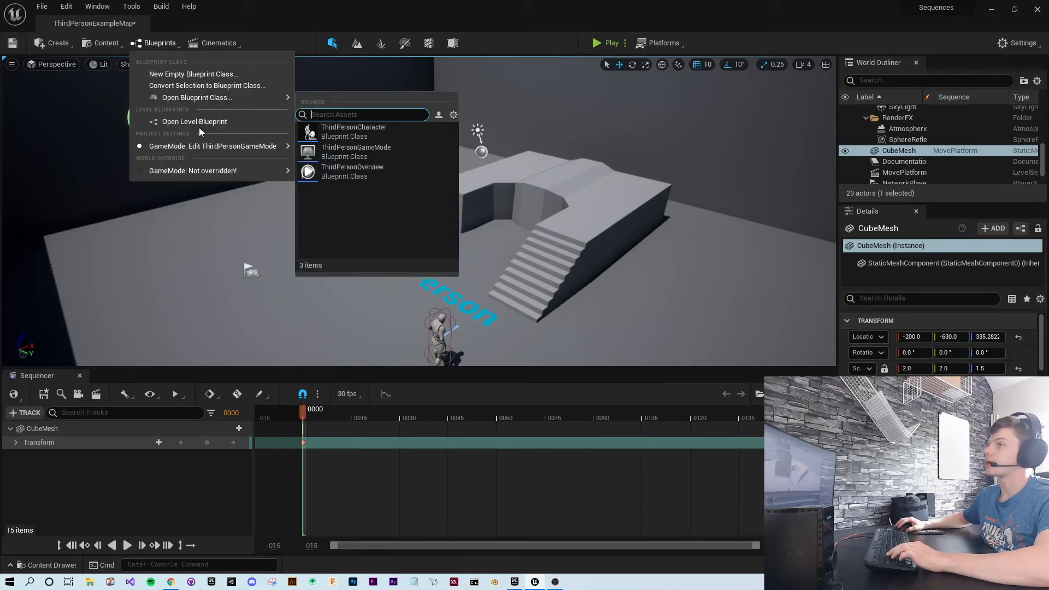
pyautogui.click(184, 126)
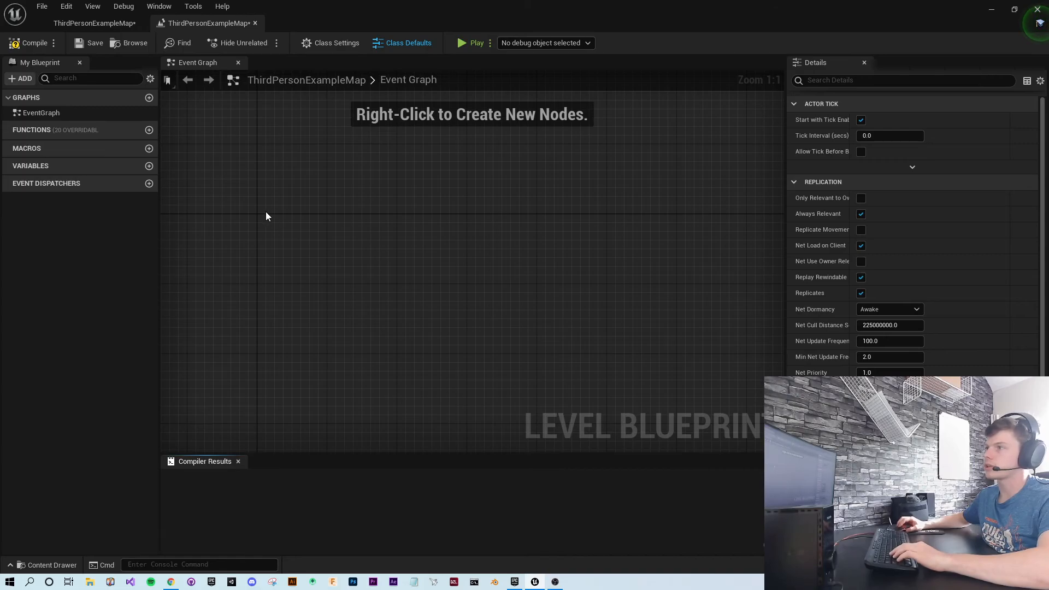
pyautogui.rightClick(284, 201)
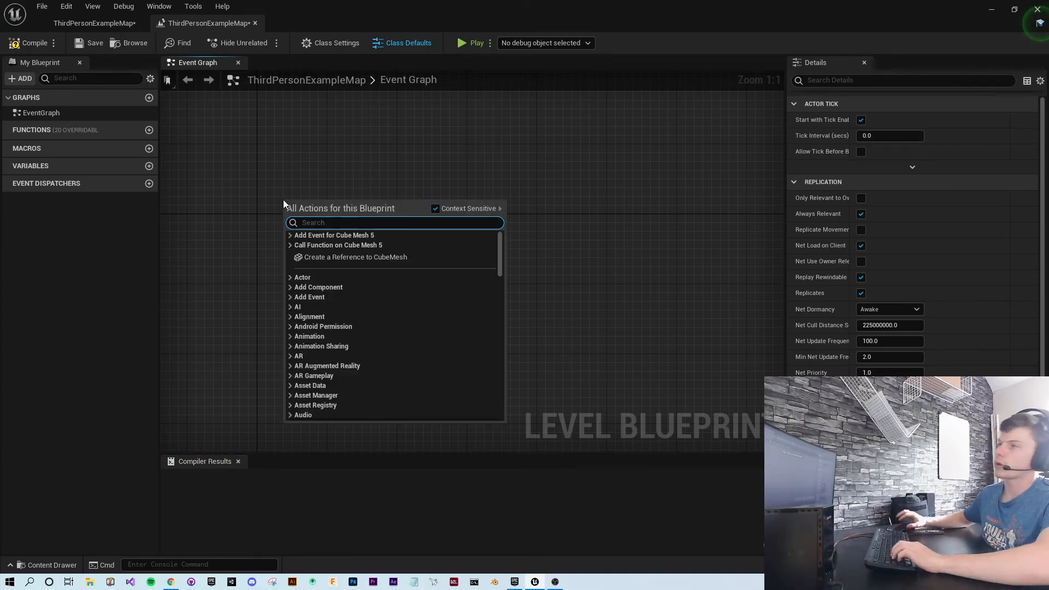
pyautogui.write('event')
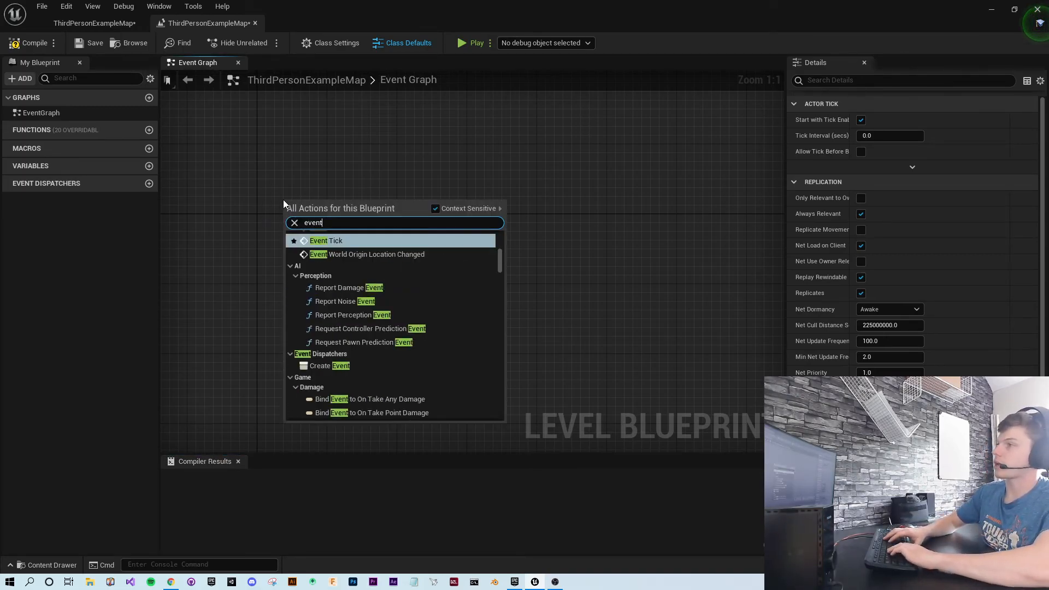
pyautogui.write(' begin')
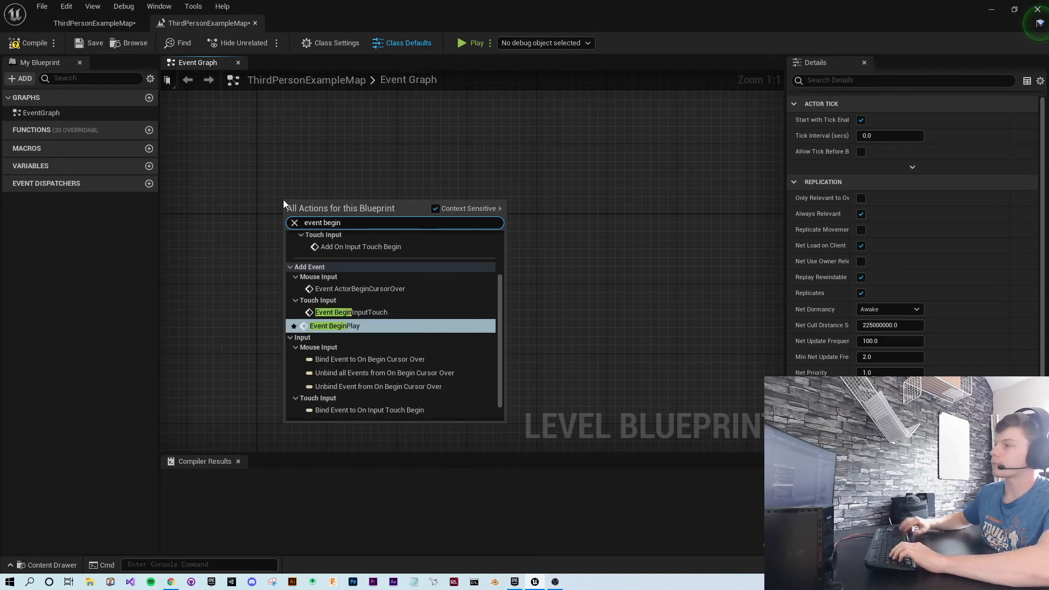
pyautogui.click(332, 327)
# Step: Connect a Delay node to Event BeginPlay and set its duration to 5 seconds
pyautogui.moveTo(328, 202); pyautogui.dragTo(383, 186)
pyautogui.click(467, 259)
pyautogui.write('delay')
pyautogui.press('Return')
pyautogui.click(398, 217)
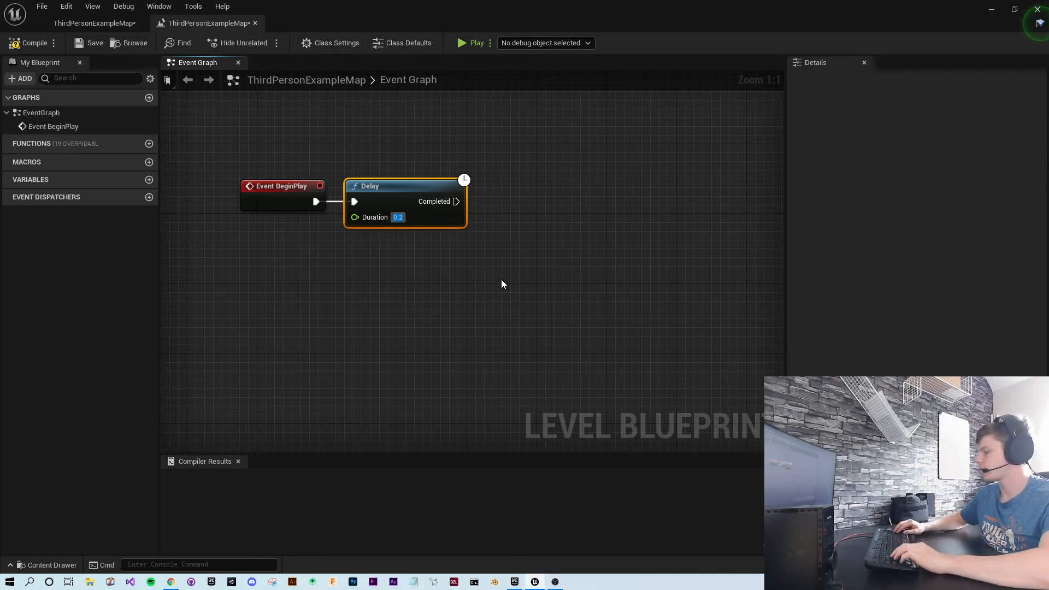
pyautogui.write('5')
pyautogui.click(358, 258)
# Step: Connect a Create Level Sequence Player node to the Delay's Completed output and set its Level Sequence to MovePlatform
pyautogui.moveTo(461, 273)
pyautogui.mouseDown(button='right')
pyautogui.moveTo(383, 278)
pyautogui.moveTo(457, 276)
pyautogui.mouseUp(button='right')
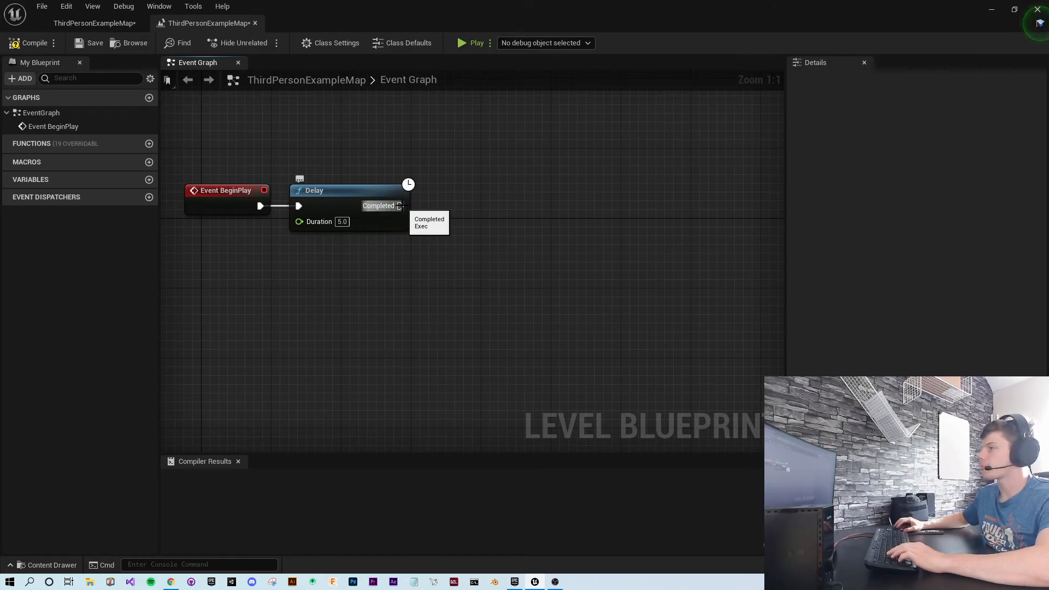
pyautogui.moveTo(399, 206); pyautogui.dragTo(551, 205)
pyautogui.write('create s')
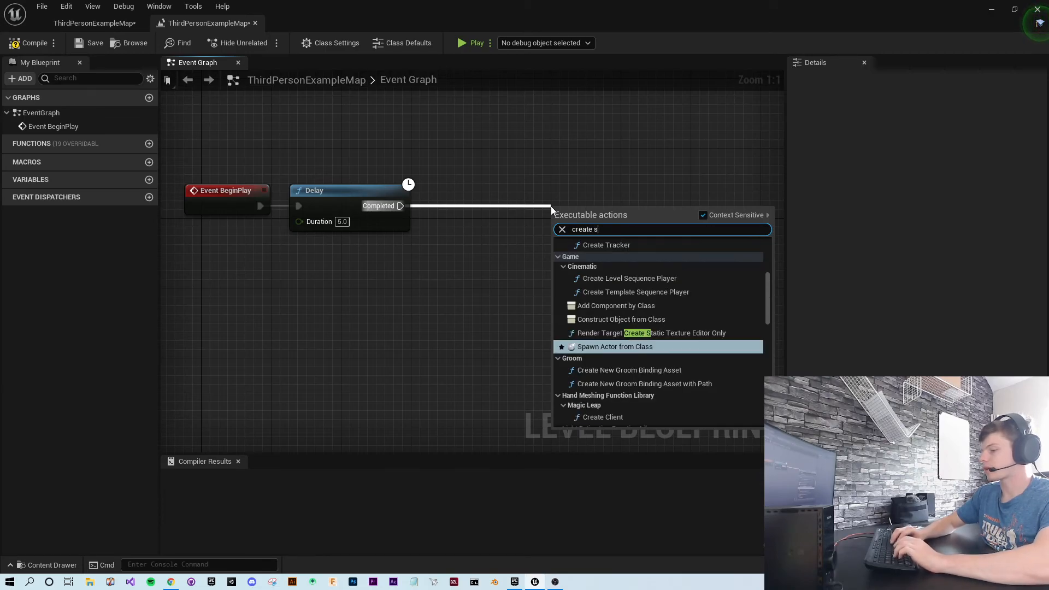
pyautogui.write('eque')
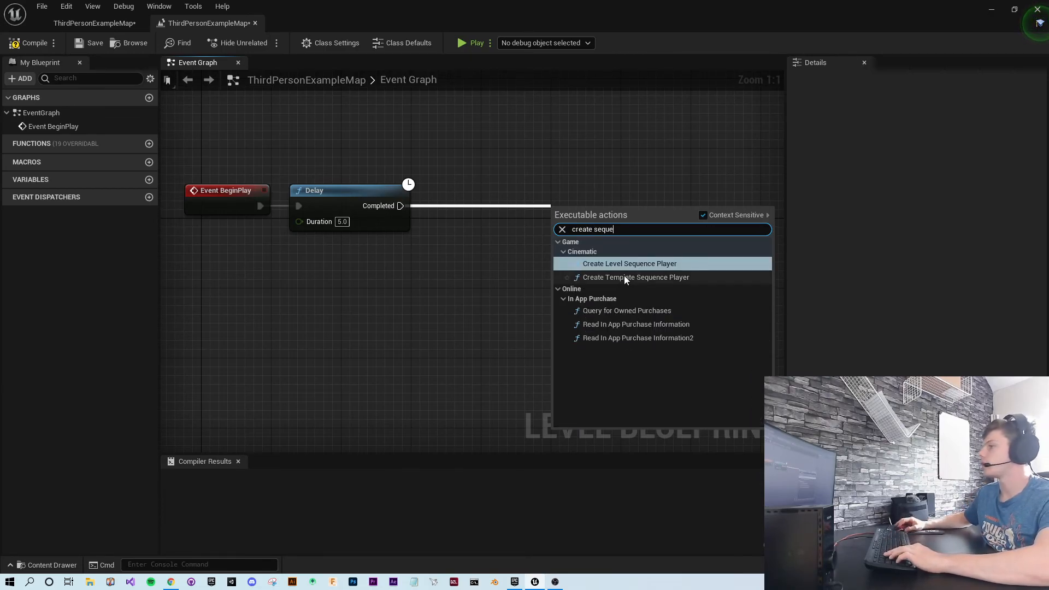
pyautogui.click(622, 264)
pyautogui.moveTo(595, 208); pyautogui.dragTo(487, 181)
pyautogui.click(529, 323)
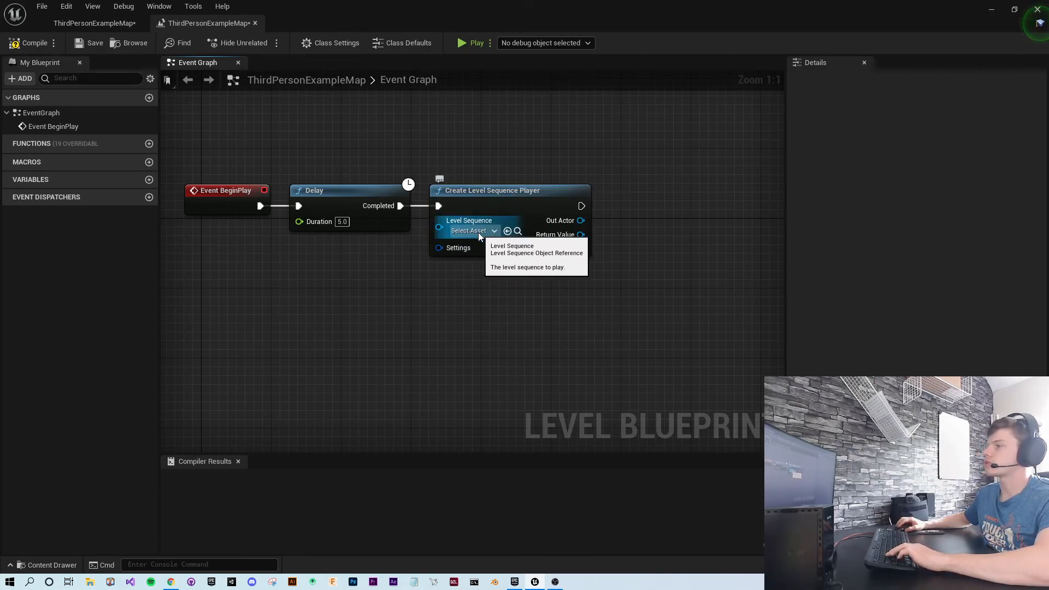
pyautogui.click(479, 231)
pyautogui.click(509, 277)
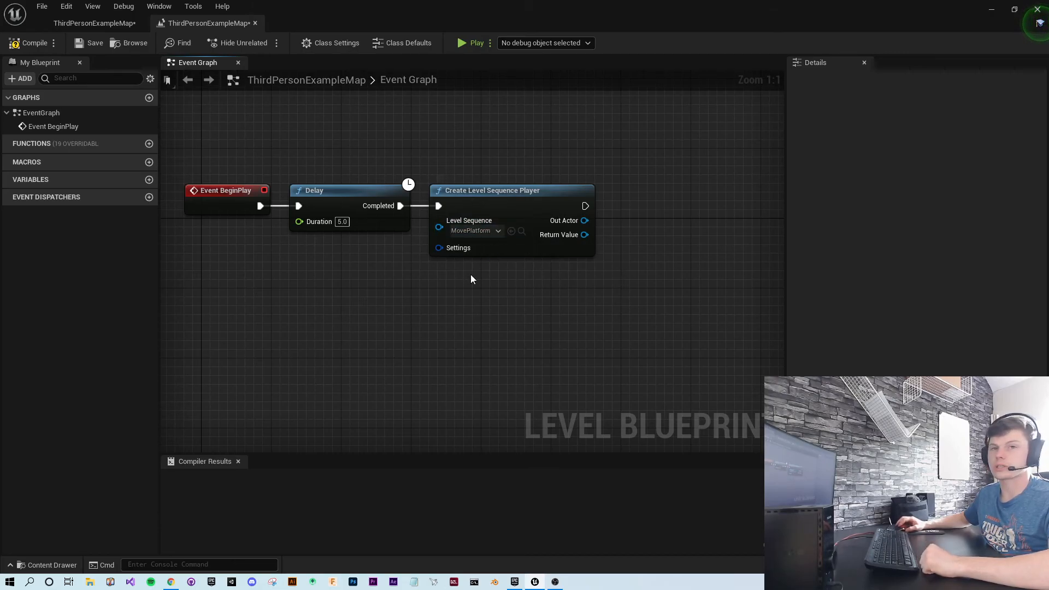
# Step: Test-play the level with only the Create Level Sequence Player node in place, and stop the play session
pyautogui.moveTo(593, 366); pyautogui.dragTo(523, 314, button='right')
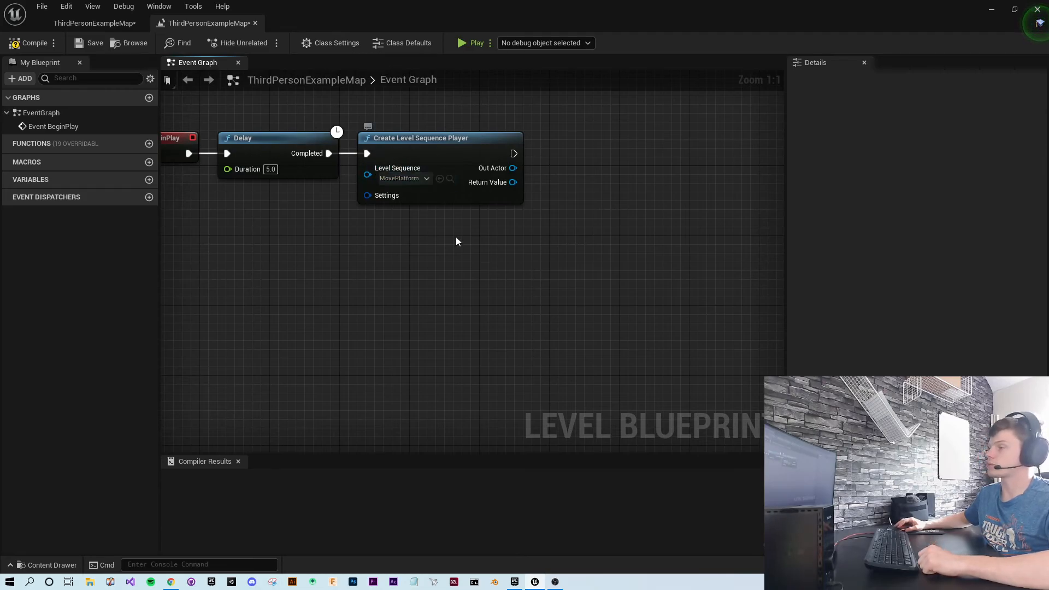
pyautogui.moveTo(525, 264); pyautogui.dragTo(571, 196, button='right')
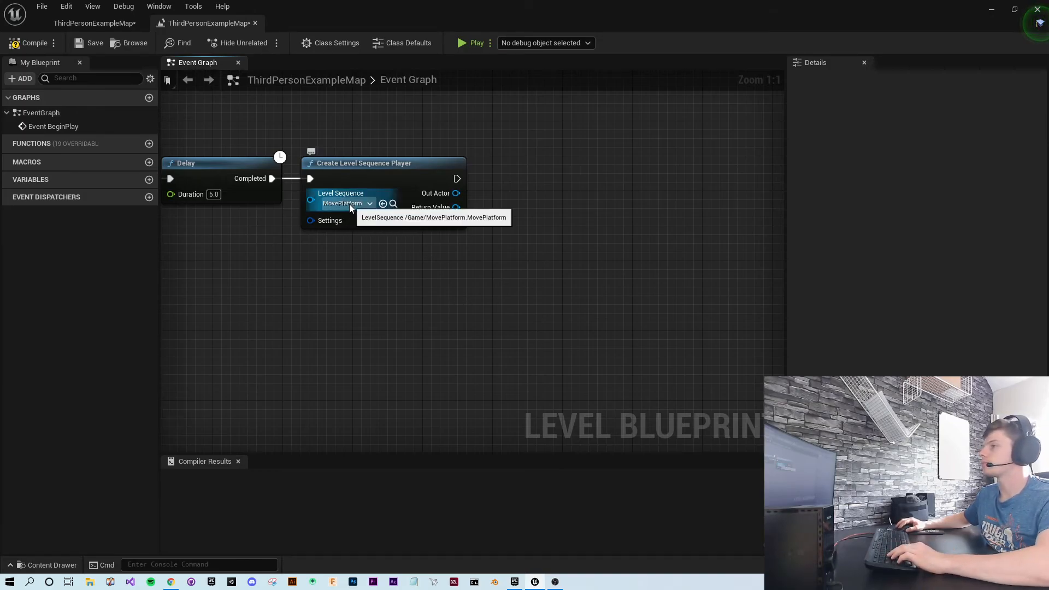
pyautogui.moveTo(548, 293); pyautogui.dragTo(501, 364, button='right')
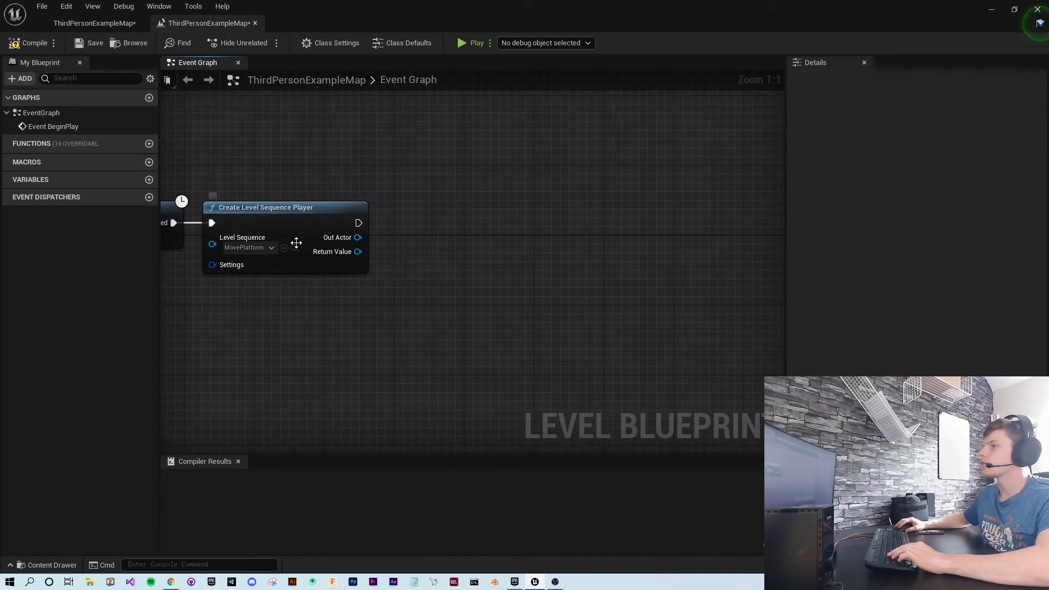
pyautogui.click(265, 206)
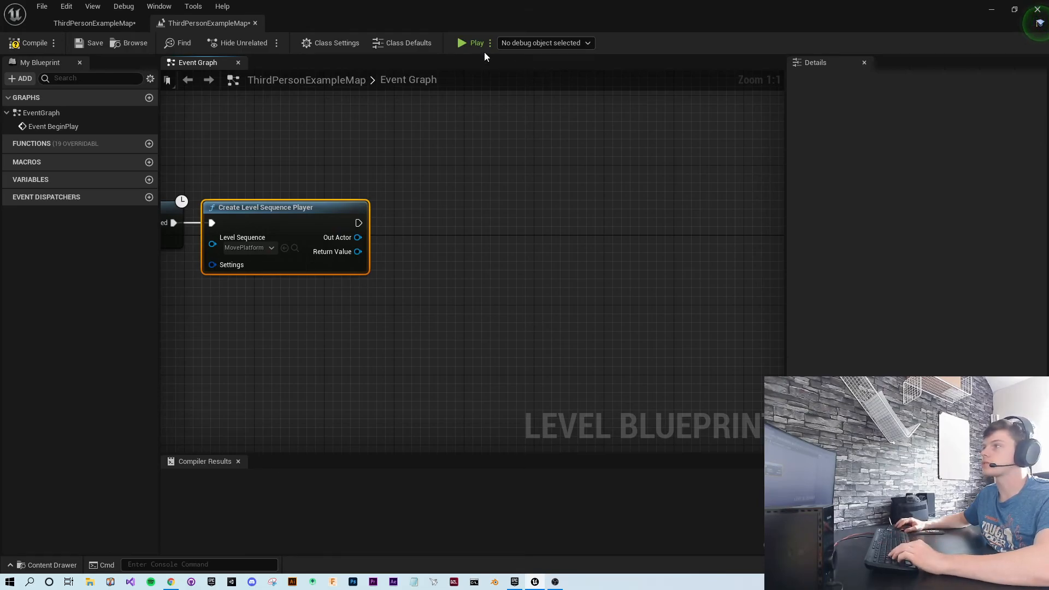
pyautogui.click(472, 42)
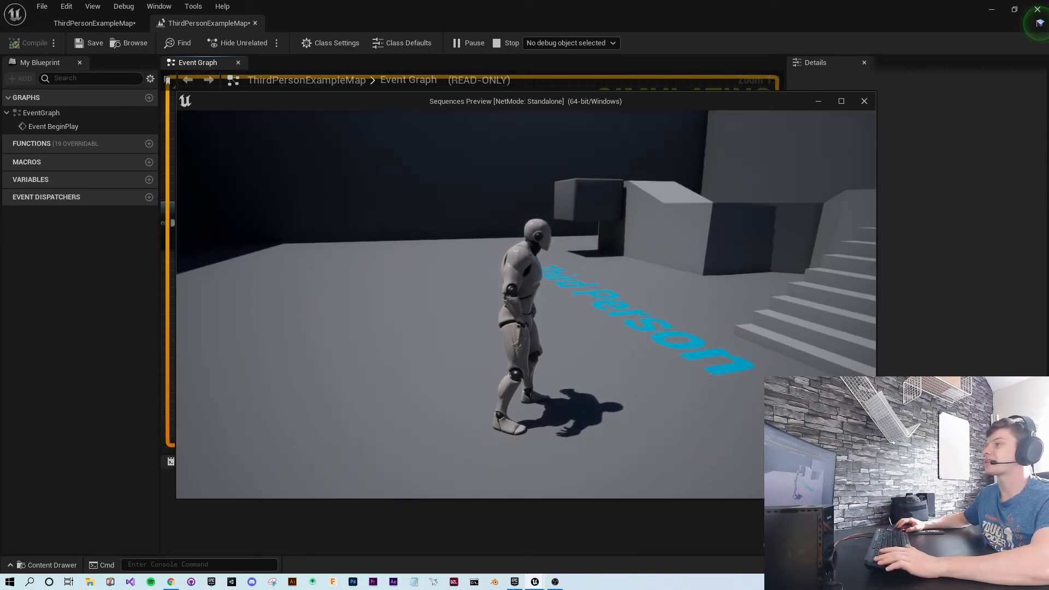
pyautogui.press('Escape')
# Step: Add a Play node from the sequence player's Return Value, line it up beside the node, and compile the level blueprint
pyautogui.moveTo(296, 318); pyautogui.dragTo(340, 305, button='right')
pyautogui.scroll(-1, 340, 305)
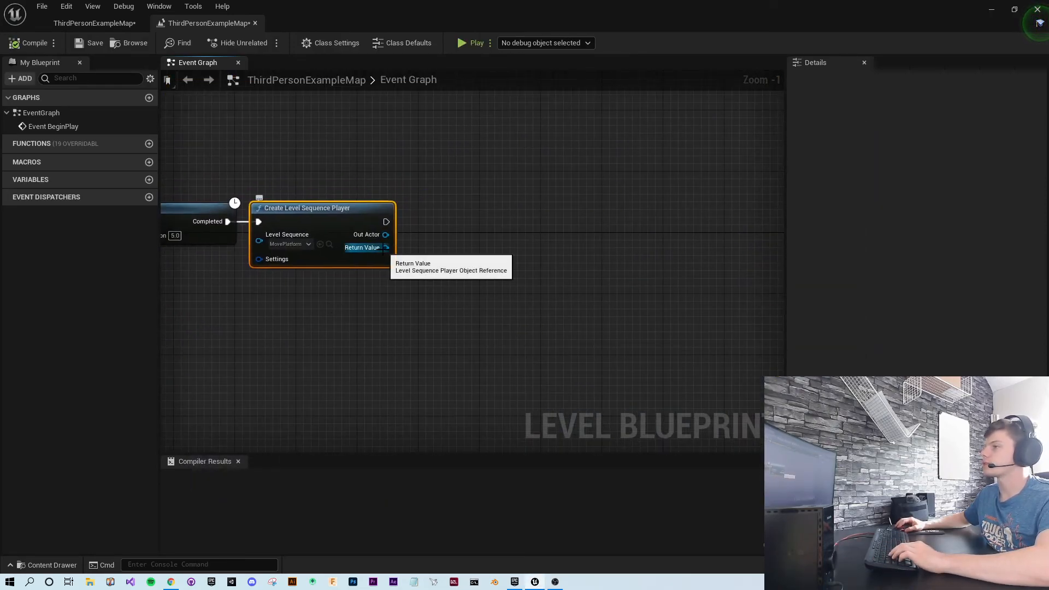
pyautogui.moveTo(387, 248); pyautogui.dragTo(530, 226)
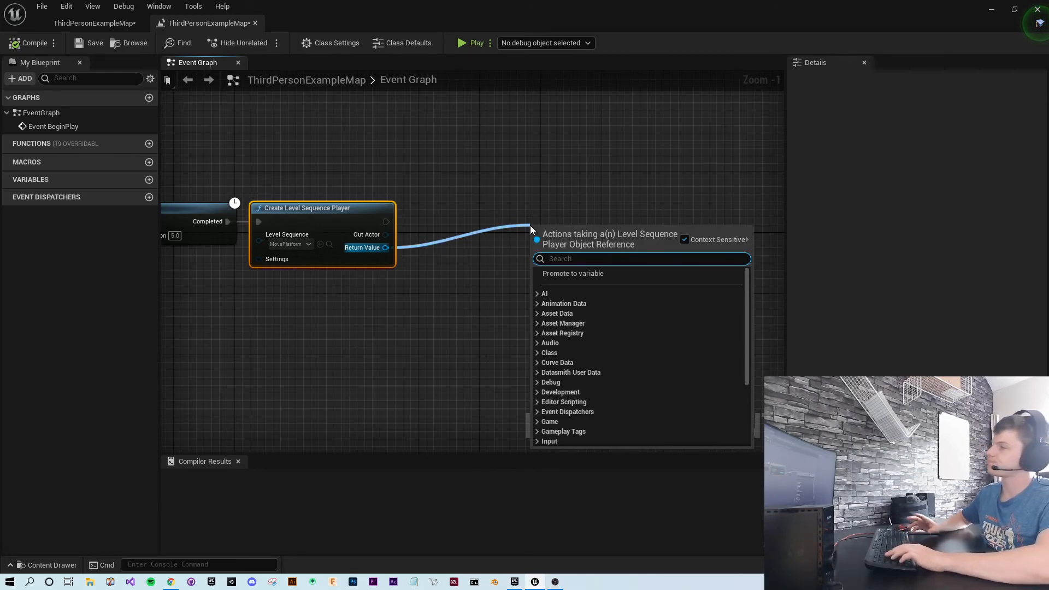
pyautogui.write('play')
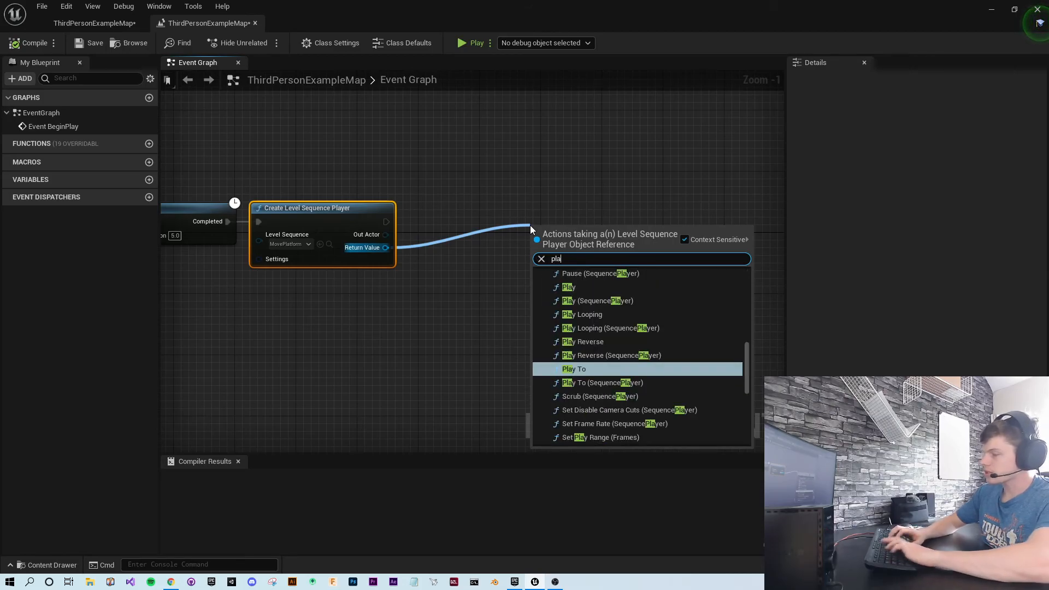
pyautogui.click(570, 288)
pyautogui.moveTo(496, 206); pyautogui.dragTo(461, 212)
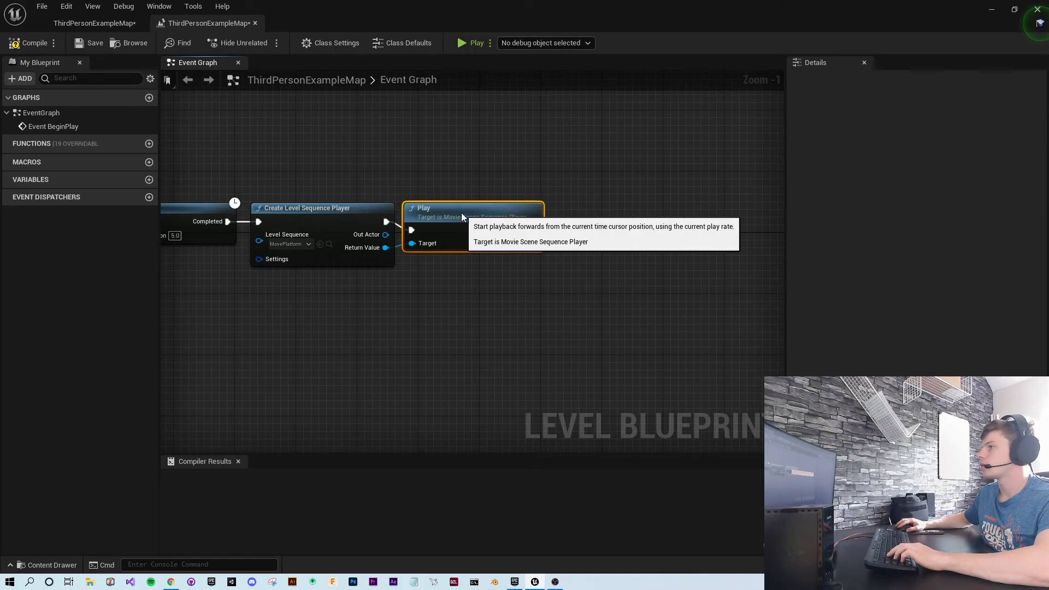
pyautogui.click(614, 275)
pyautogui.click(25, 47)
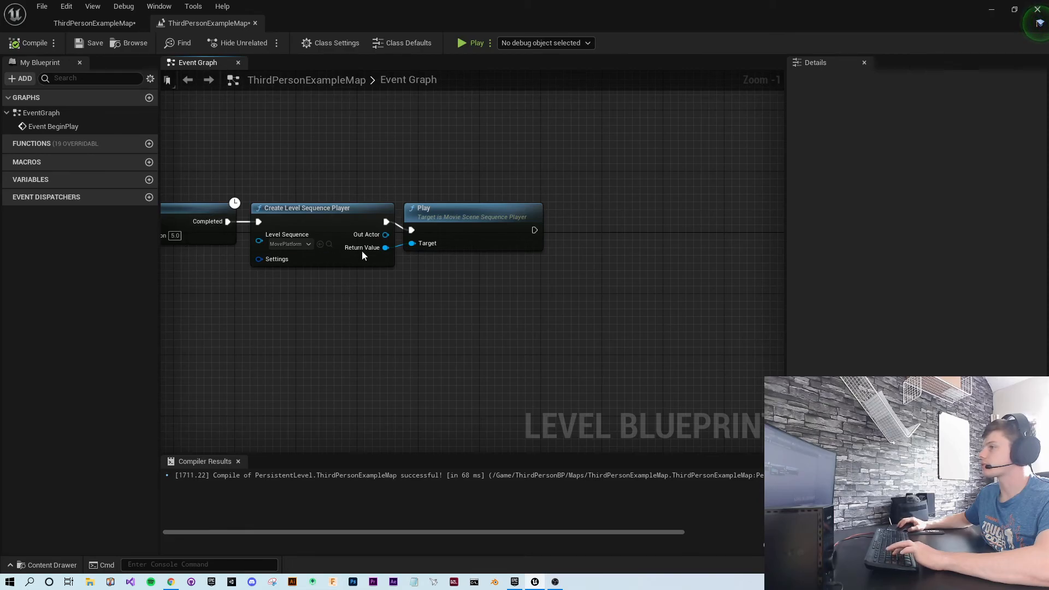
# Step: Play the level, run the character around near the ramp to watch whether the cube moves after the delay, and stop the session
pyautogui.click(466, 43)
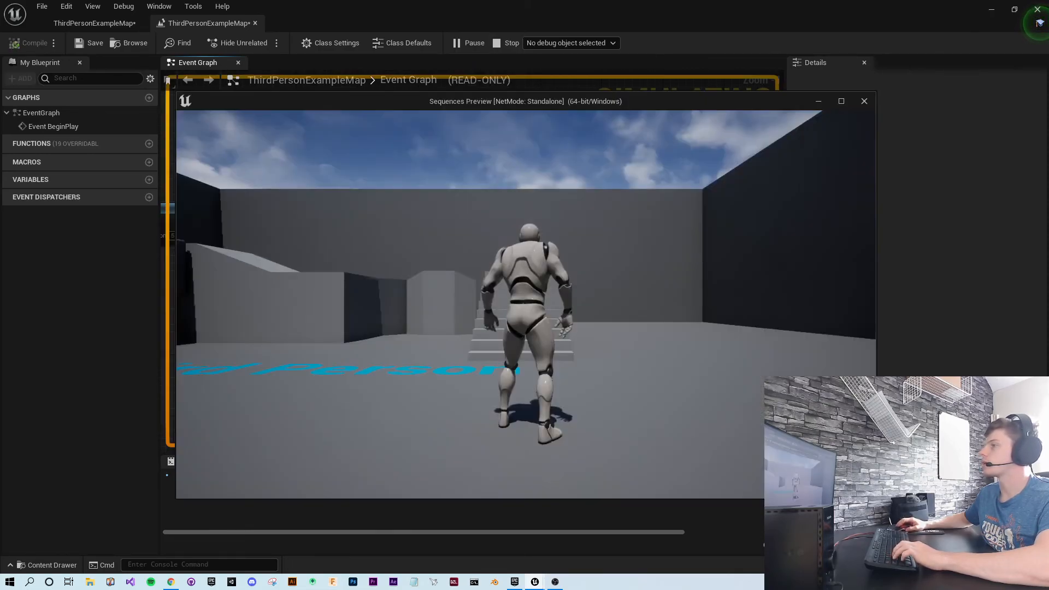
pyautogui.press('w')
pyautogui.press('w')
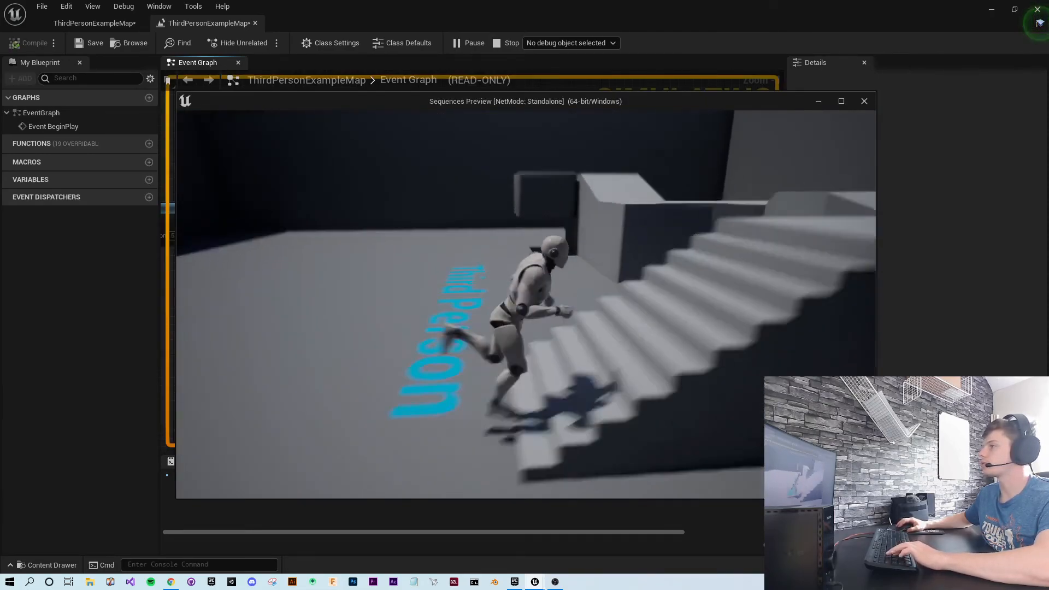
pyautogui.press('w')
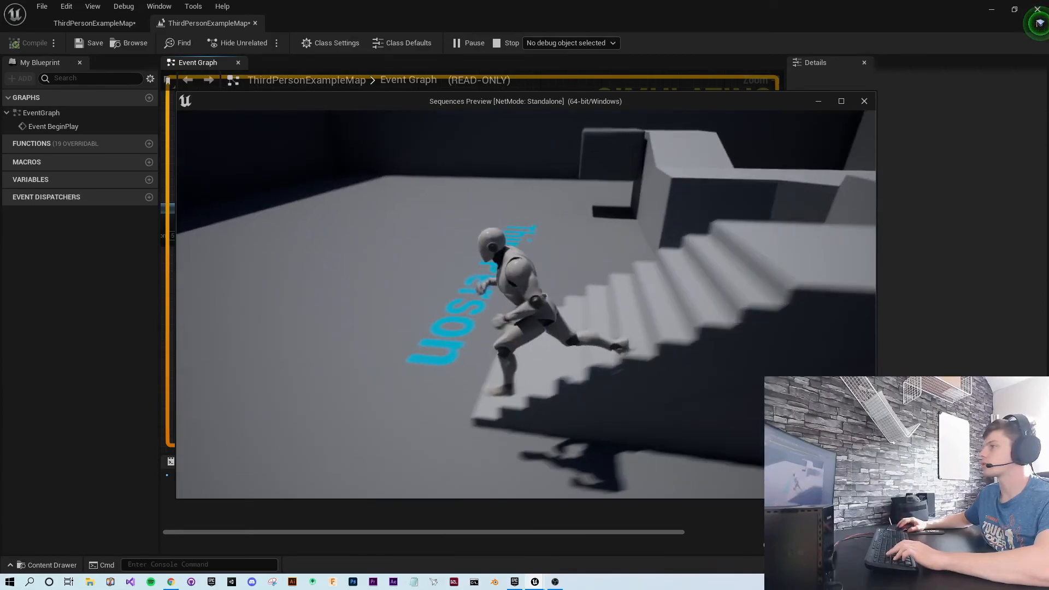
pyautogui.press('w')
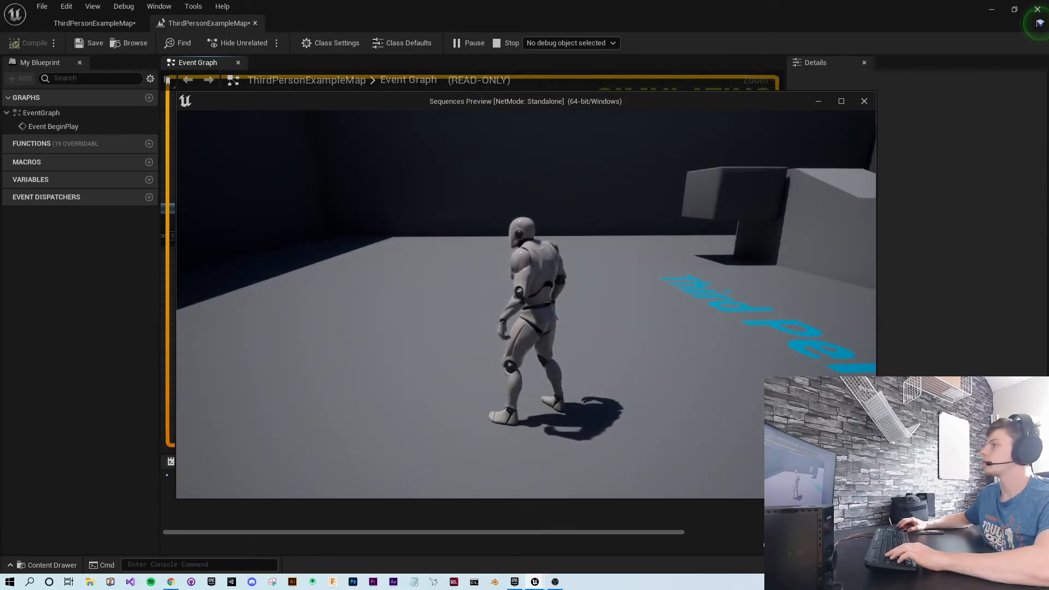
pyautogui.press('d')
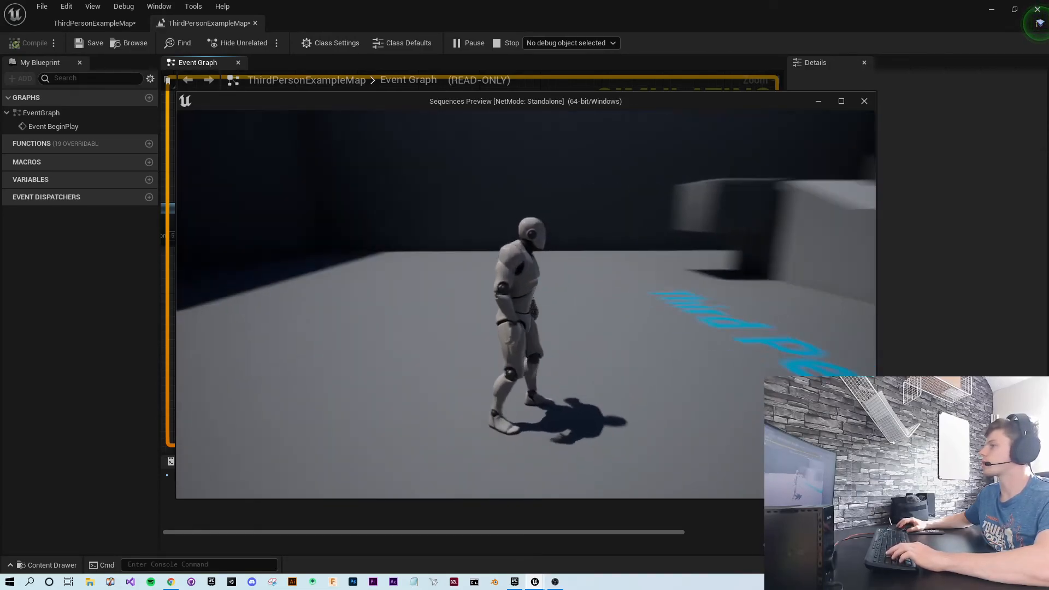
pyautogui.press('s')
pyautogui.press('a')
pyautogui.press('d')
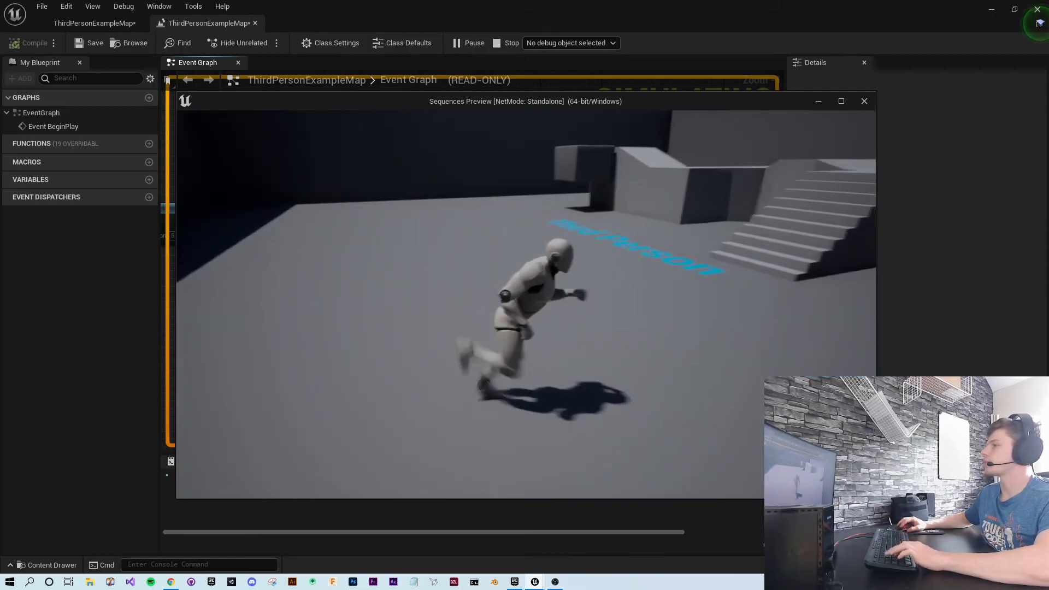
pyautogui.press('a')
pyautogui.press('d')
pyautogui.press('a')
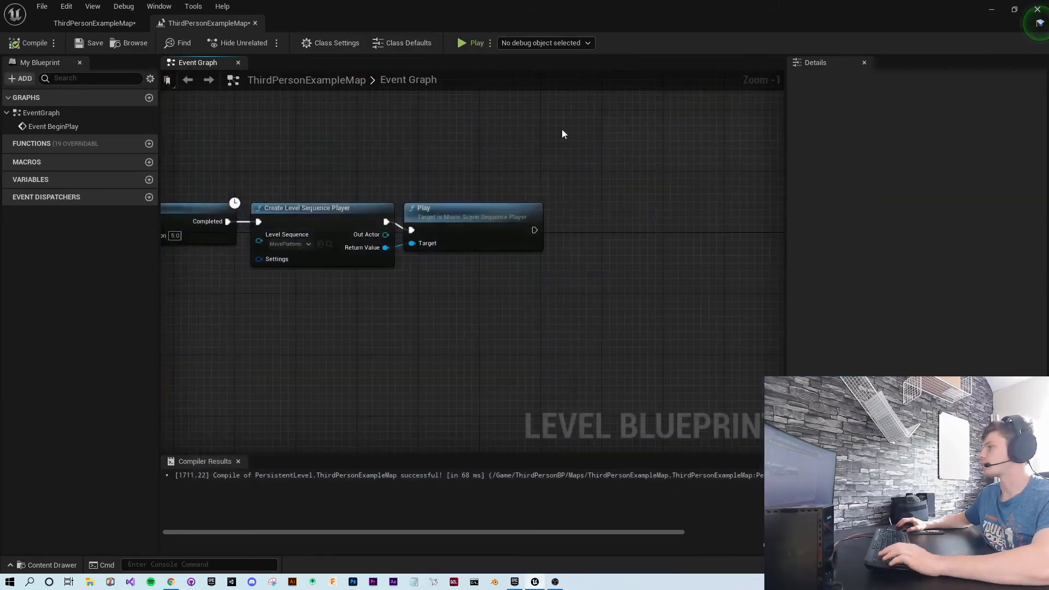
pyautogui.press('Escape')
# Step: Return to the map's level editor and key CubeMesh's Transform at frame 0 in the MovePlatform sequence
pyautogui.moveTo(400, 313); pyautogui.dragTo(449, 316, button='right')
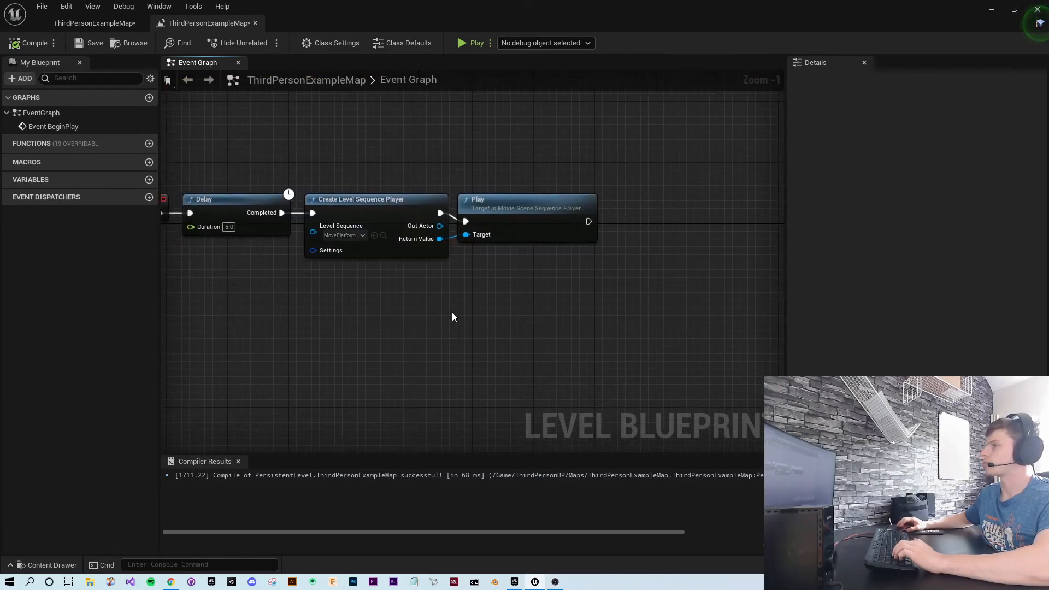
pyautogui.click(80, 24)
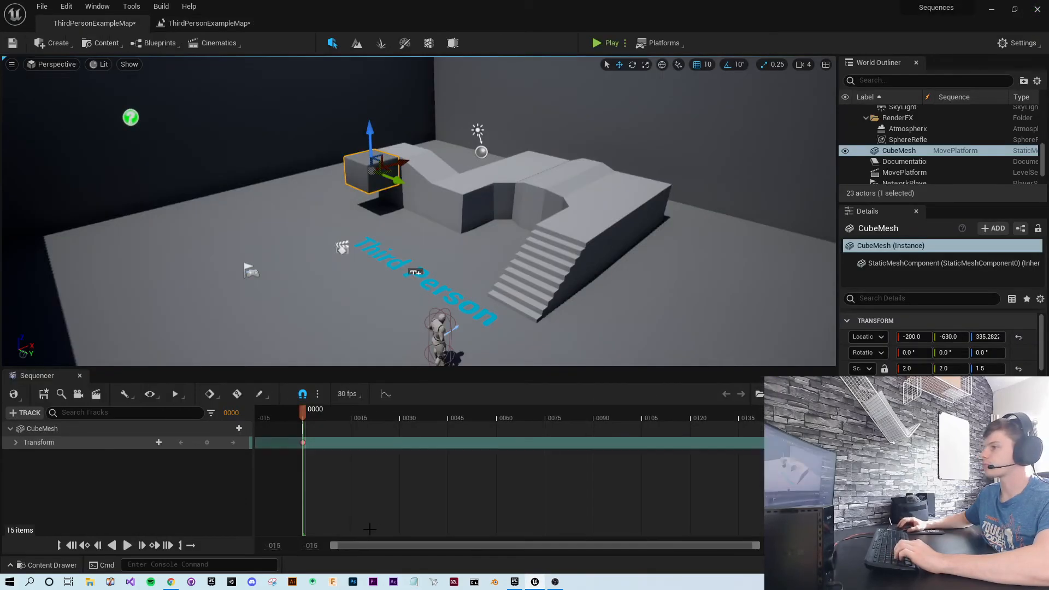
pyautogui.moveTo(300, 411)
pyautogui.mouseDown()
pyautogui.moveTo(784, 419)
pyautogui.moveTo(262, 410)
pyautogui.moveTo(305, 405)
pyautogui.mouseUp()
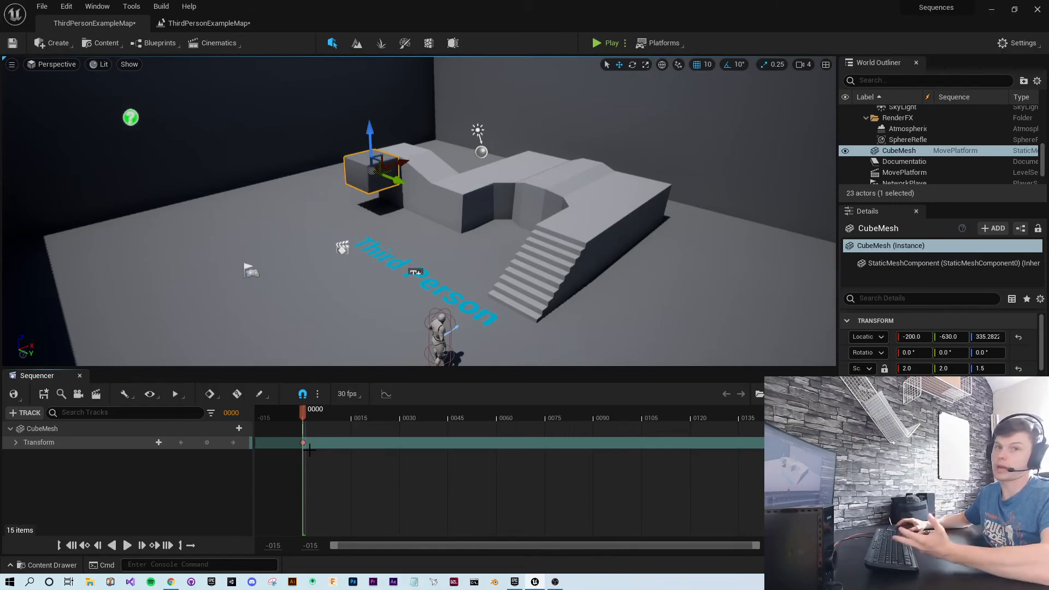
pyautogui.rightClick(355, 443)
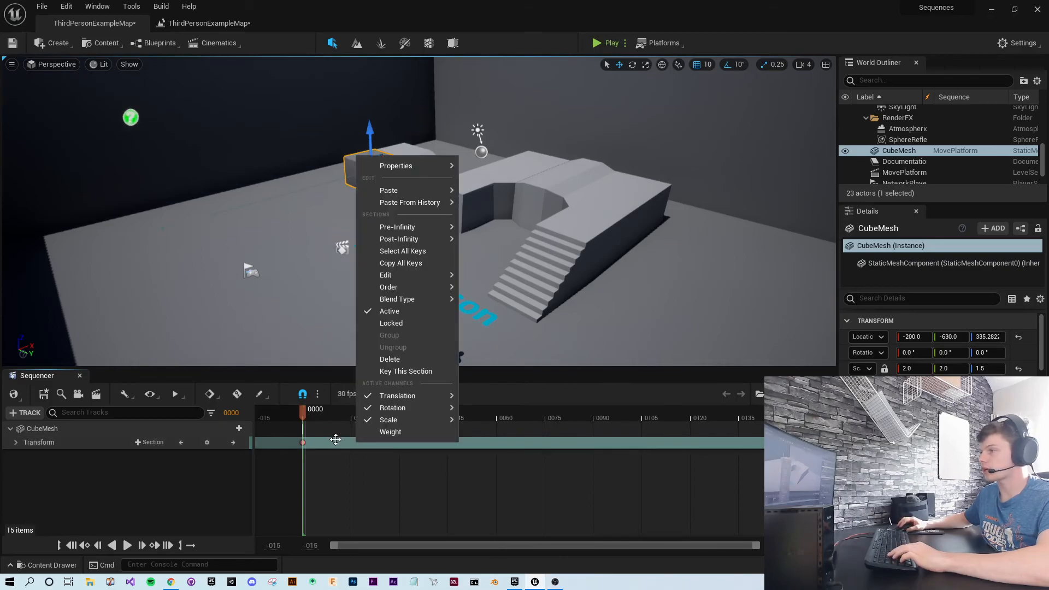
pyautogui.click(336, 479)
pyautogui.click(206, 442)
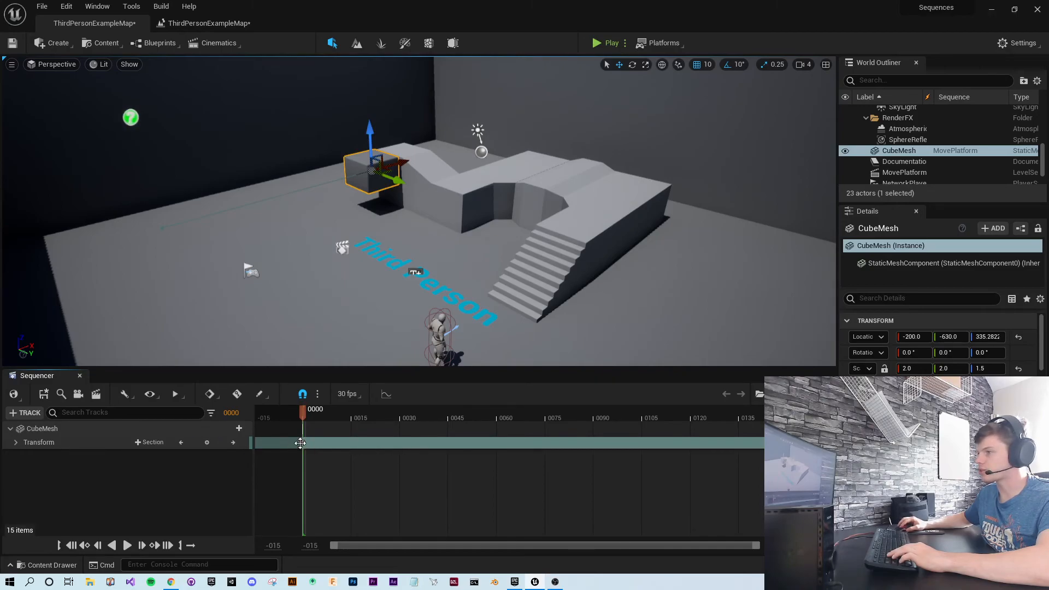
# Step: Set the When Finished property of CubeMesh's Transform section to Keep State in the MovePlatform sequence
pyautogui.rightClick(351, 442)
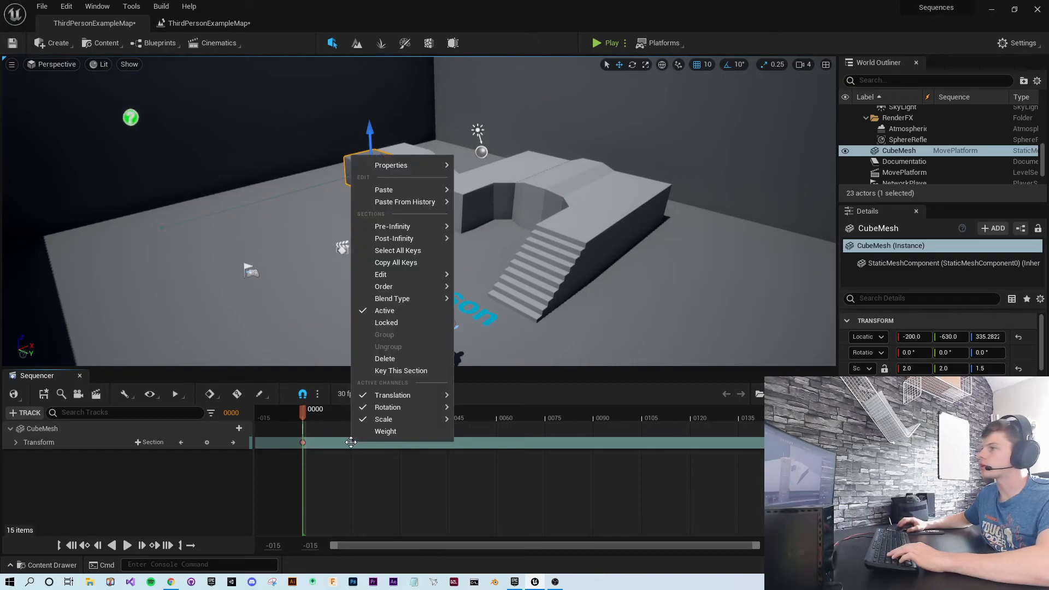
pyautogui.moveTo(401, 165)
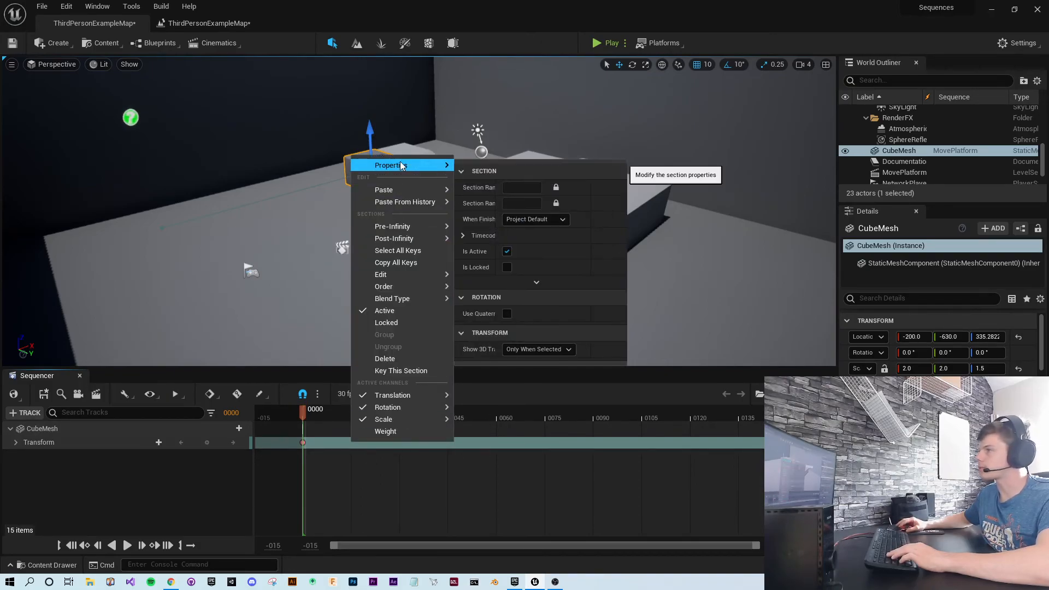
pyautogui.moveTo(487, 220); pyautogui.dragTo(519, 219)
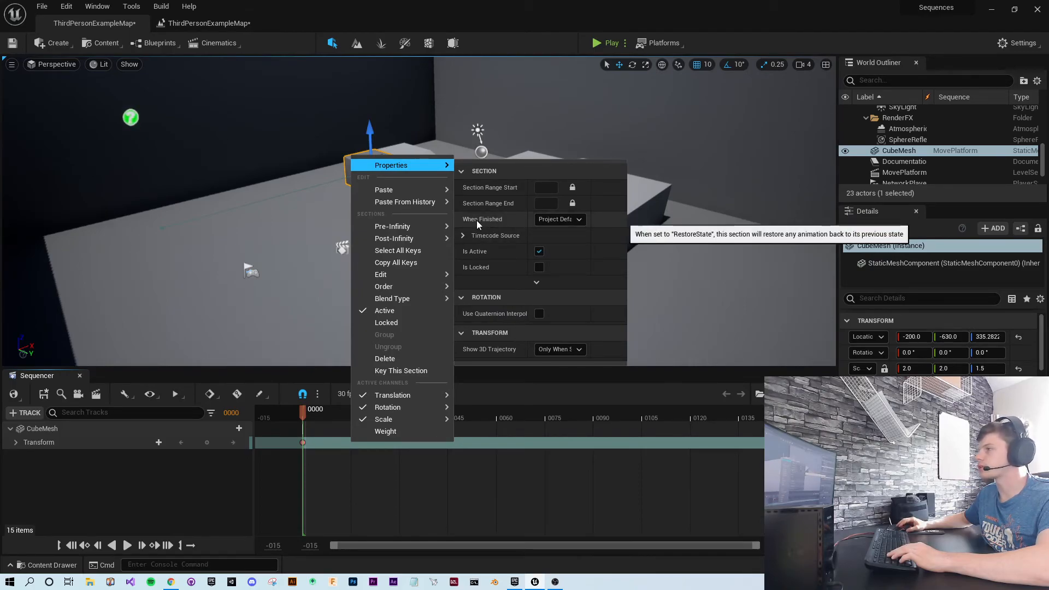
pyautogui.click(560, 220)
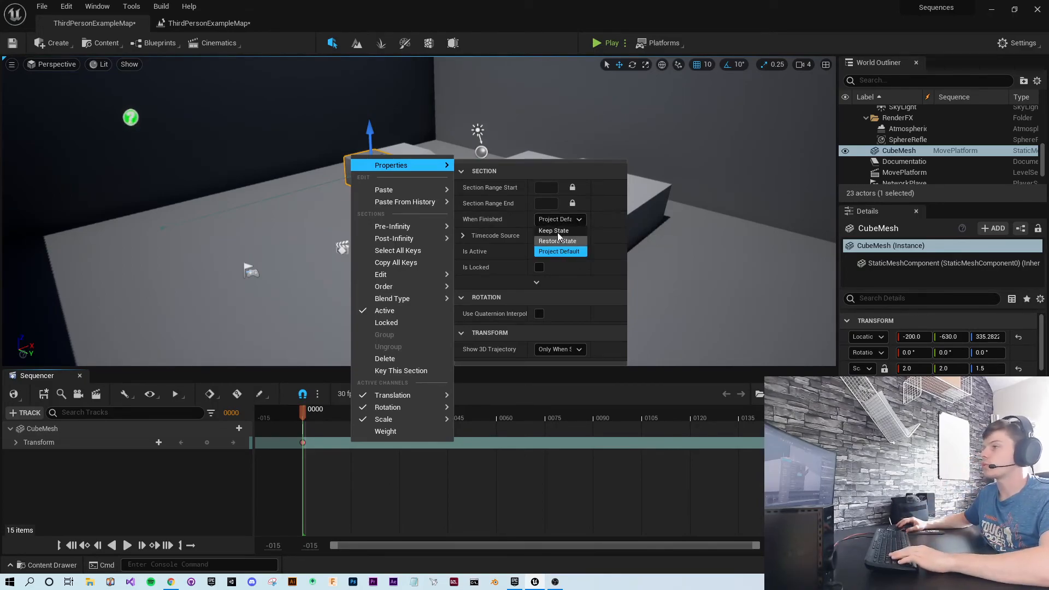
pyautogui.click(557, 231)
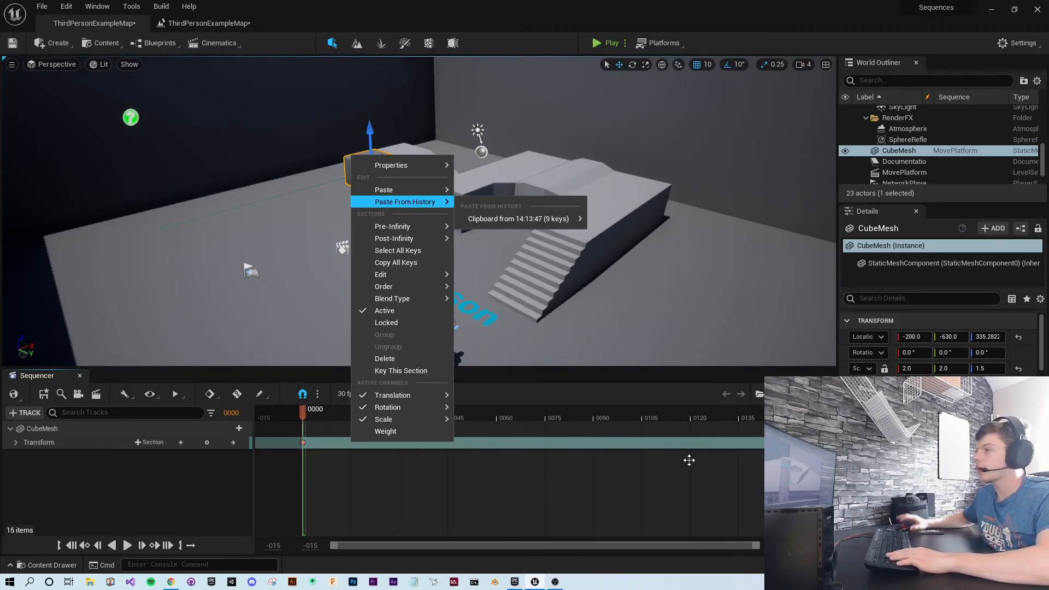
pyautogui.click(167, 506)
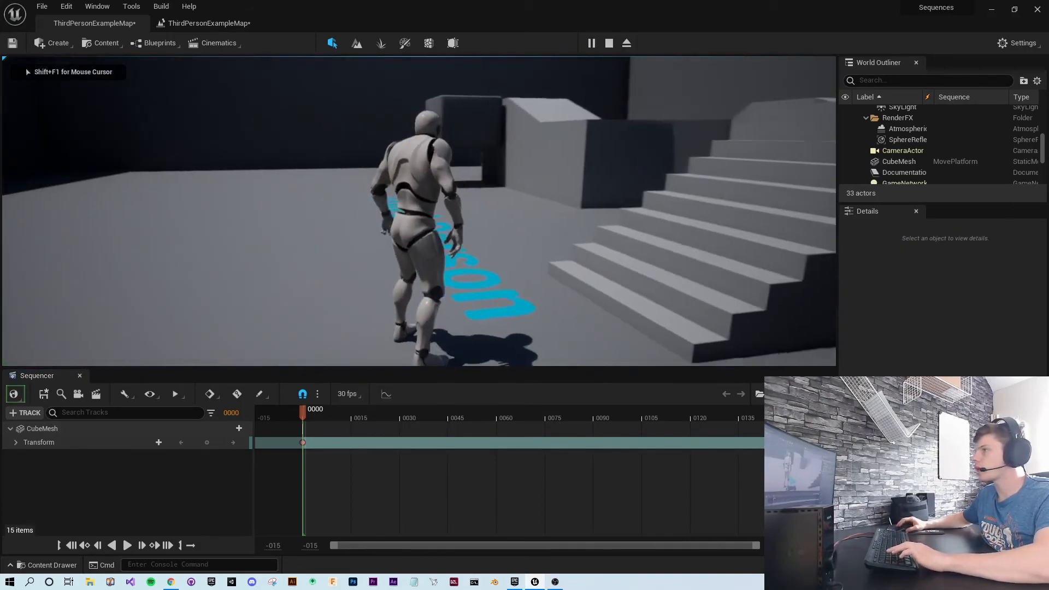
# Step: Play the level, run and jump the character around the moving cube to watch where it ends up, and stop the session
pyautogui.press('d')
pyautogui.press('w')
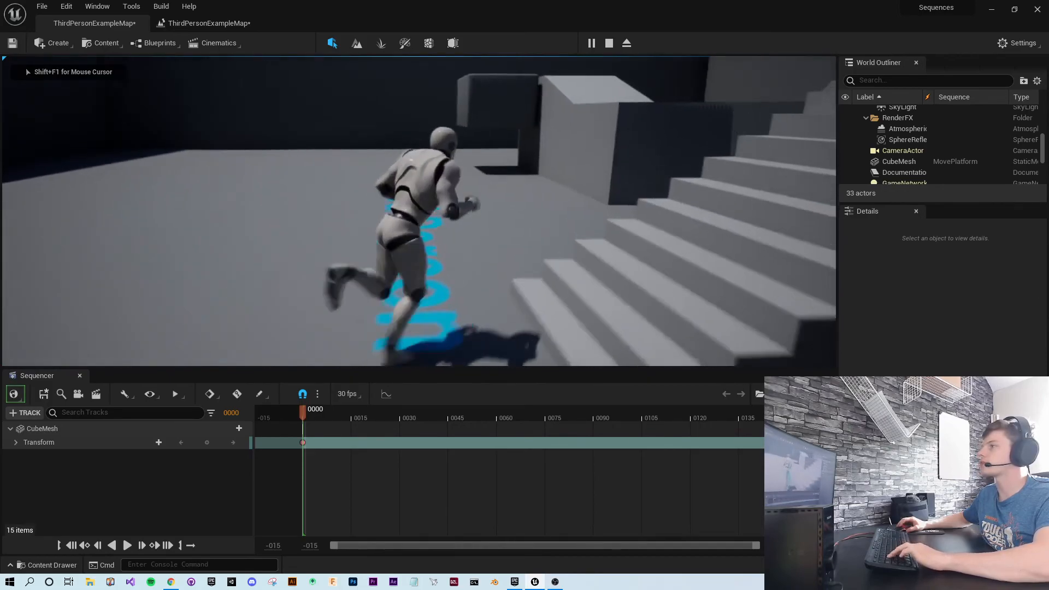
pyautogui.press('s')
pyautogui.press('w')
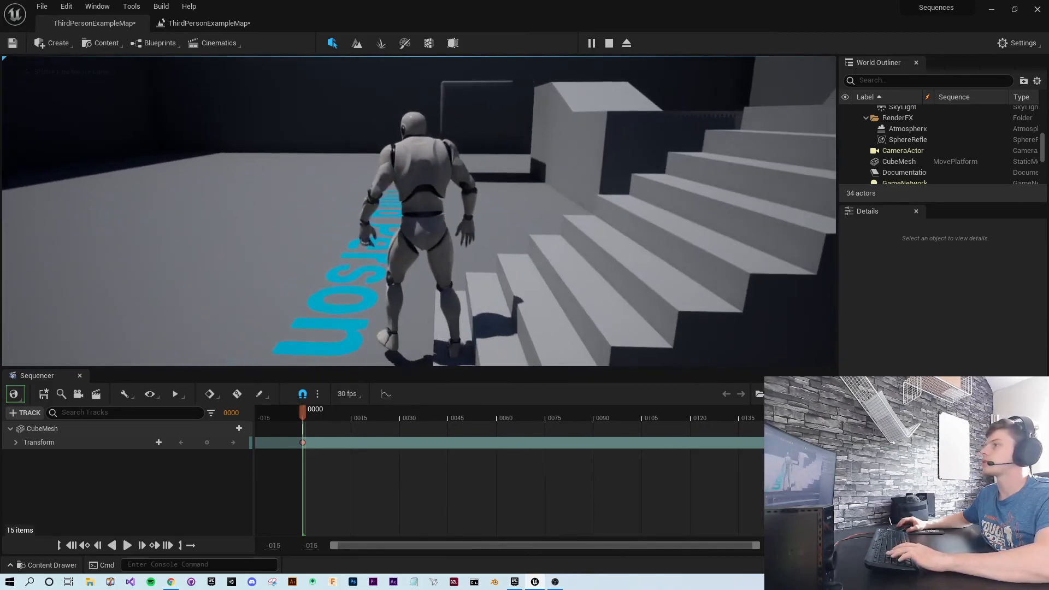
pyautogui.press('a')
pyautogui.press('w')
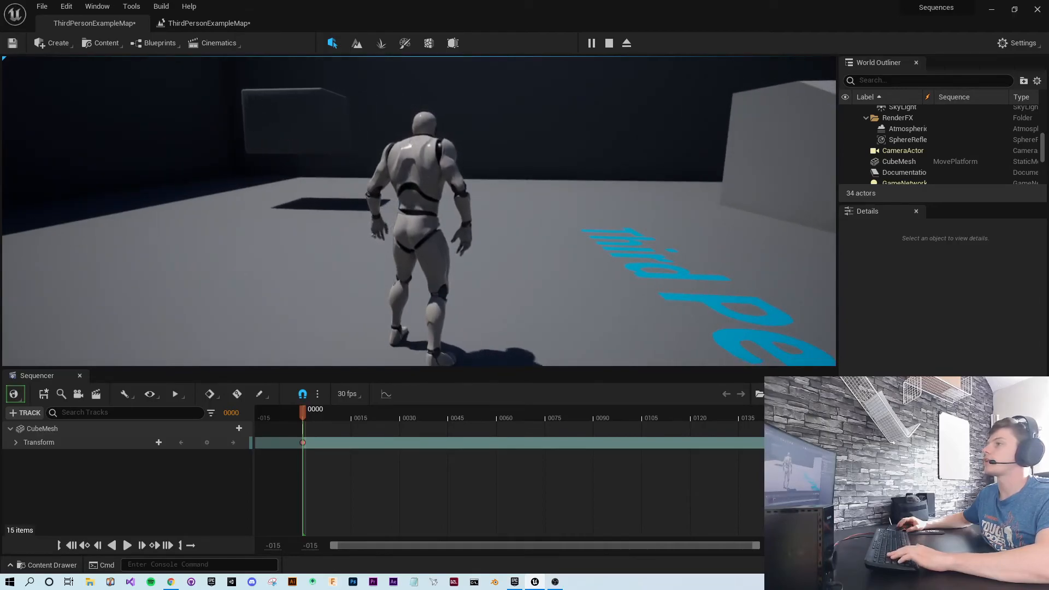
pyautogui.press('w')
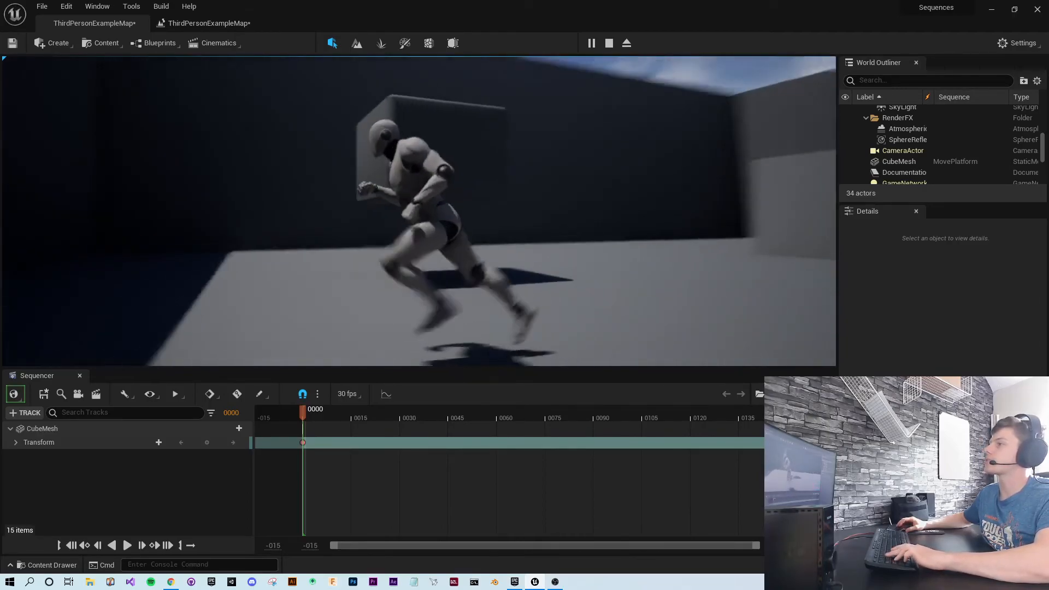
pyautogui.press('space')
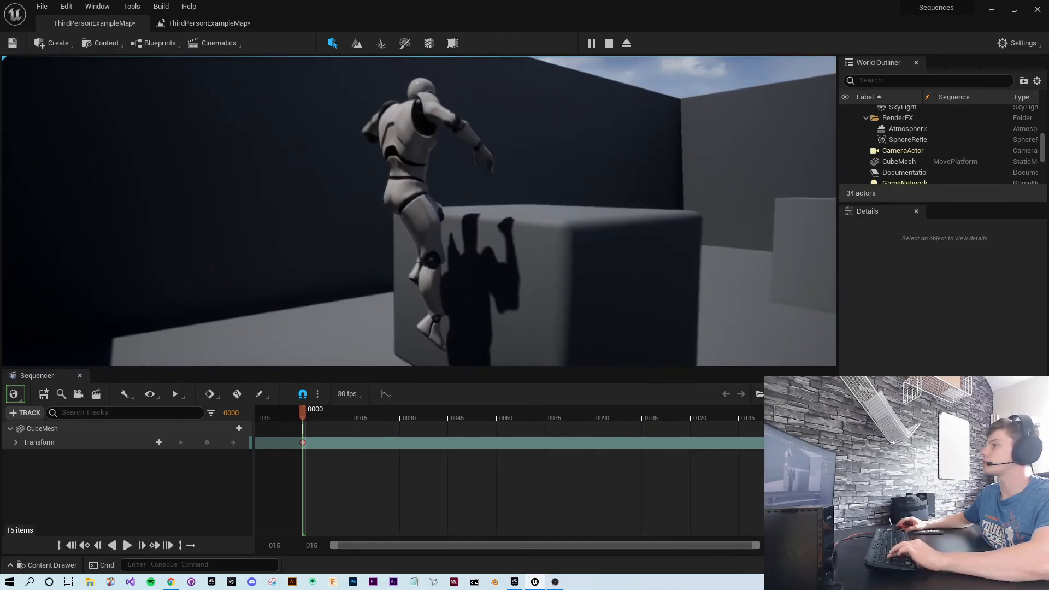
pyautogui.press('d')
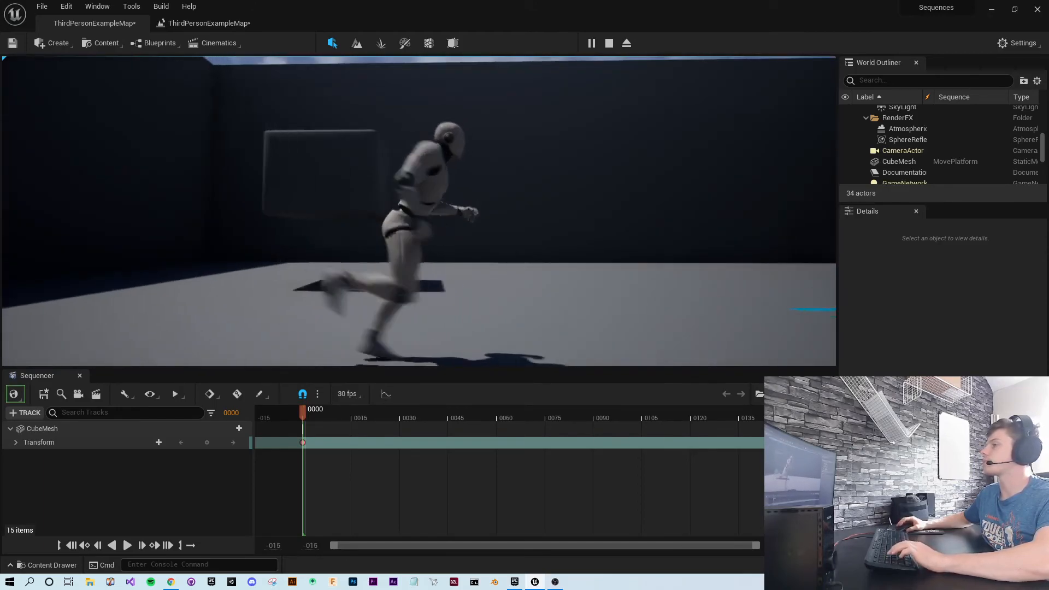
pyautogui.press('w')
pyautogui.press('d')
pyautogui.press('a')
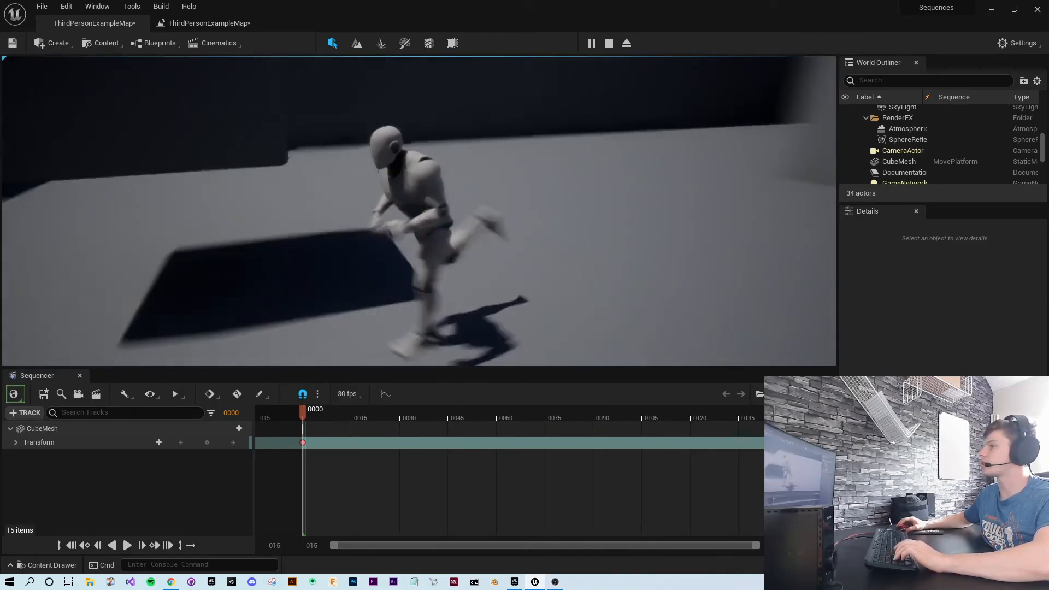
pyautogui.press('w')
pyautogui.press('s')
pyautogui.press('a')
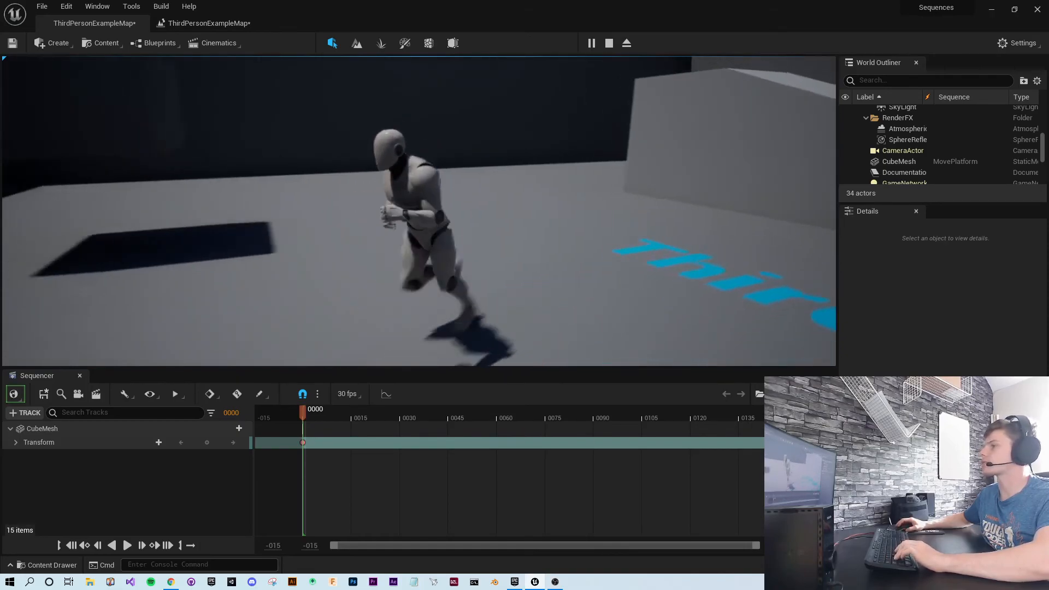
pyautogui.press('Escape')
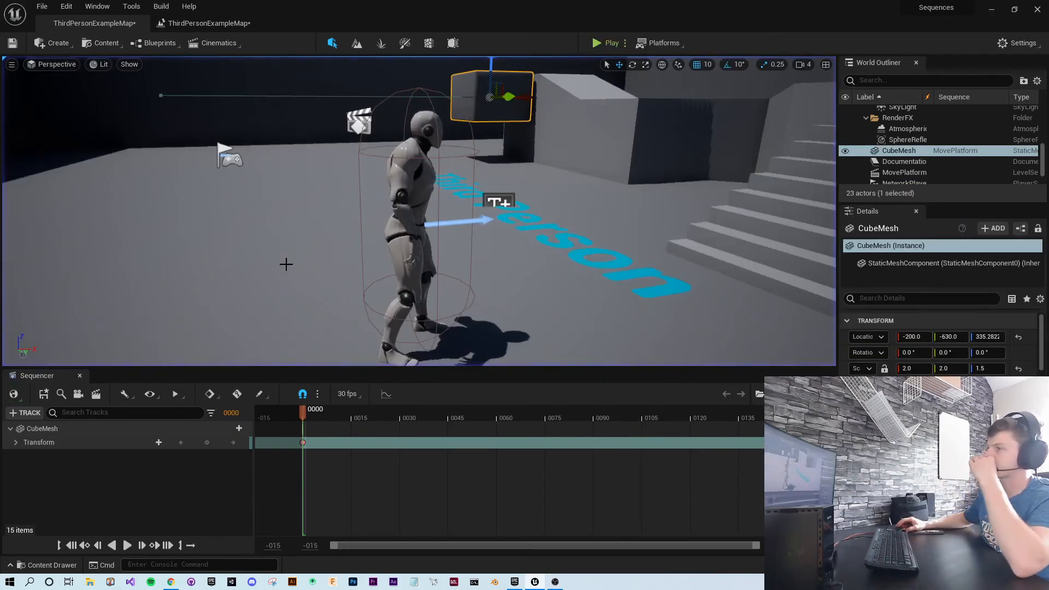
# Step: Examine the cube platform and its motion path beside the ramp from several sides of the level
pyautogui.moveTo(505, 225); pyautogui.dragTo(596, 236, button='right')
pyautogui.press('w')
pyautogui.press('s')
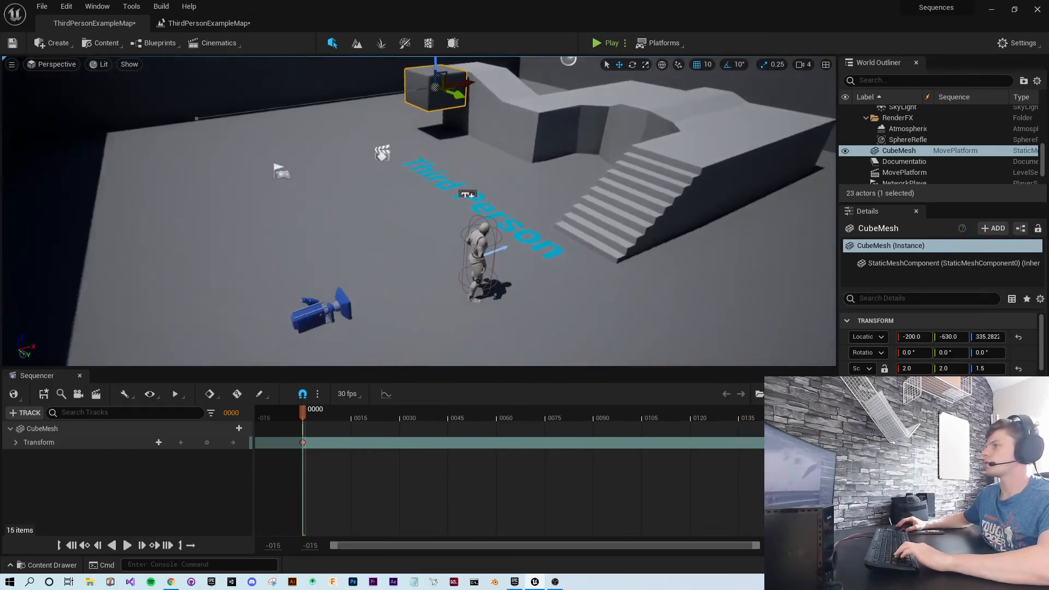
pyautogui.press('w')
pyautogui.press('d')
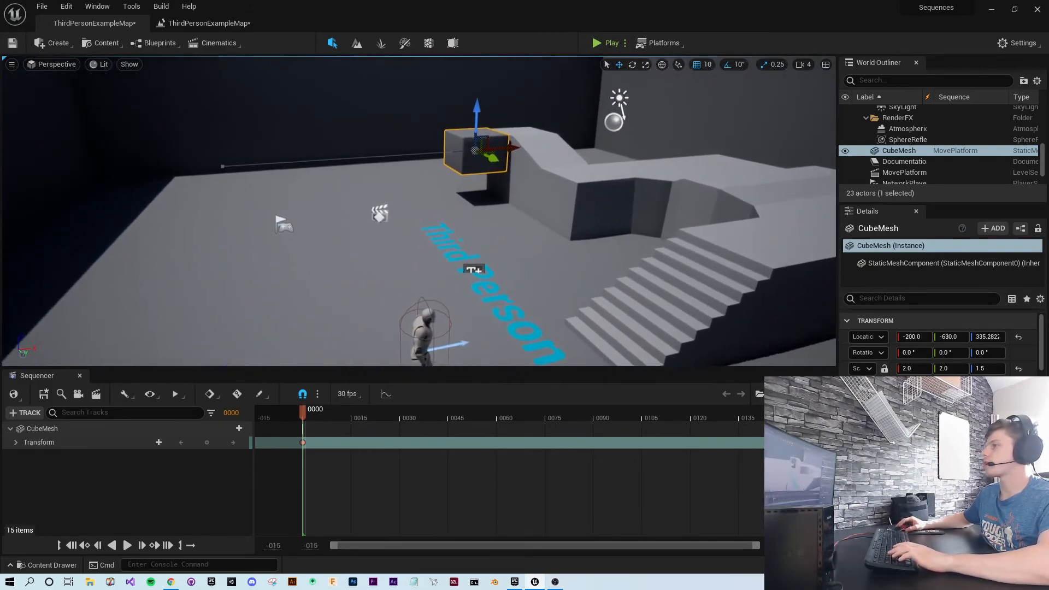
pyautogui.press('s')
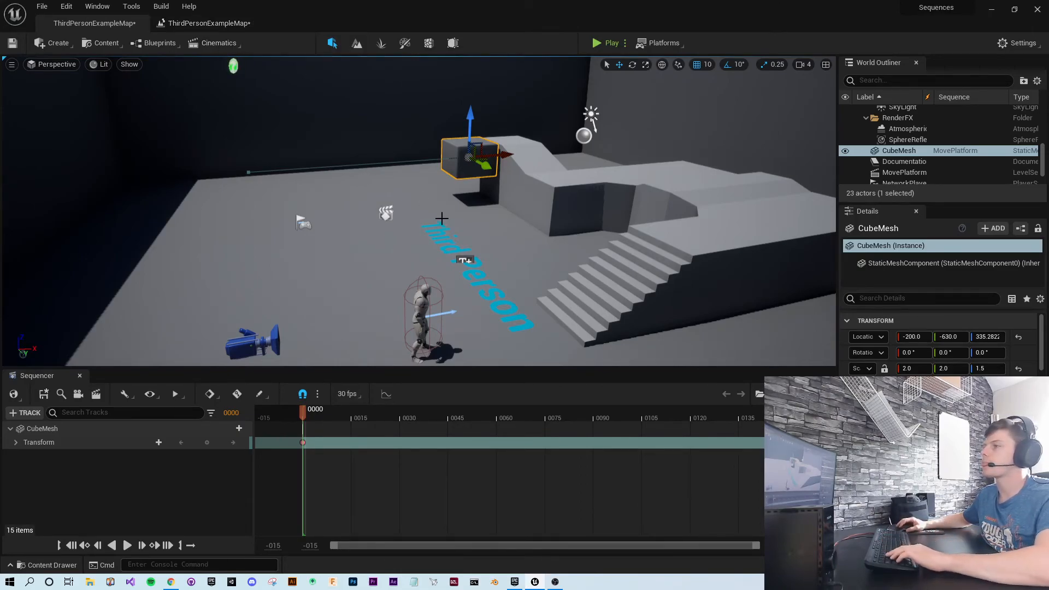
pyautogui.moveTo(469, 266); pyautogui.dragTo(428, 268, button='right')
pyautogui.press('w')
pyautogui.press('d')
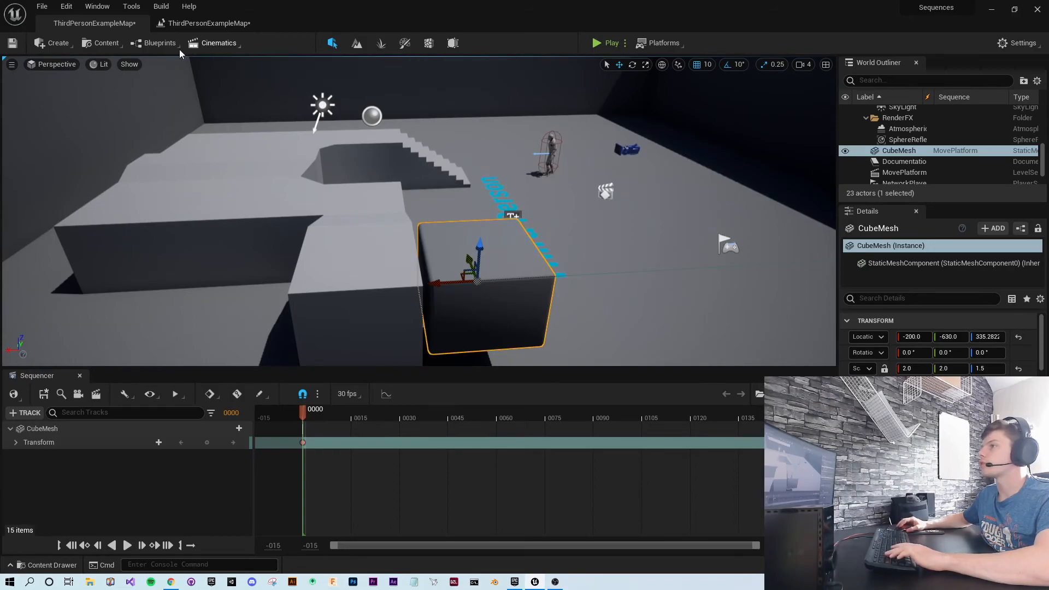
# Step: Add a Box Trigger to the level beside the cube's top near the ramp, at about X -110, Y -510, Z 420
pyautogui.click(578, 236)
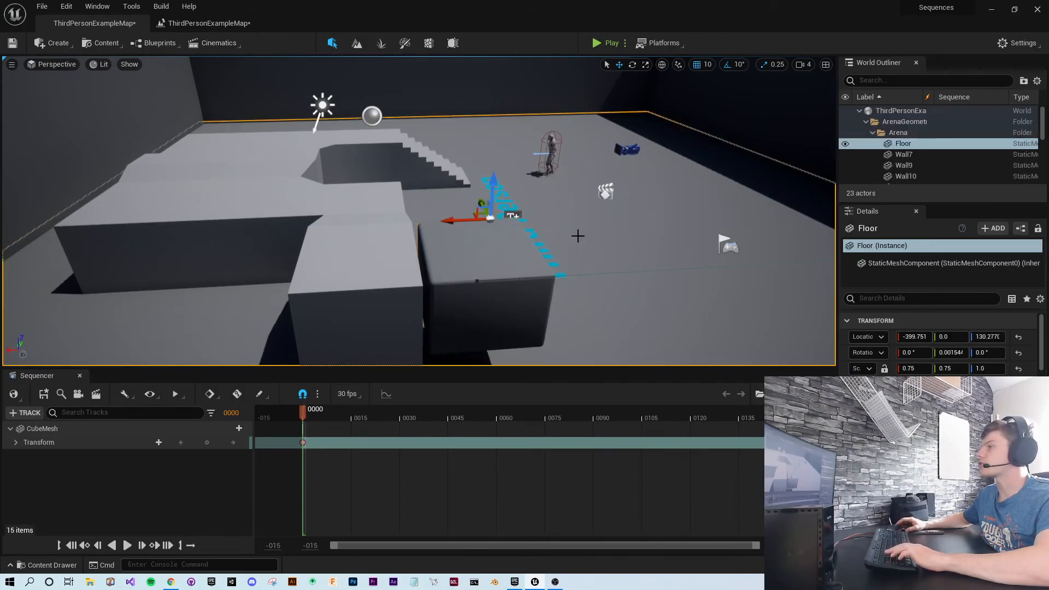
pyautogui.click(48, 42)
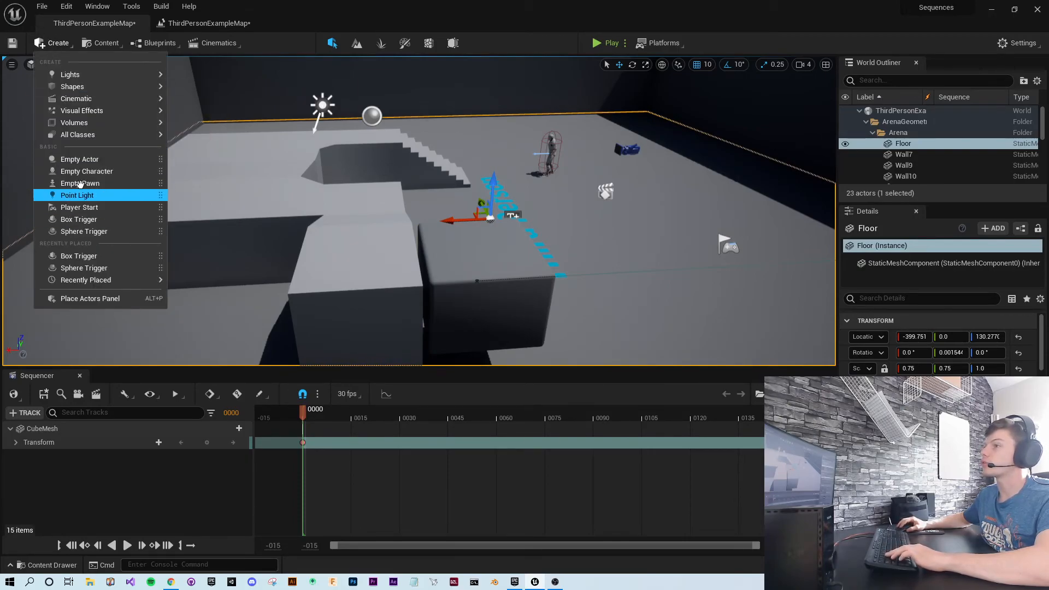
pyautogui.click(70, 220)
pyautogui.moveTo(479, 243); pyautogui.dragTo(479, 243, button='right')
pyautogui.moveTo(241, 118); pyautogui.dragTo(242, 118, button='right')
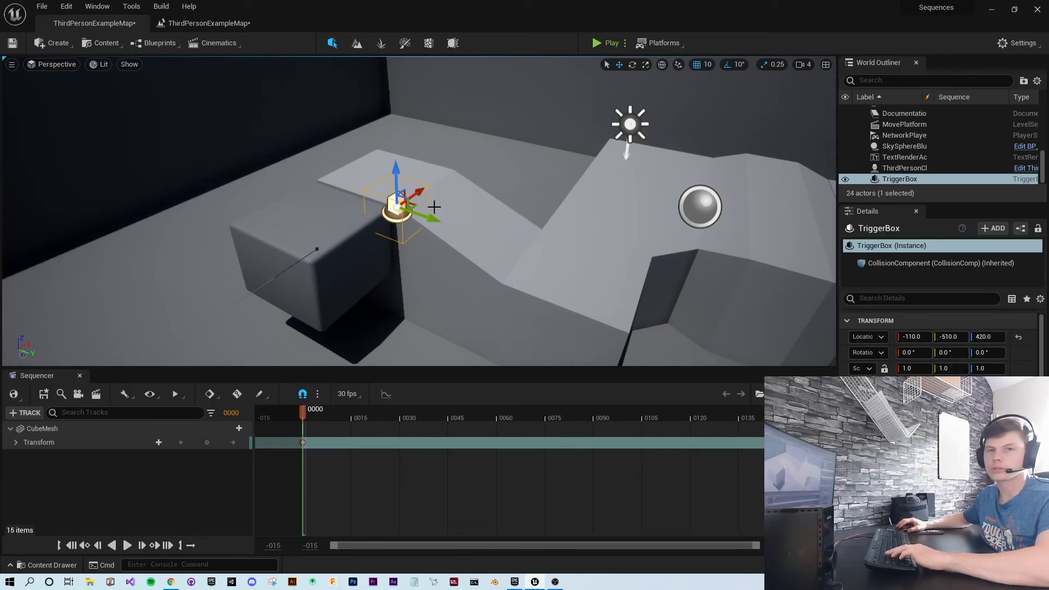
# Step: Move the trigger box to X -200, Y -630 so it is centred on top of the cube
pyautogui.moveTo(429, 219); pyautogui.dragTo(376, 206)
pyautogui.moveTo(376, 206); pyautogui.dragTo(185, 224, button='right')
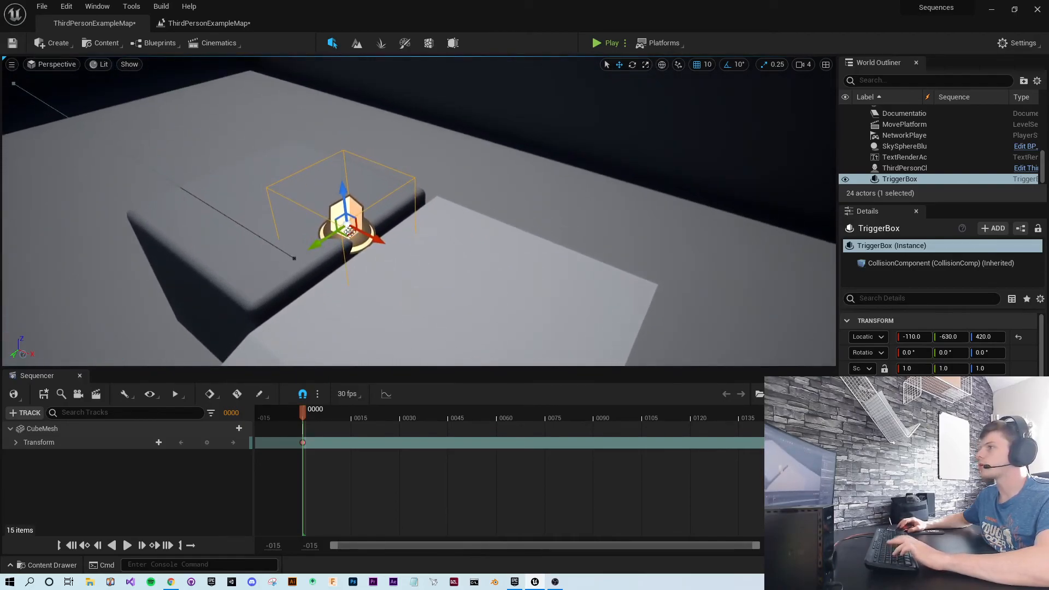
pyautogui.moveTo(316, 201); pyautogui.dragTo(257, 183)
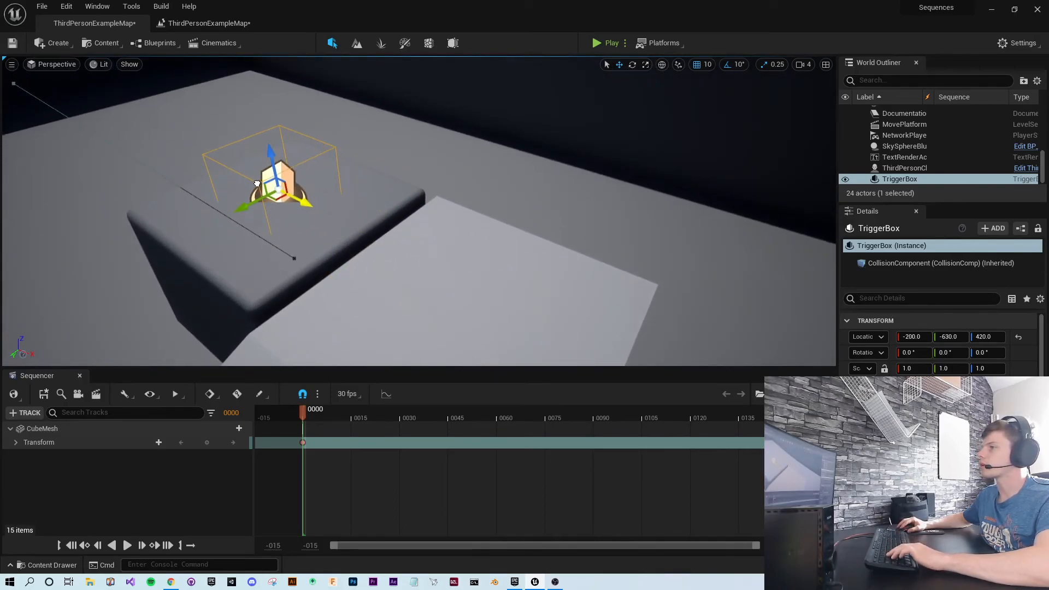
pyautogui.moveTo(271, 197); pyautogui.dragTo(227, 211, button='right')
pyautogui.press('w')
pyautogui.press('s')
pyautogui.press('d')
pyautogui.press('a')
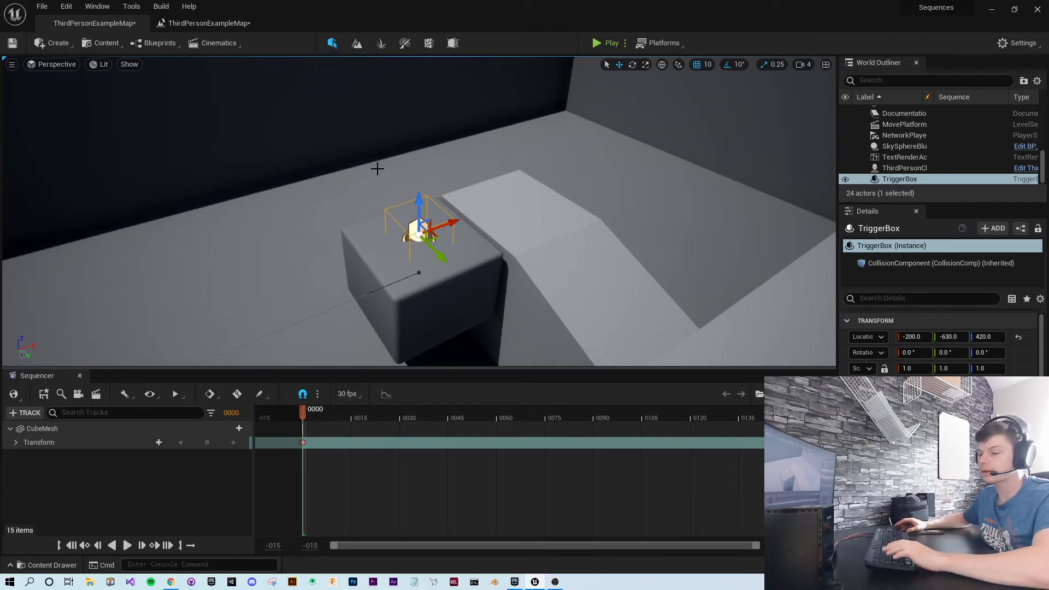
pyautogui.moveTo(466, 250); pyautogui.dragTo(417, 224, button='right')
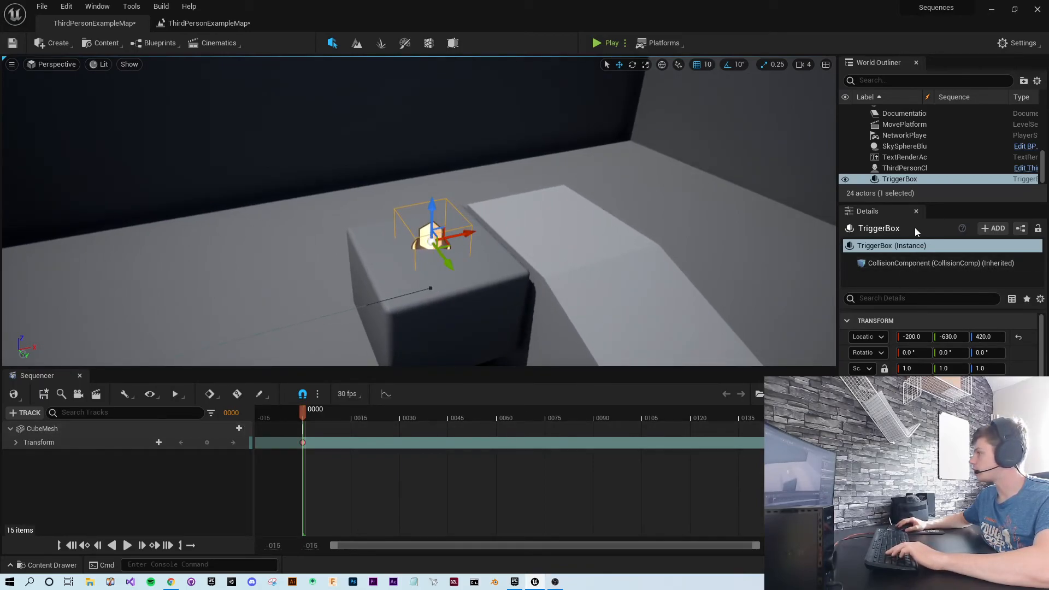
# Step: Flatten the trigger box by setting its Box Extent Z to 10, and raise it slightly above the cube's top face
pyautogui.scroll(-5, 940, 339)
pyautogui.moveTo(932, 203); pyautogui.dragTo(932, 107)
pyautogui.scroll(1, 859, 271)
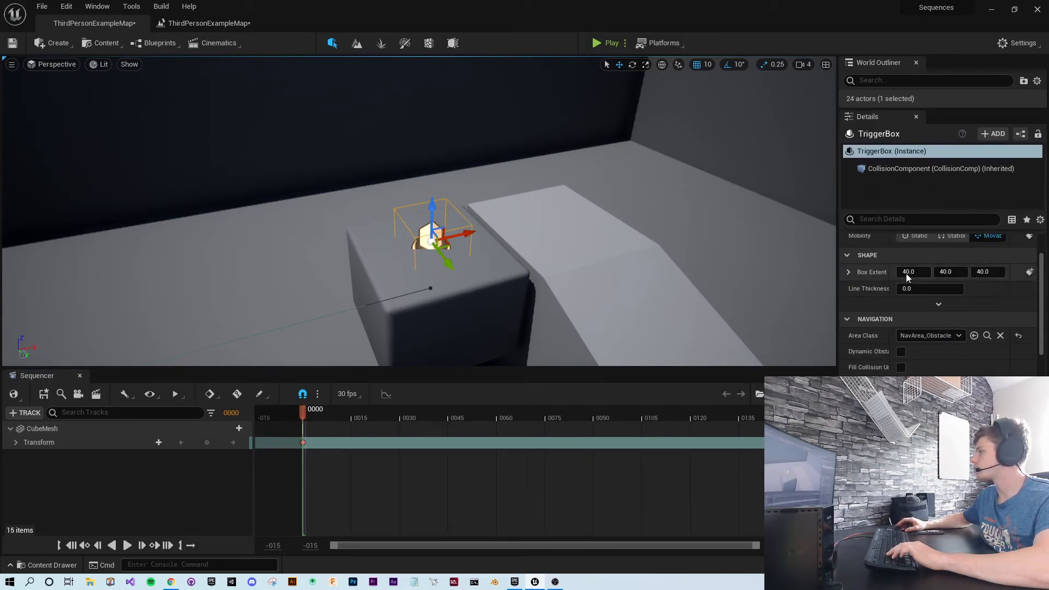
pyautogui.click(996, 272)
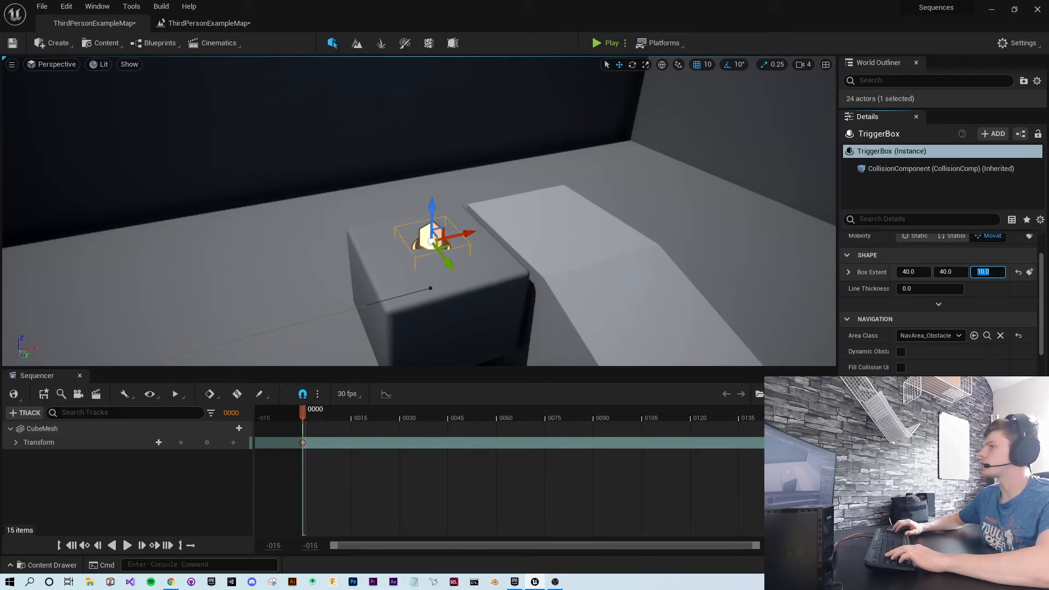
pyautogui.press('Return')
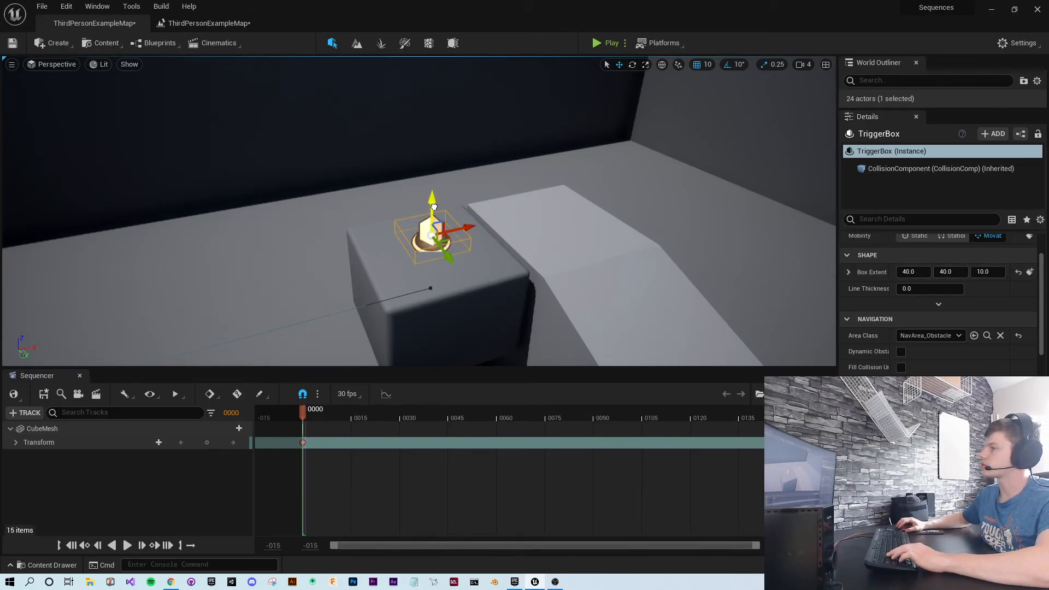
pyautogui.moveTo(441, 260); pyautogui.dragTo(440, 224, button='right')
pyautogui.press('w')
pyautogui.press('s')
pyautogui.press('s')
pyautogui.moveTo(393, 286); pyautogui.dragTo(389, 286, button='right')
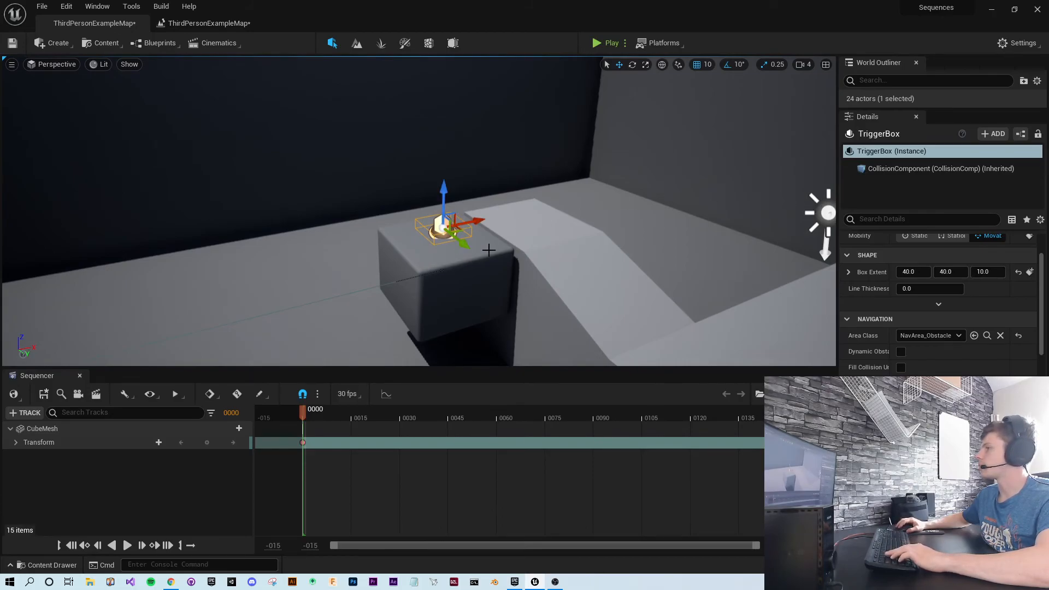
# Step: Widen the trigger box over the cube's top by setting its Box Extent X and Y to 60
pyautogui.click(917, 271)
pyautogui.write('60')
pyautogui.press('Tab')
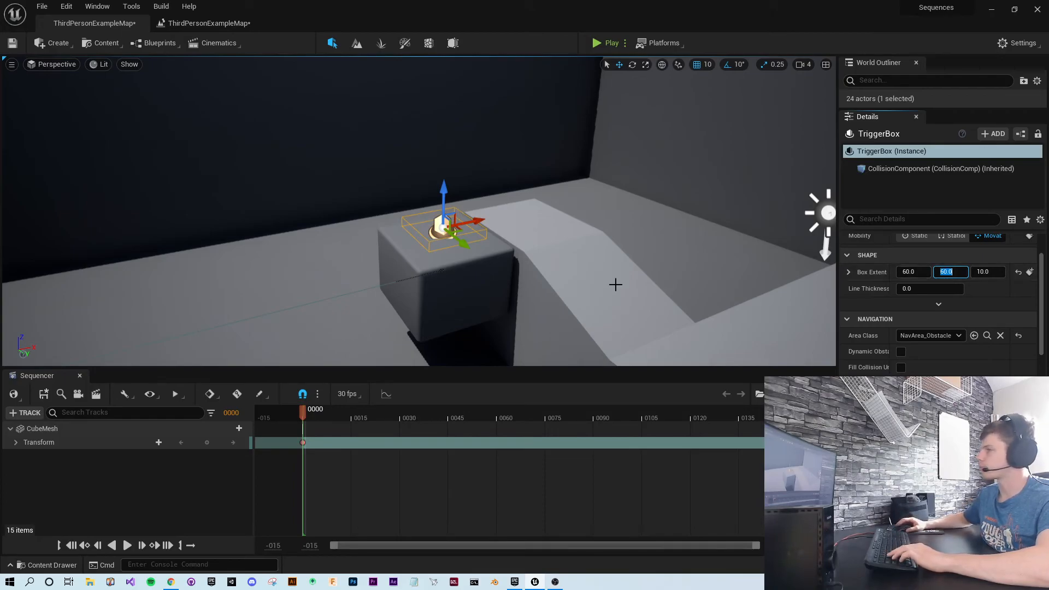
pyautogui.moveTo(553, 222); pyautogui.dragTo(500, 269, button='right')
pyautogui.moveTo(591, 219); pyautogui.dragTo(637, 196, button='right')
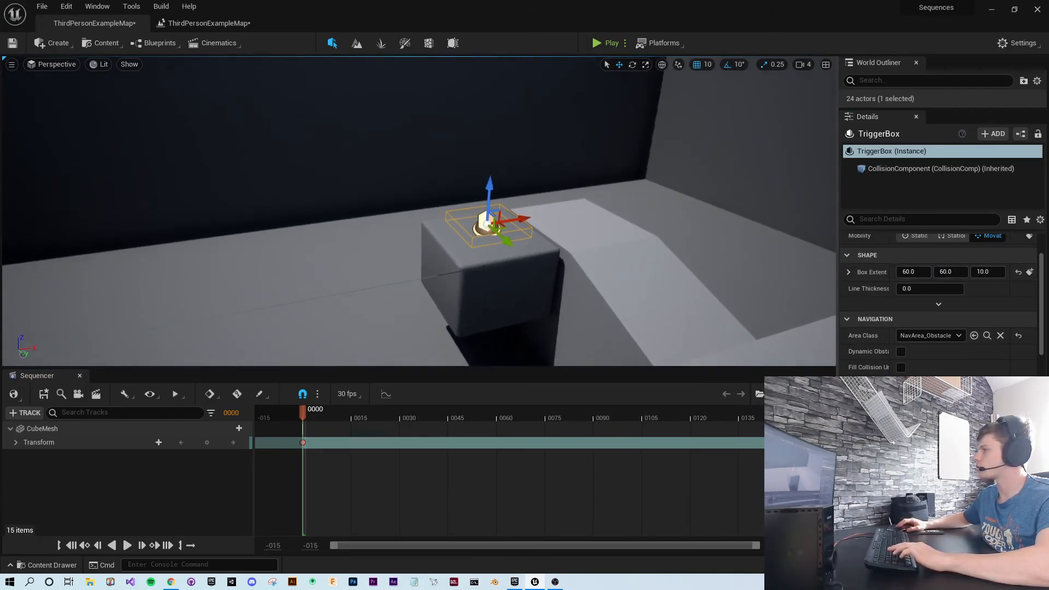
# Step: Enlarge the World Outliner again and switch to the level blueprint's Event Graph
pyautogui.moveTo(947, 109); pyautogui.dragTo(957, 207)
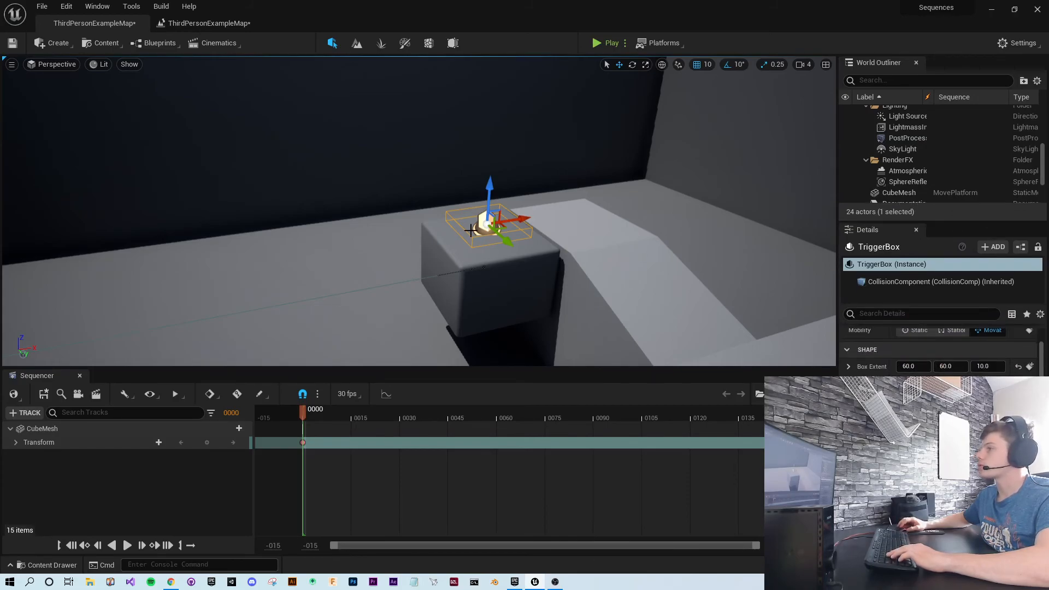
pyautogui.scroll(-5, 526, 222)
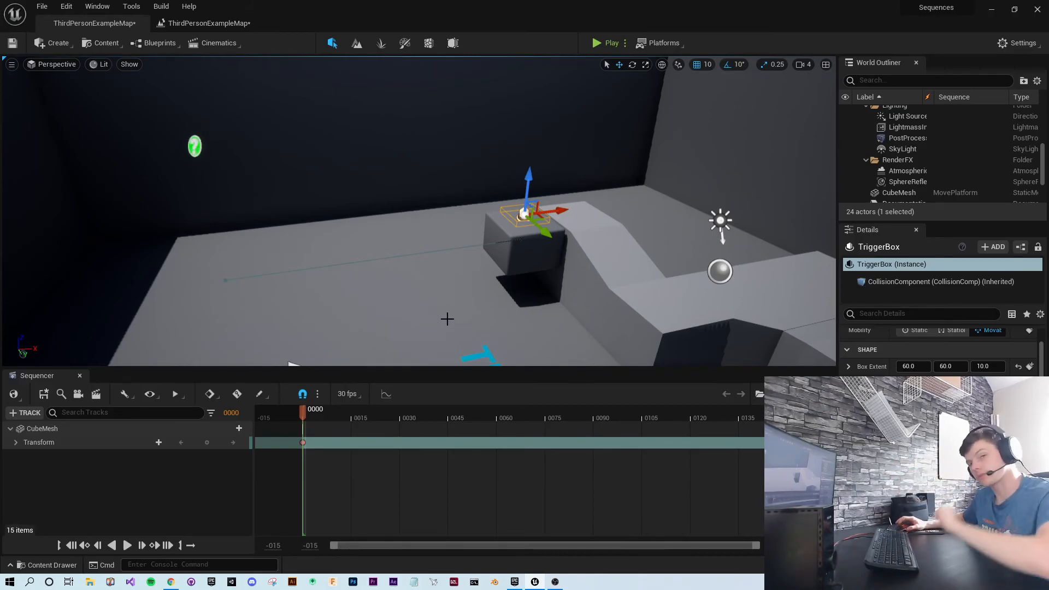
pyautogui.click(190, 28)
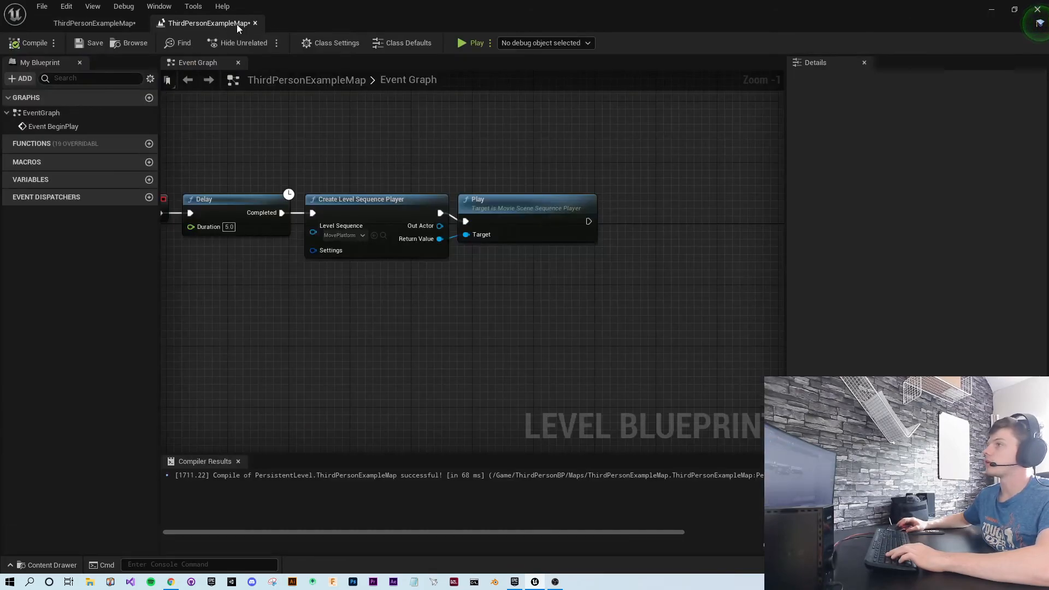
# Step: Reopen the level blueprint, delete its Event BeginPlay and Delay nodes, and compile it
pyautogui.click(71, 22)
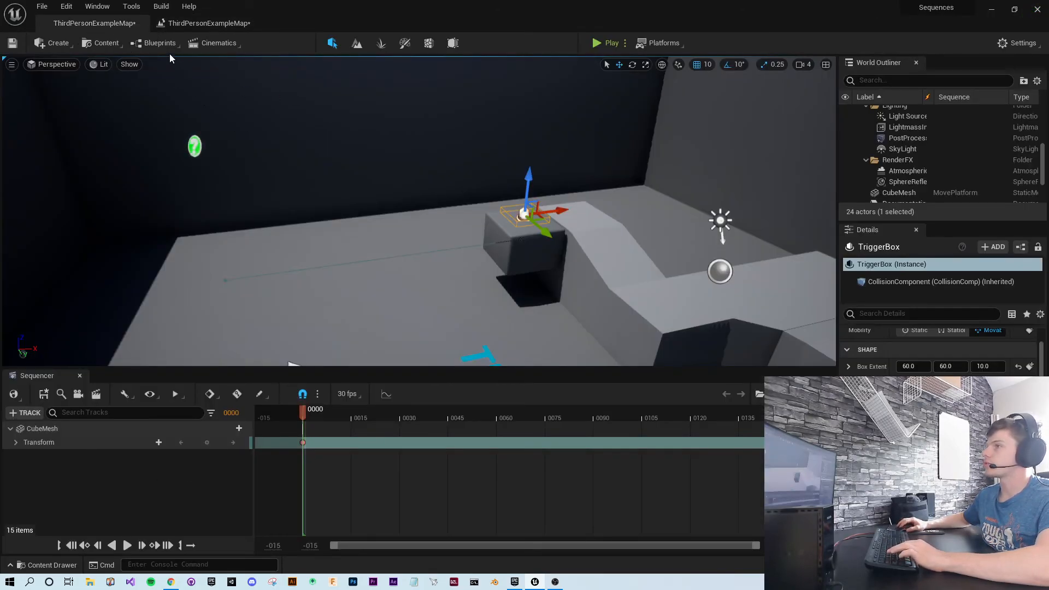
pyautogui.click(152, 47)
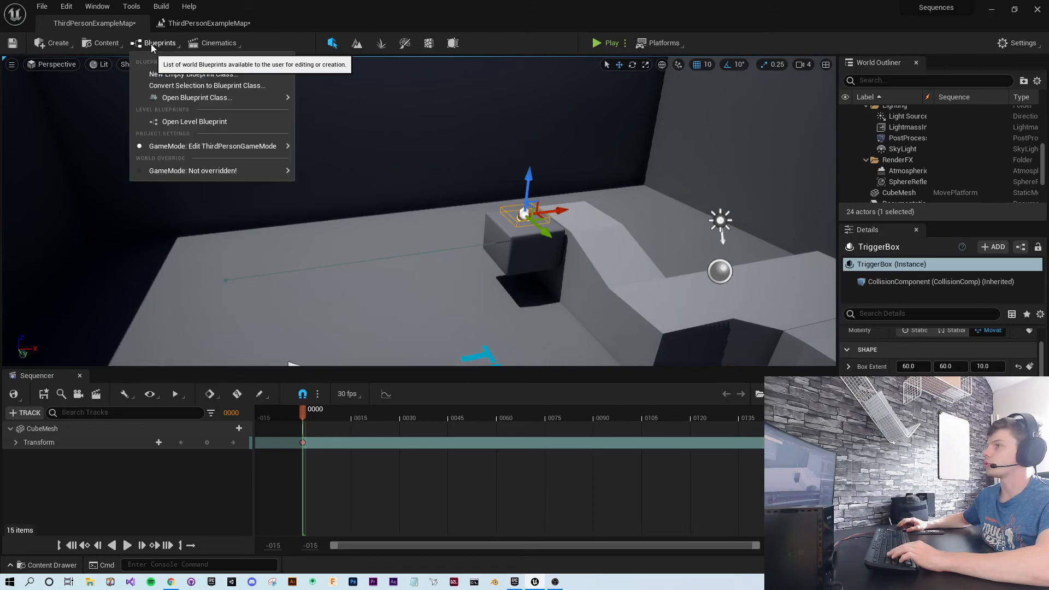
pyautogui.click(208, 121)
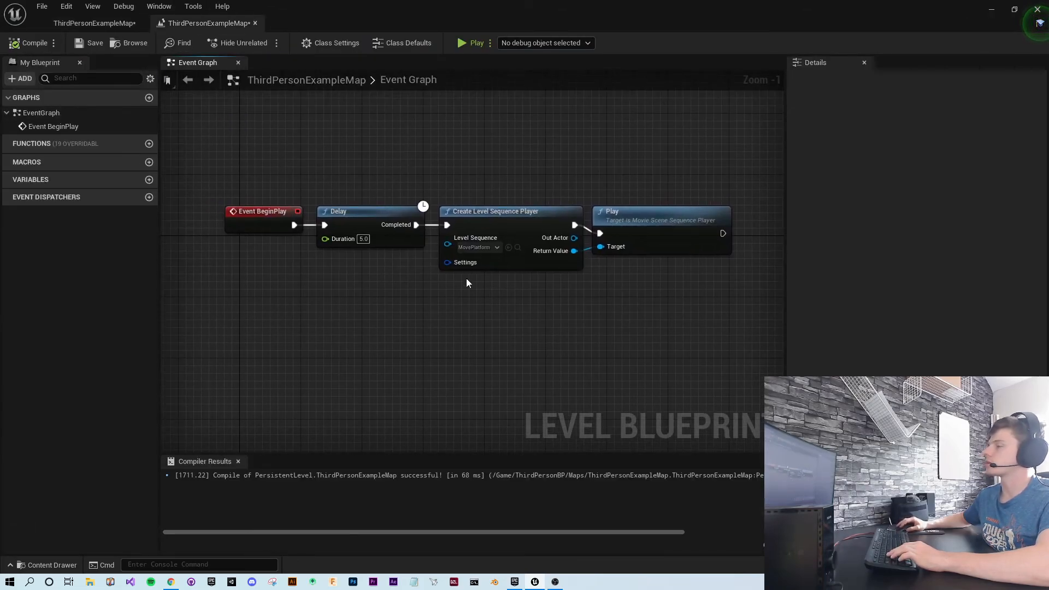
pyautogui.click(249, 212)
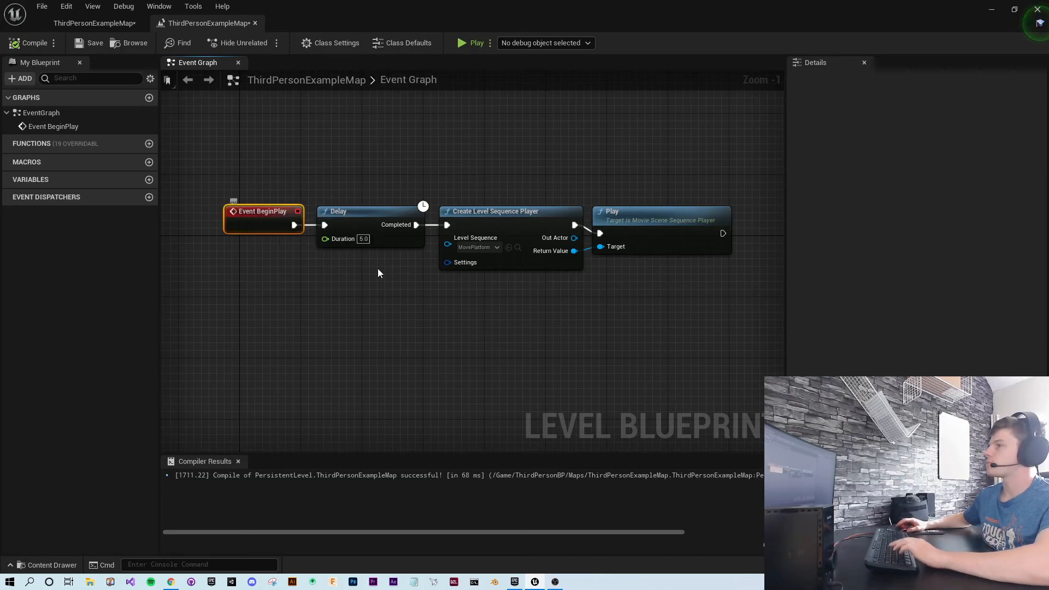
pyautogui.press('Delete')
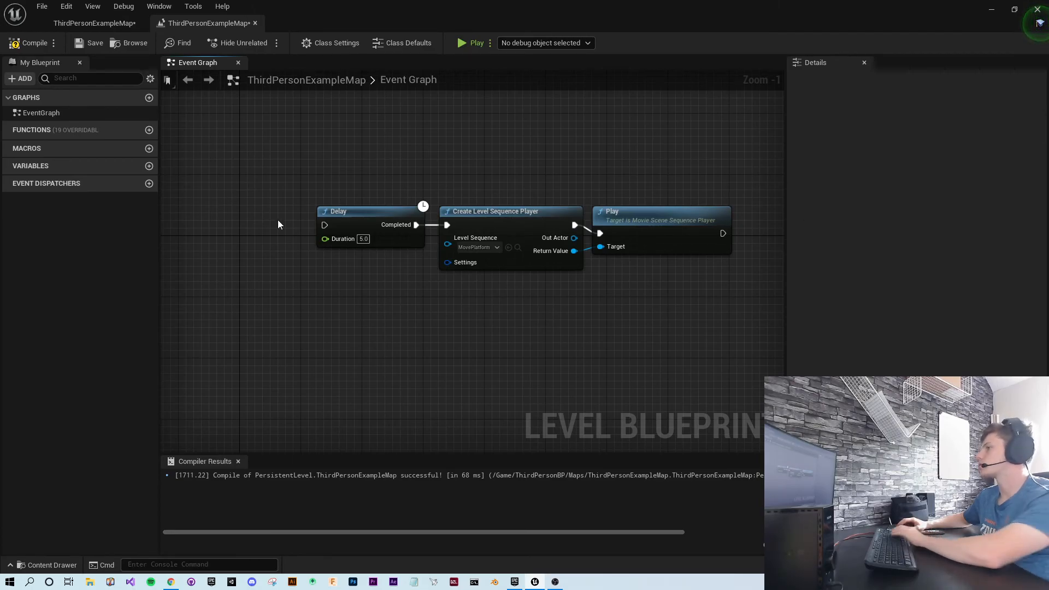
pyautogui.click(369, 224)
pyautogui.press('Delete')
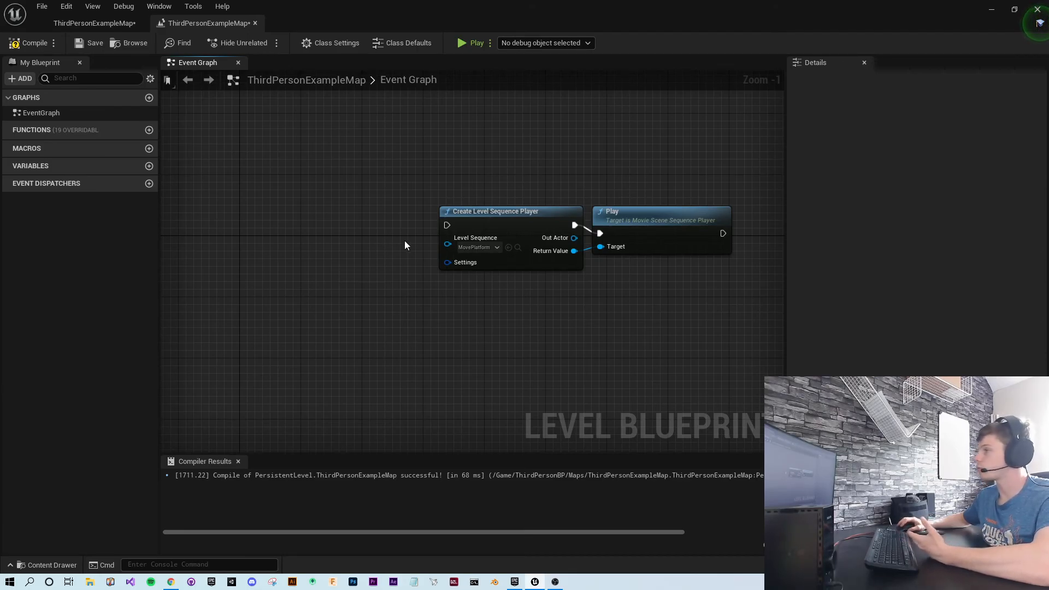
pyautogui.click(29, 42)
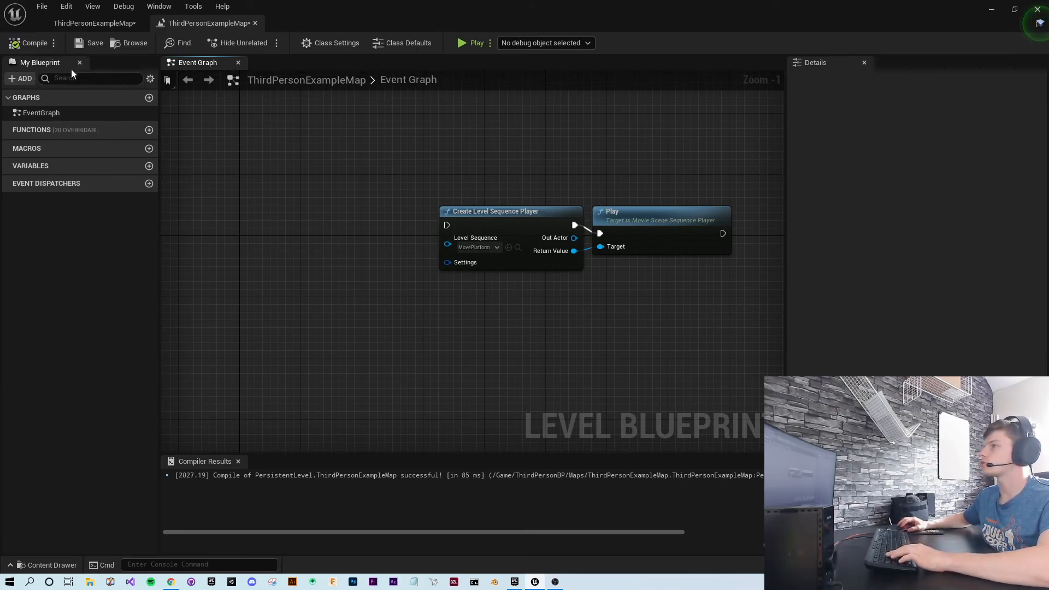
# Step: Select TriggerBox in the level, add its On Actor Begin Overlap event to the level blueprint, and align it with the Create Level Sequence Player node
pyautogui.click(94, 22)
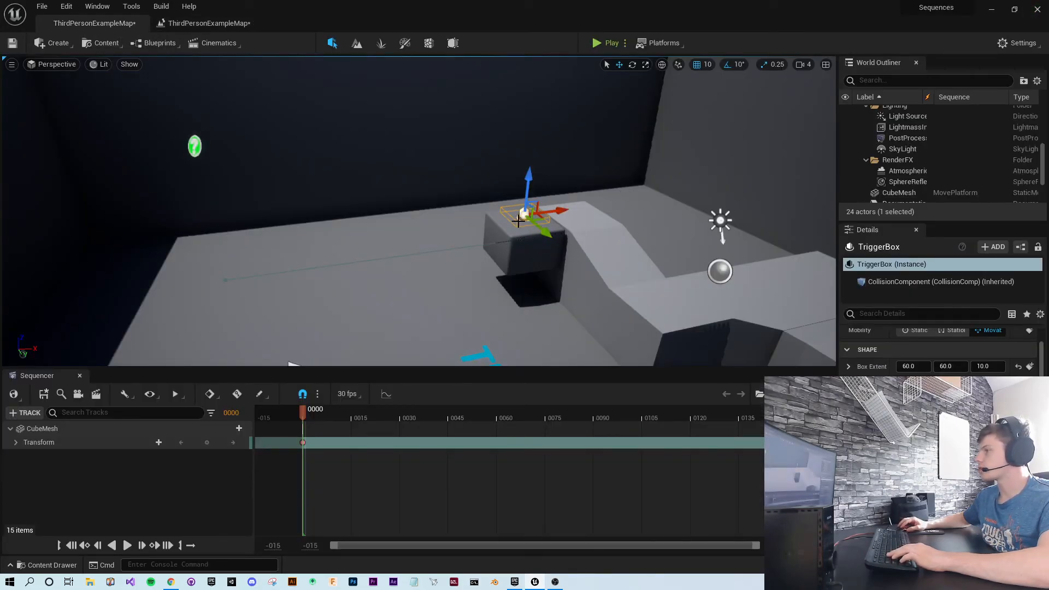
pyautogui.scroll(-4, 939, 166)
pyautogui.click(957, 198)
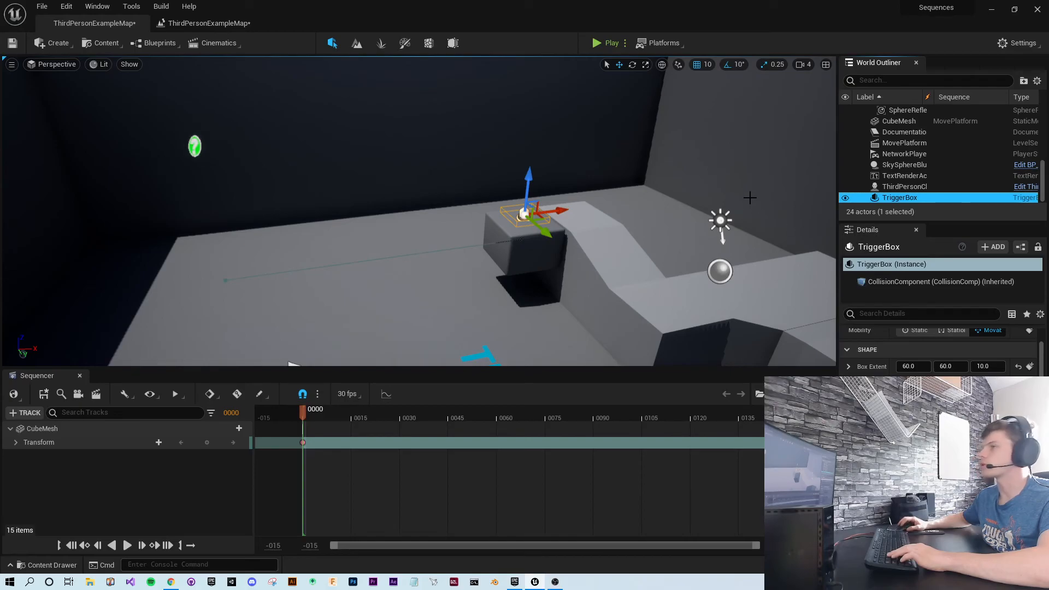
pyautogui.click(196, 22)
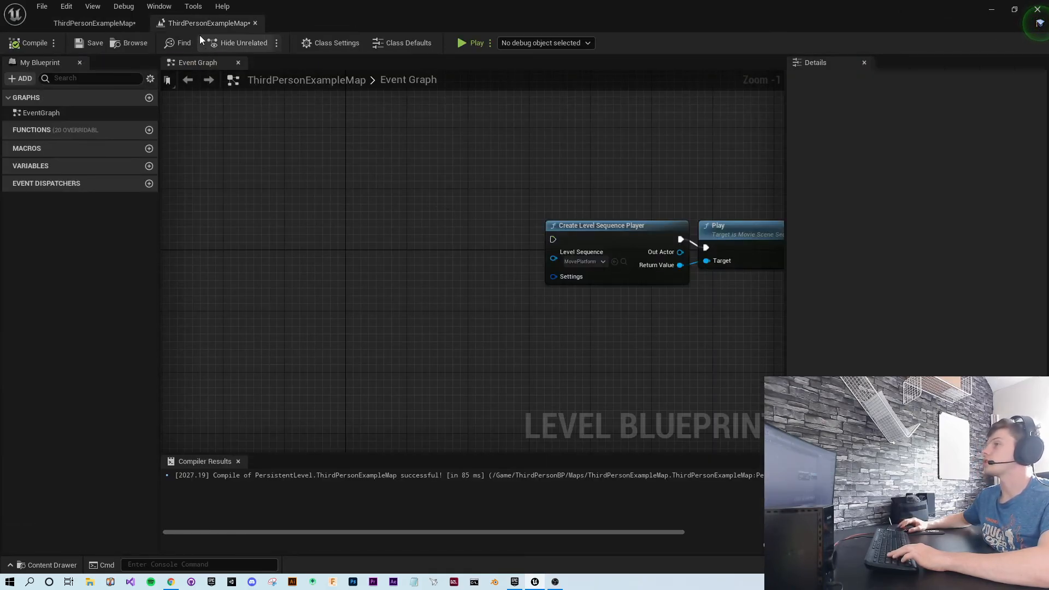
pyautogui.rightClick(288, 204)
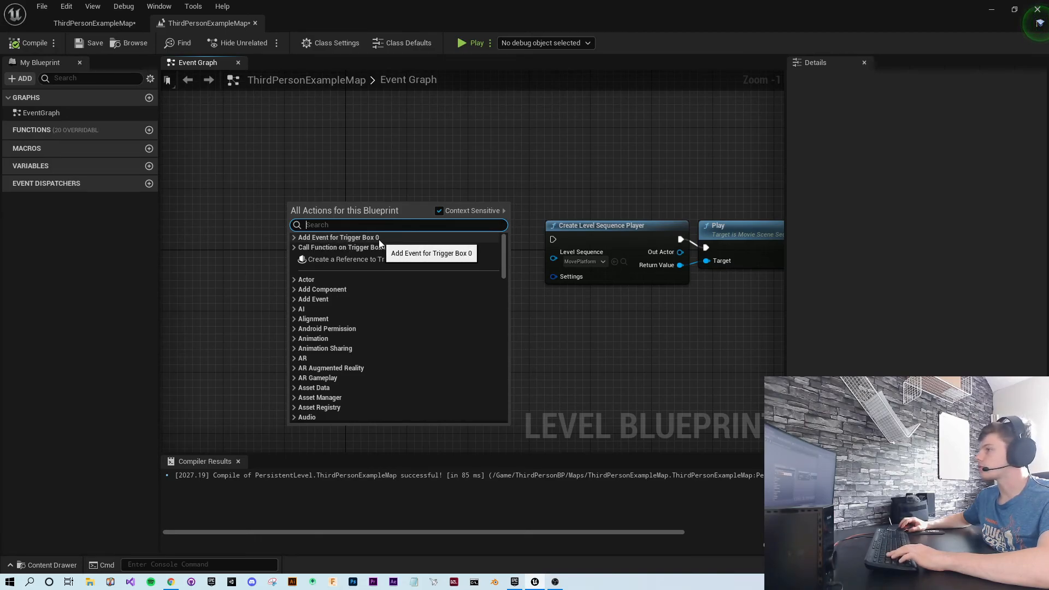
pyautogui.click(297, 238)
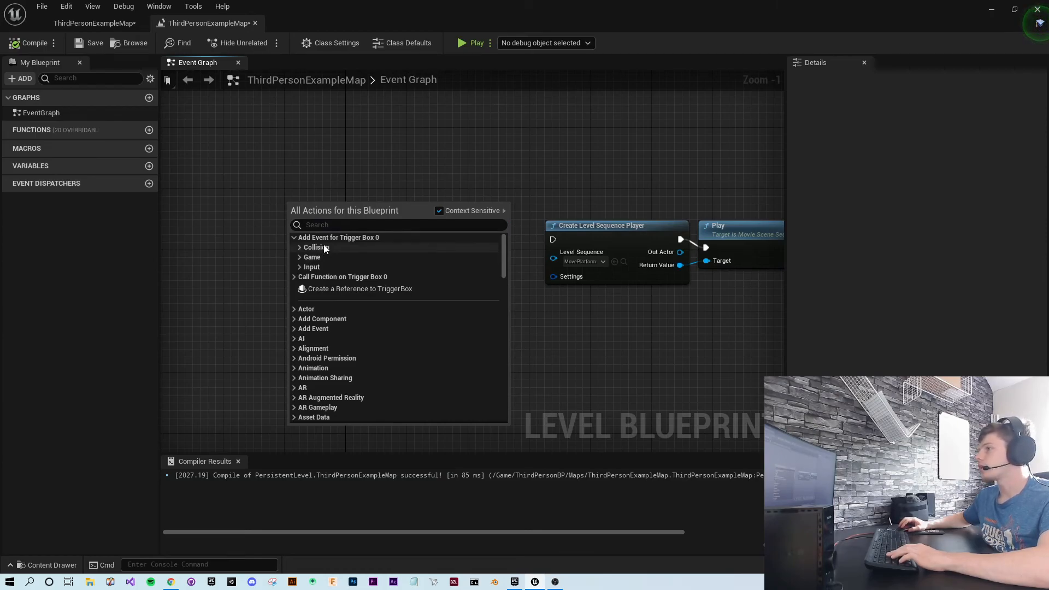
pyautogui.click(299, 250)
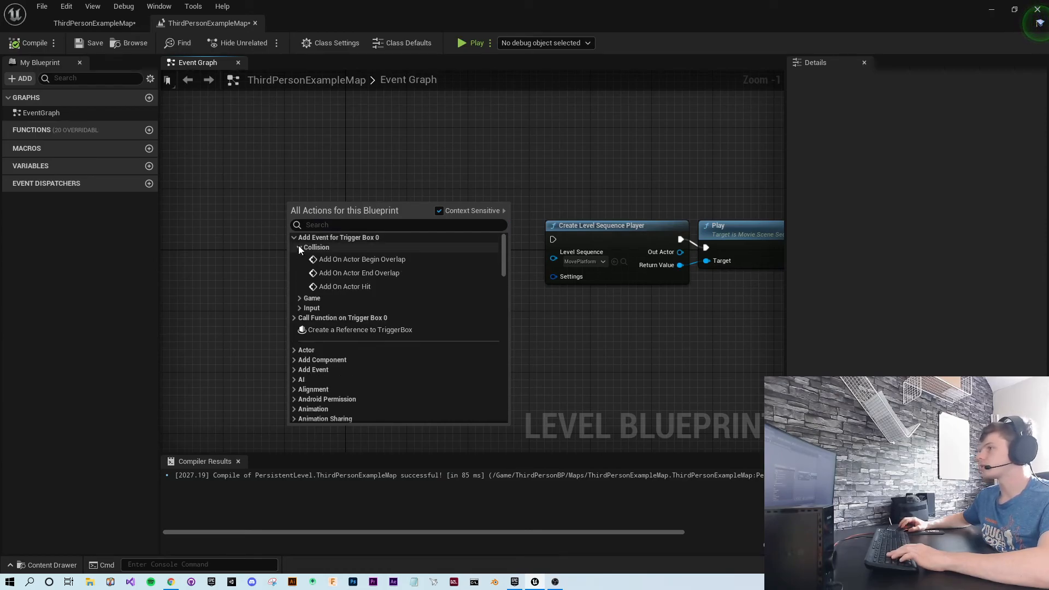
pyautogui.click(370, 261)
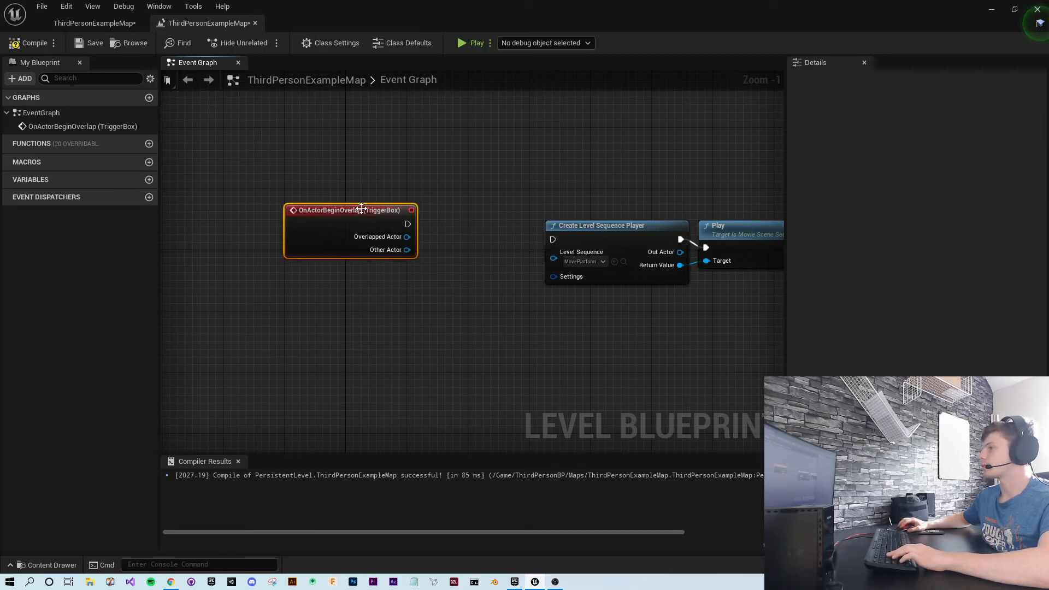
pyautogui.moveTo(367, 257); pyautogui.dragTo(375, 230)
pyautogui.click(480, 277)
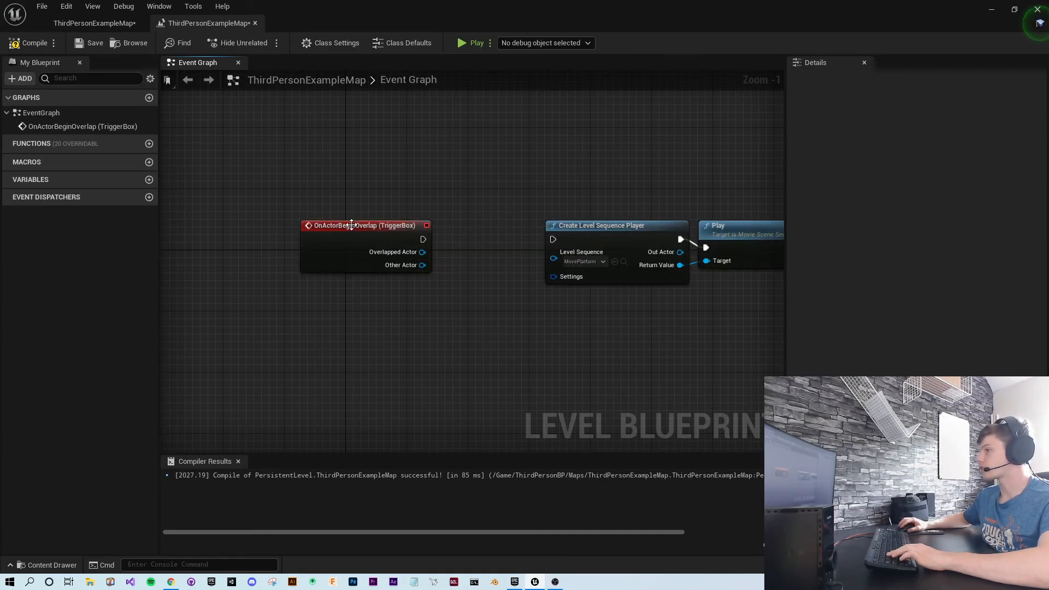
# Step: Connect the overlap event's execution output to Create Level Sequence Player and move the event node farther away to make room between them
pyautogui.moveTo(423, 240); pyautogui.dragTo(553, 239)
pyautogui.moveTo(502, 326)
pyautogui.mouseDown(button='right')
pyautogui.moveTo(426, 305)
pyautogui.moveTo(399, 313)
pyautogui.moveTo(514, 311)
pyautogui.mouseUp(button='right')
pyautogui.moveTo(380, 216); pyautogui.dragTo(287, 216)
pyautogui.click(473, 295)
pyautogui.moveTo(464, 276); pyautogui.dragTo(537, 329, button='right')
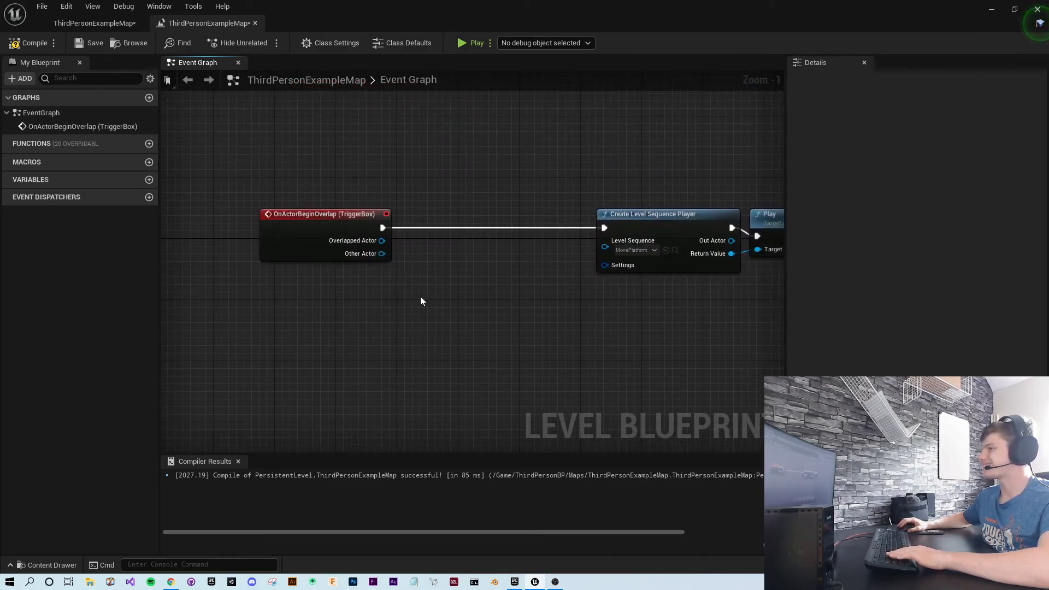
# Step: Try a Cast To ThirdPersonCharacter node fed by Other Actor between the overlap event and Create Level Sequence Player, and delete it
pyautogui.moveTo(421, 302); pyautogui.dragTo(457, 269, button='right')
pyautogui.moveTo(417, 220); pyautogui.dragTo(475, 289)
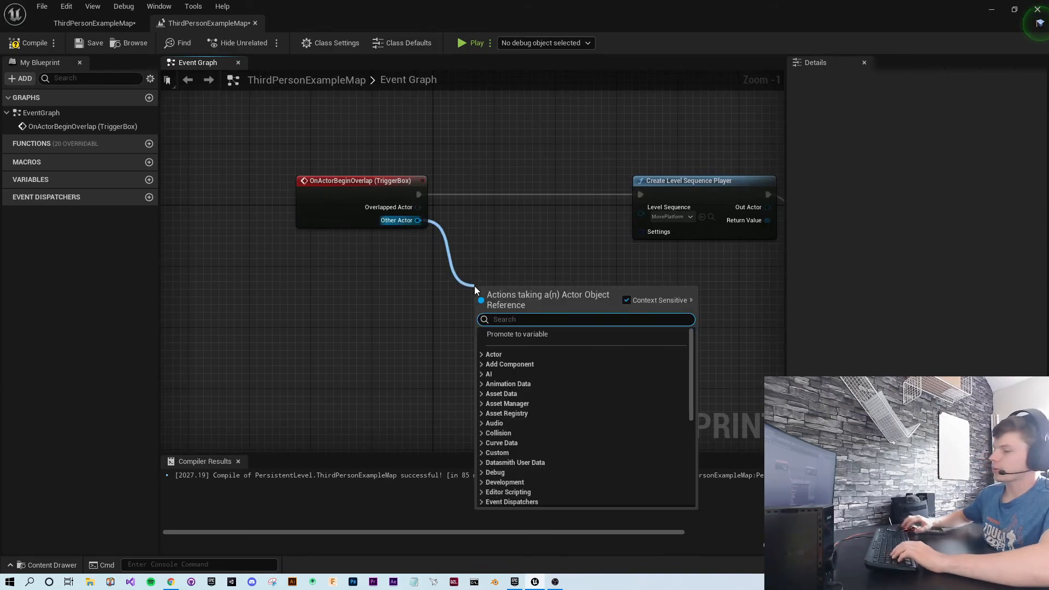
pyautogui.write('cast tot')
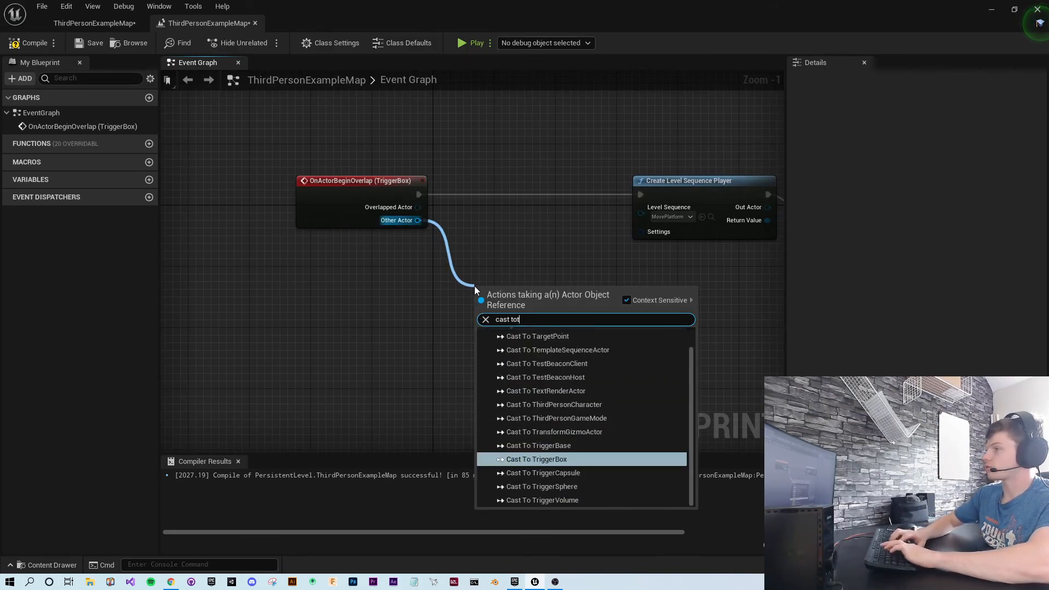
pyautogui.write('hi')
pyautogui.press('Up')
pyautogui.press('Return')
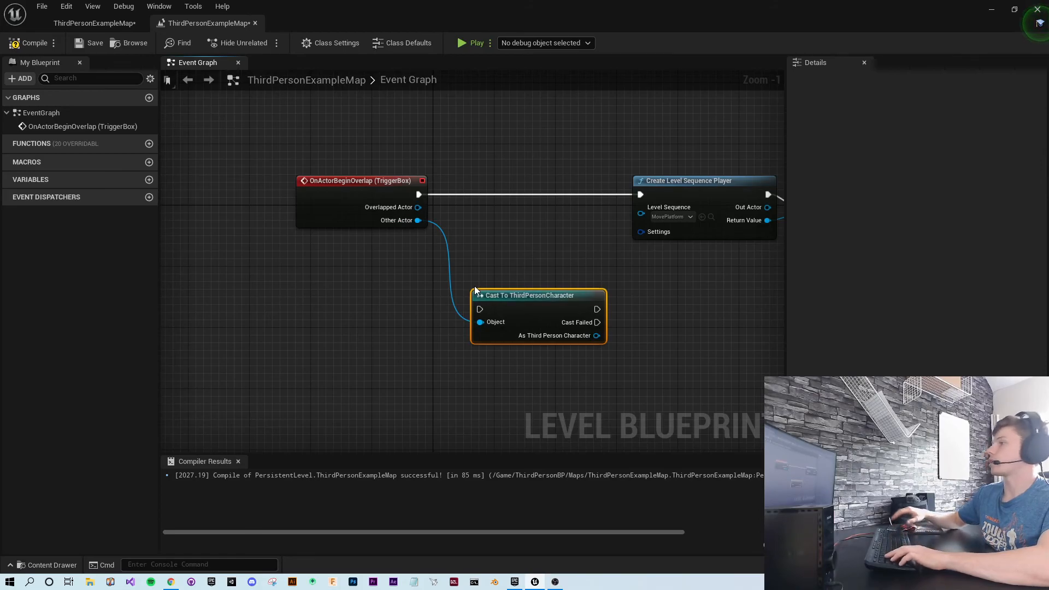
pyautogui.moveTo(530, 307); pyautogui.dragTo(515, 193)
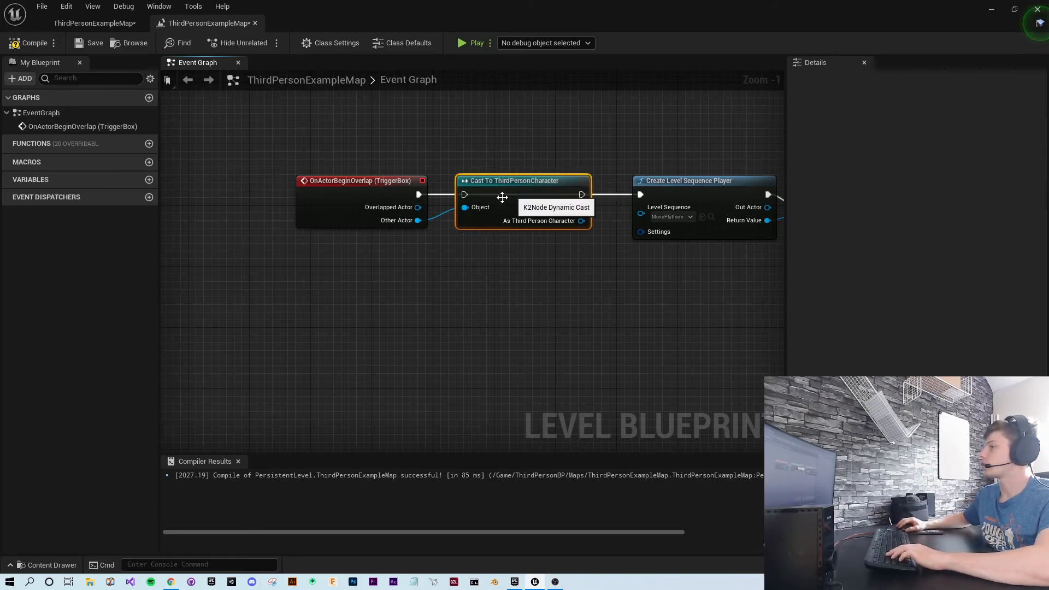
pyautogui.moveTo(582, 195); pyautogui.dragTo(640, 195)
pyautogui.moveTo(619, 304); pyautogui.dragTo(479, 292, button='right')
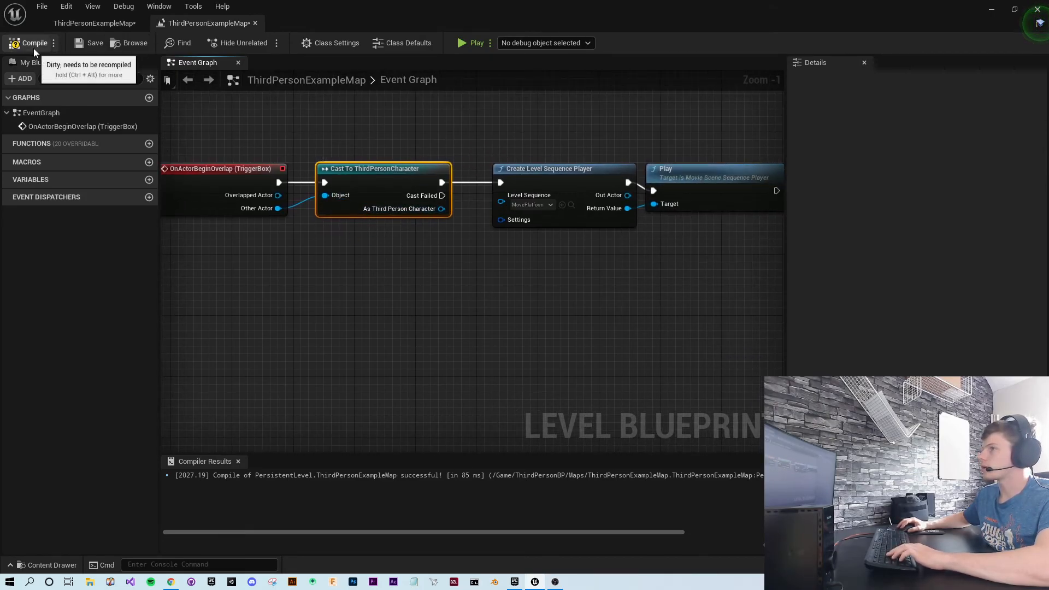
pyautogui.moveTo(378, 305); pyautogui.dragTo(427, 302, button='right')
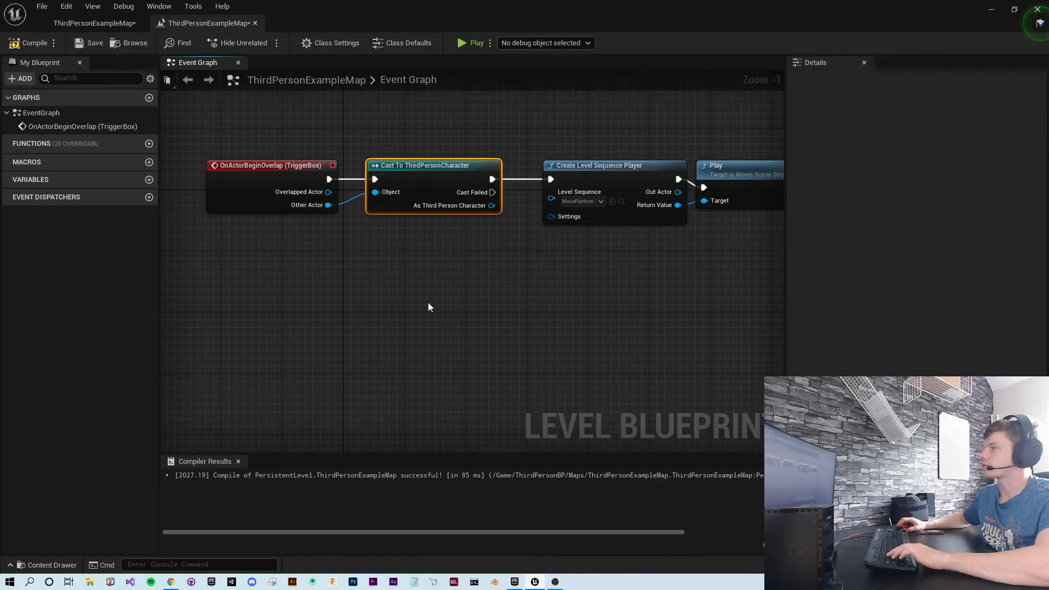
pyautogui.moveTo(350, 285); pyautogui.dragTo(452, 317, button='right')
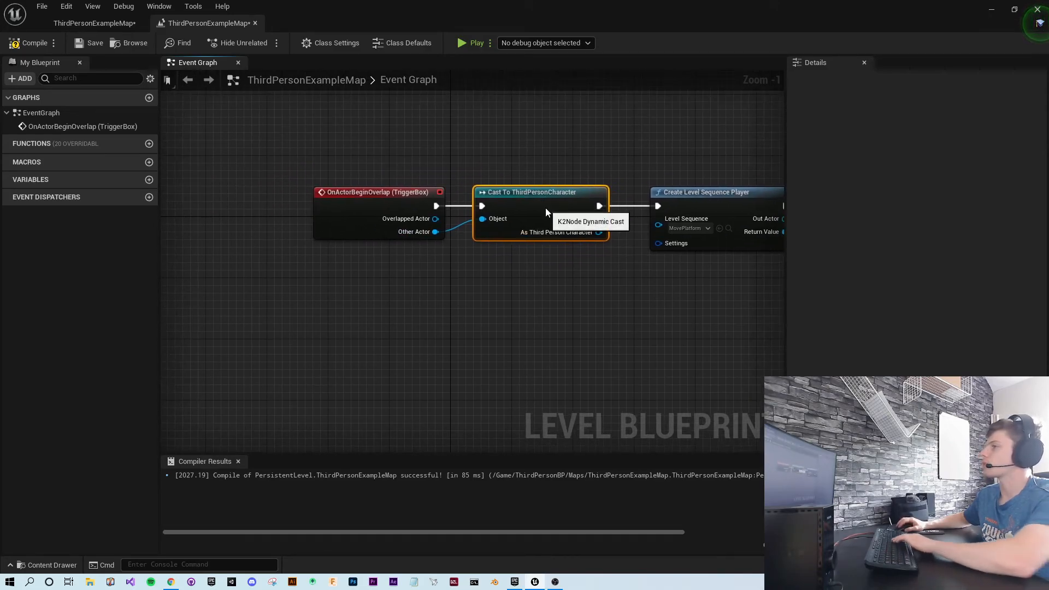
pyautogui.press('Delete')
# Step: Add a GetClass node fed by the overlap event's Other Actor and place it just below the event node
pyautogui.moveTo(436, 232); pyautogui.dragTo(397, 298)
pyautogui.write('get')
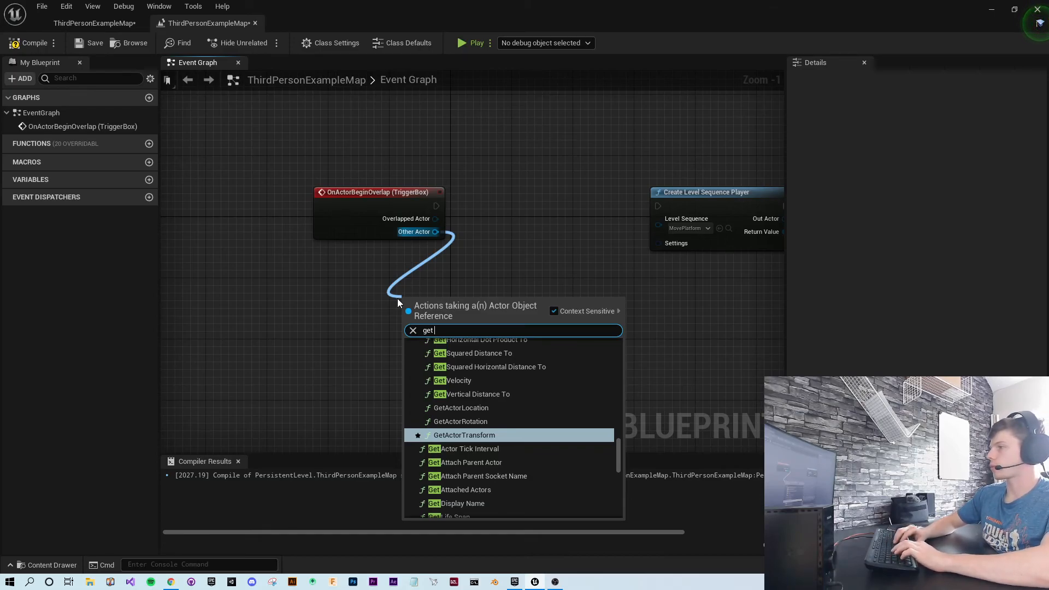
pyautogui.write('class')
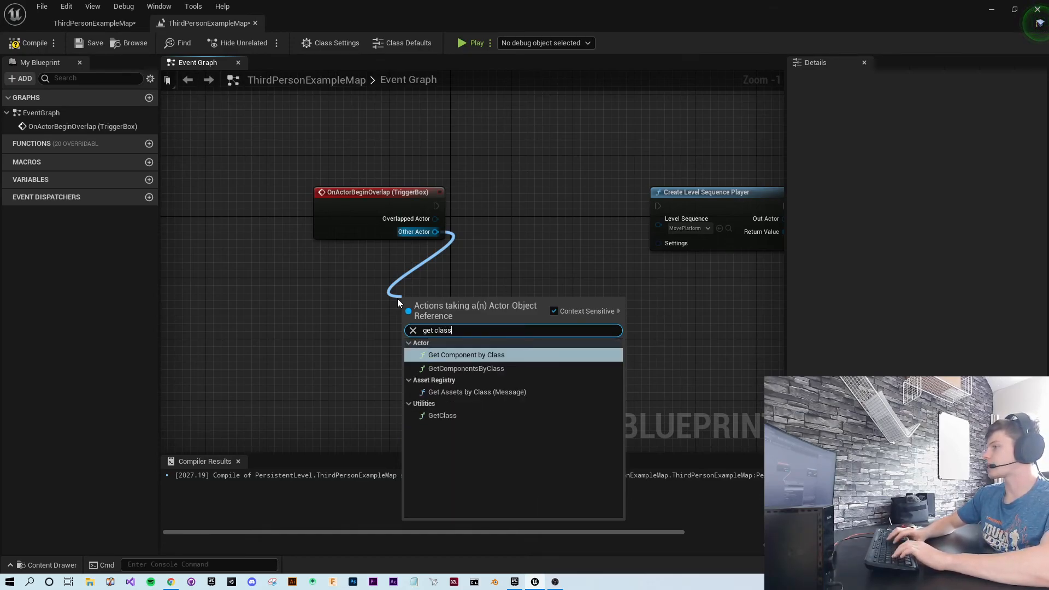
pyautogui.press('Down')
pyautogui.press('Down')
pyautogui.press('Return')
pyautogui.moveTo(468, 295); pyautogui.dragTo(405, 255)
pyautogui.click(462, 270)
# Step: Try a Cast To Character node after the overlap event with GetClass's return value as its object, and delete it
pyautogui.moveTo(437, 206); pyautogui.dragTo(519, 227)
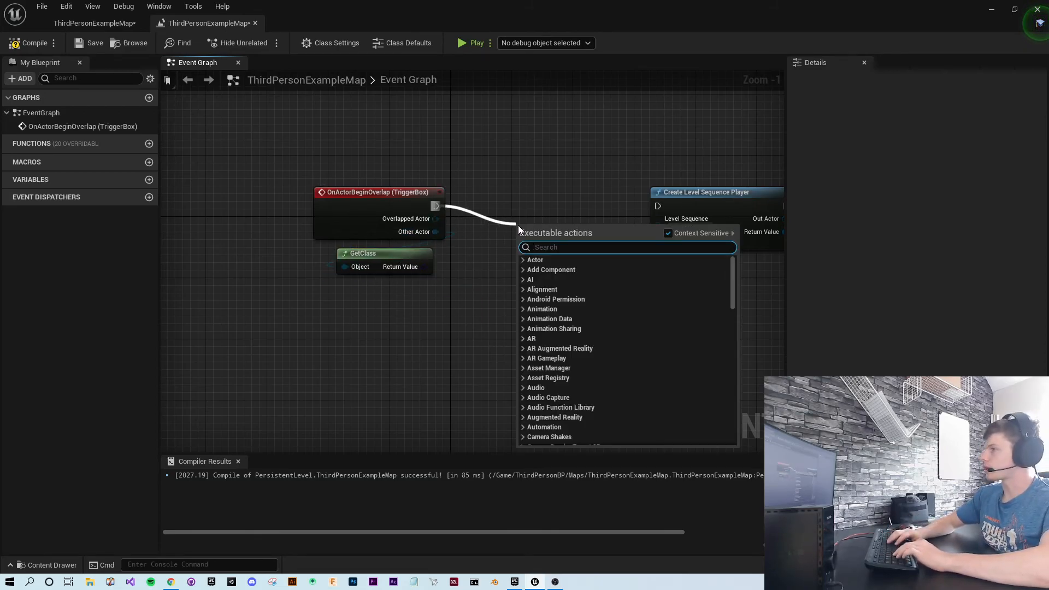
pyautogui.write('cast to chara')
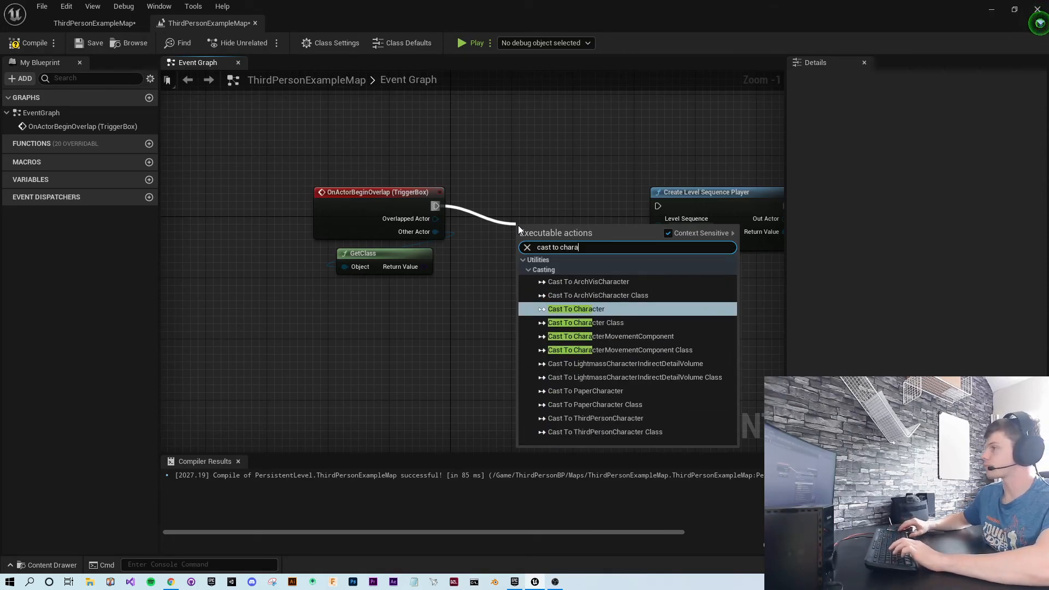
pyautogui.press('Return')
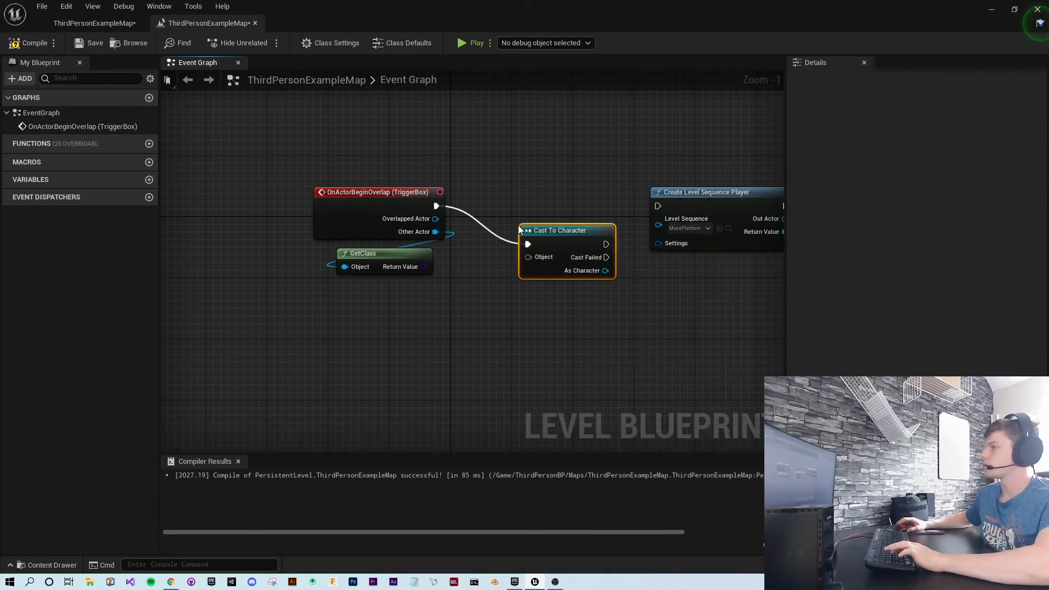
pyautogui.moveTo(523, 195); pyautogui.dragTo(515, 196)
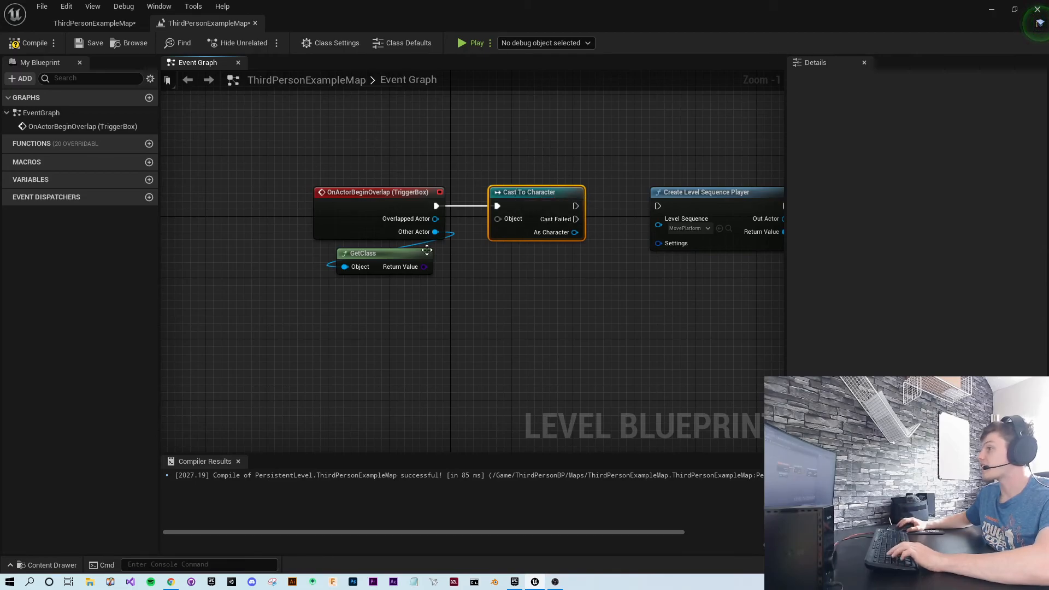
pyautogui.moveTo(425, 267); pyautogui.dragTo(497, 219)
pyautogui.press('Delete')
# Step: Add a Cast To Character Class node after the overlap event, fed by GetClass's return value, and connect it to Create Level Sequence Player
pyautogui.moveTo(494, 208); pyautogui.dragTo(495, 208)
pyautogui.write('cast to chara')
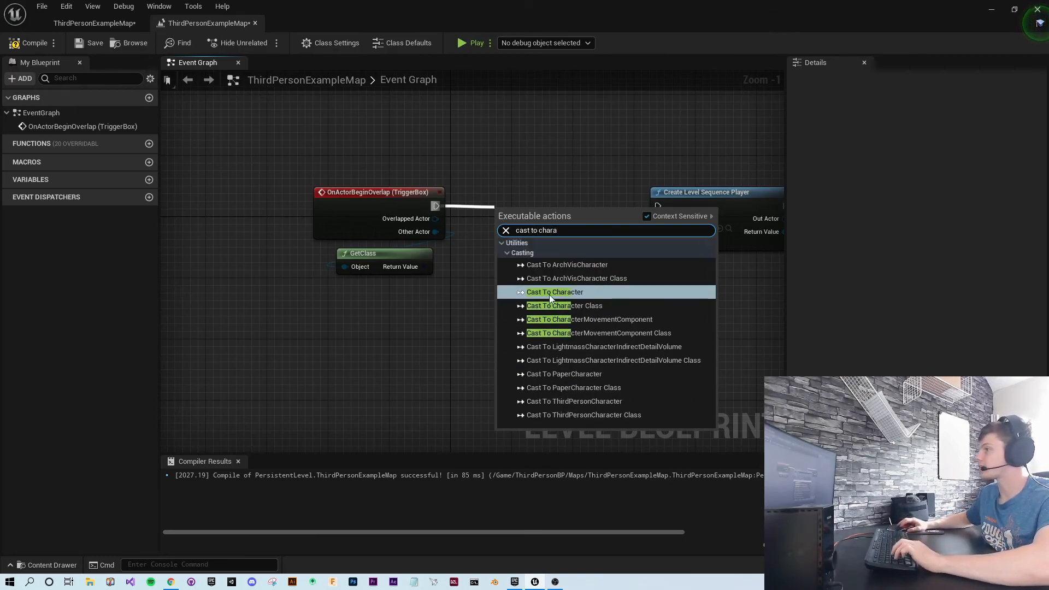
pyautogui.click(582, 306)
pyautogui.moveTo(536, 200); pyautogui.dragTo(524, 193)
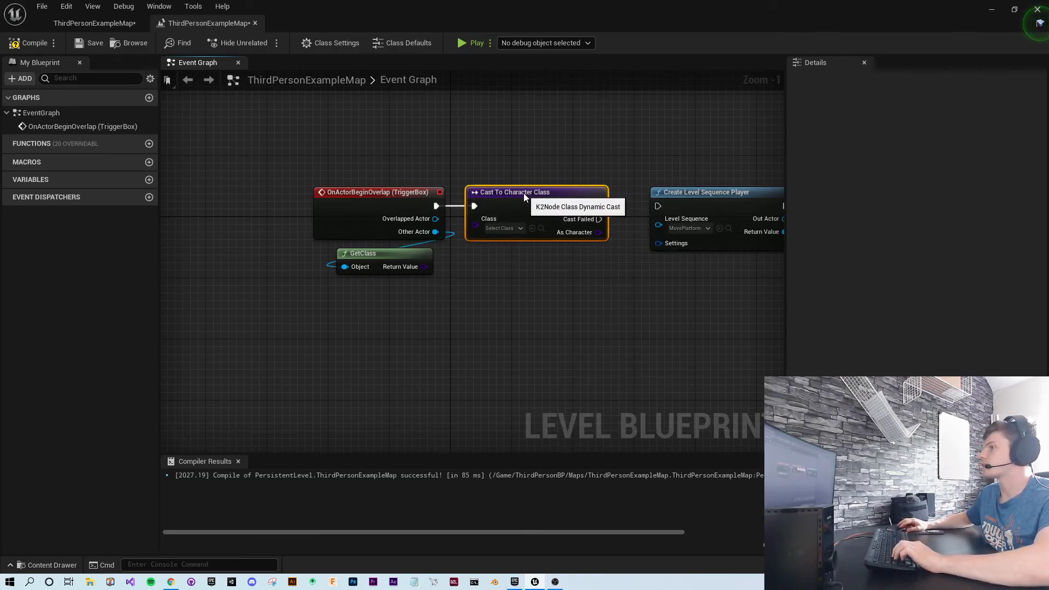
pyautogui.moveTo(424, 267); pyautogui.dragTo(658, 206)
# Step: Move the Create Level Sequence Player and Play nodes closer to the cast node and compile the level blueprint
pyautogui.moveTo(660, 267); pyautogui.dragTo(495, 258, button='right')
pyautogui.moveTo(760, 288); pyautogui.dragTo(612, 227)
pyautogui.moveTo(601, 189); pyautogui.dragTo(547, 189)
pyautogui.click(543, 137)
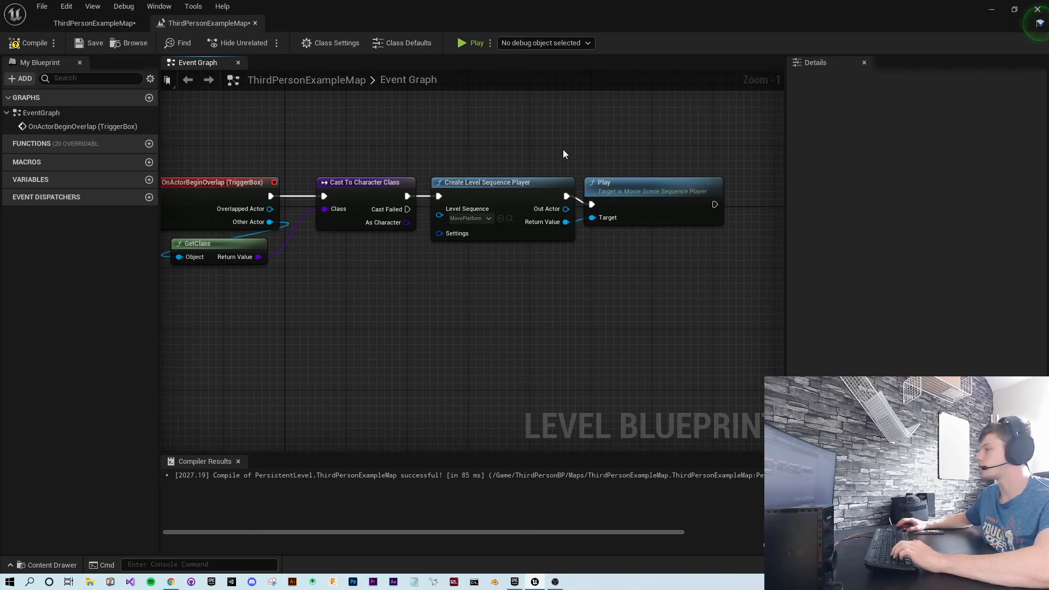
pyautogui.moveTo(555, 155); pyautogui.dragTo(556, 325, button='right')
pyautogui.moveTo(524, 269); pyautogui.dragTo(426, 210)
pyautogui.click(426, 211)
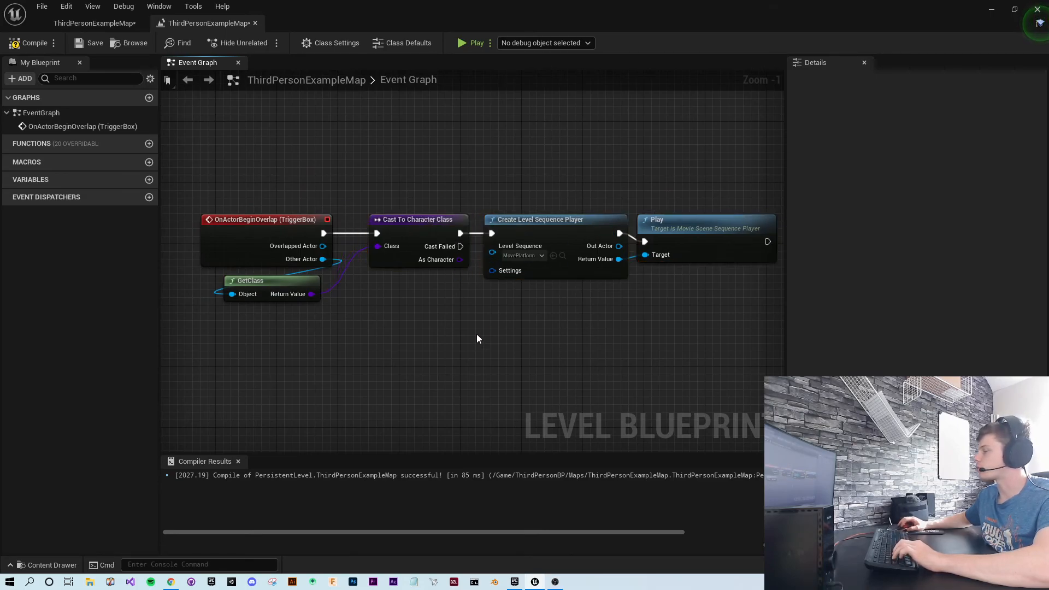
pyautogui.moveTo(496, 337); pyautogui.dragTo(472, 330, button='right')
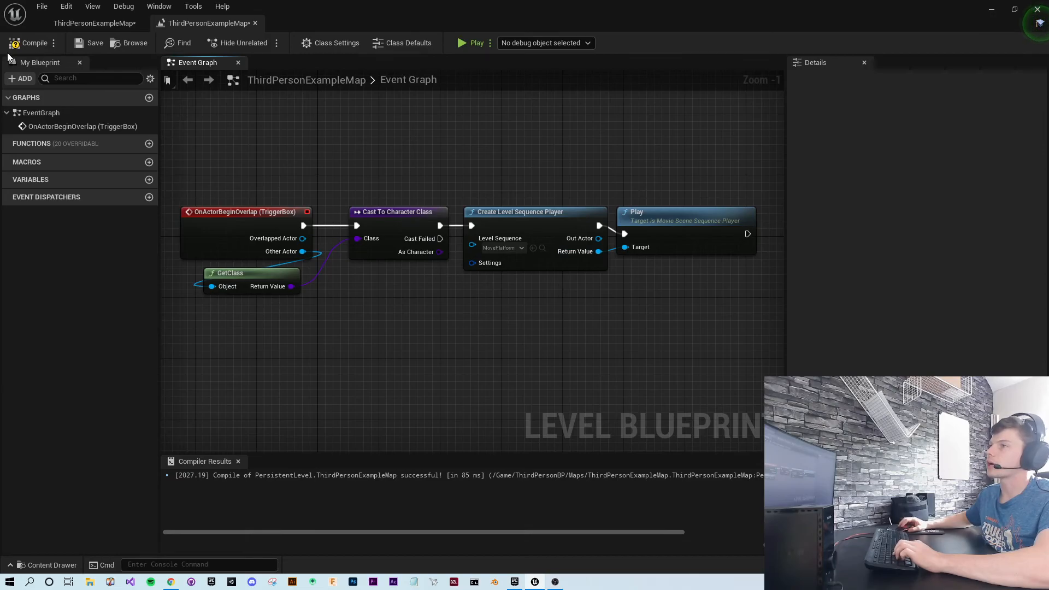
pyautogui.click(27, 42)
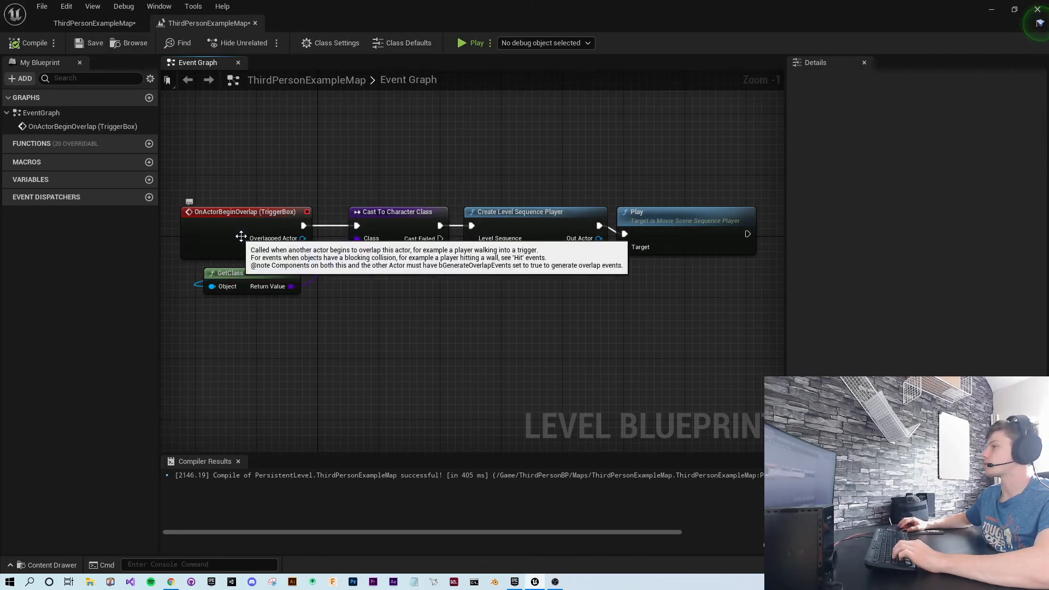
# Step: Play-test the level by running the character up the stairs and onto the cube platform, and end the preview
pyautogui.click(462, 43)
pyautogui.press('w')
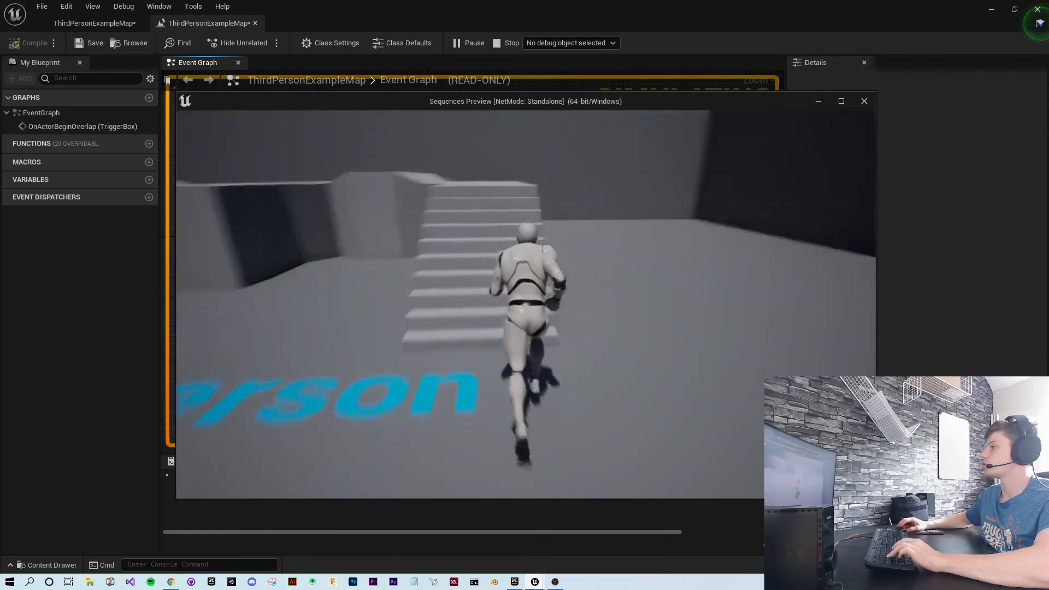
pyautogui.press('w')
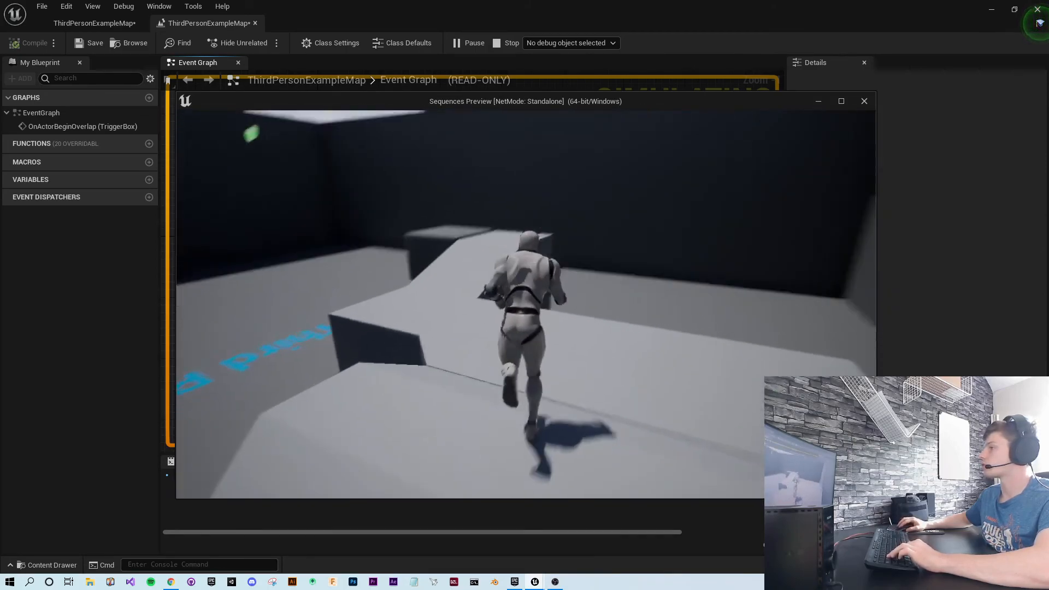
pyautogui.press('w')
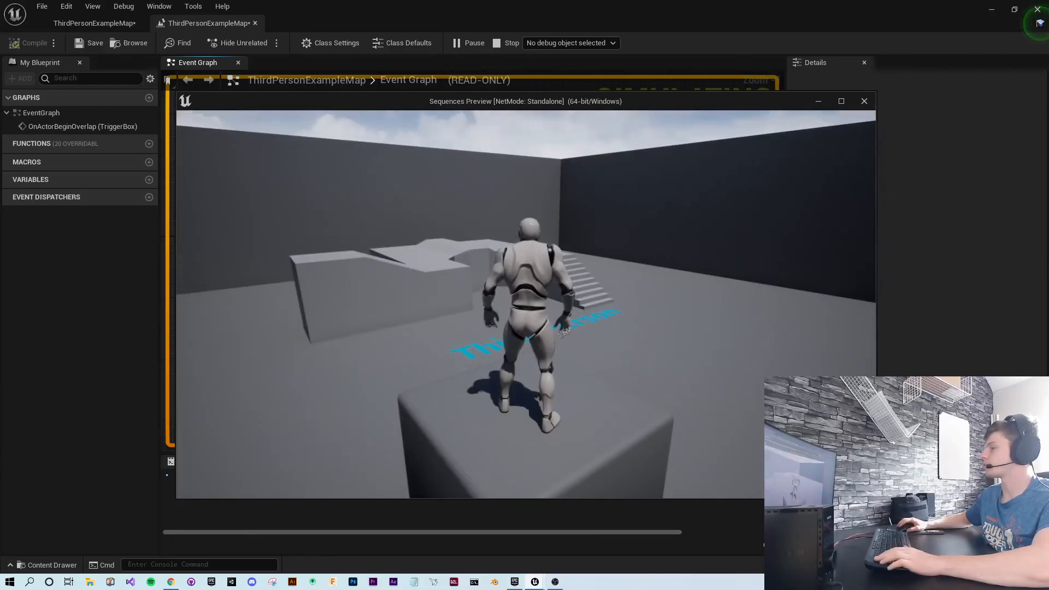
pyautogui.press('Escape')
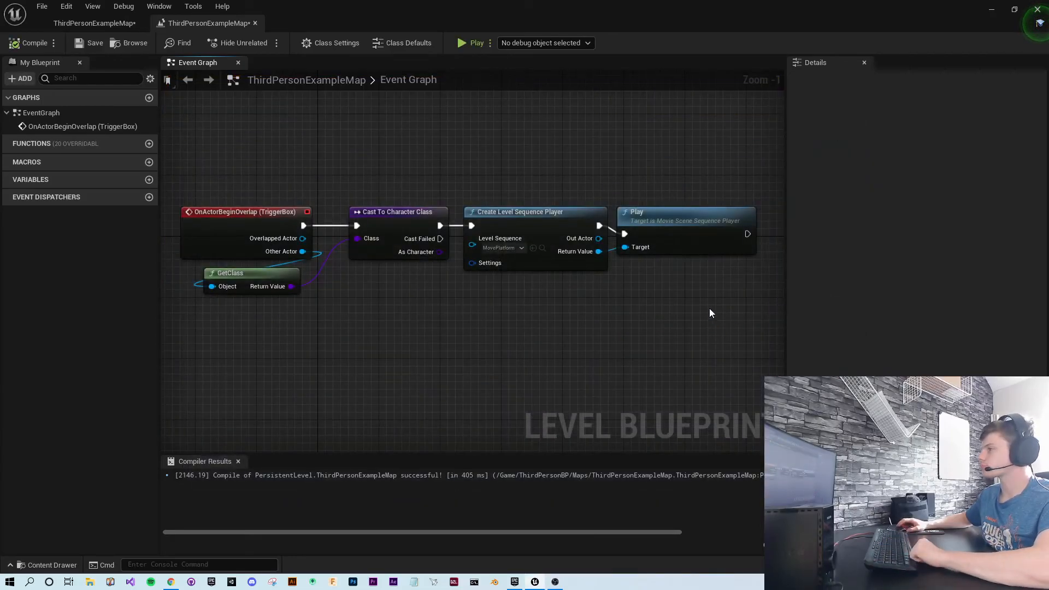
# Step: Review the Play node in the level blueprint and return to the level with the MovePlatform sequence
pyautogui.click(50, 19)
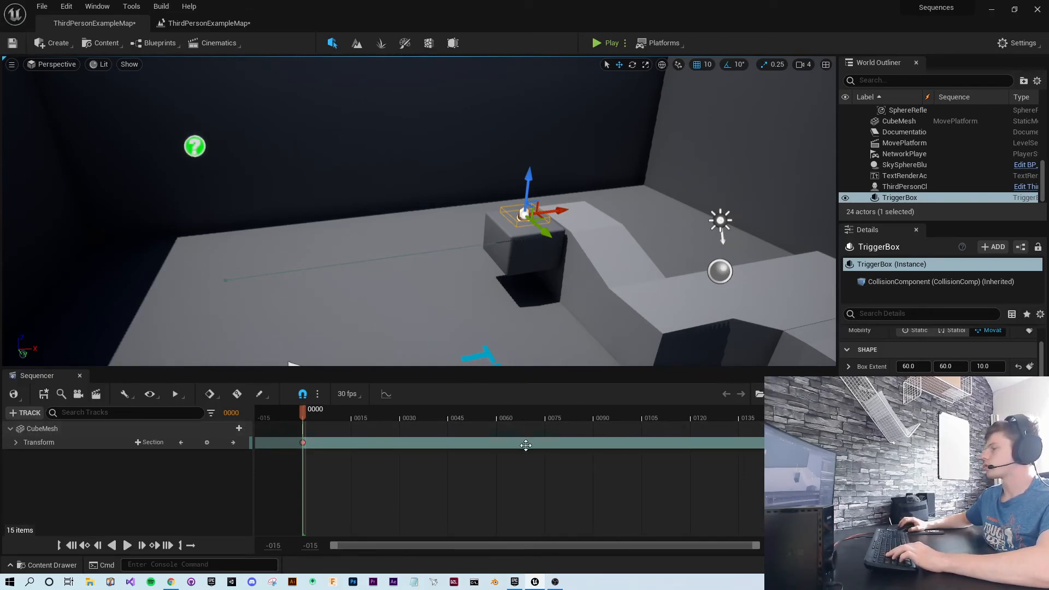
pyautogui.click(205, 23)
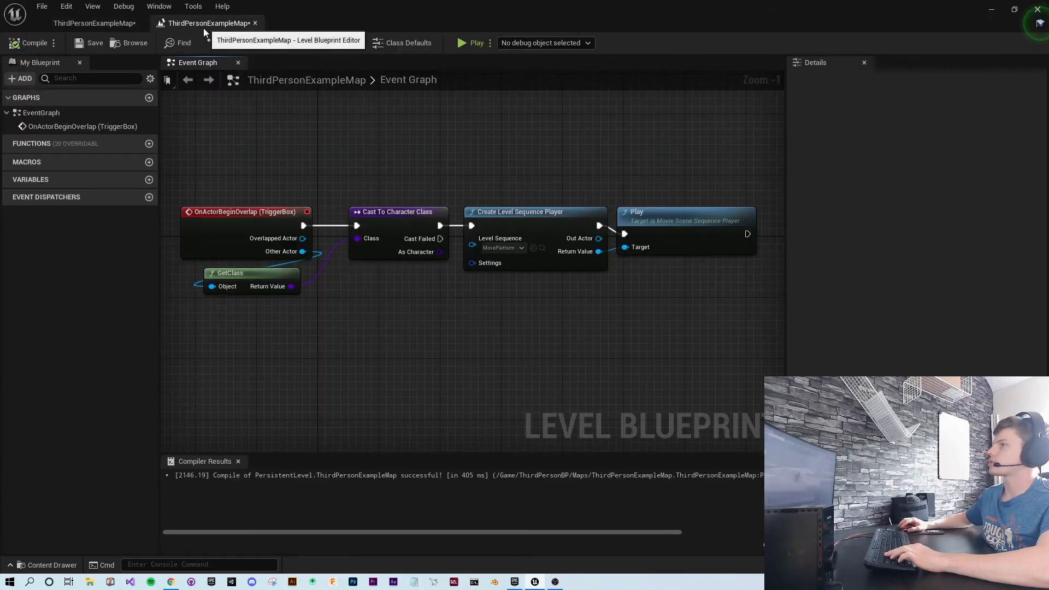
pyautogui.click(639, 220)
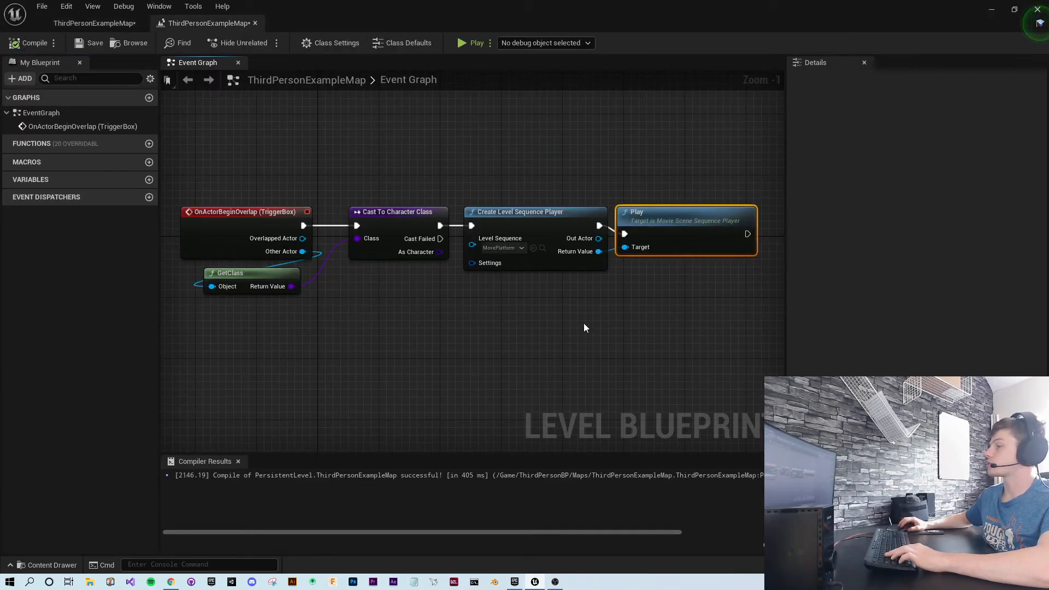
pyautogui.click(91, 22)
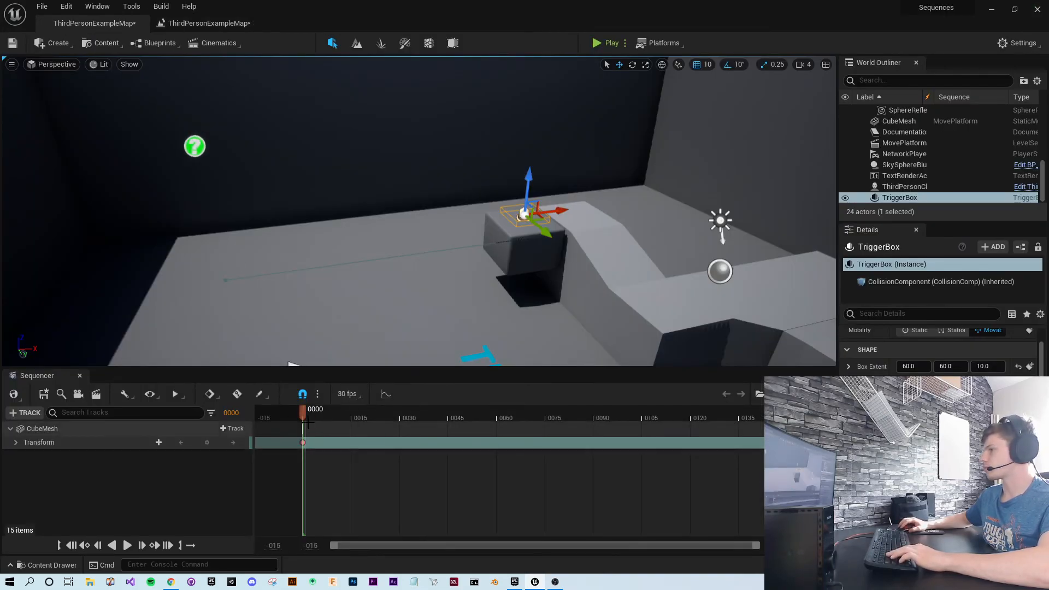
# Step: Scrub the MovePlatform sequence to preview the cube's travel and return the playhead to the first Transform key
pyautogui.moveTo(303, 417); pyautogui.dragTo(794, 424)
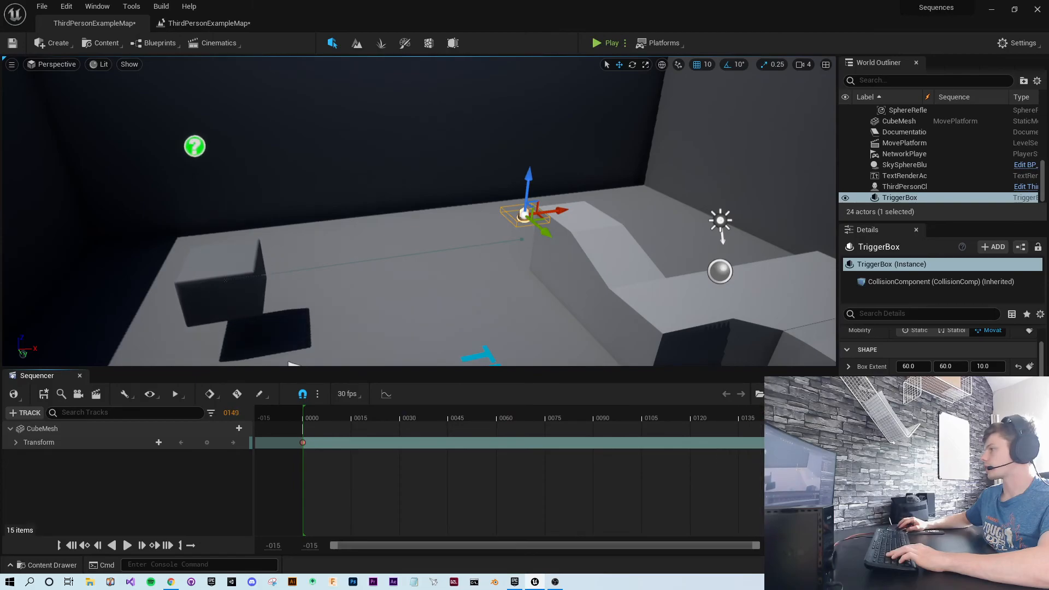
pyautogui.click(181, 442)
pyautogui.moveTo(307, 419); pyautogui.dragTo(735, 447)
pyautogui.click(181, 442)
pyautogui.moveTo(303, 409); pyautogui.dragTo(564, 410)
pyautogui.click(181, 442)
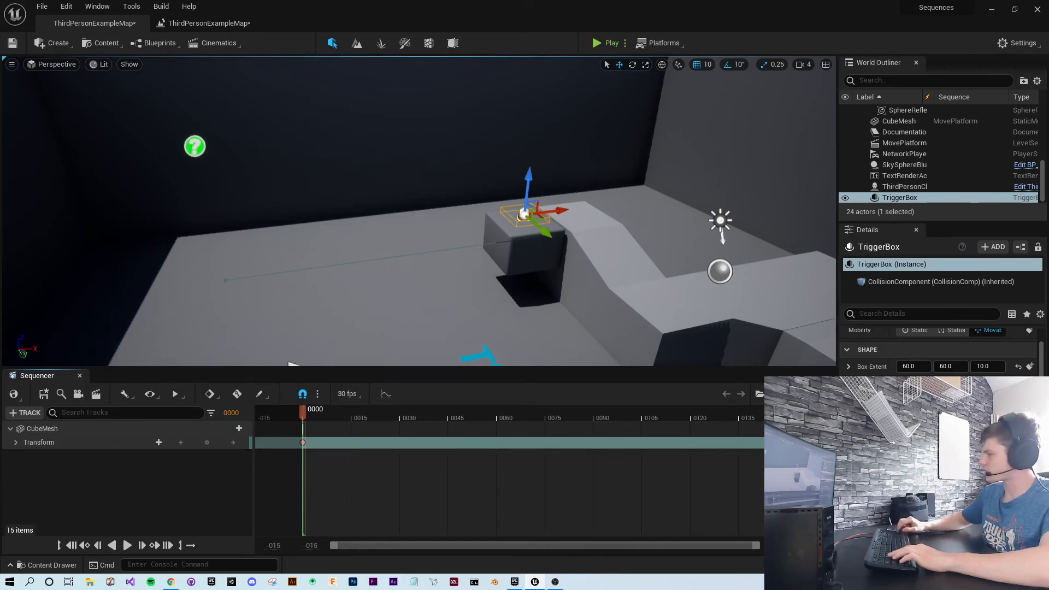
# Step: Widen the timeline's visible range and extend the sequence's playback end to about frame 300
pyautogui.press('Return')
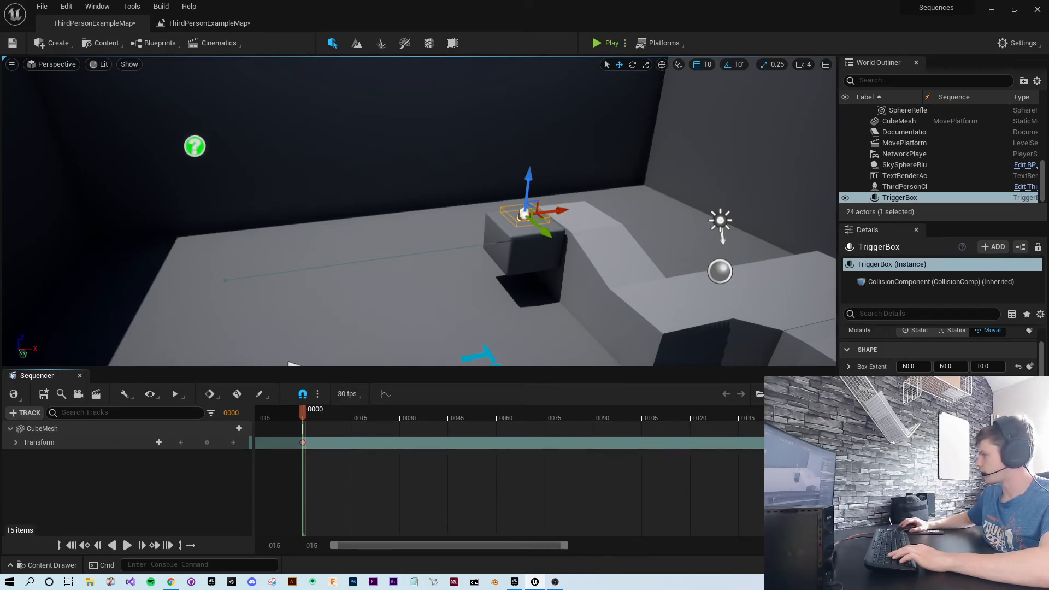
pyautogui.press('Return')
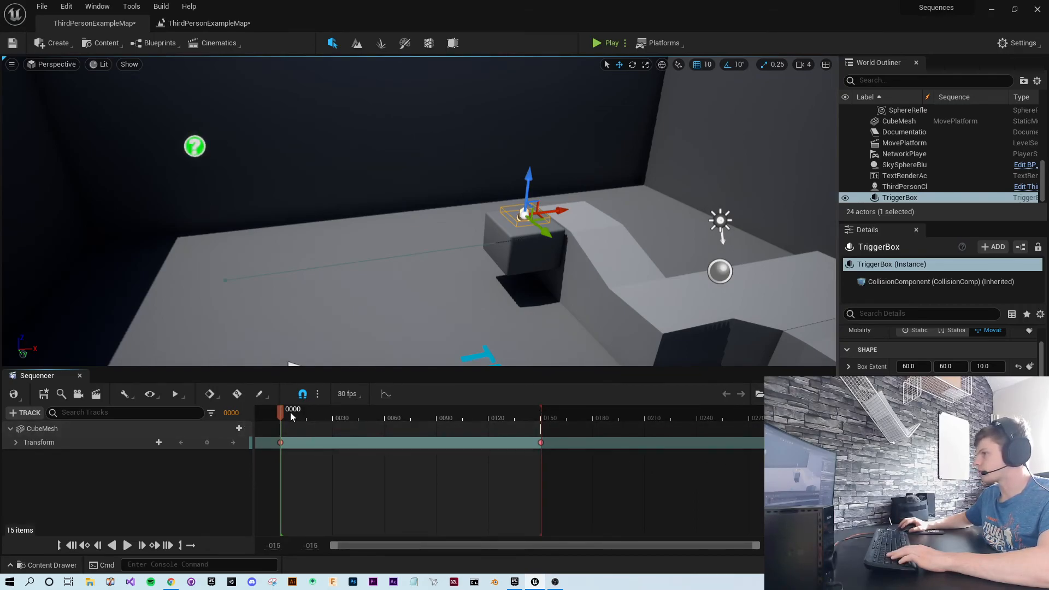
pyautogui.moveTo(291, 415); pyautogui.dragTo(787, 415)
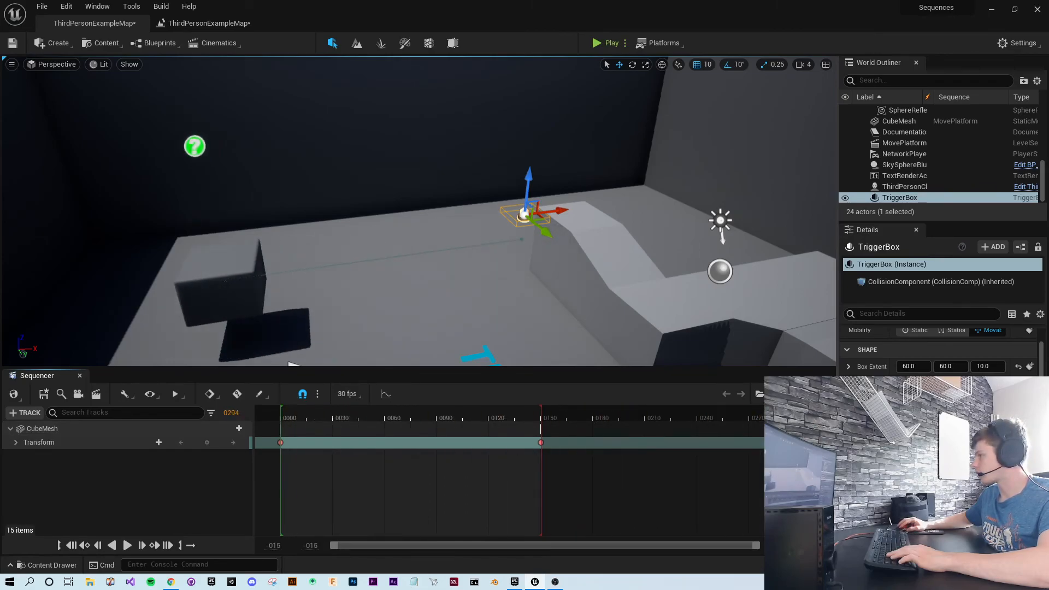
pyautogui.moveTo(540, 411); pyautogui.dragTo(781, 418)
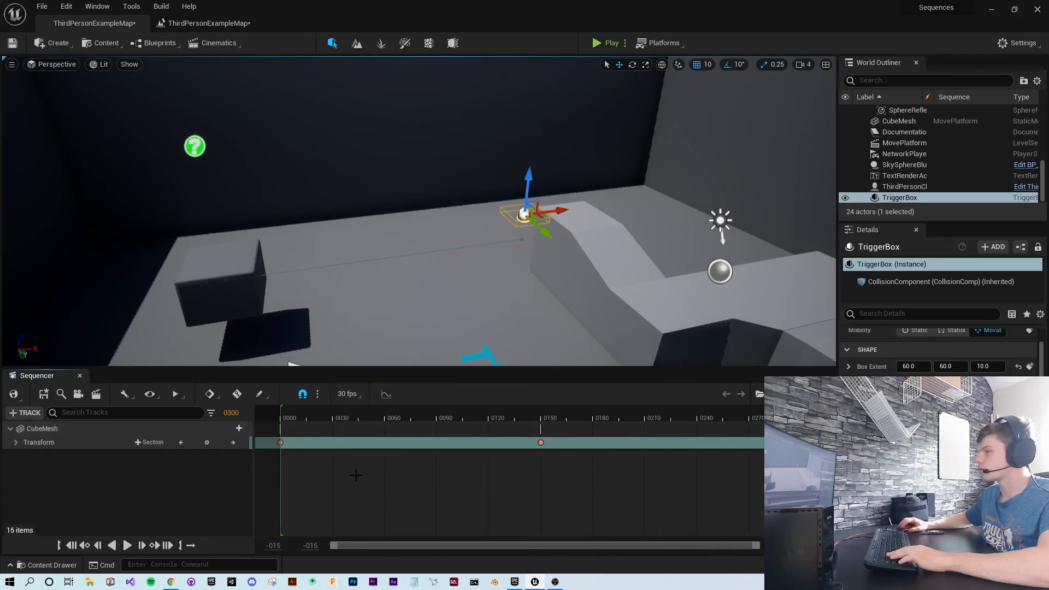
# Step: Copy the cube's Transform key at frame 0 and paste it into the Transform track at frame 300
pyautogui.click(368, 415)
pyautogui.moveTo(371, 420); pyautogui.dragTo(807, 434)
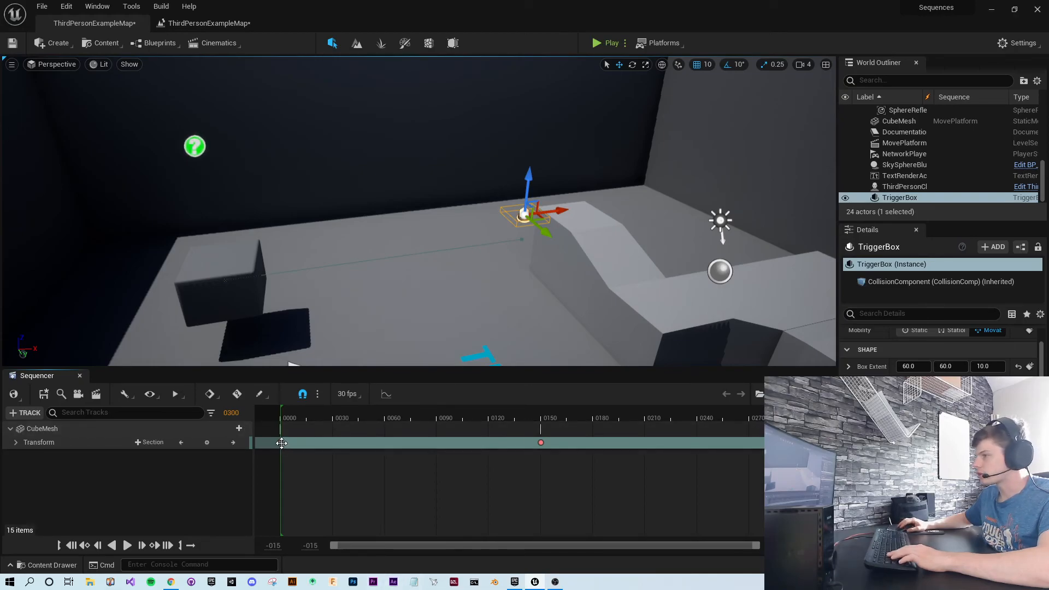
pyautogui.rightClick(282, 443)
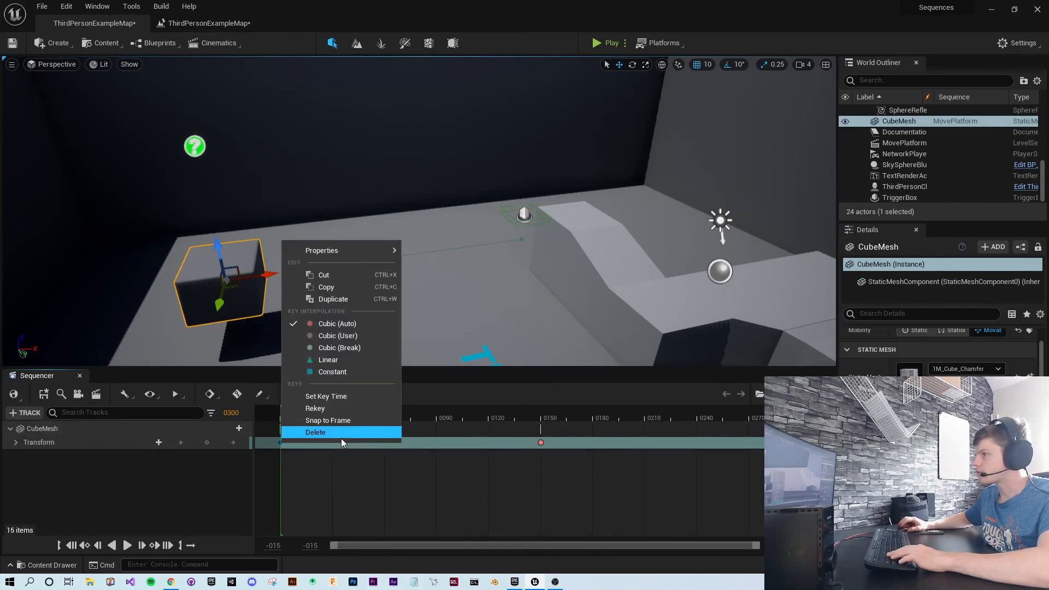
pyautogui.click(344, 288)
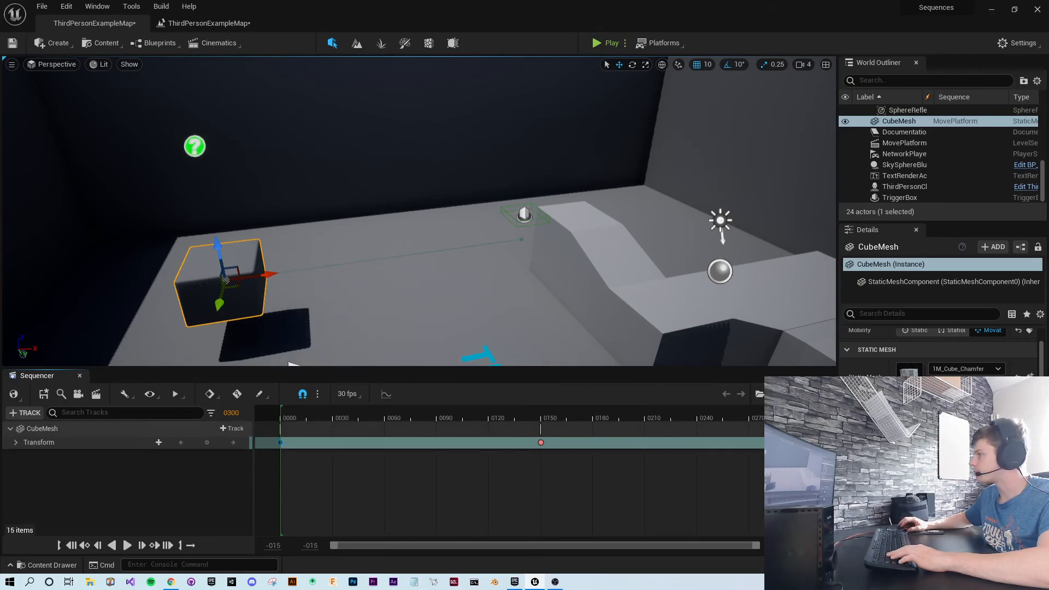
pyautogui.rightClick(787, 443)
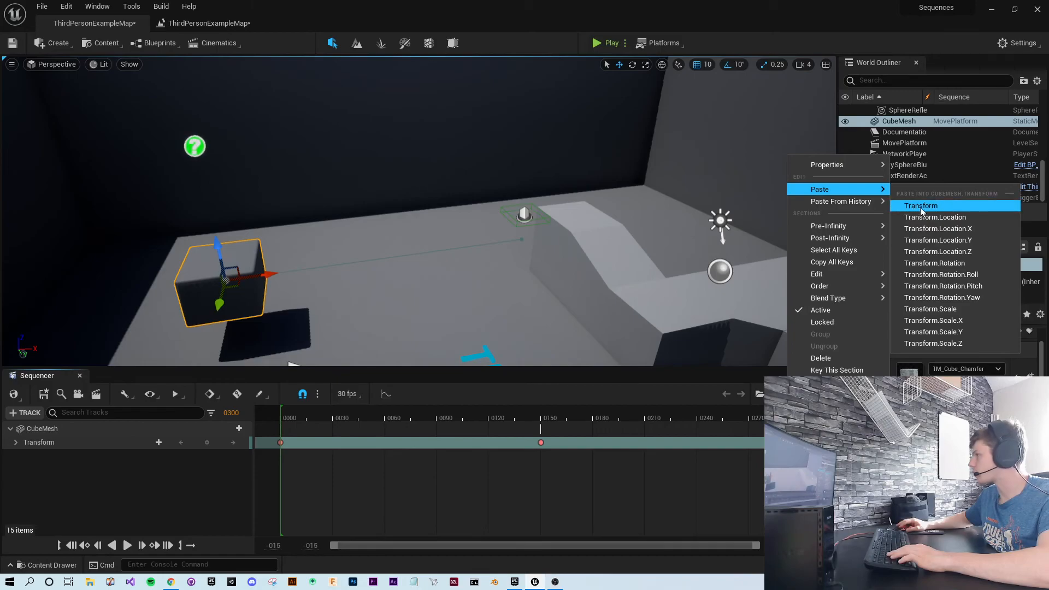
pyautogui.click(930, 210)
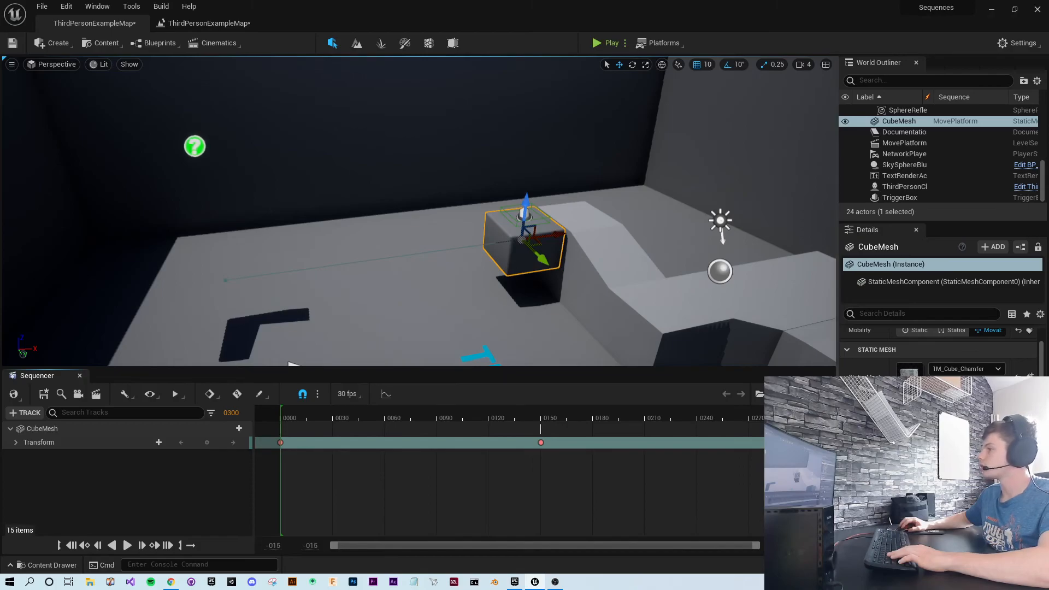
# Step: Scrub through the extended sequence to check the cube's return trip
pyautogui.moveTo(796, 421); pyautogui.dragTo(802, 442)
pyautogui.moveTo(492, 425); pyautogui.dragTo(622, 424)
pyautogui.moveTo(652, 463); pyautogui.dragTo(624, 488)
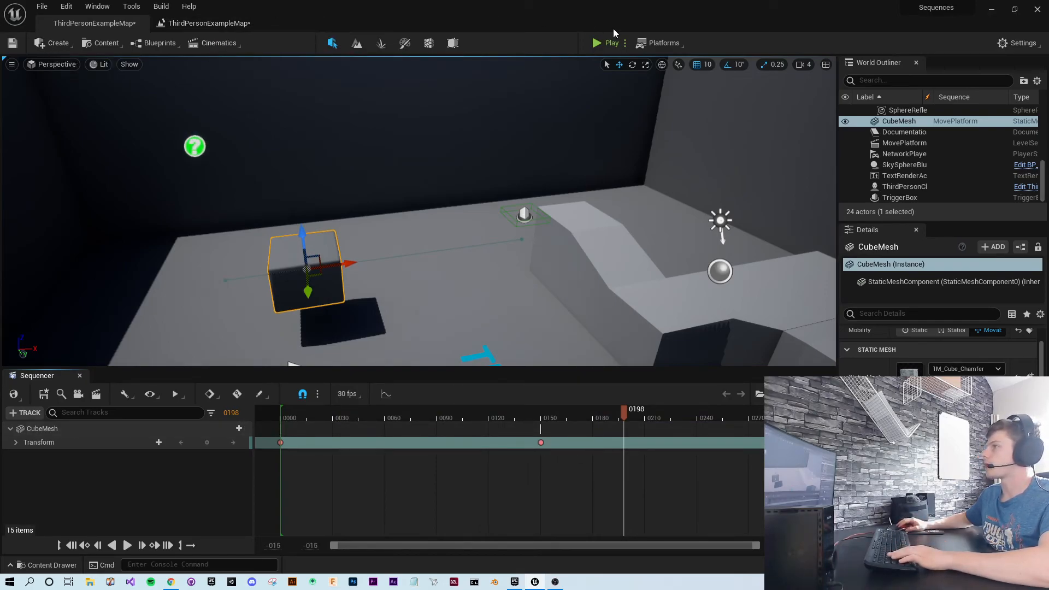
# Step: Rewind the sequence to frame 0 and play-test riding the platform with the character in the level viewport
pyautogui.click(608, 44)
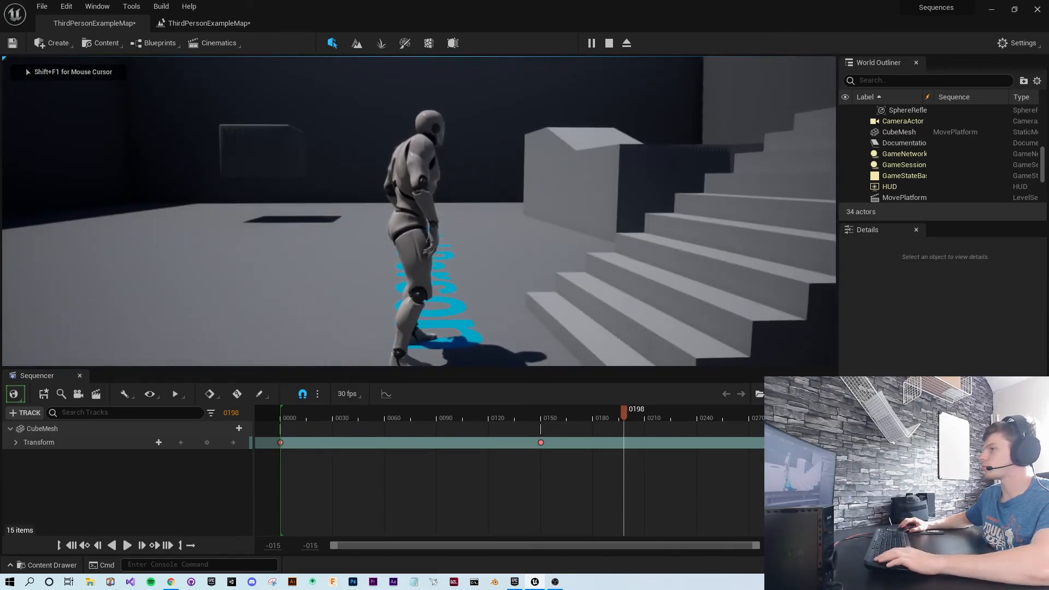
pyautogui.press('Escape')
pyautogui.moveTo(626, 417); pyautogui.dragTo(281, 418)
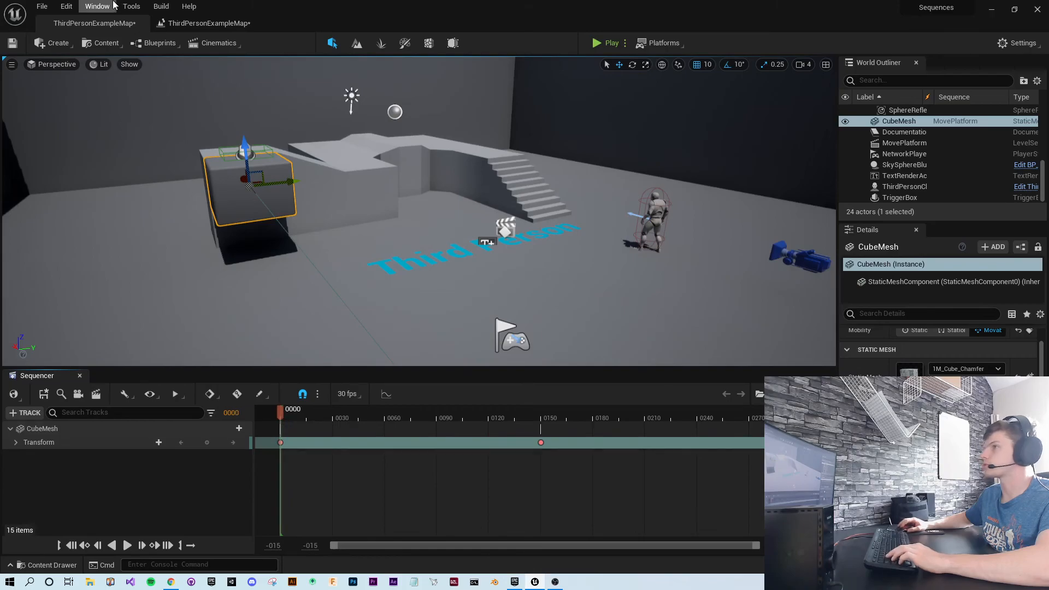
pyautogui.click(597, 44)
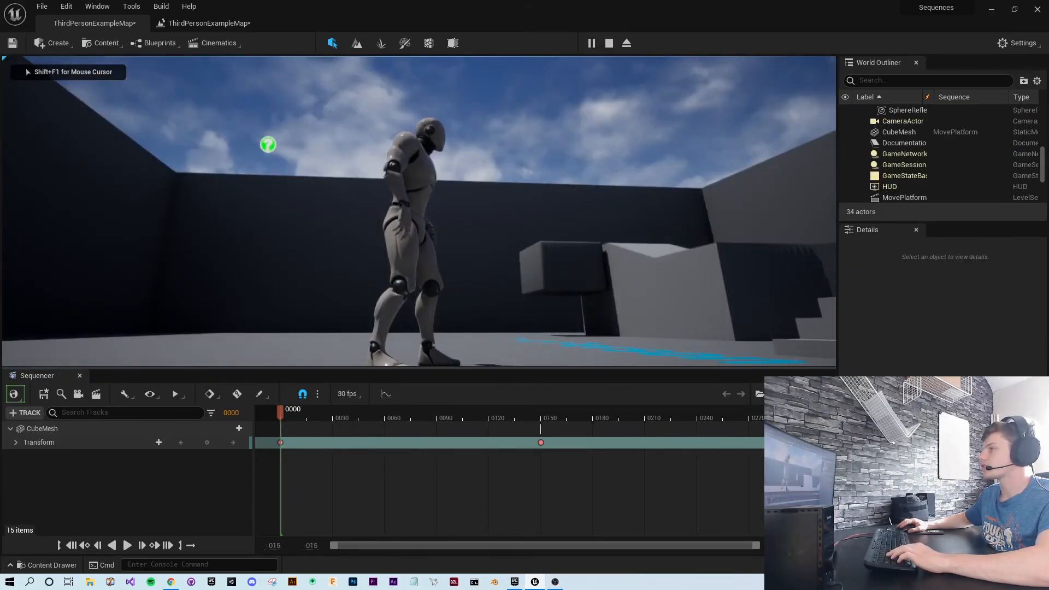
pyautogui.press('w')
pyautogui.press('w')
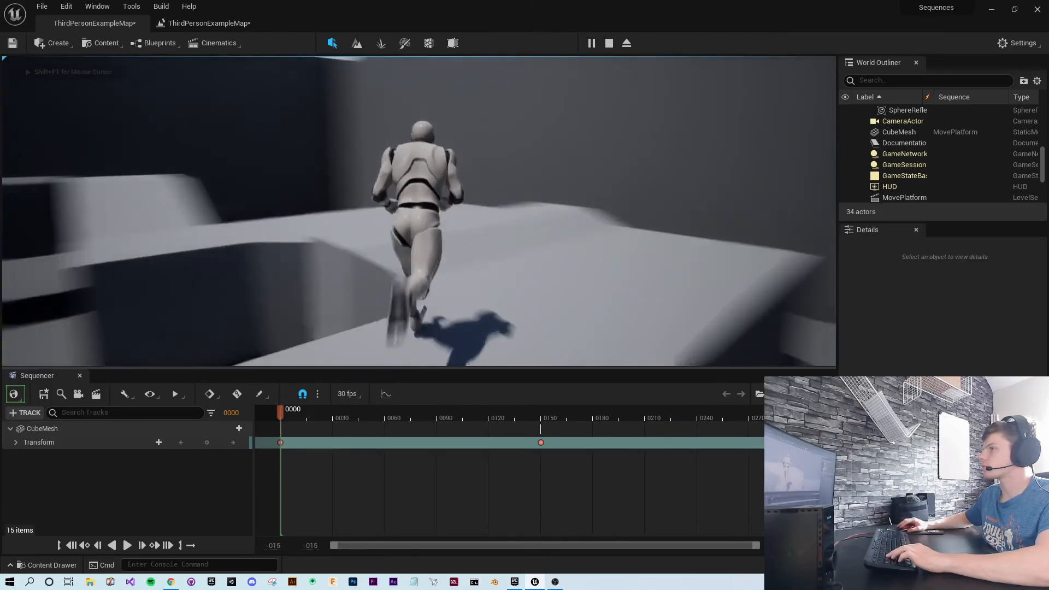
pyautogui.press('w')
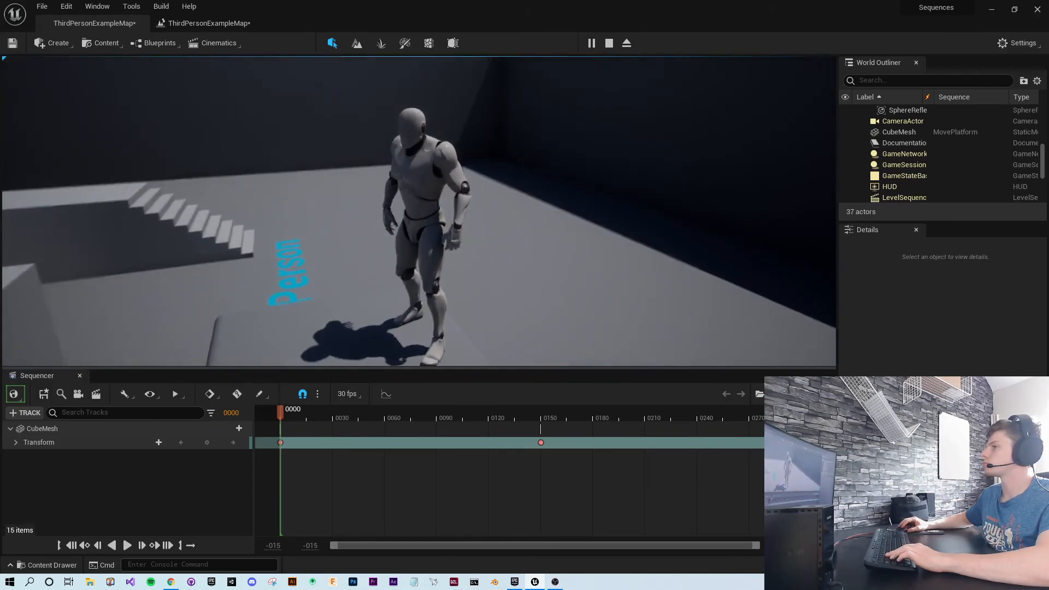
pyautogui.press('Escape')
# Step: Scrub the sequence to frame 199 with the cube's path in view, so the cube clears the trigger box
pyautogui.press('f')
pyautogui.press('s')
pyautogui.moveTo(658, 213)
pyautogui.mouseDown(button='right')
pyautogui.moveTo(607, 213)
pyautogui.moveTo(601, 235)
pyautogui.moveTo(547, 207)
pyautogui.moveTo(659, 212)
pyautogui.mouseUp(button='right')
pyautogui.press('w')
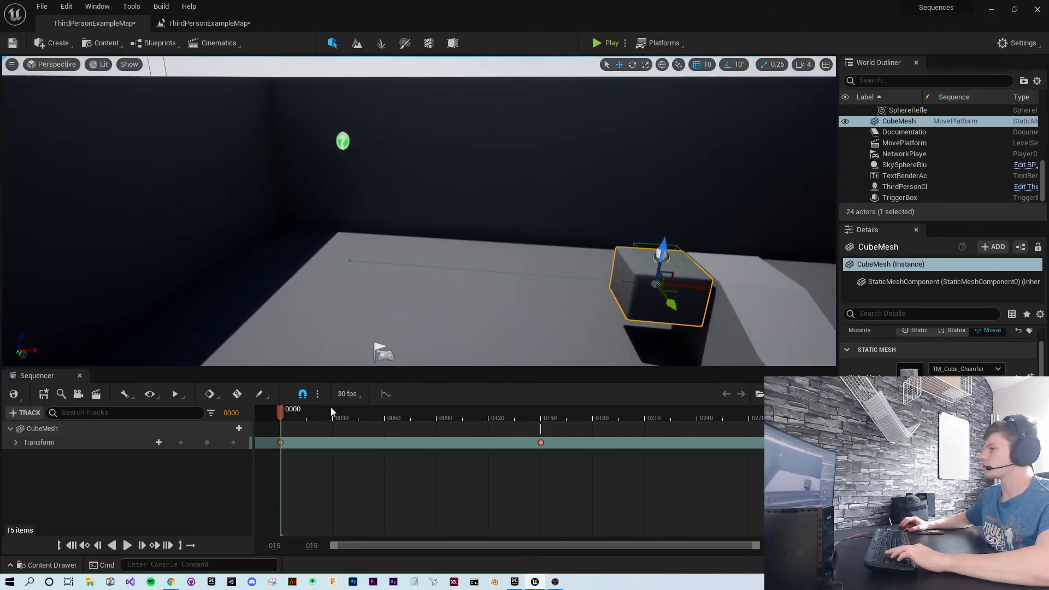
pyautogui.moveTo(277, 413); pyautogui.dragTo(598, 426)
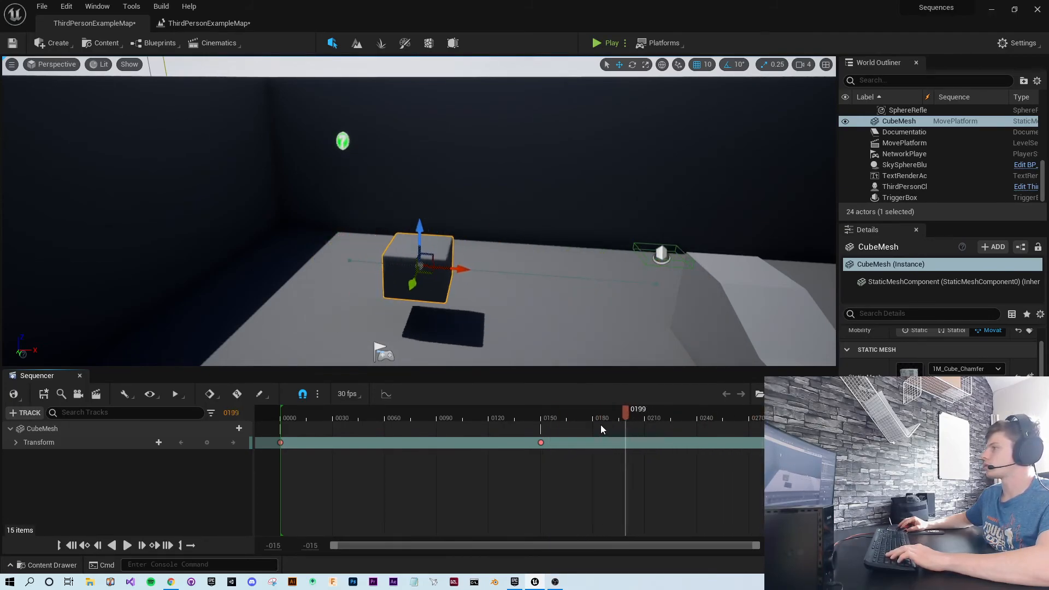
# Step: Set the trigger box's Box Extent X to 10, move it along X to the ramp's edge, and scrub back to frame 1
pyautogui.click(669, 264)
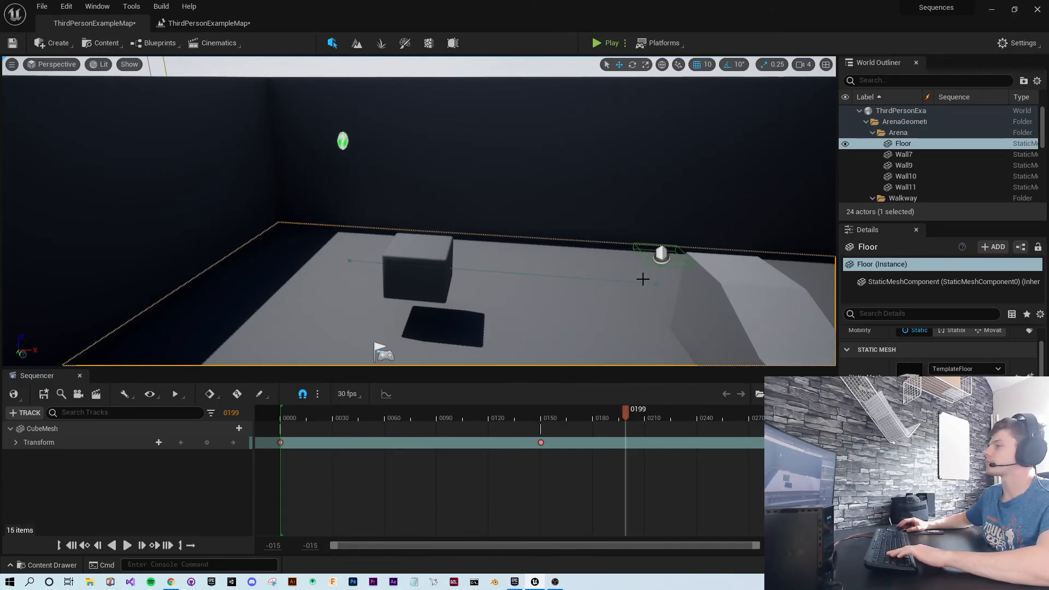
pyautogui.moveTo(669, 305)
pyautogui.mouseDown(button='right')
pyautogui.moveTo(602, 300)
pyautogui.moveTo(776, 306)
pyautogui.moveTo(759, 345)
pyautogui.moveTo(781, 361)
pyautogui.moveTo(667, 312)
pyautogui.moveTo(710, 333)
pyautogui.moveTo(668, 288)
pyautogui.mouseUp(button='right')
pyautogui.press('w')
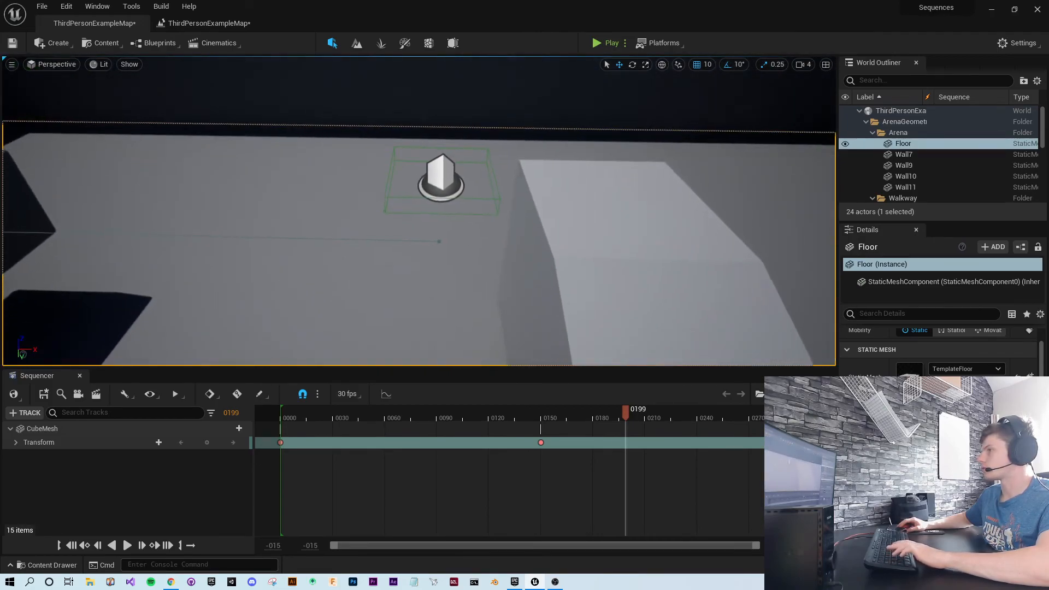
pyautogui.press('s')
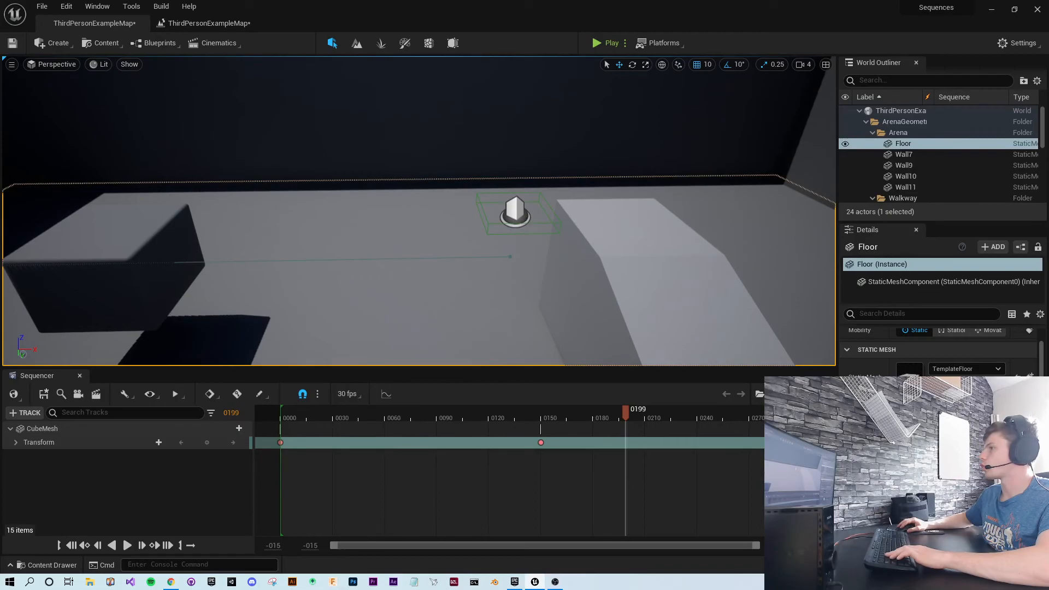
pyautogui.click(528, 224)
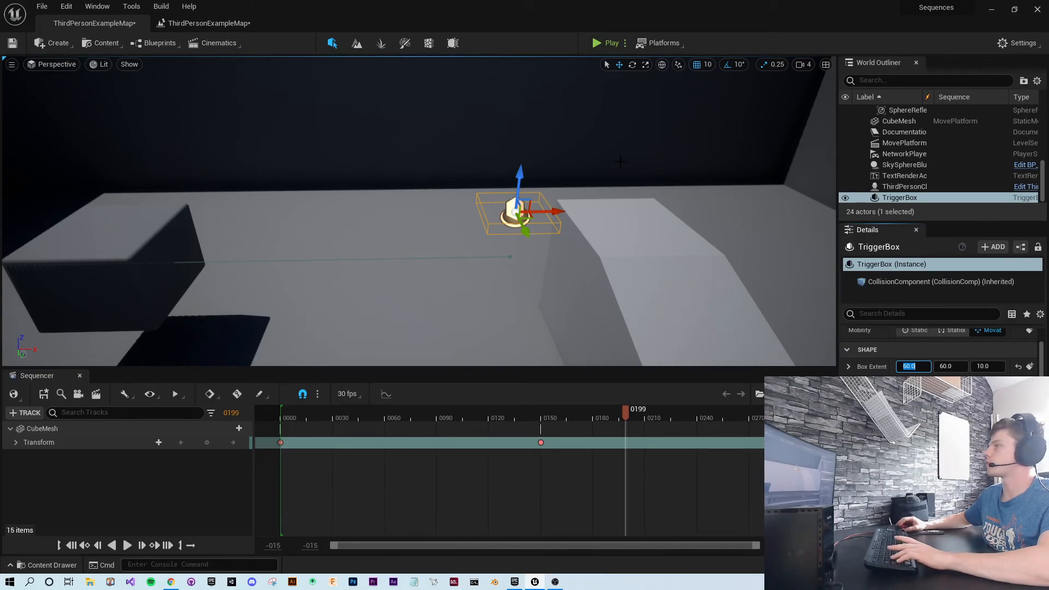
pyautogui.click(220, 24)
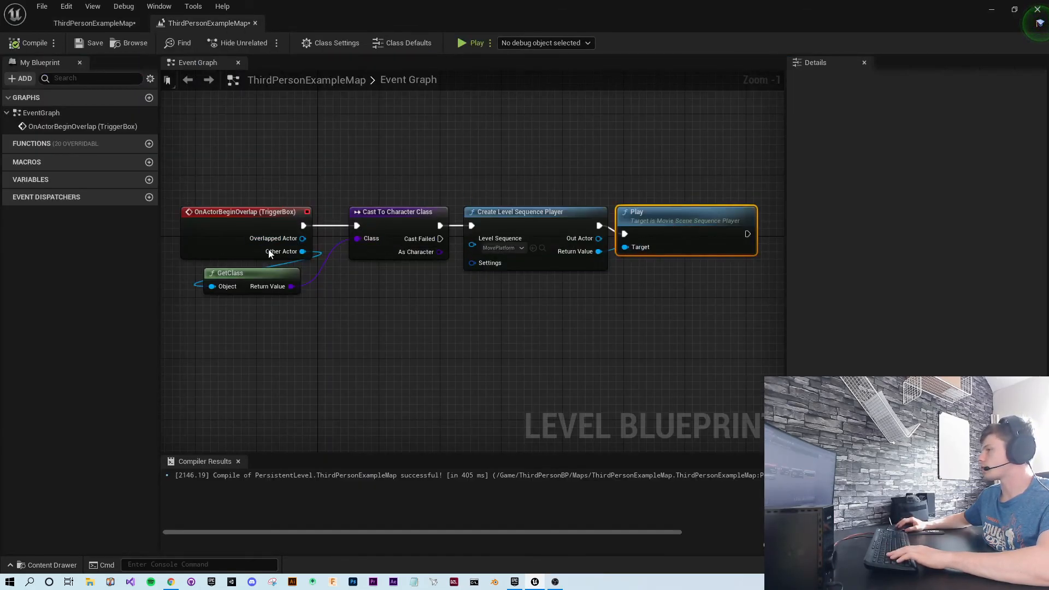
pyautogui.click(96, 24)
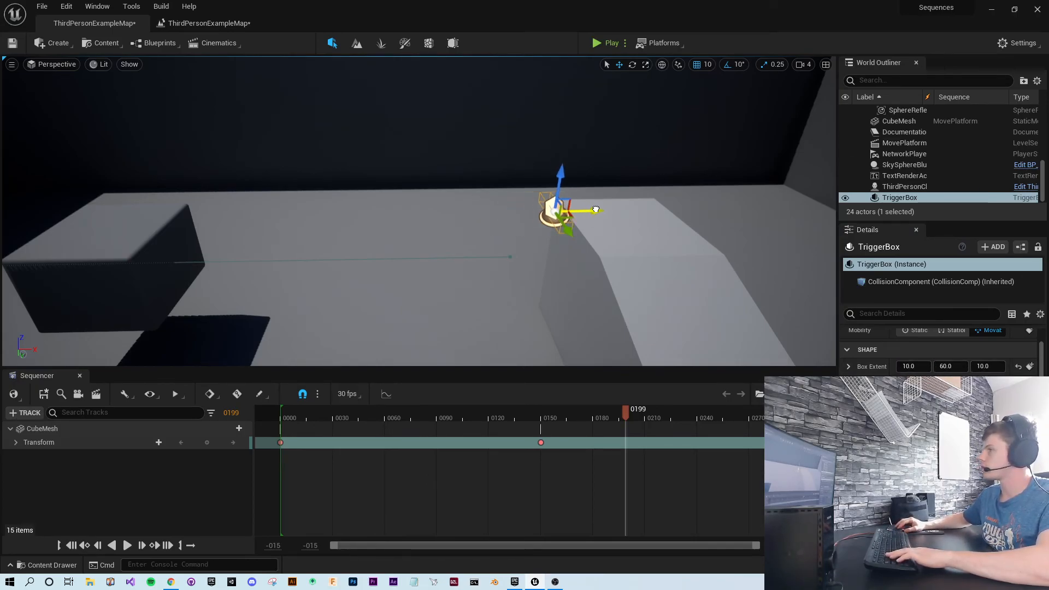
pyautogui.moveTo(654, 239); pyautogui.dragTo(676, 241, button='right')
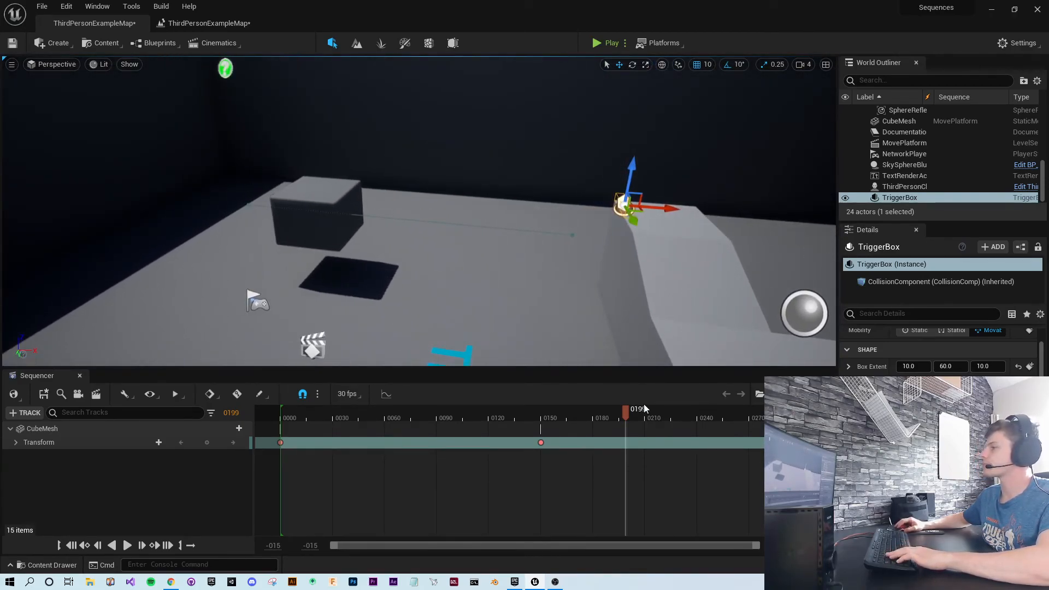
pyautogui.moveTo(629, 416); pyautogui.dragTo(306, 411)
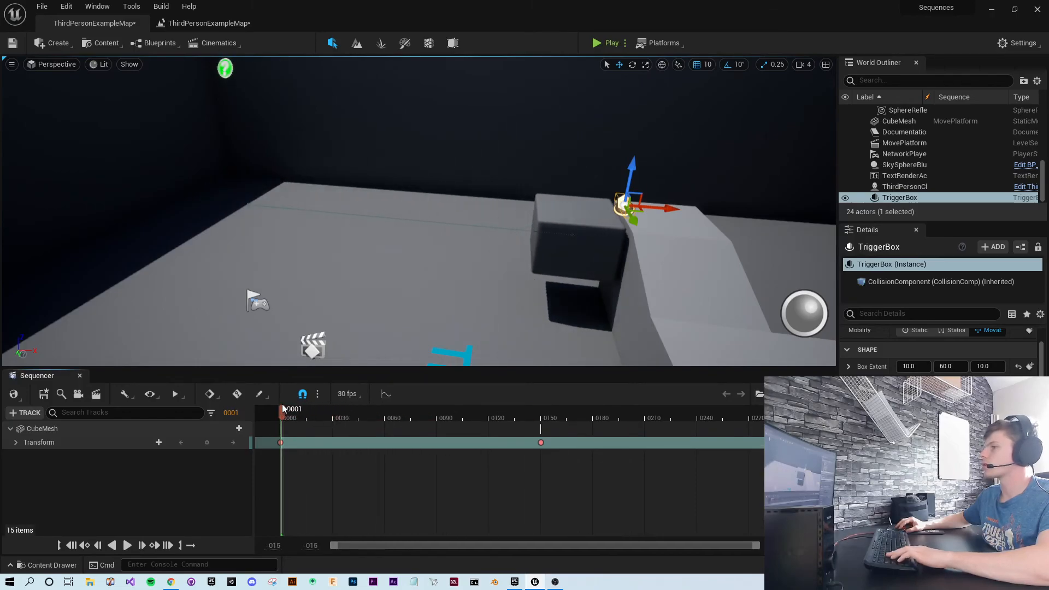
# Step: Play-test the moving platform in the level viewport, running the character up the ramp, through the trigger box and onto the cube
pyautogui.click(602, 44)
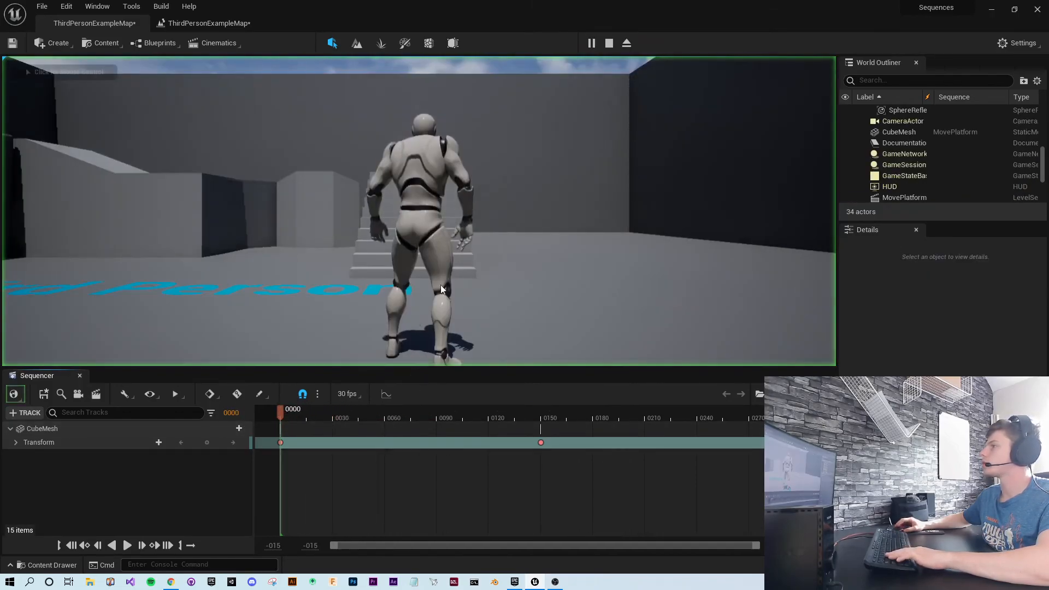
pyautogui.press('w')
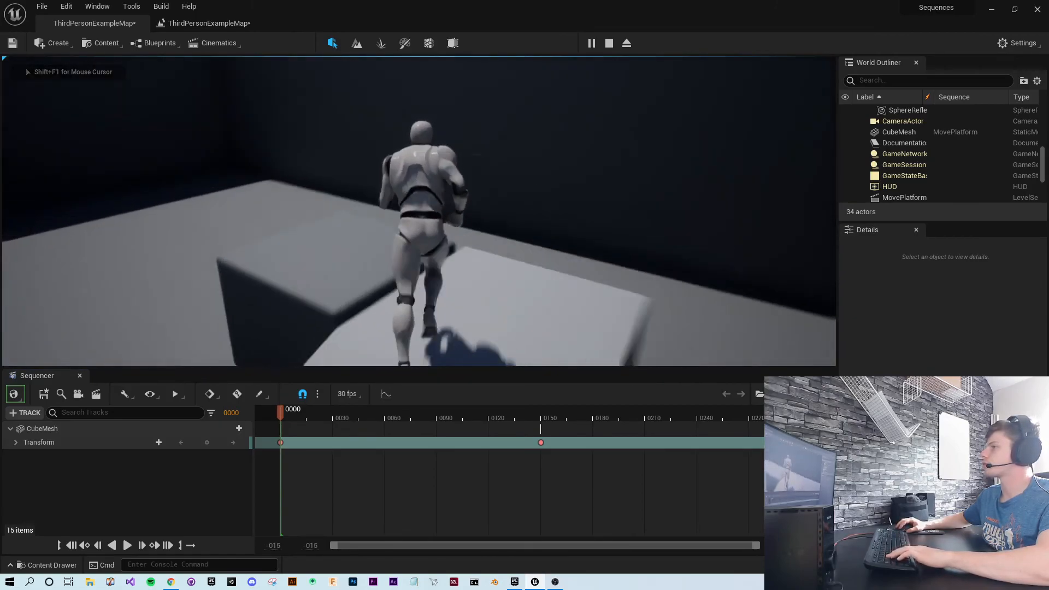
pyautogui.press('a')
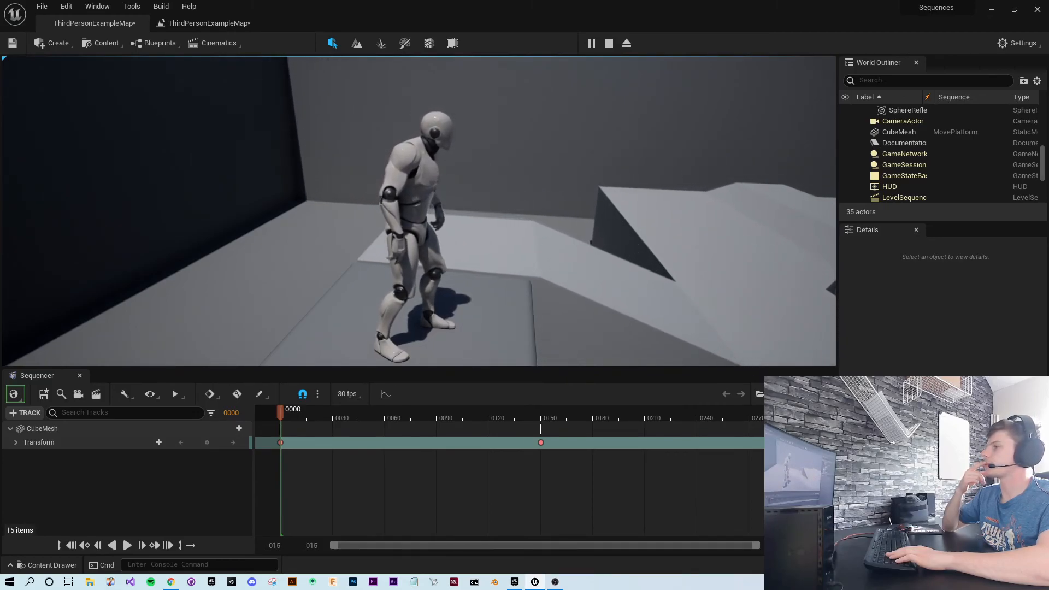
pyautogui.press('w')
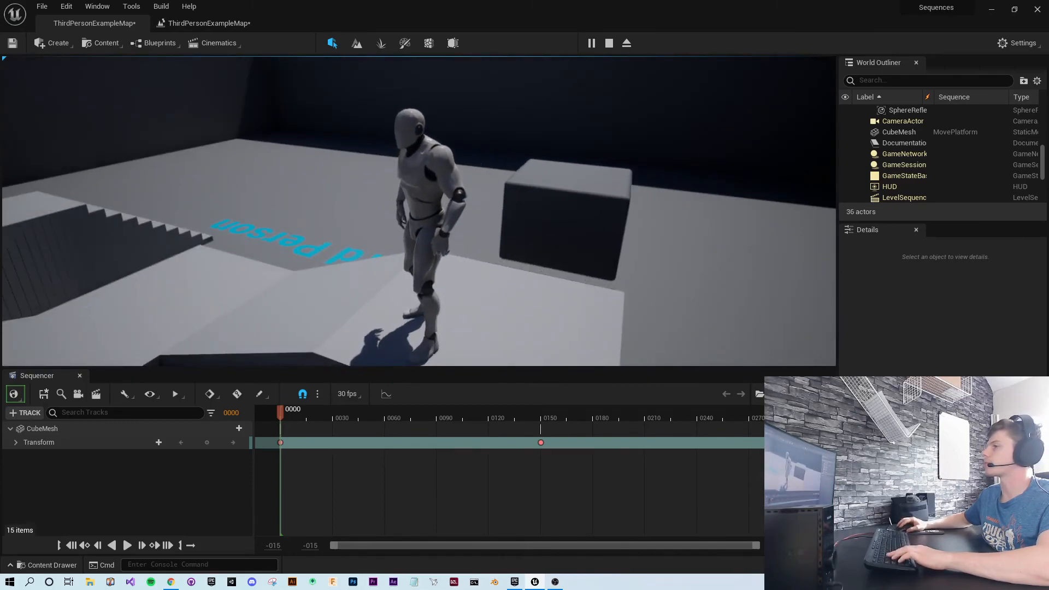
pyautogui.press('Escape')
pyautogui.press('a')
pyautogui.moveTo(505, 236); pyautogui.dragTo(514, 232, button='right')
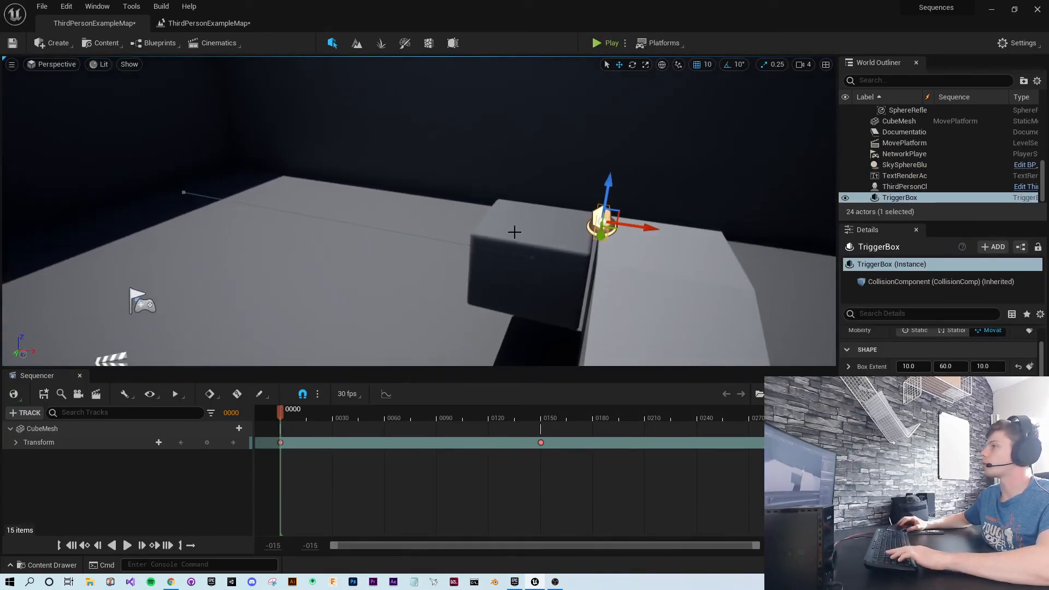
# Step: In the level blueprint, replace the Play node with a Play Looping node connected to Create Level Sequence Player's Return Value
pyautogui.click(204, 26)
pyautogui.moveTo(665, 332); pyautogui.dragTo(547, 309, button='right')
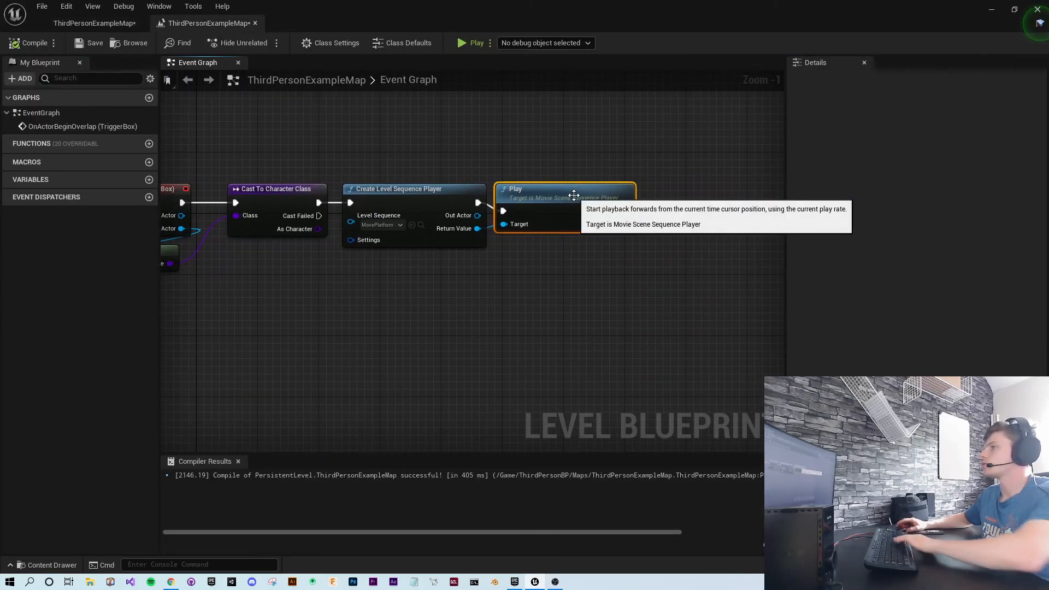
pyautogui.press('Delete')
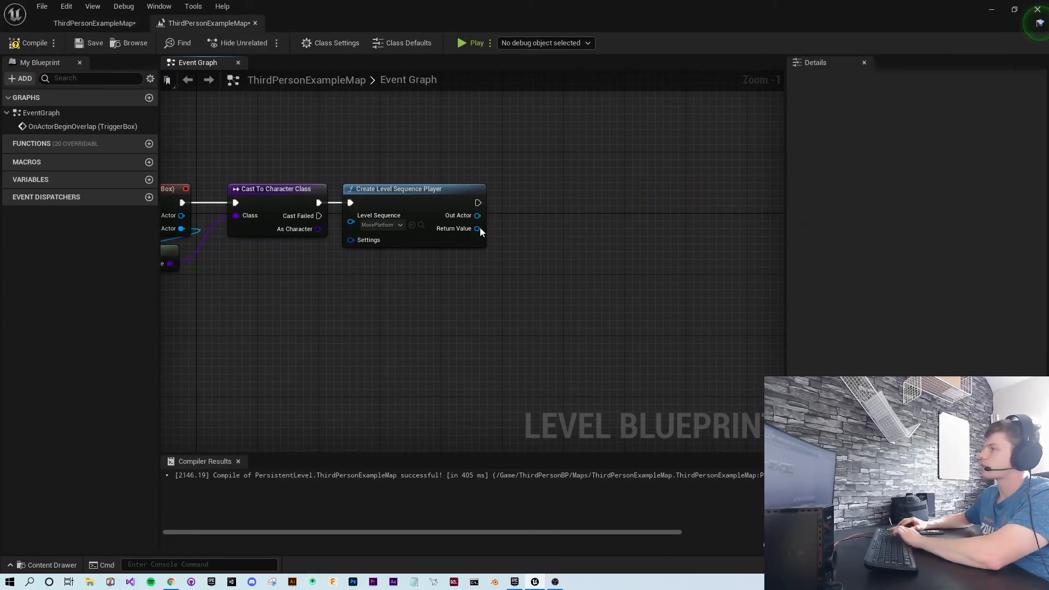
pyautogui.moveTo(603, 187); pyautogui.dragTo(602, 187)
pyautogui.write('loop')
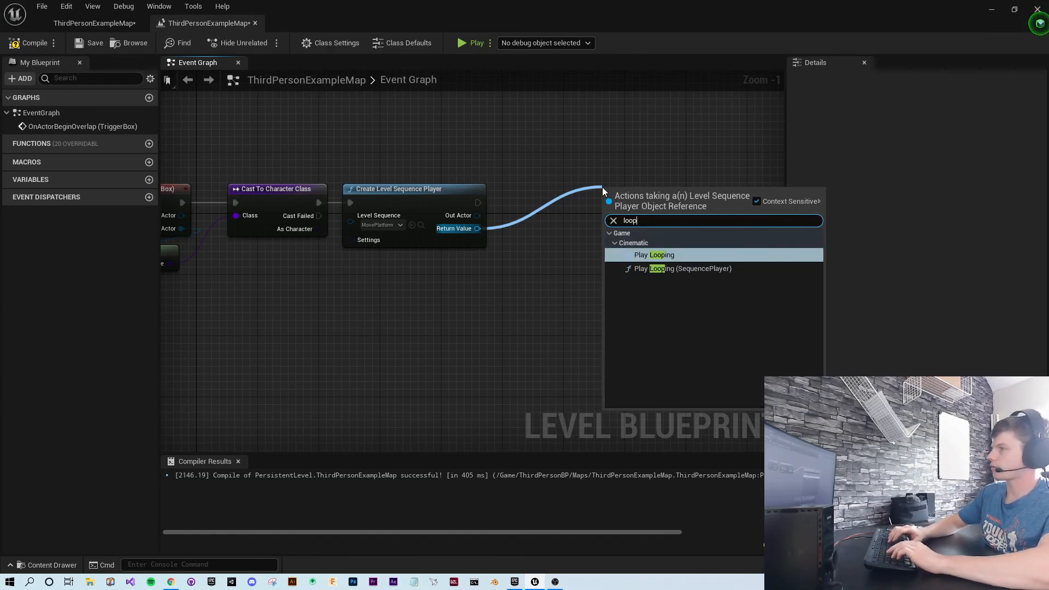
pyautogui.press('Return')
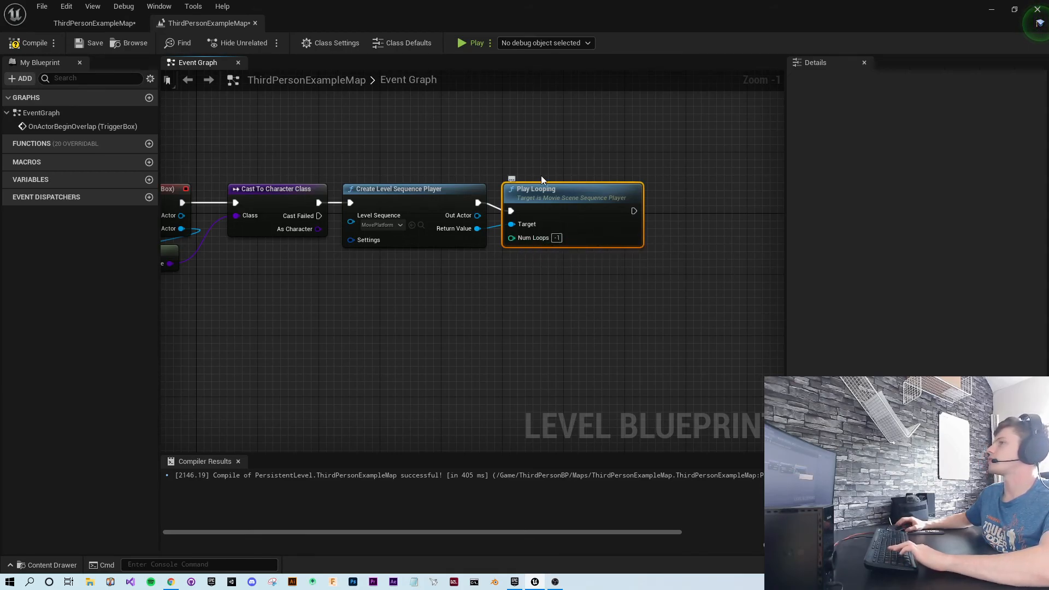
# Step: Play-test the looping platform from the level blueprint, riding the cube, jumping off and watching it from the floor
pyautogui.click(465, 44)
pyautogui.press('w')
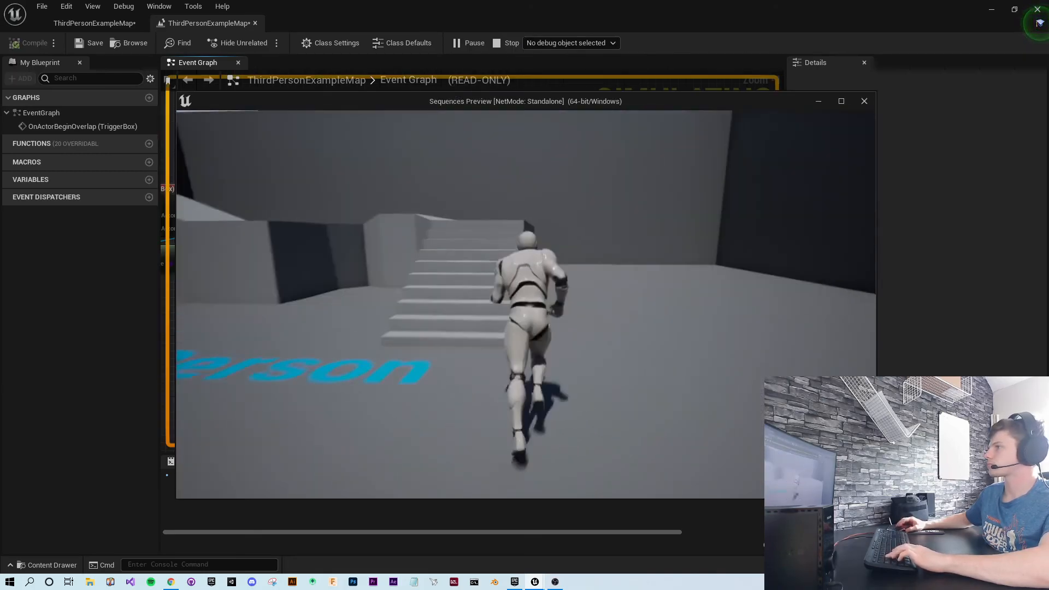
pyautogui.press('w')
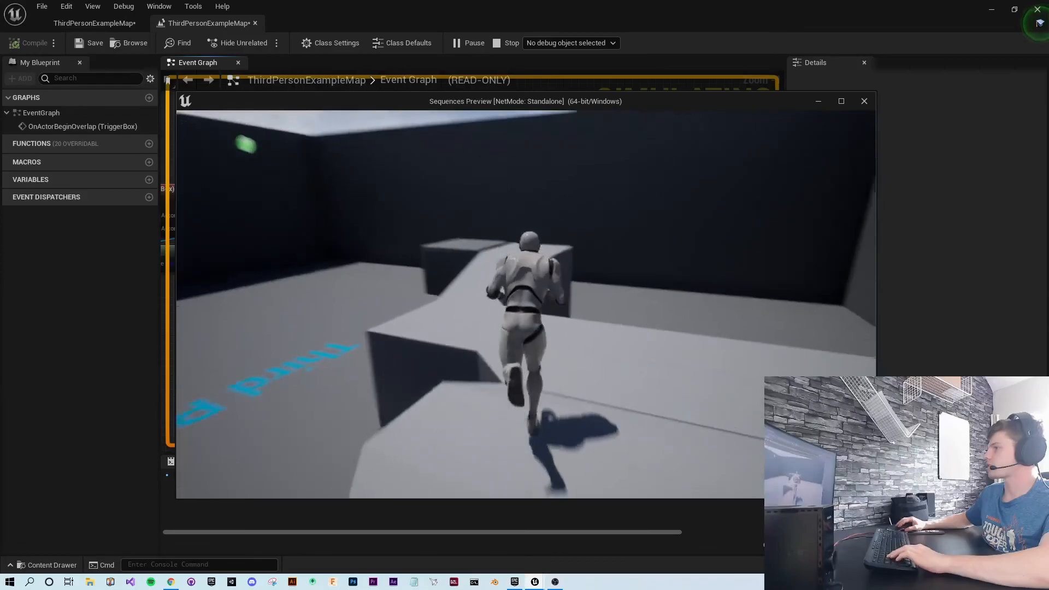
pyautogui.press('w')
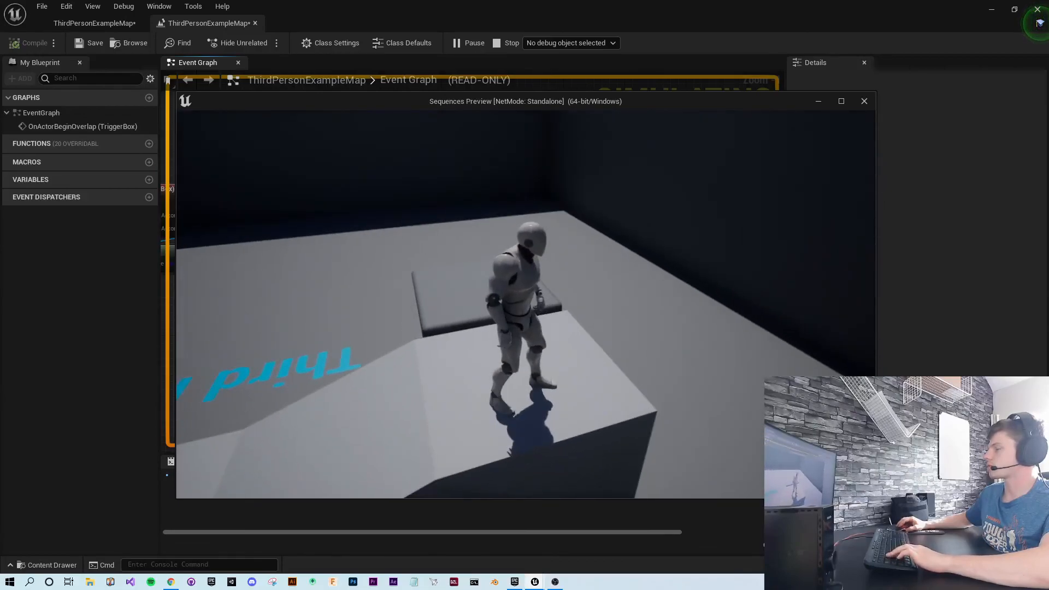
pyautogui.press('d')
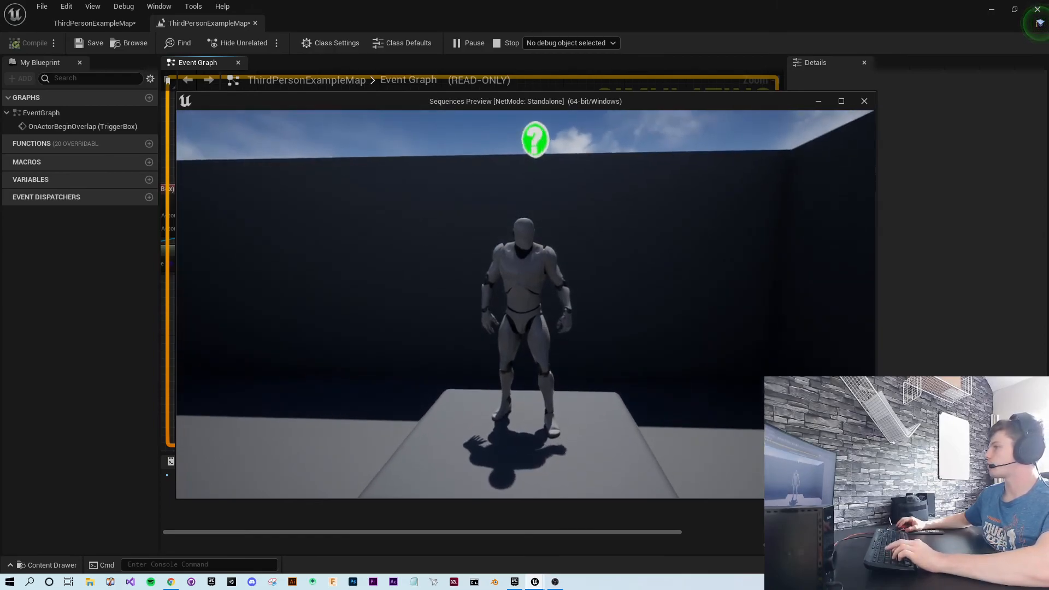
pyautogui.press('space')
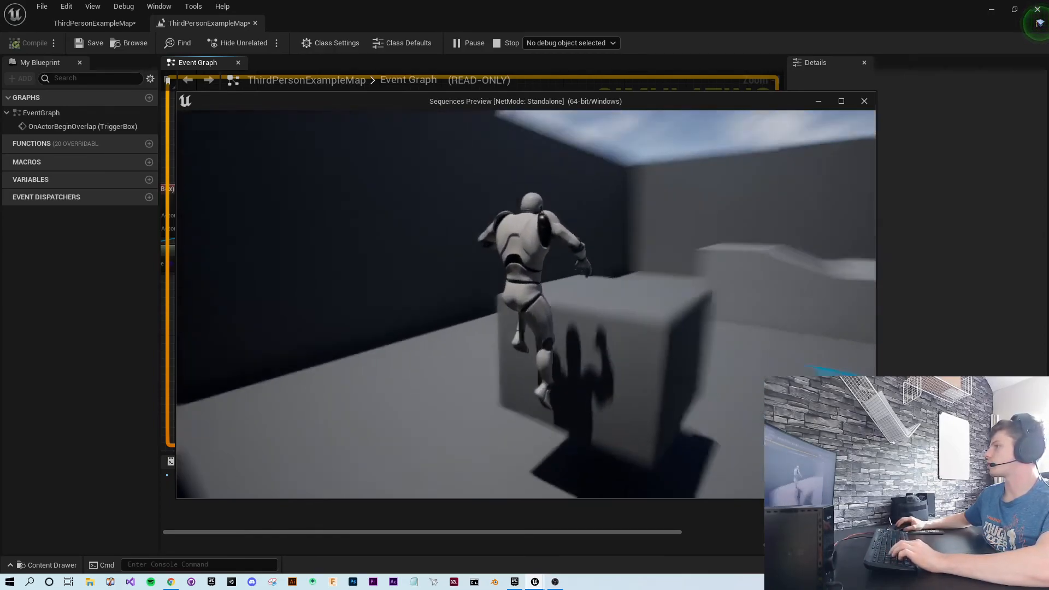
pyautogui.press('w')
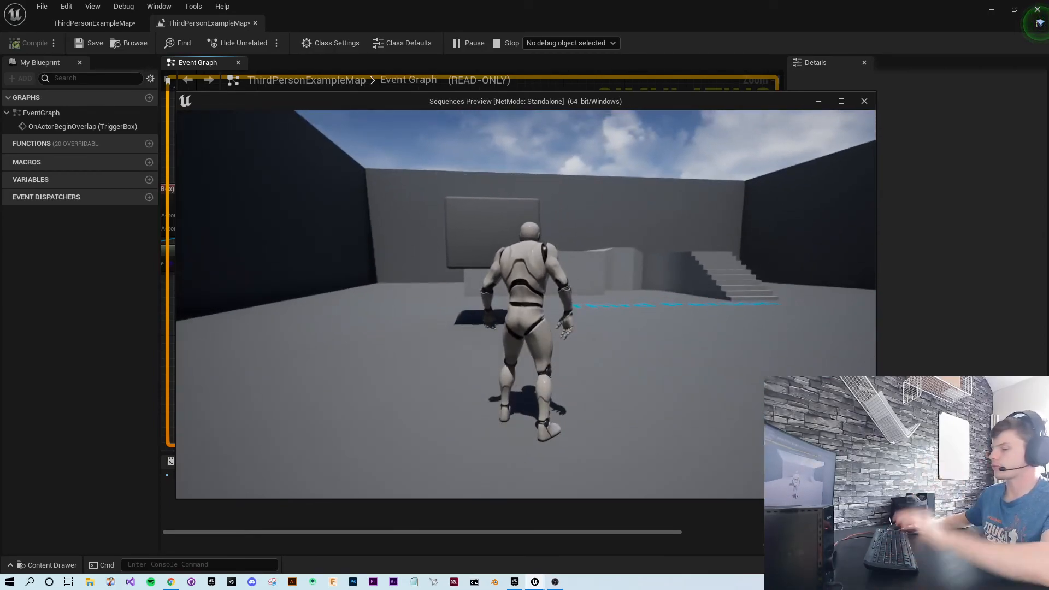
pyautogui.press('w')
pyautogui.press('d')
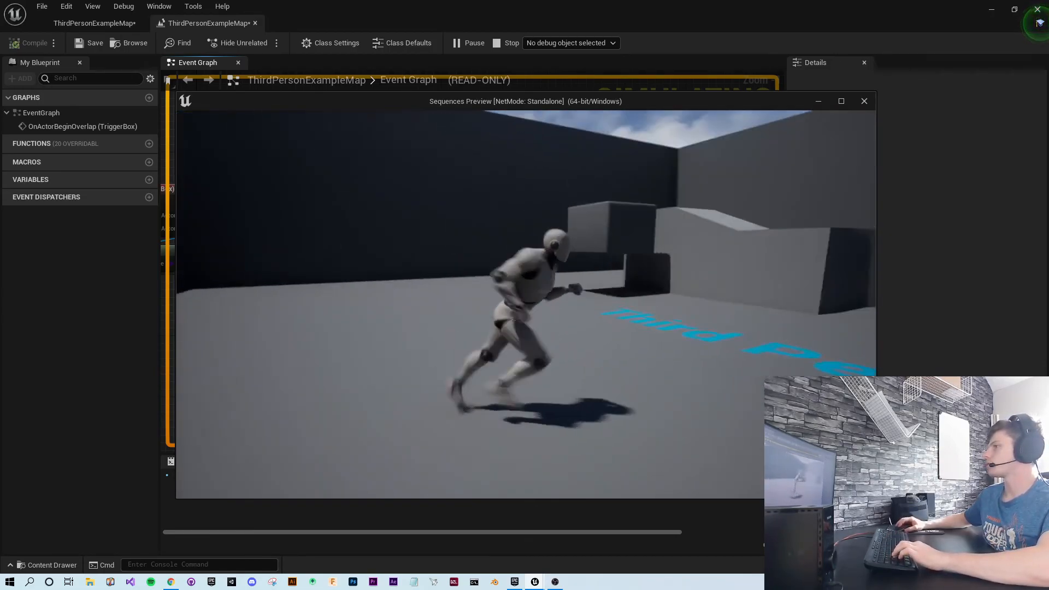
pyautogui.press('s')
pyautogui.press('w')
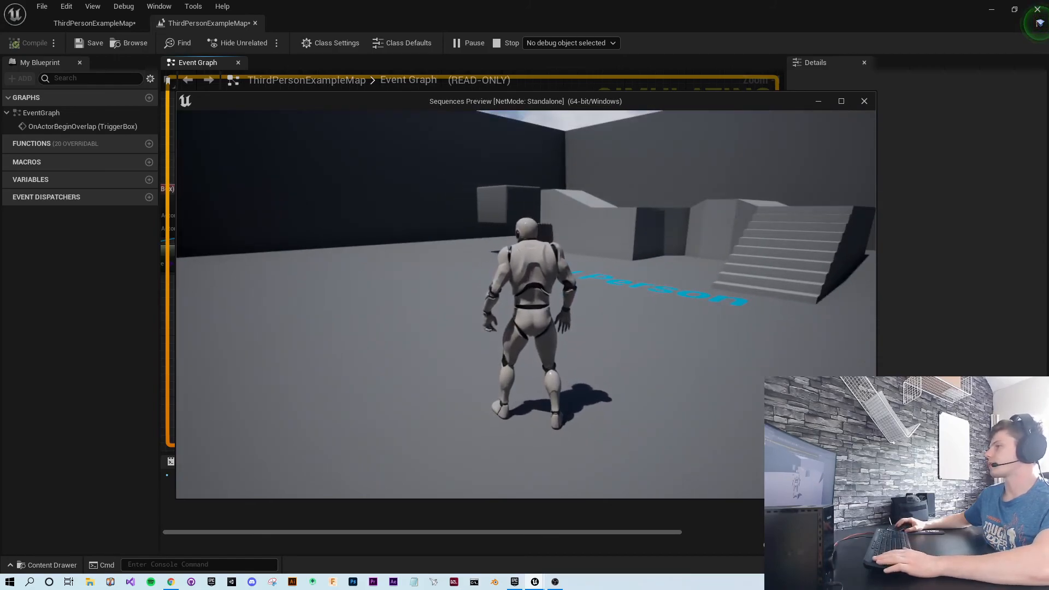
pyautogui.press('Escape')
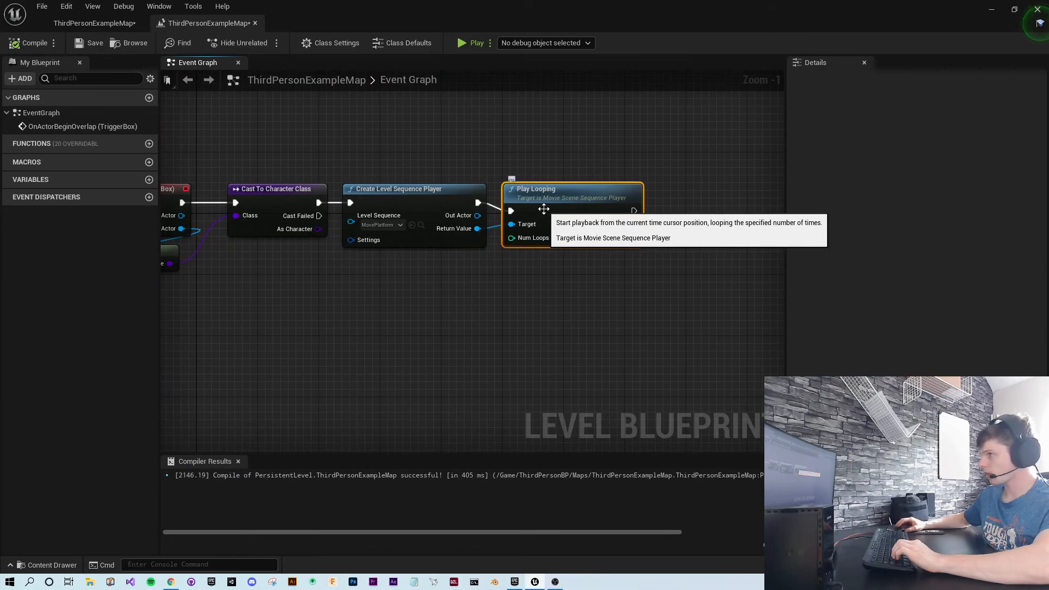
# Step: Review the trigger box's overlap event chain in the level blueprint and switch back to the level
pyautogui.moveTo(597, 214); pyautogui.dragTo(736, 188, button='right')
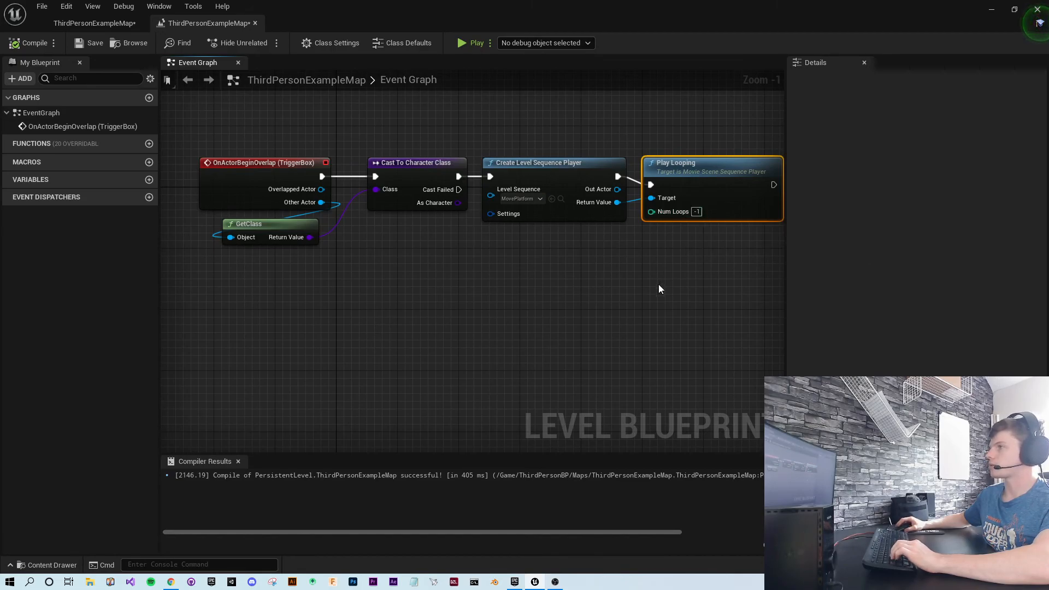
pyautogui.moveTo(660, 286); pyautogui.dragTo(639, 329, button='right')
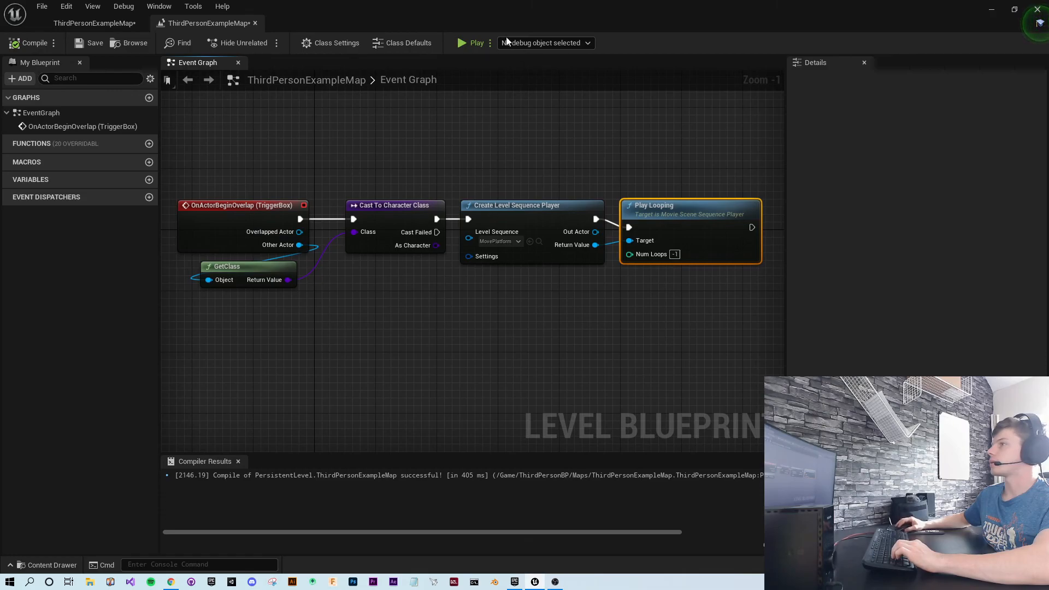
pyautogui.click(93, 24)
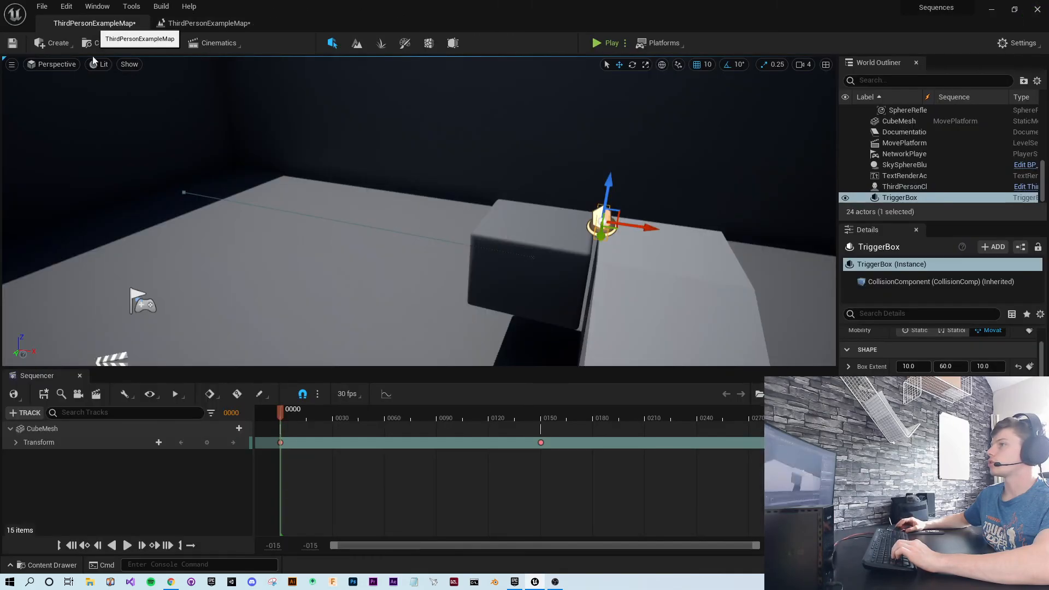
# Step: Delete the TriggerBox track from the MovePlatform sequence
pyautogui.moveTo(349, 223); pyautogui.dragTo(415, 280, button='right')
pyautogui.press('s')
pyautogui.moveTo(419, 211); pyautogui.dragTo(432, 143, button='right')
pyautogui.press('w')
pyautogui.press('a')
pyautogui.press('w')
pyautogui.moveTo(340, 199); pyautogui.dragTo(400, 236, button='right')
pyautogui.press('s')
pyautogui.click(96, 457)
pyautogui.rightClick(96, 457)
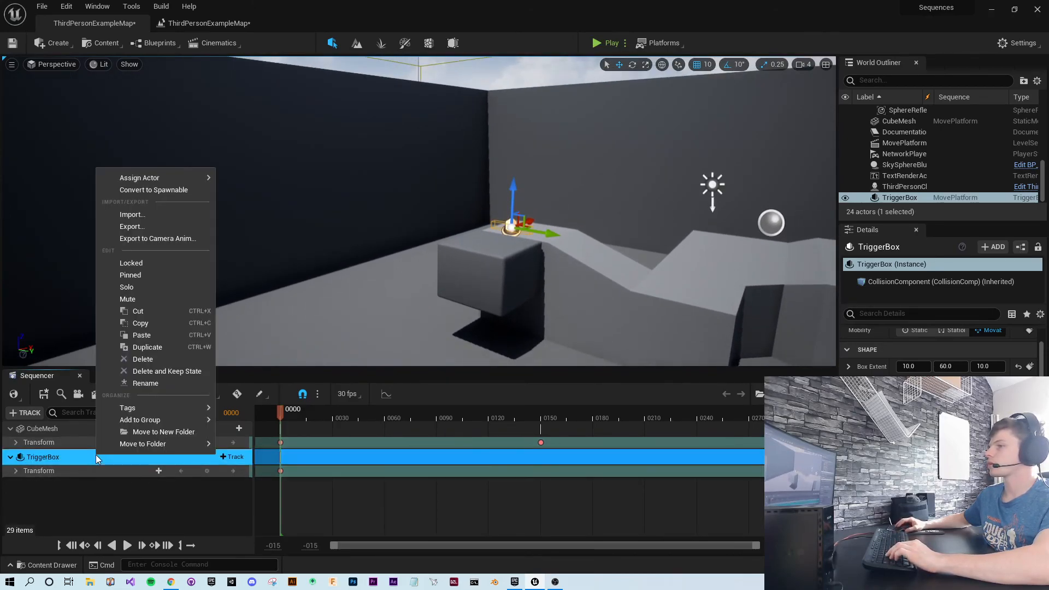
pyautogui.click(149, 360)
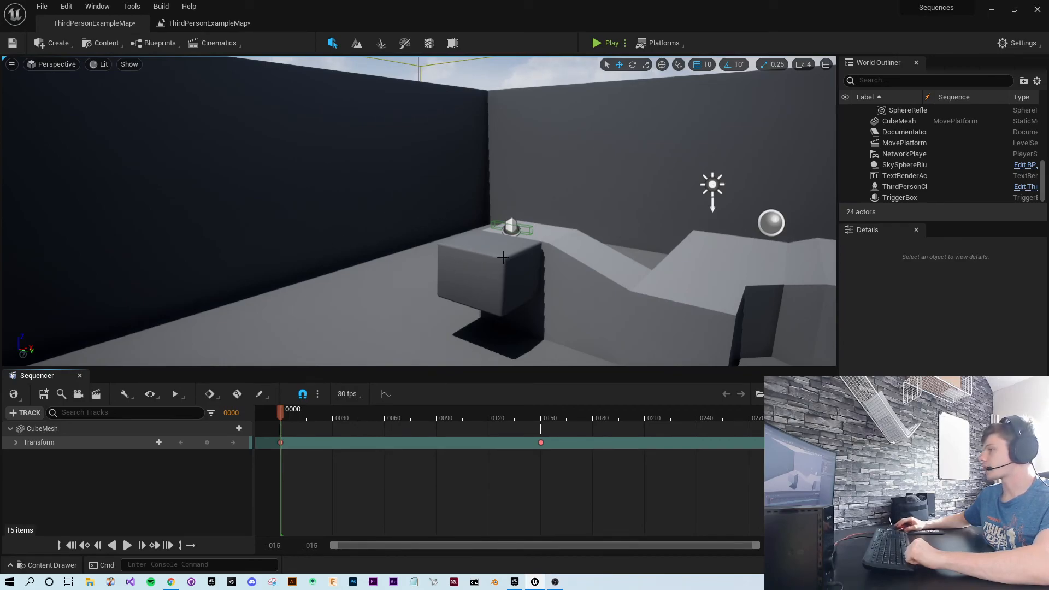
# Step: Examine the arena, the platform and the back of the walkway from several sides
pyautogui.press('s')
pyautogui.moveTo(644, 293); pyautogui.dragTo(672, 328, button='right')
pyautogui.moveTo(533, 213); pyautogui.dragTo(501, 180, button='right')
pyautogui.press('w')
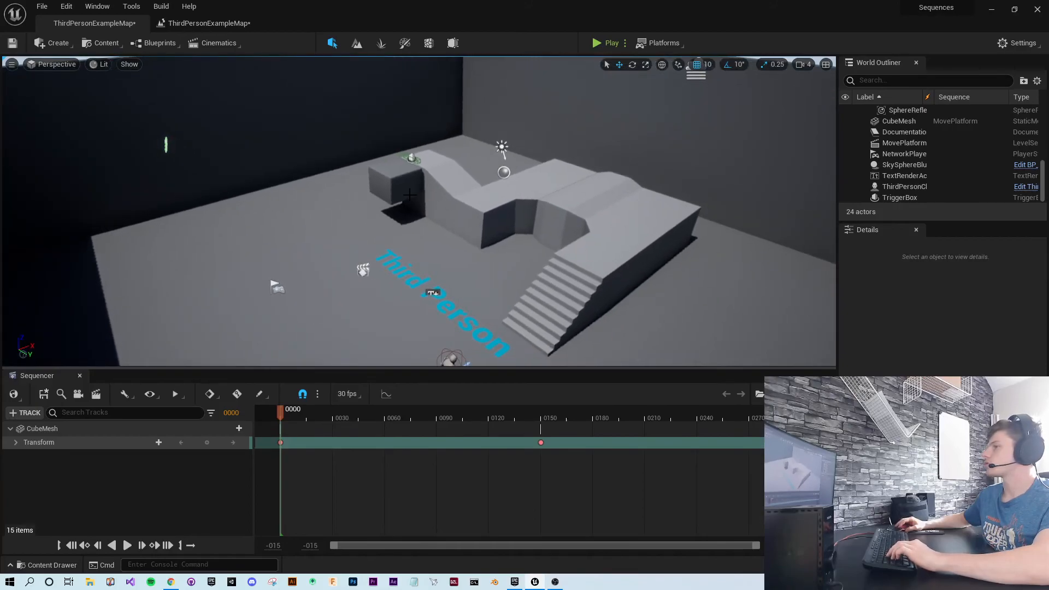
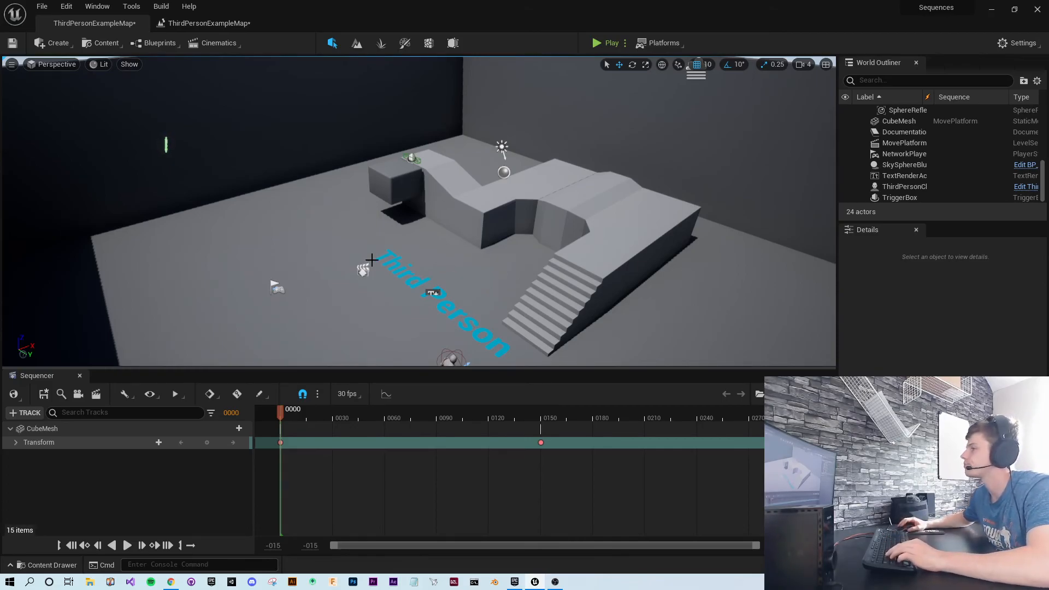
pyautogui.moveTo(299, 206); pyautogui.dragTo(253, 179, button='right')
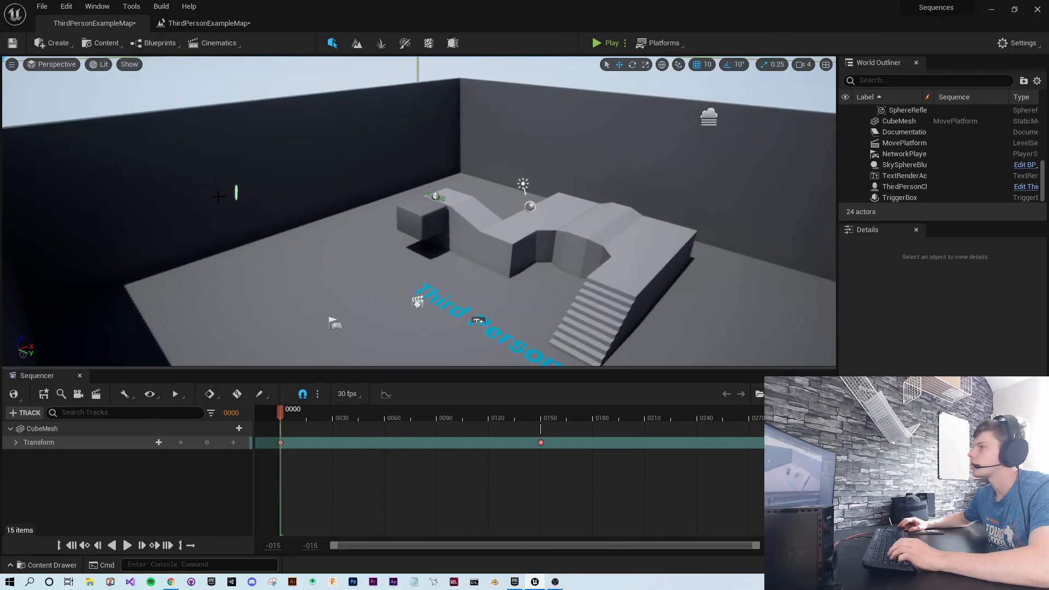
pyautogui.click(236, 192)
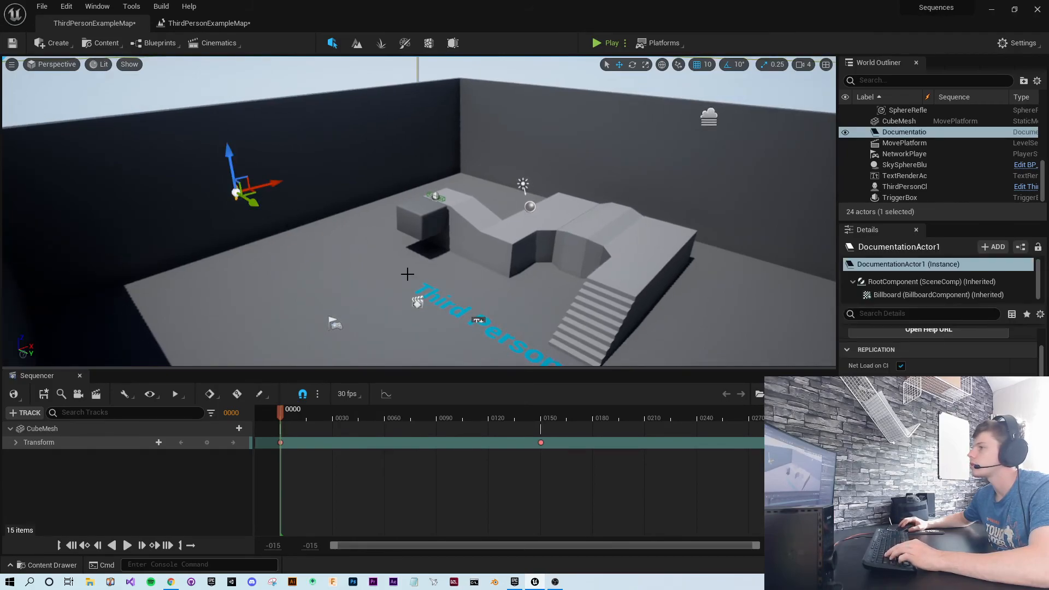
pyautogui.click(349, 262)
pyautogui.moveTo(350, 263); pyautogui.dragTo(295, 218, button='right')
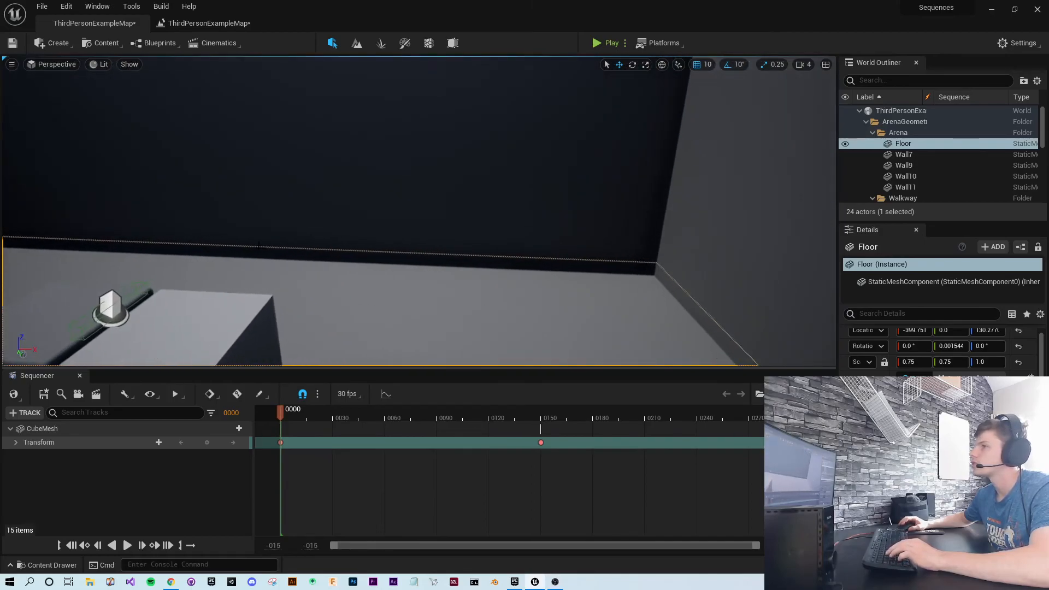
pyautogui.press('s')
pyautogui.moveTo(557, 274)
pyautogui.mouseDown(button='right')
pyautogui.moveTo(557, 307)
pyautogui.moveTo(557, 274)
pyautogui.mouseUp(button='right')
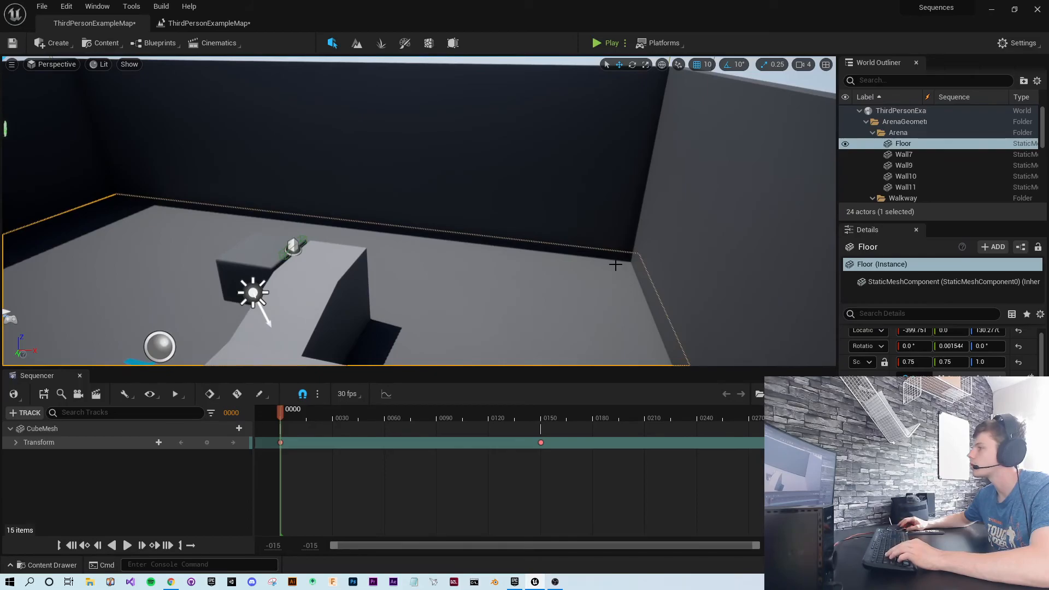
pyautogui.press('d')
pyautogui.moveTo(556, 274); pyautogui.dragTo(368, 186, button='right')
pyautogui.press('d')
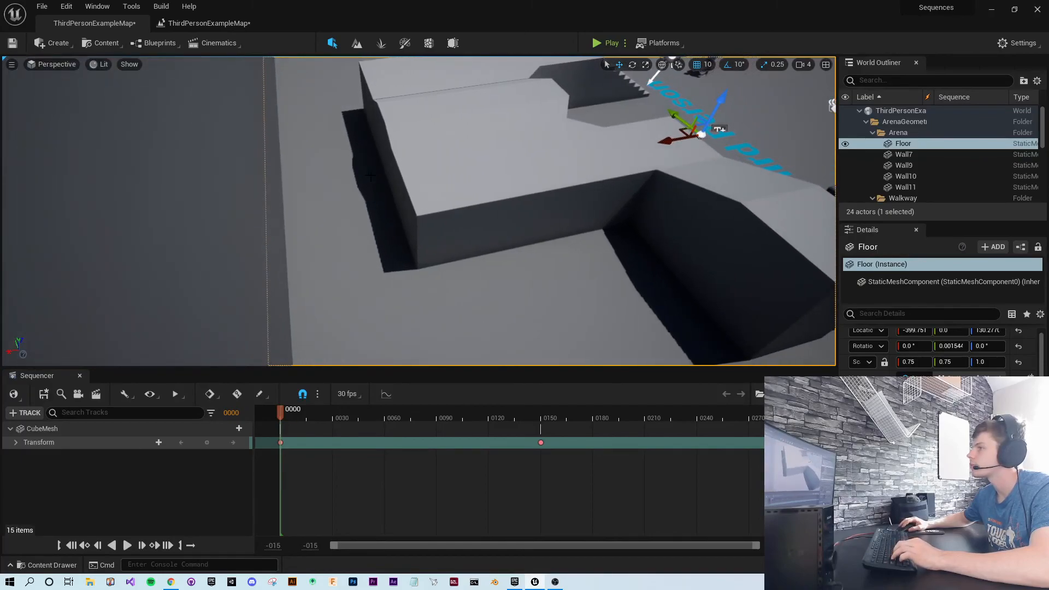
pyautogui.press('a')
pyautogui.moveTo(587, 253); pyautogui.dragTo(705, 208, button='right')
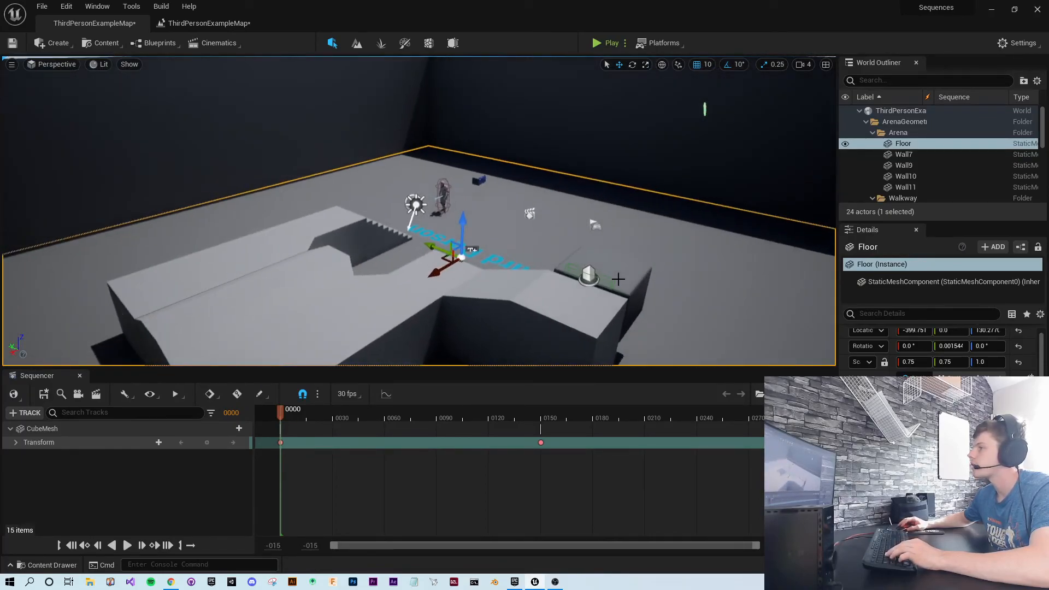
pyautogui.press('d')
pyautogui.moveTo(634, 206); pyautogui.dragTo(547, 262, button='right')
# Step: Move the trigger box along X and Y to the shaded floor strip behind the walkway, at X 770, Y 50
pyautogui.click(631, 206)
pyautogui.click(595, 210)
pyautogui.moveTo(593, 210); pyautogui.dragTo(344, 332)
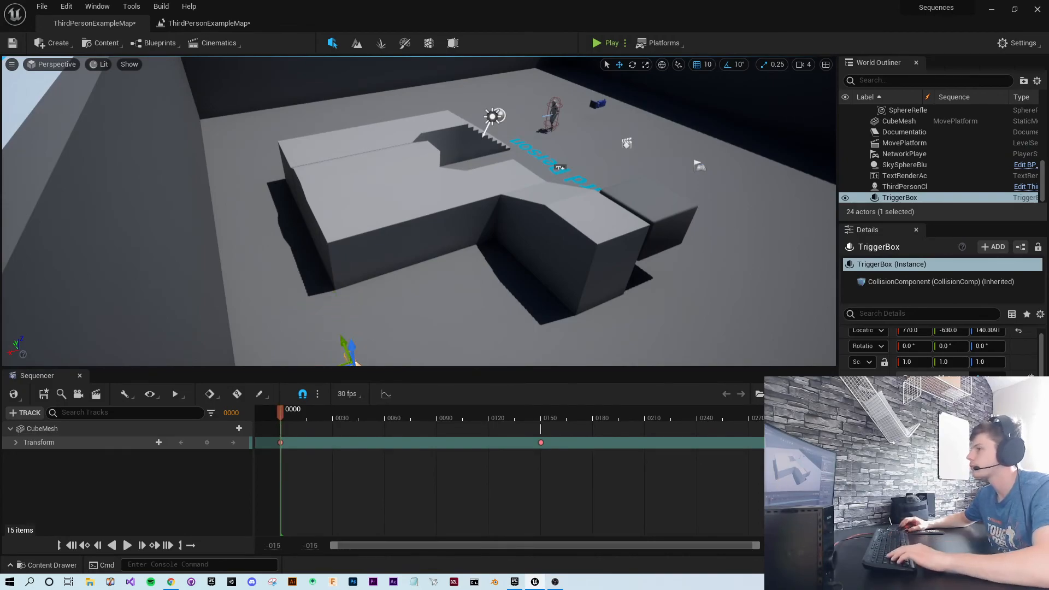
pyautogui.moveTo(356, 329); pyautogui.dragTo(353, 350, button='right')
pyautogui.moveTo(353, 276); pyautogui.dragTo(296, 140)
pyautogui.moveTo(296, 140); pyautogui.dragTo(316, 150, button='right')
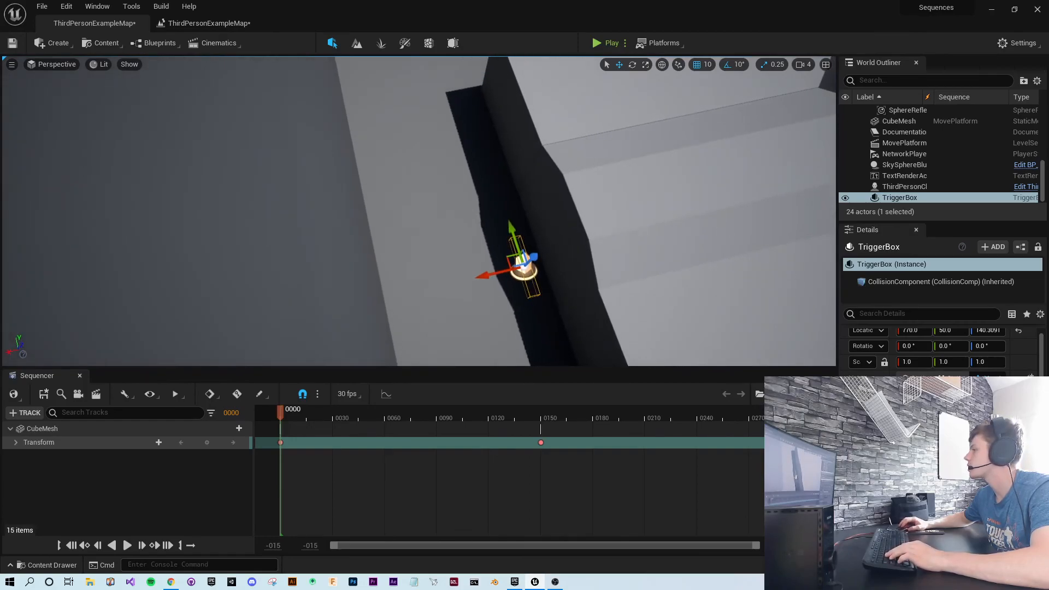
# Step: Widen the trigger box along X to a roughly square footprint, move it to X 810, and deselect it
pyautogui.moveTo(914, 411); pyautogui.dragTo(951, 411)
pyautogui.moveTo(476, 277); pyautogui.dragTo(464, 281)
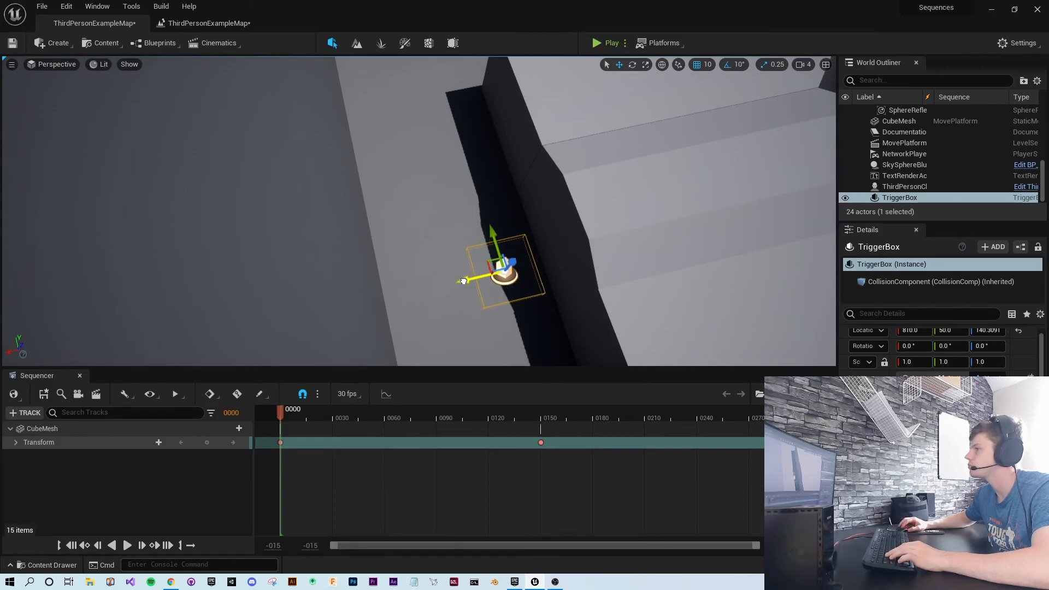
pyautogui.click(449, 186)
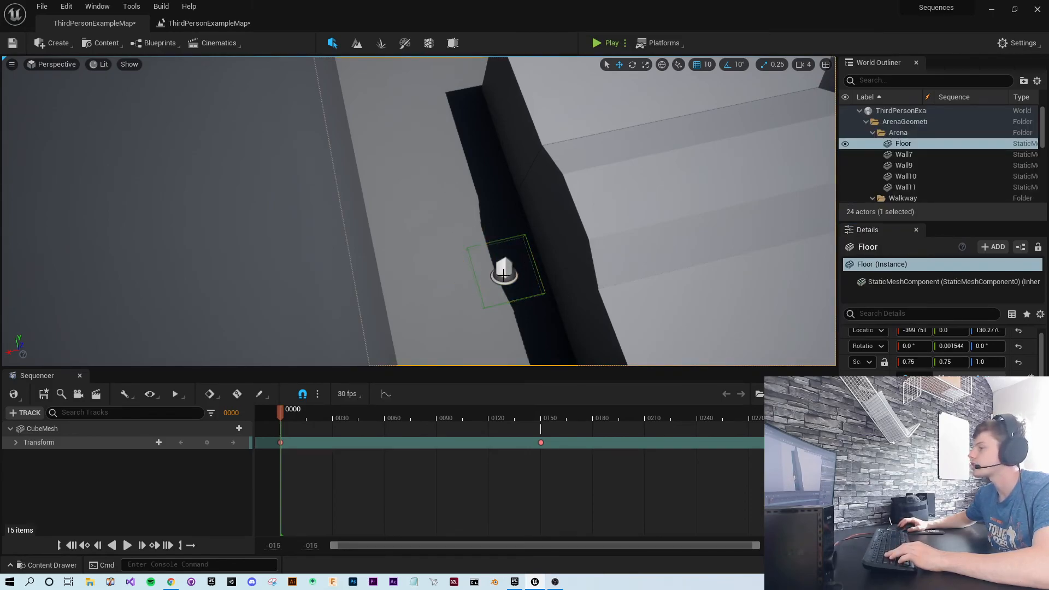
# Step: Add a Cube shape to the level near the relocated trigger box
pyautogui.click(39, 43)
pyautogui.moveTo(72, 86)
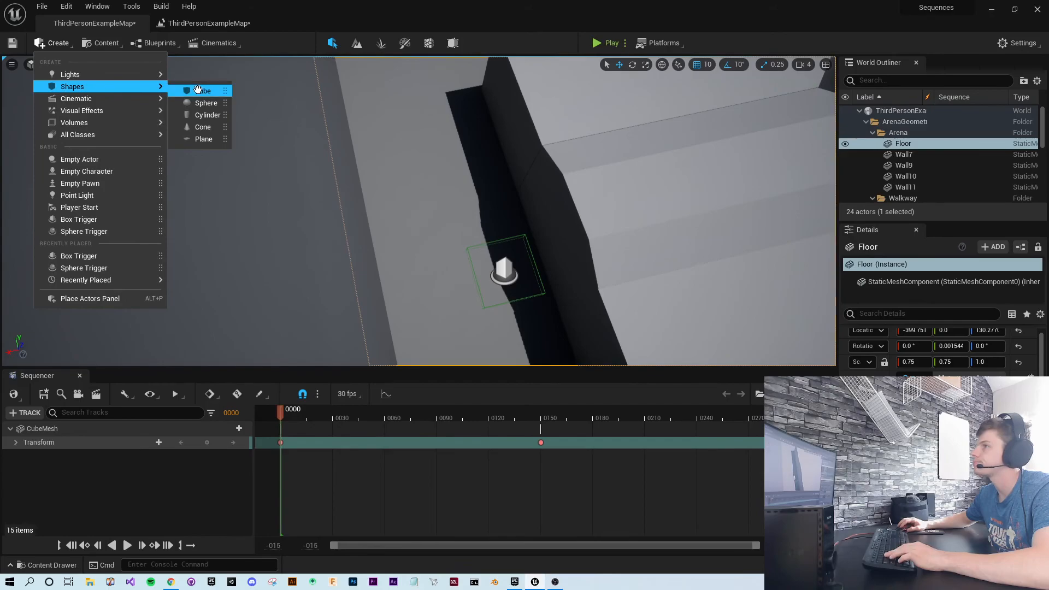
# Step: Add a cube to the level and position it over the trigger box at X 810, Y 50
pyautogui.click(203, 91)
pyautogui.moveTo(412, 179); pyautogui.dragTo(436, 254)
pyautogui.moveTo(396, 305); pyautogui.dragTo(468, 298)
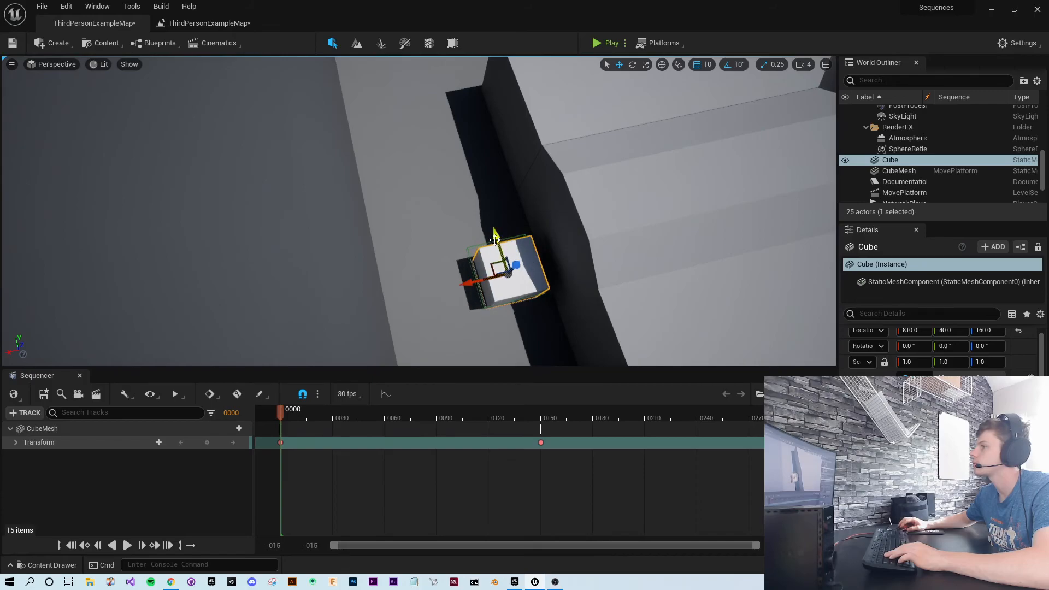
pyautogui.moveTo(495, 237); pyautogui.dragTo(492, 236)
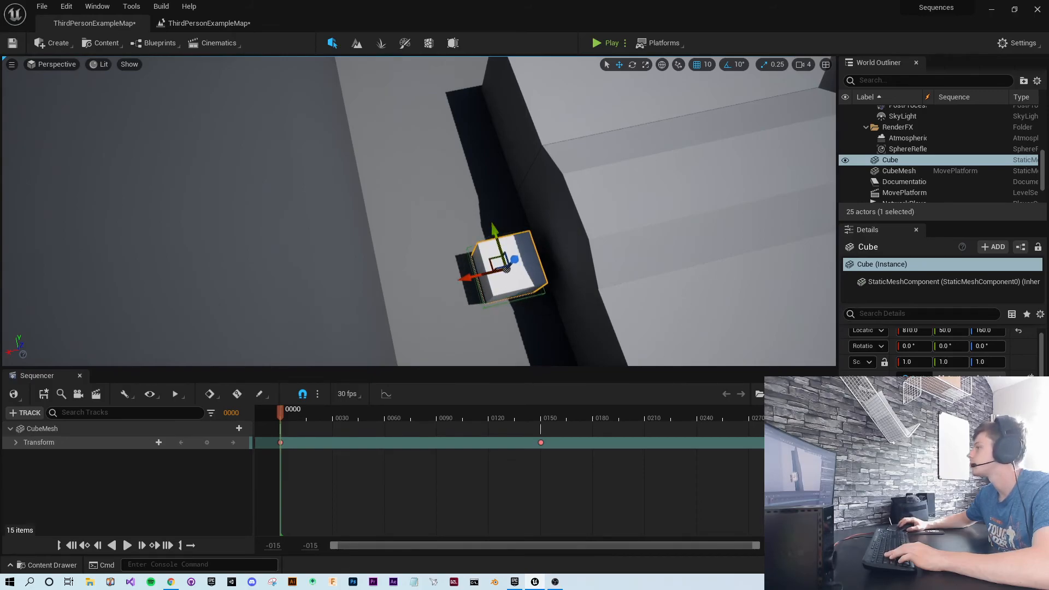
# Step: Flatten the cube into a thin slab on its vertical axis and snap it down onto the floor
pyautogui.scroll(-5, 940, 350)
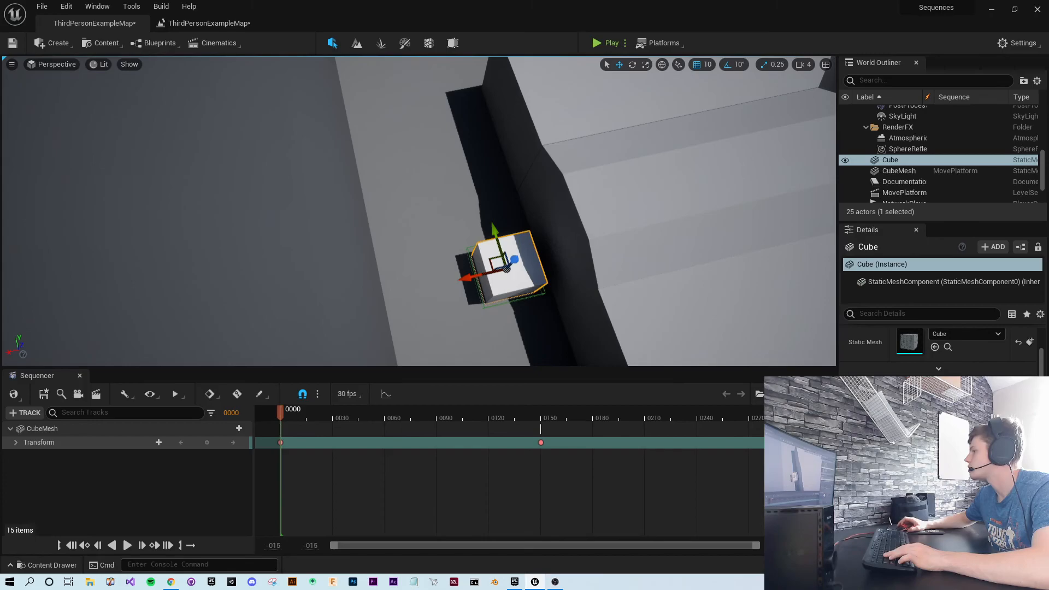
pyautogui.scroll(5, 940, 350)
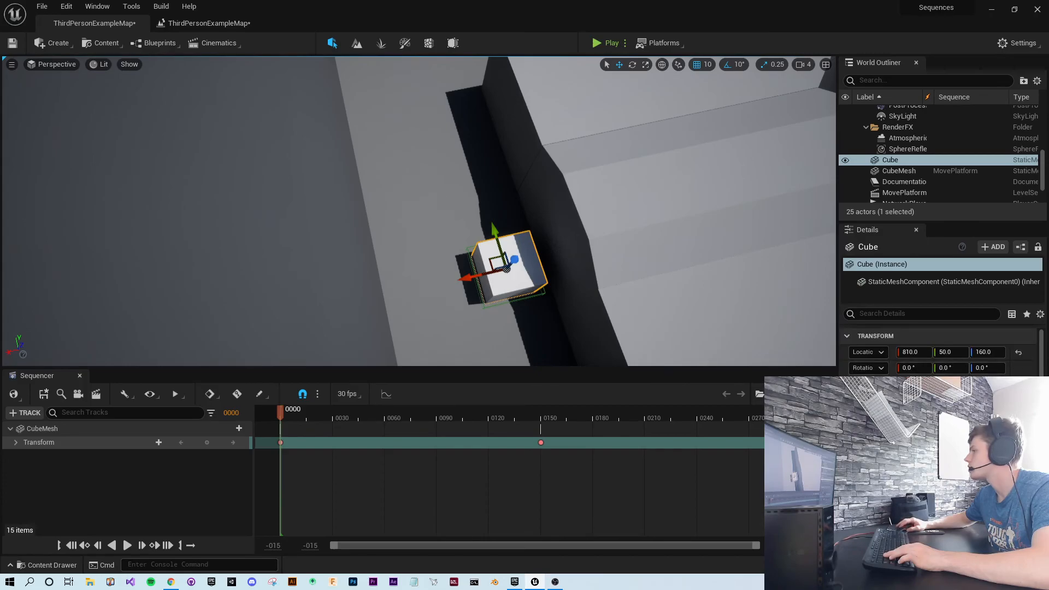
pyautogui.press('Return')
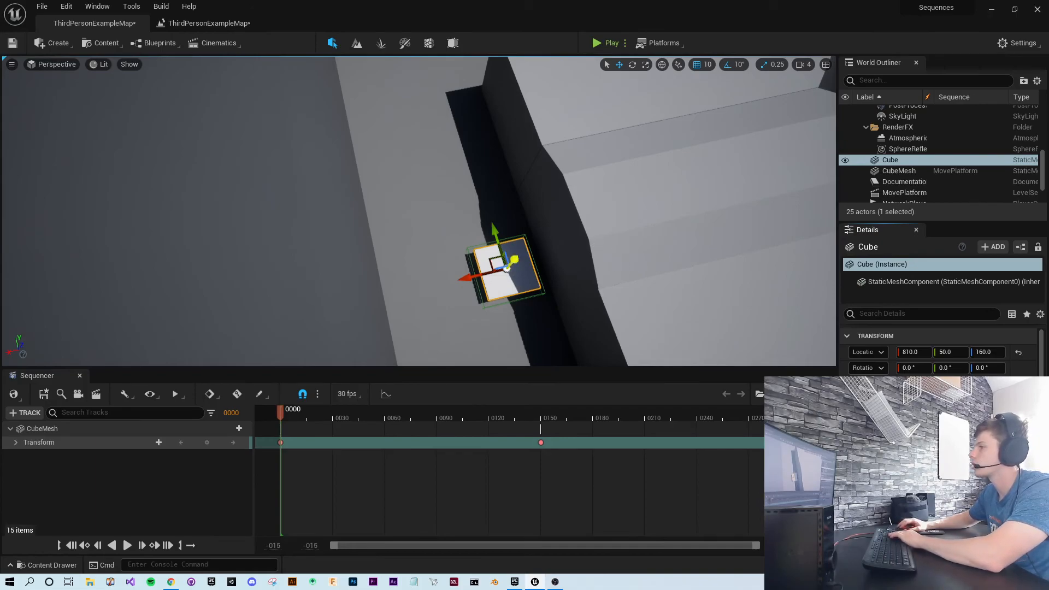
pyautogui.moveTo(513, 260); pyautogui.dragTo(519, 244)
pyautogui.press('End')
pyautogui.moveTo(520, 243); pyautogui.dragTo(465, 230, button='right')
pyautogui.moveTo(460, 203); pyautogui.dragTo(461, 147)
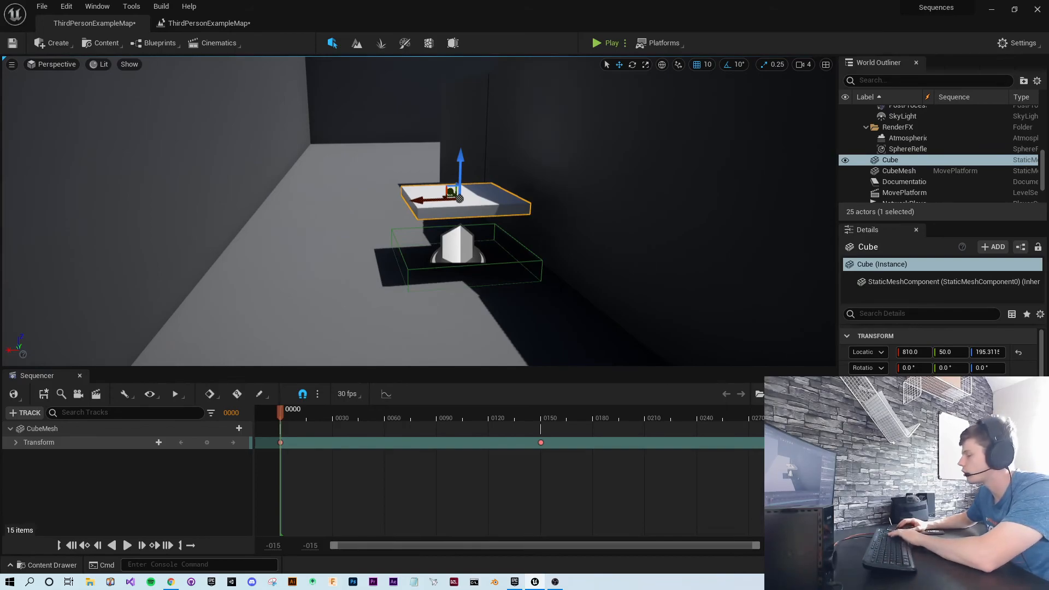
pyautogui.hotkey('ctrl', 'z')
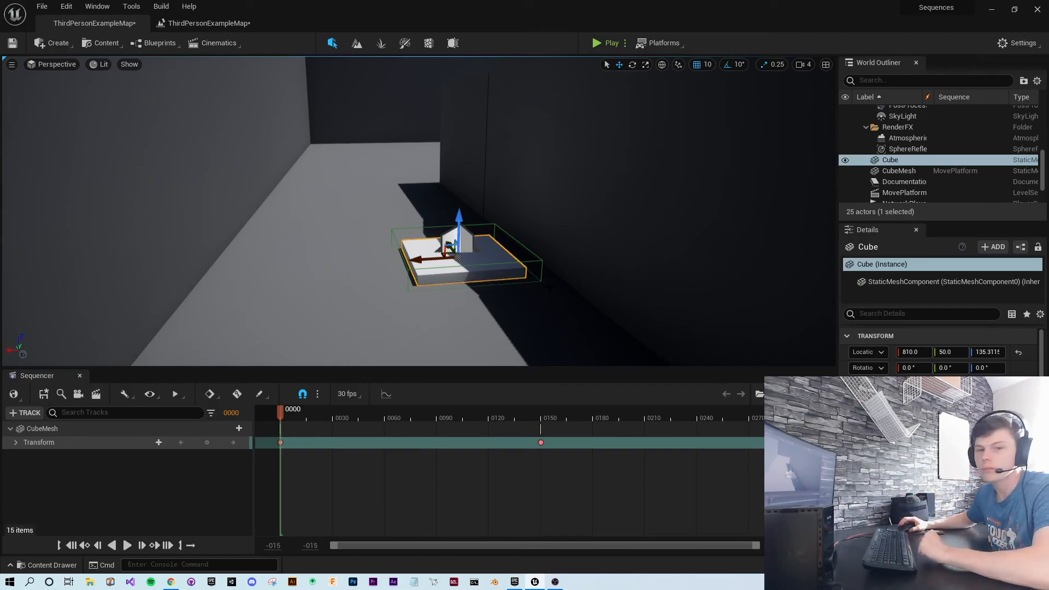
# Step: Rescale the trigger box so its outline closely matches the footprint of the flattened cube
pyautogui.moveTo(470, 316); pyautogui.dragTo(601, 306, button='right')
pyautogui.moveTo(436, 274); pyautogui.dragTo(590, 246, button='right')
pyautogui.moveTo(418, 211)
pyautogui.mouseDown(button='right')
pyautogui.moveTo(407, 195)
pyautogui.moveTo(402, 339)
pyautogui.moveTo(371, 153)
pyautogui.moveTo(426, 208)
pyautogui.mouseUp(button='right')
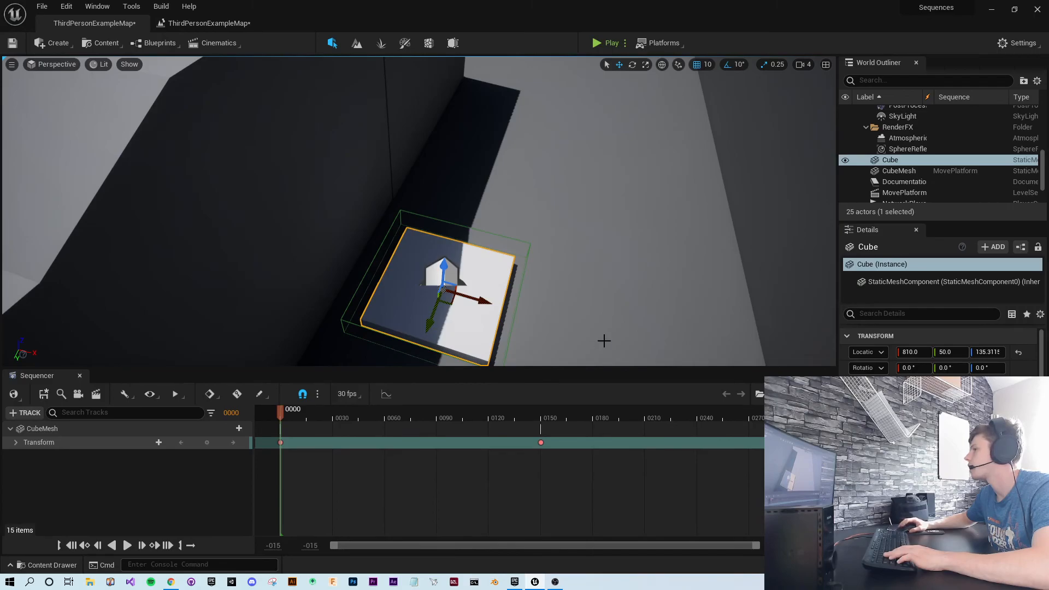
pyautogui.click(533, 252)
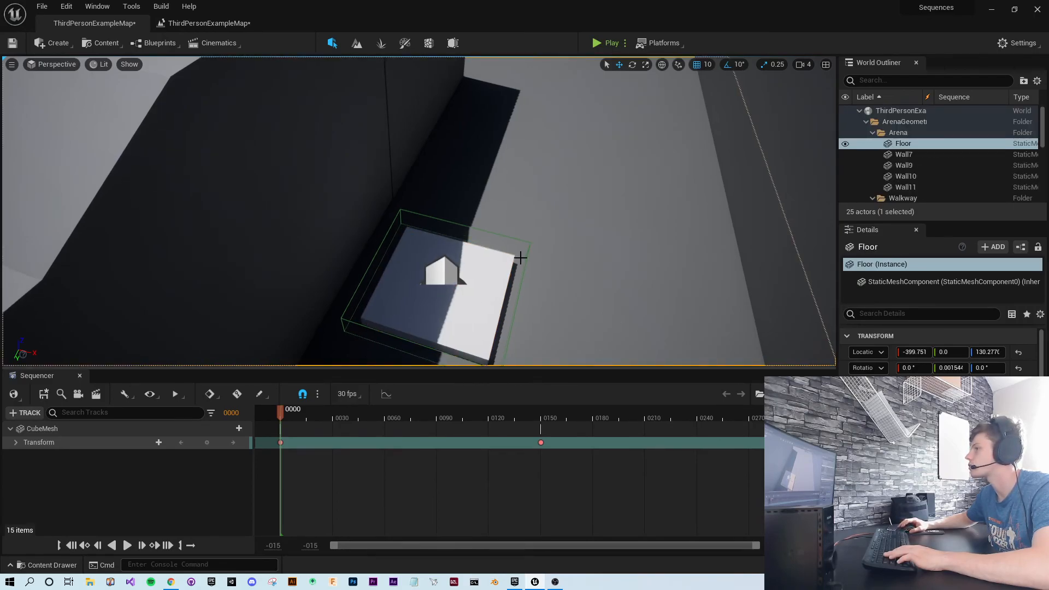
pyautogui.click(437, 276)
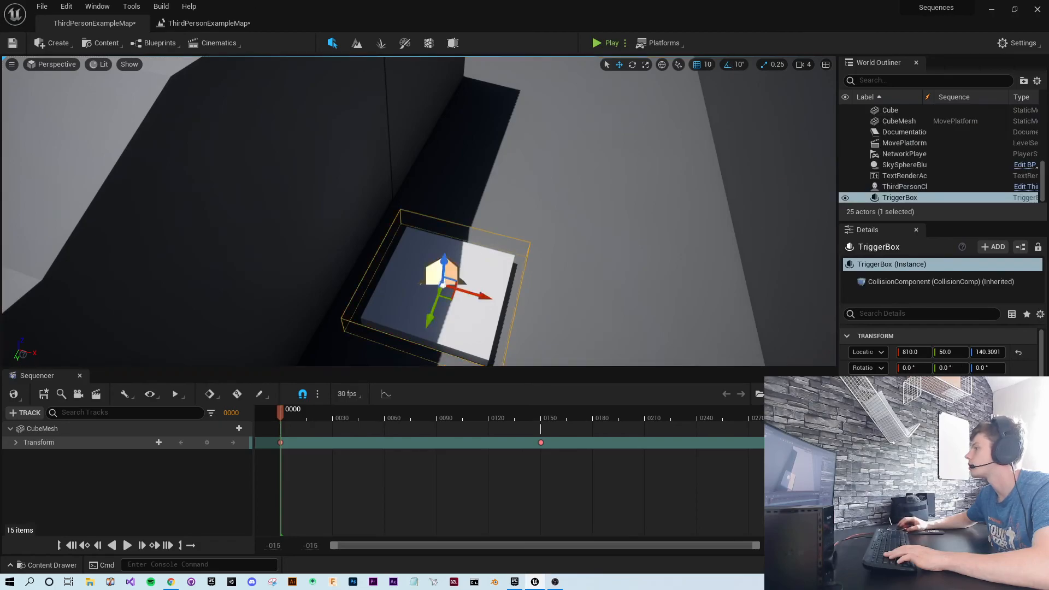
pyautogui.press('Tab')
pyautogui.press('Tab')
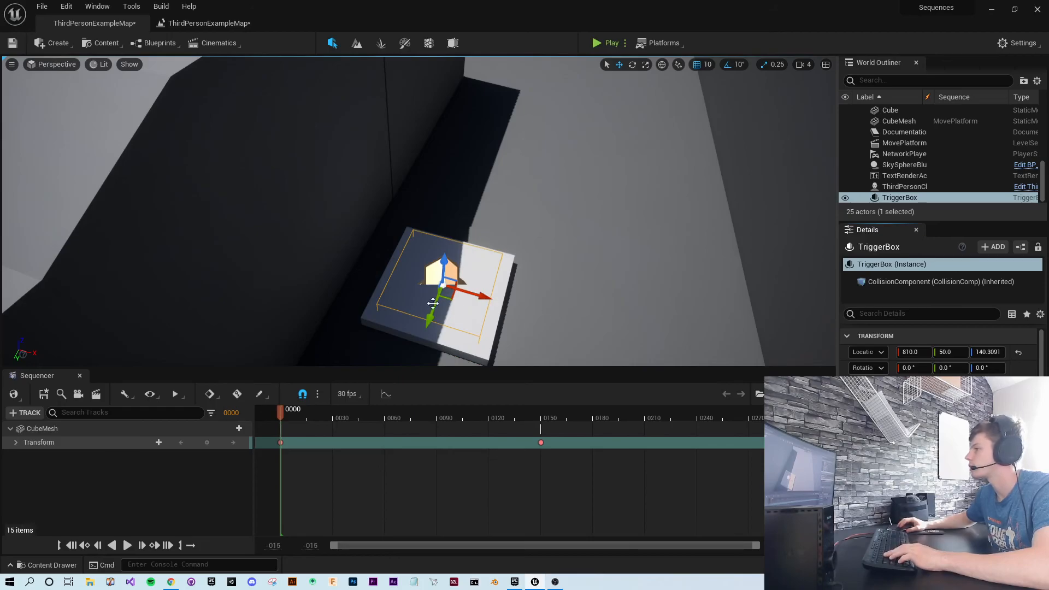
pyautogui.press('Return')
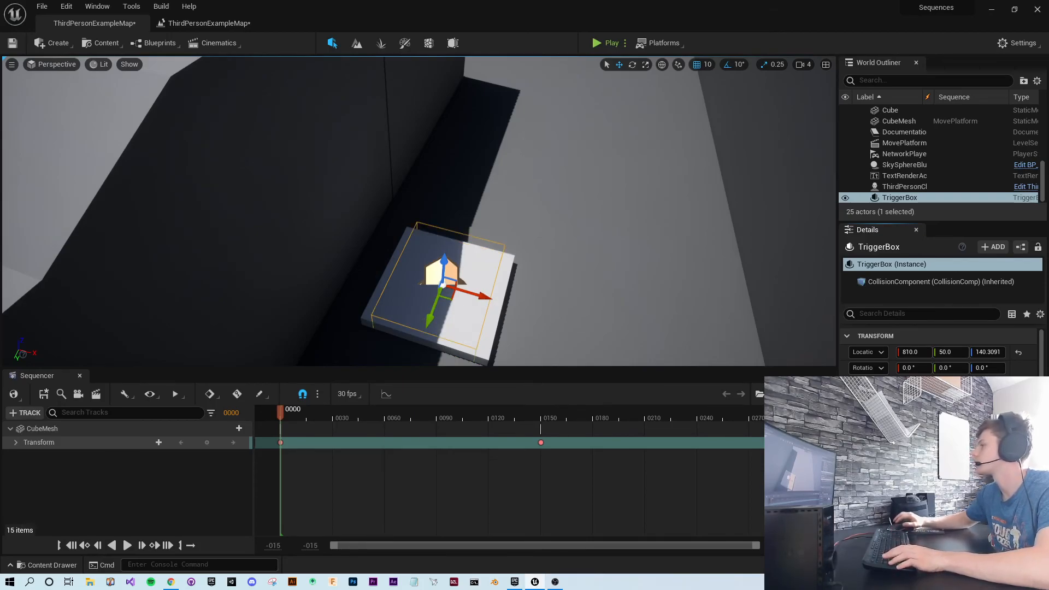
pyautogui.press('Return')
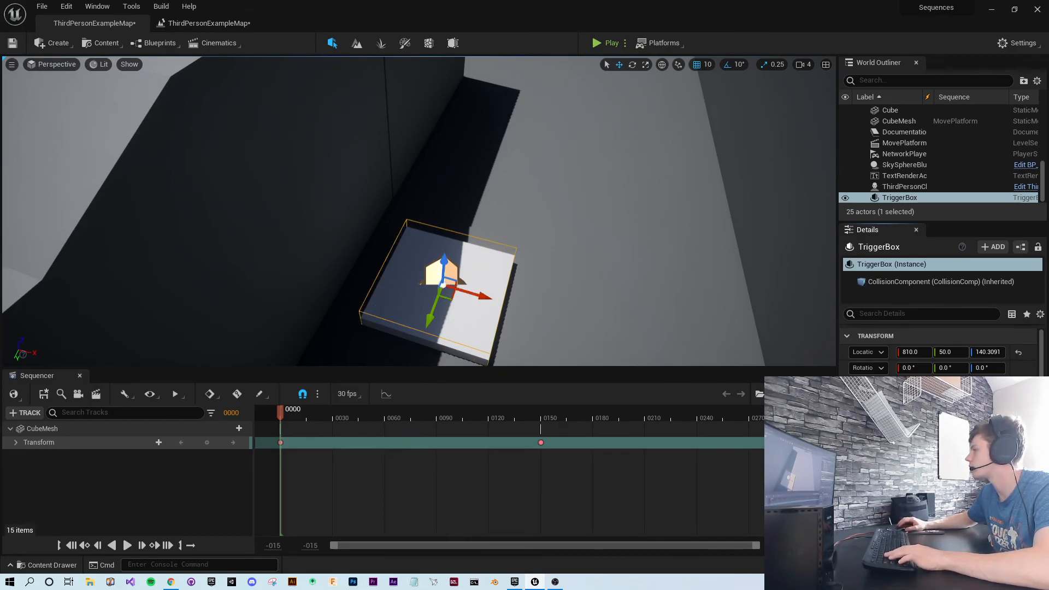
pyautogui.press('Return')
pyautogui.moveTo(530, 312)
pyautogui.mouseDown(button='right')
pyautogui.moveTo(514, 257)
pyautogui.moveTo(528, 306)
pyautogui.mouseUp(button='right')
pyautogui.moveTo(423, 345); pyautogui.dragTo(421, 342, button='right')
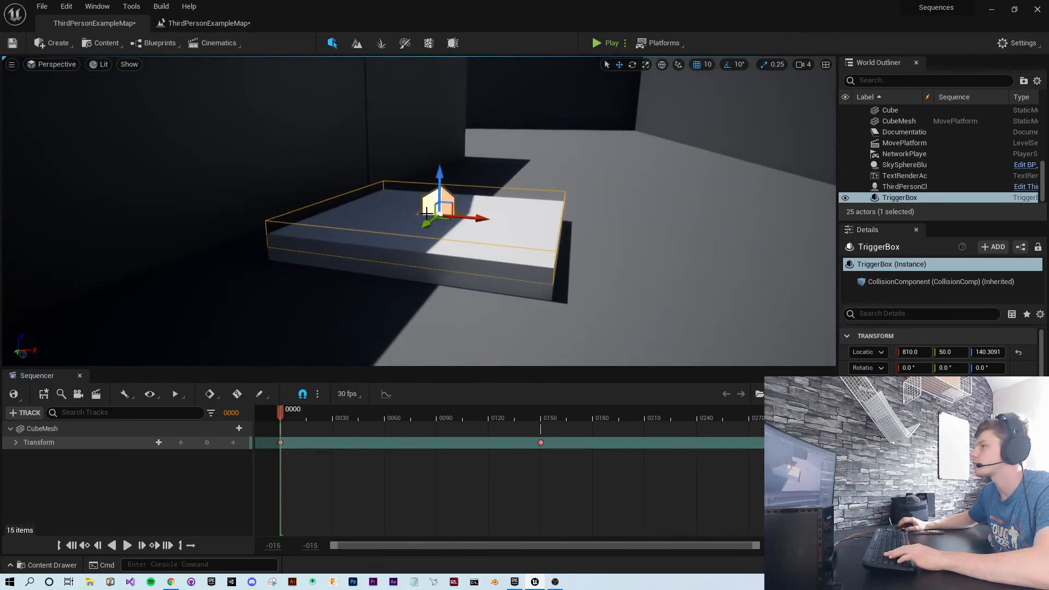
pyautogui.moveTo(463, 276); pyautogui.dragTo(603, 226, button='right')
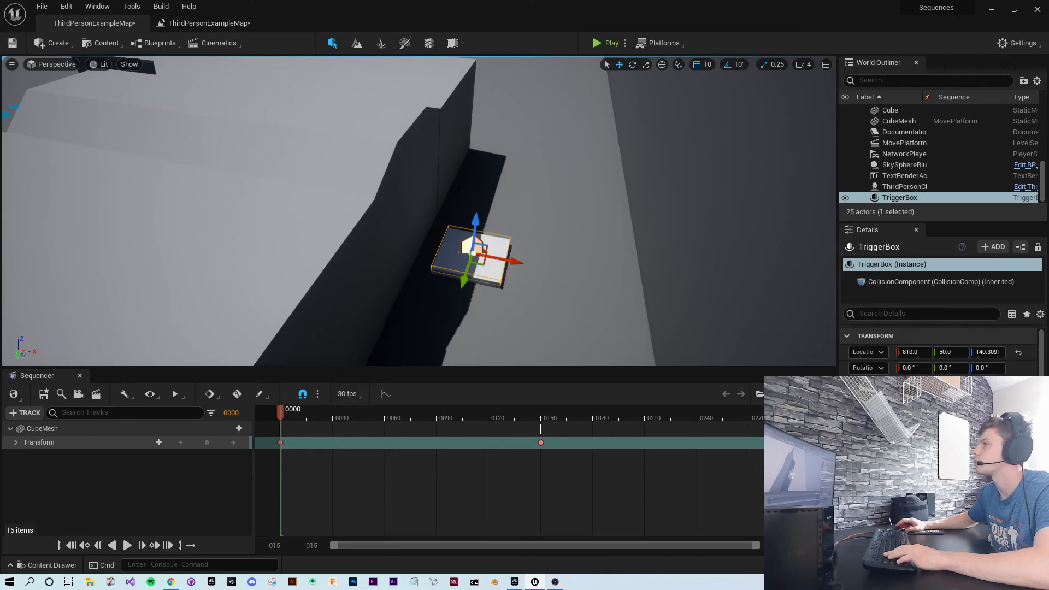
# Step: Play the level, run the character over the raised walkway and jump onto the platform, and end the play test
pyautogui.click(598, 42)
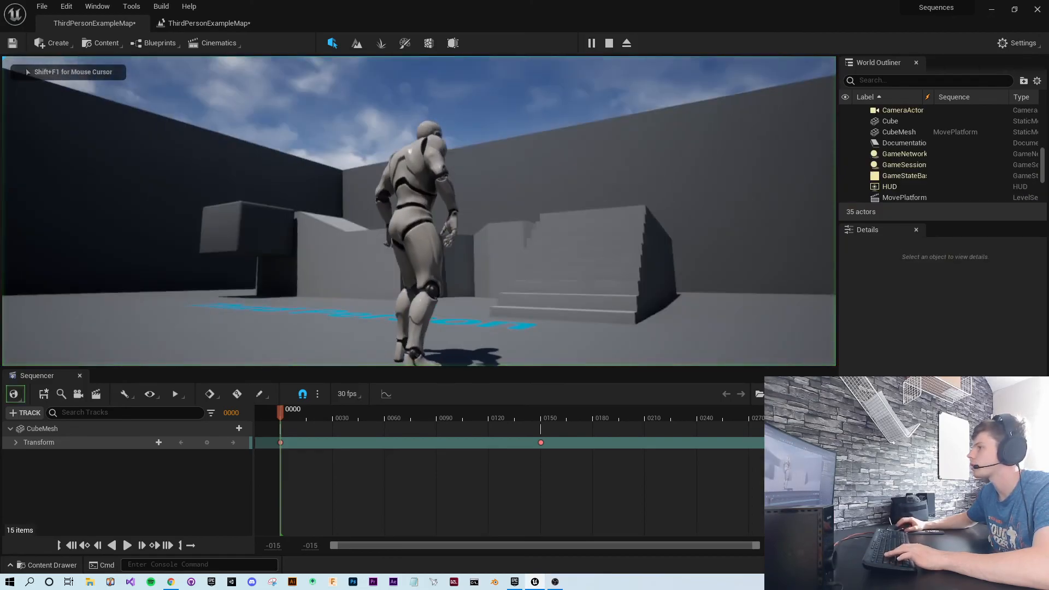
pyautogui.press('w')
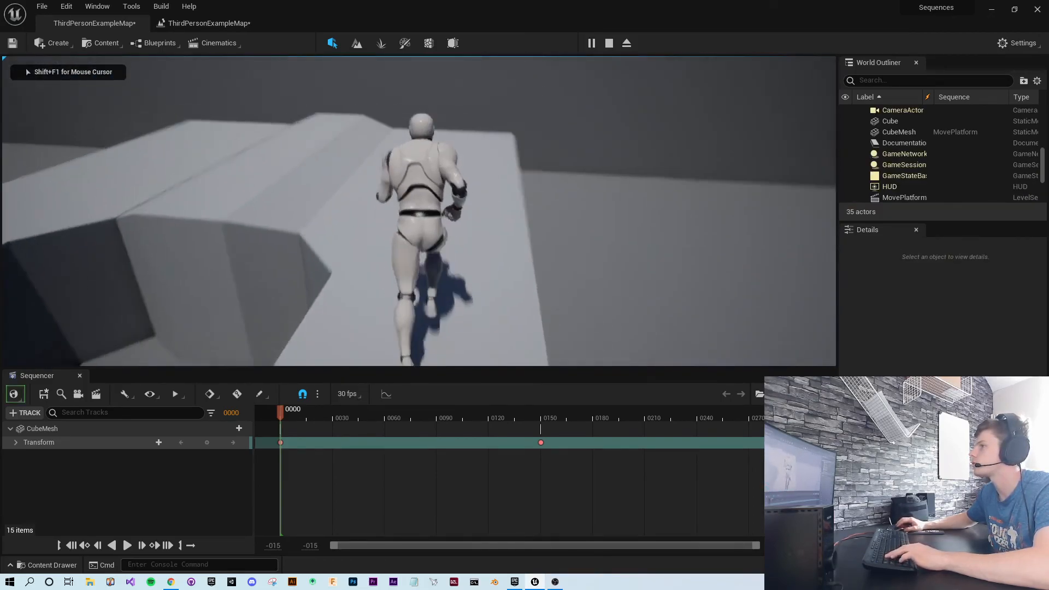
pyautogui.press('w')
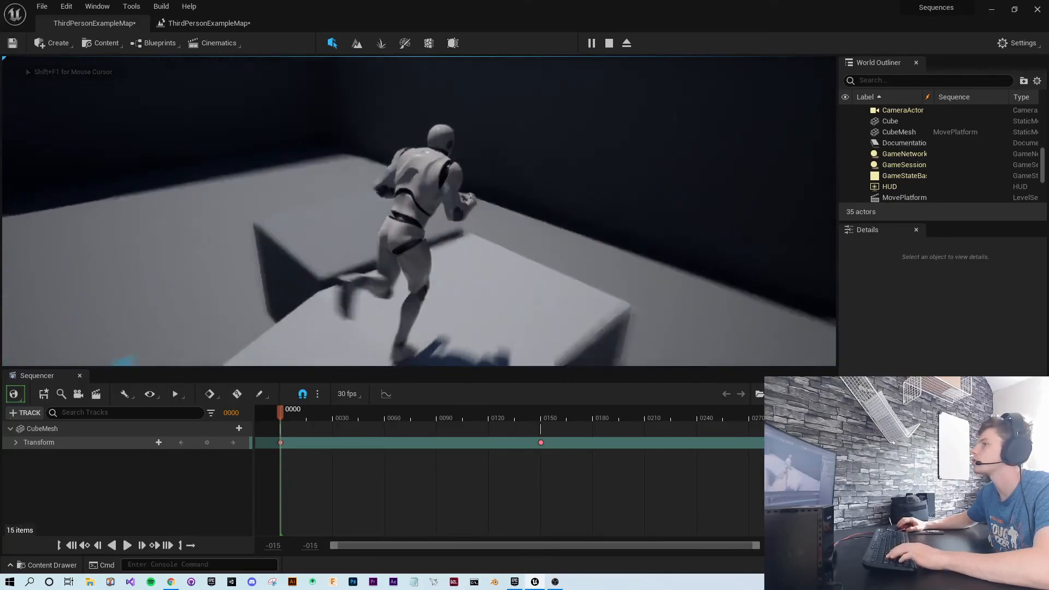
pyautogui.press('w')
pyautogui.press('space')
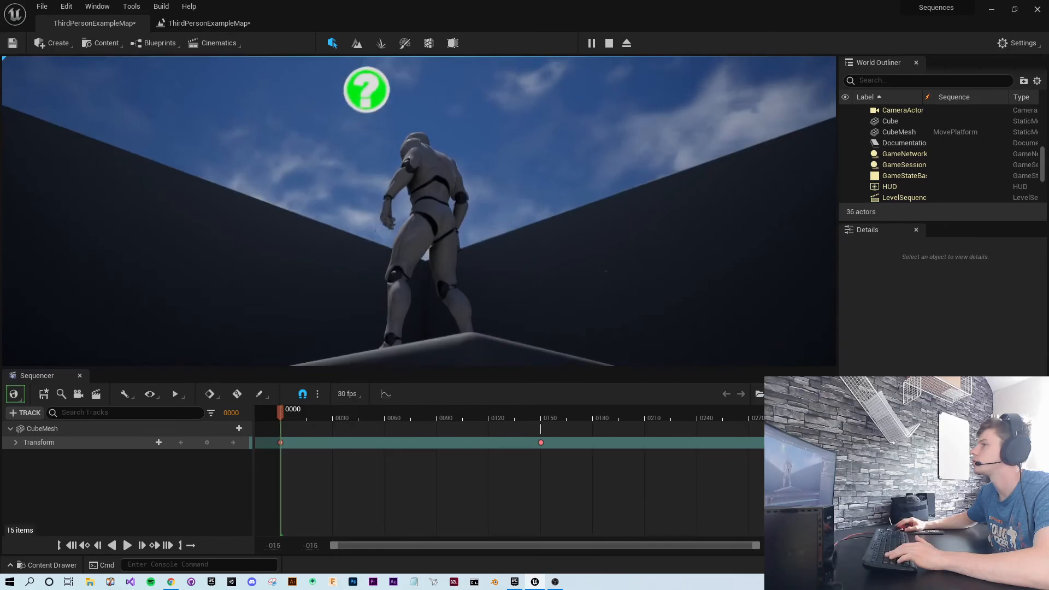
pyautogui.press('Escape')
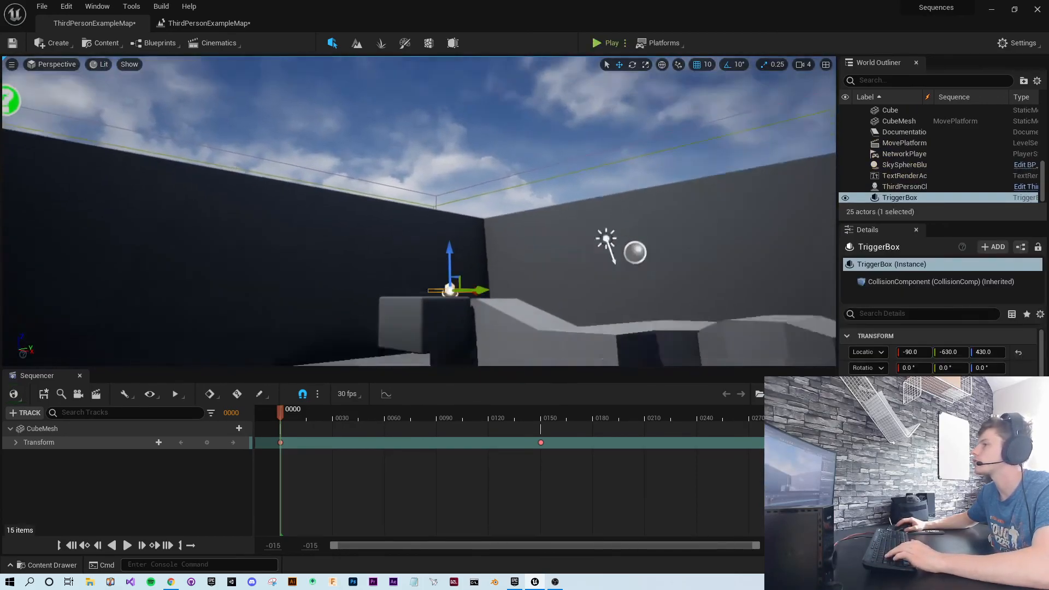
# Step: Undo the last relocation of the trigger box
pyautogui.press('w')
pyautogui.moveTo(419, 211); pyautogui.dragTo(727, 246, button='right')
pyautogui.press('w')
pyautogui.press('s')
pyautogui.press('s')
pyautogui.press('w')
pyautogui.moveTo(470, 223); pyautogui.dragTo(467, 222, button='right')
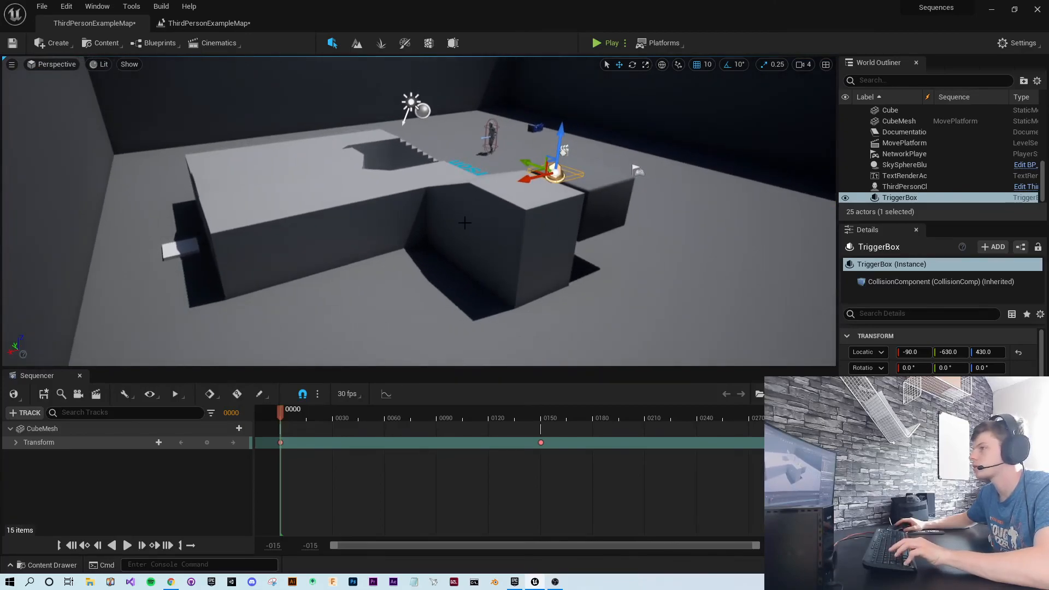
pyautogui.hotkey('ctrl', 'z')
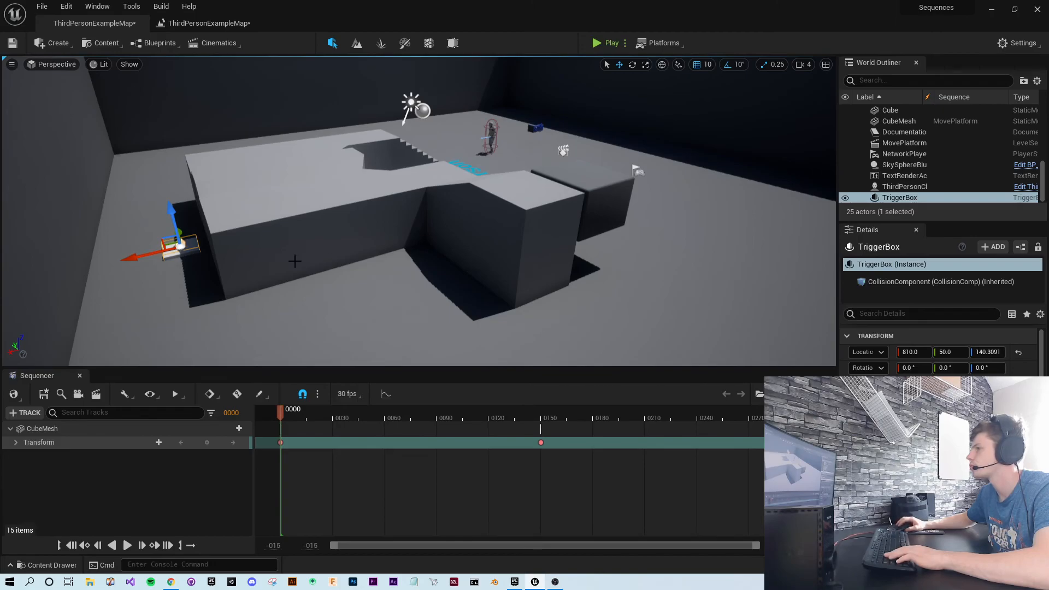
pyautogui.moveTo(279, 416); pyautogui.dragTo(283, 440)
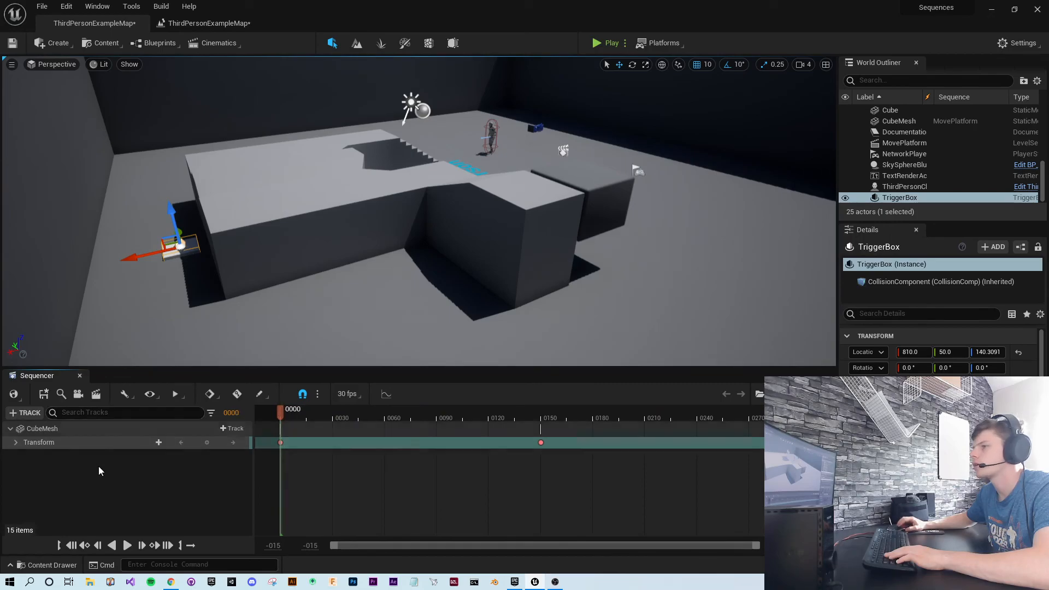
pyautogui.click(157, 317)
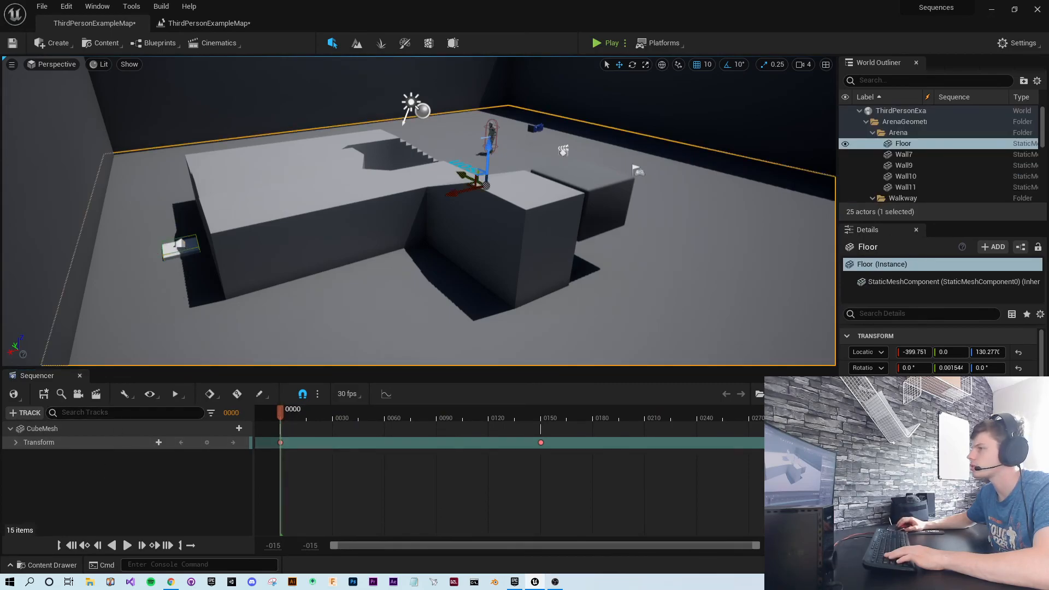
pyautogui.click(183, 250)
# Step: Start a play test, release the mouse cursor, and select the TriggerBox actor to check its location
pyautogui.click(611, 44)
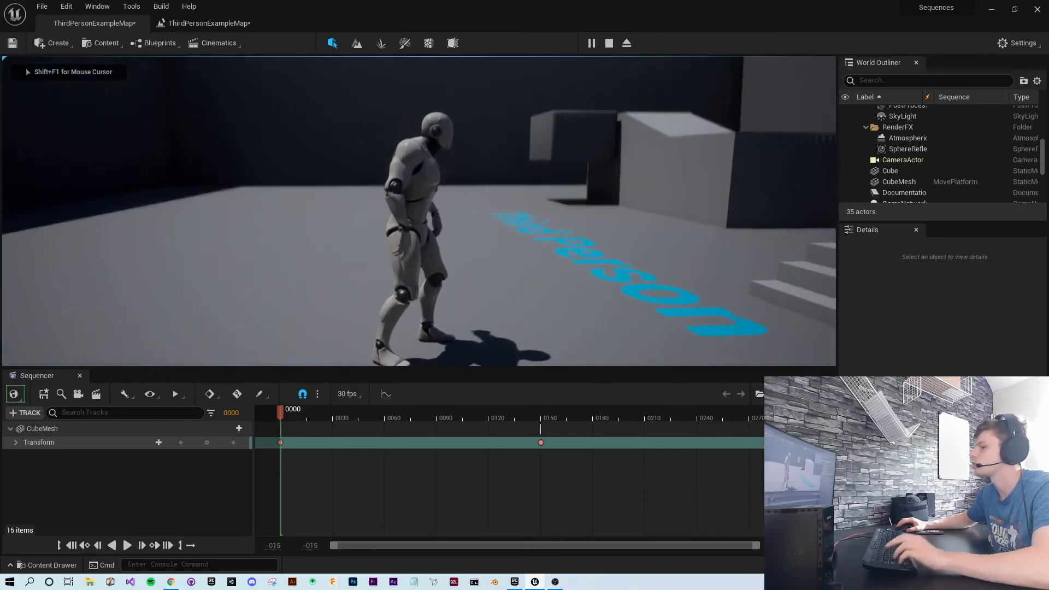
pyautogui.hotkey('shift', 'F1')
pyautogui.scroll(-5, 929, 158)
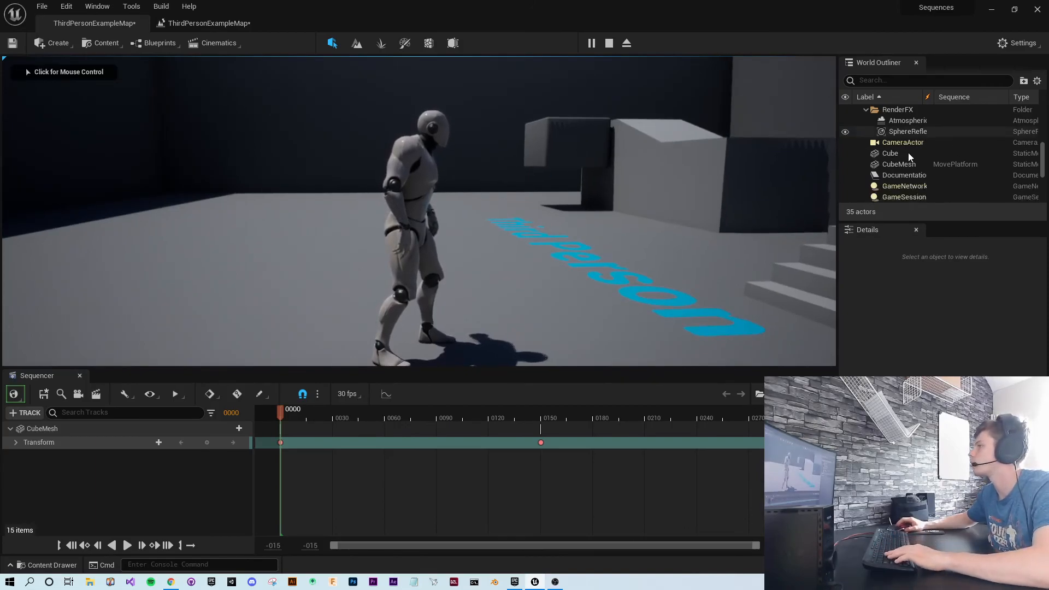
pyautogui.click(891, 198)
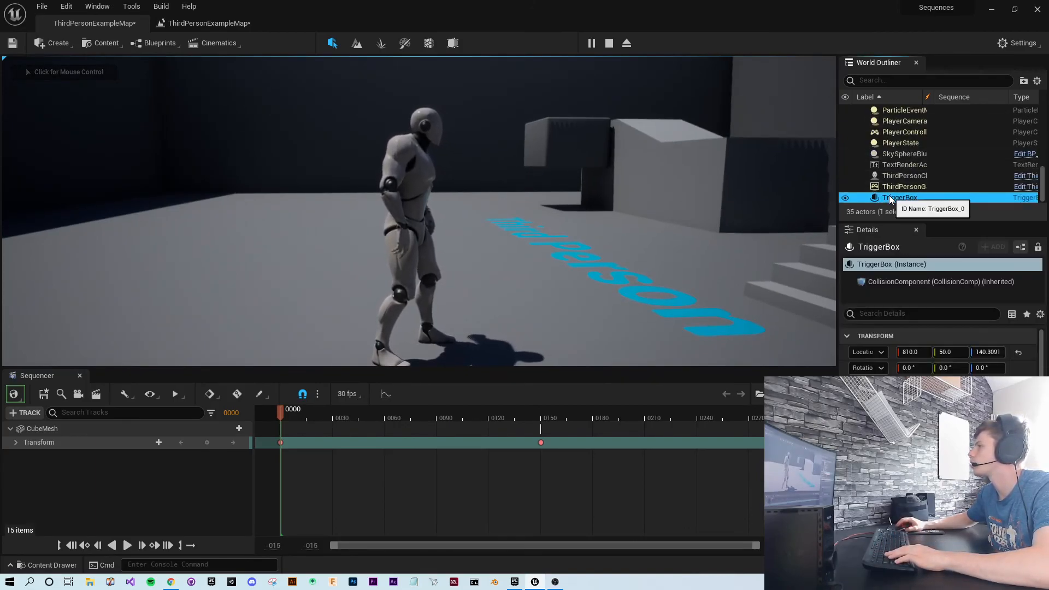
# Step: Run the character past the stairs to the flattened cube to test the trigger, and end the play test
pyautogui.click(628, 192)
pyautogui.press('w')
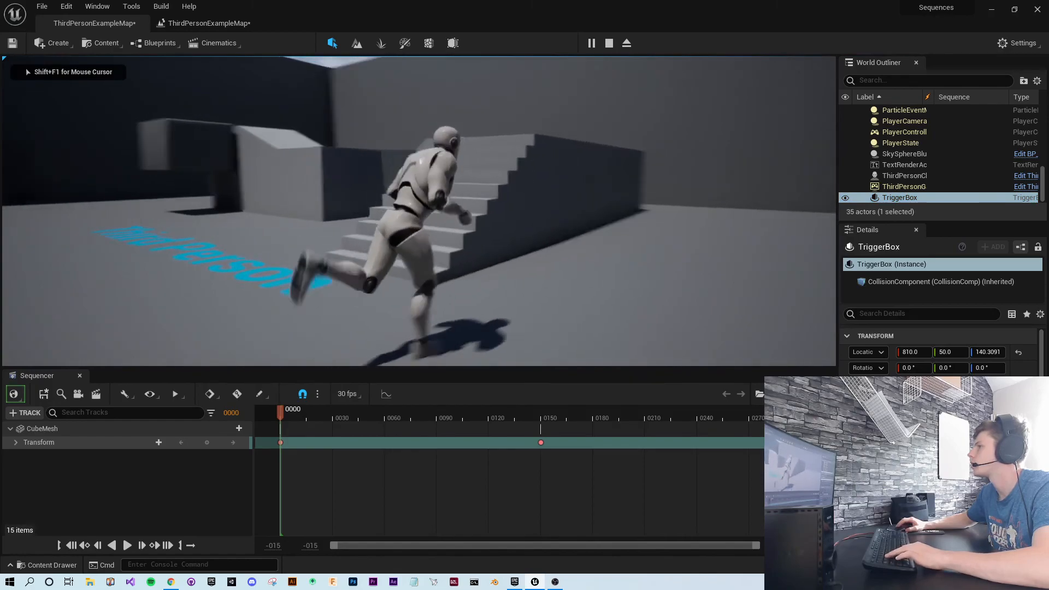
pyautogui.press('d')
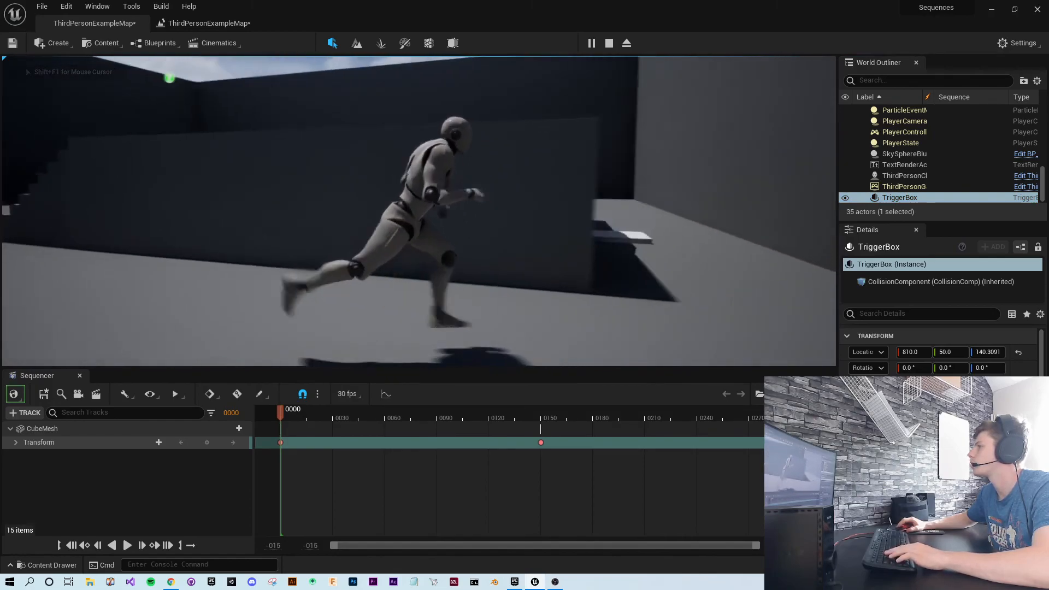
pyautogui.press('w')
pyautogui.press('a')
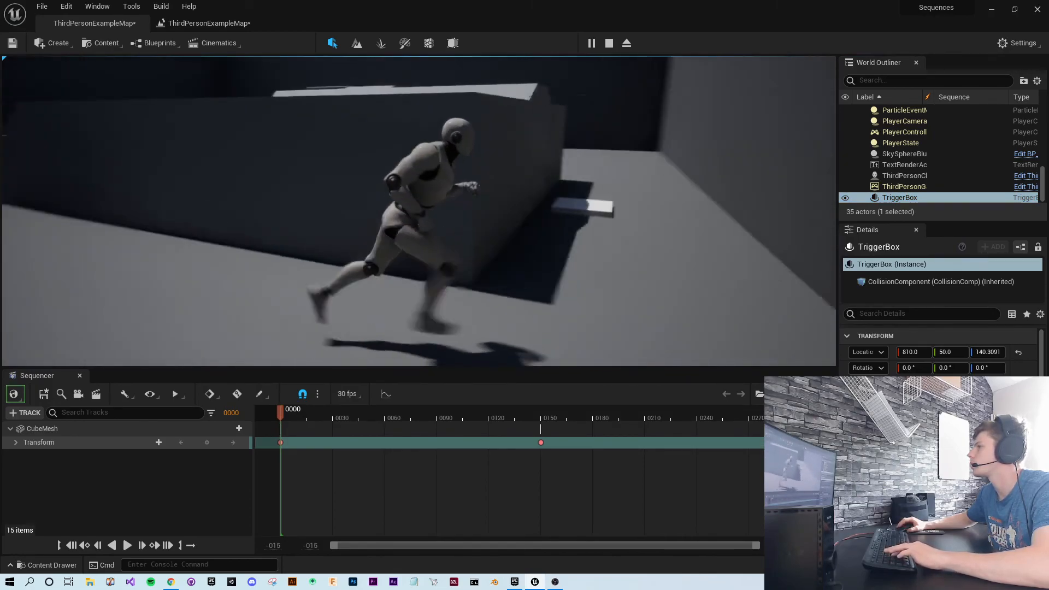
pyautogui.press('w')
pyautogui.press('d')
pyautogui.press('d')
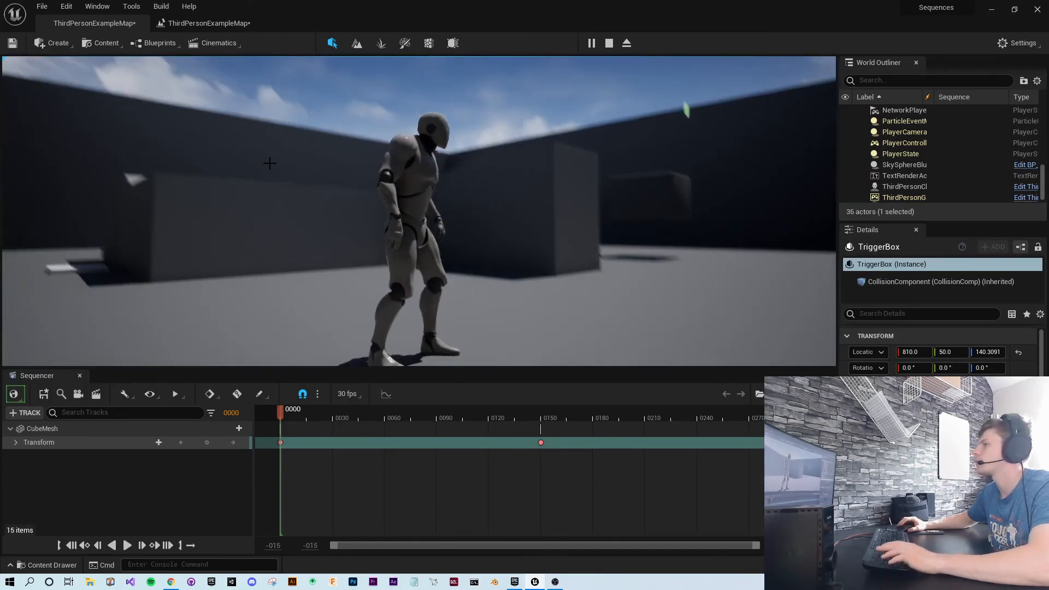
pyautogui.press('Escape')
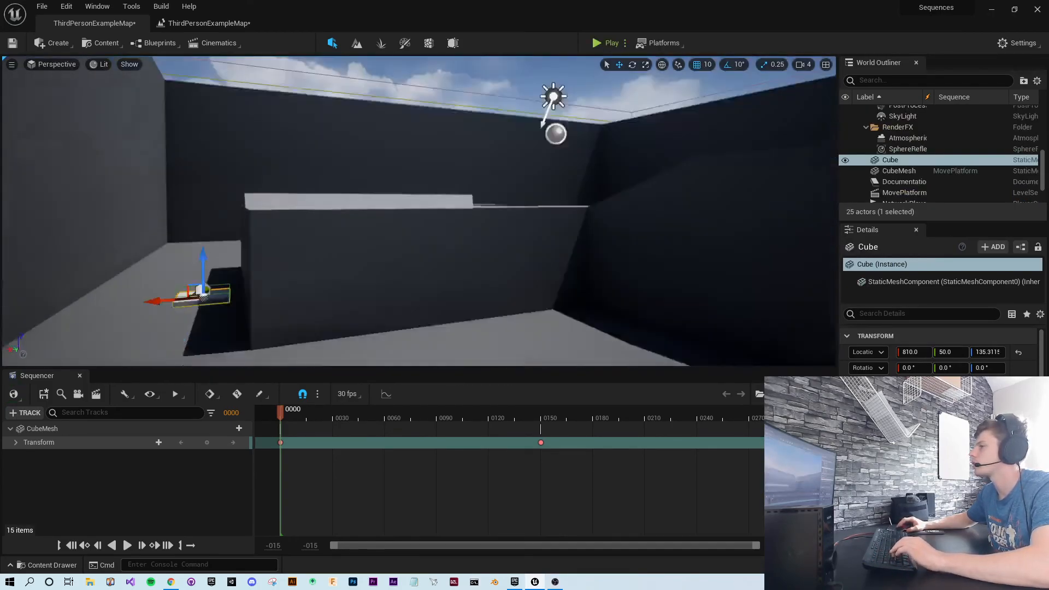
# Step: Start a play test and run the character up the stairs and over the raised walkway to the platform
pyautogui.press('s')
pyautogui.moveTo(531, 201); pyautogui.dragTo(572, 221, button='right')
pyautogui.press('w')
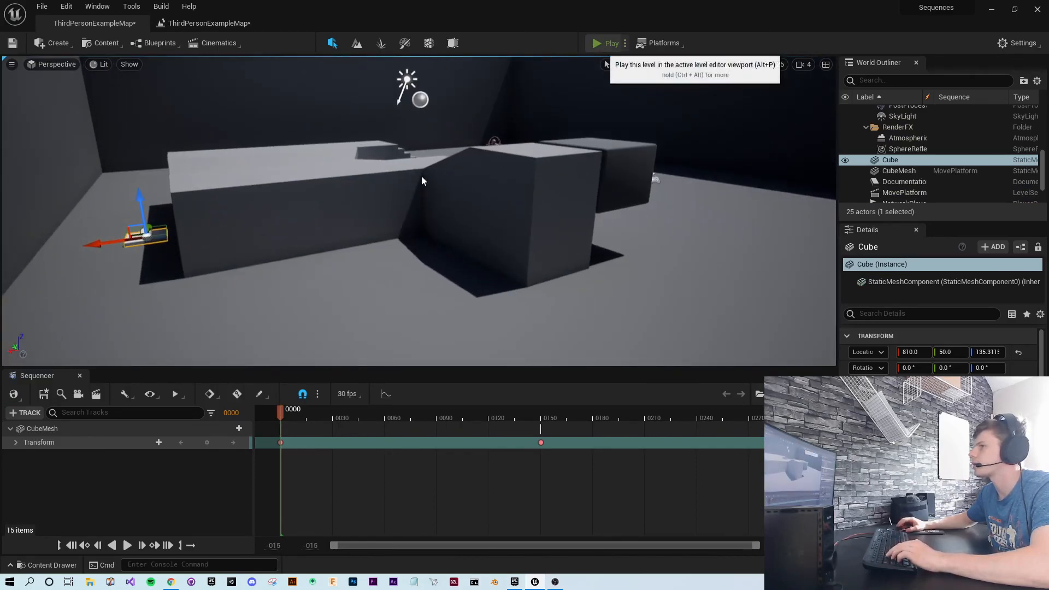
pyautogui.click(604, 44)
pyautogui.press('w')
pyautogui.press('w')
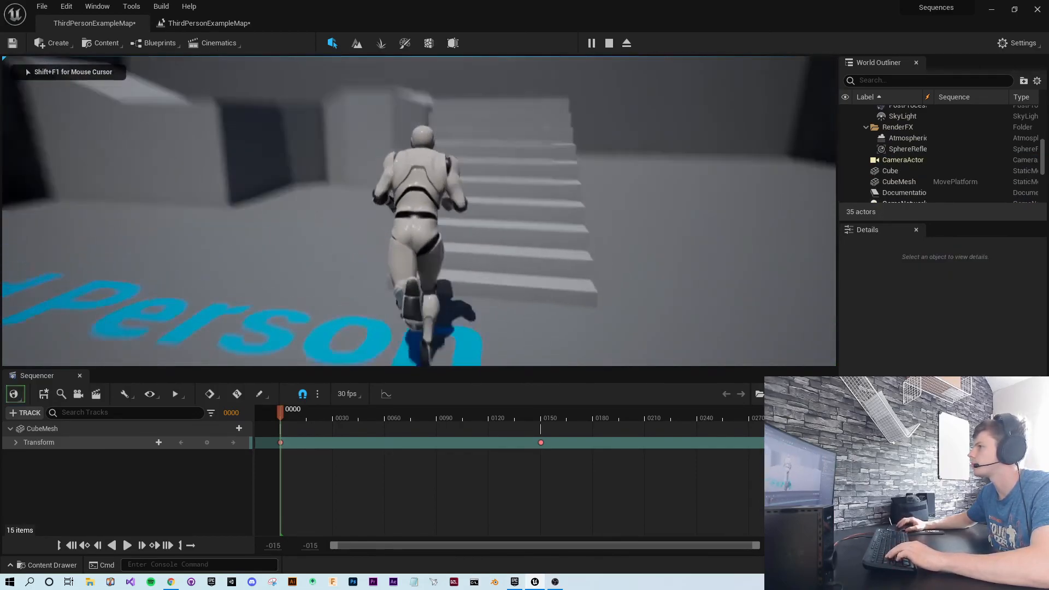
pyautogui.press('w')
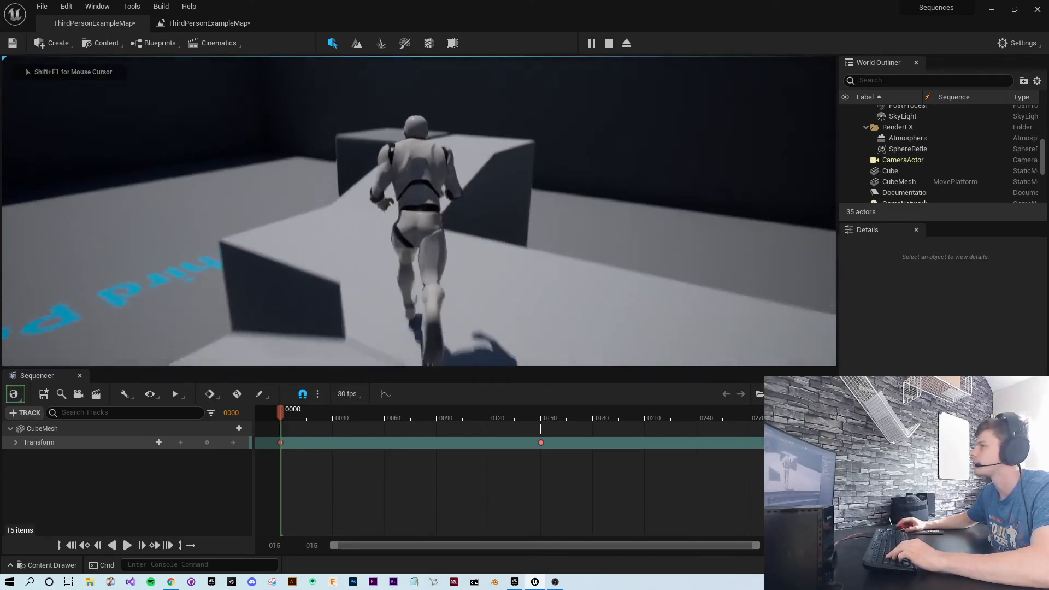
pyautogui.press('w')
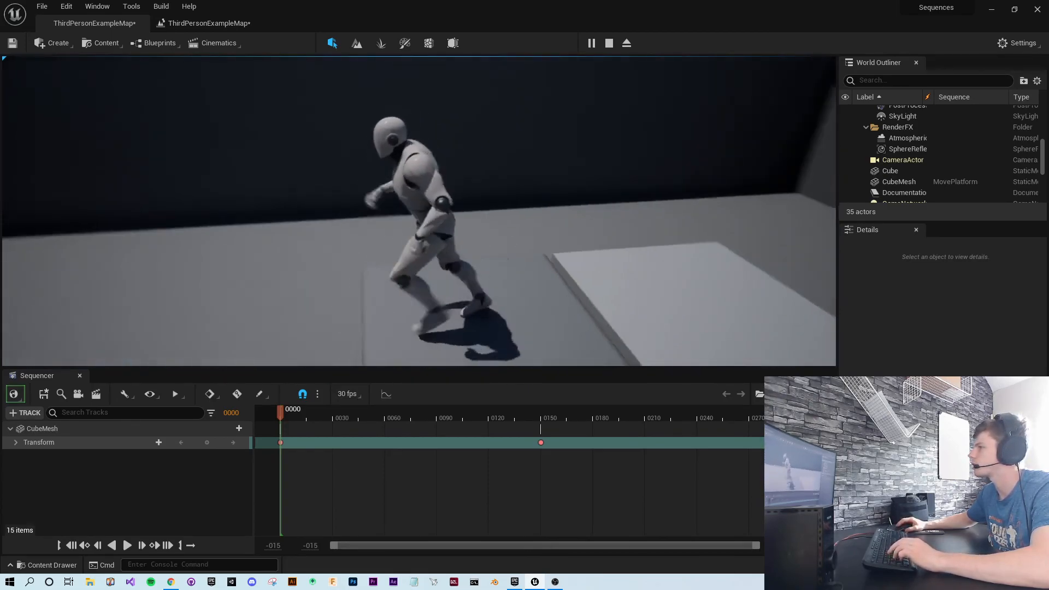
pyautogui.press('w')
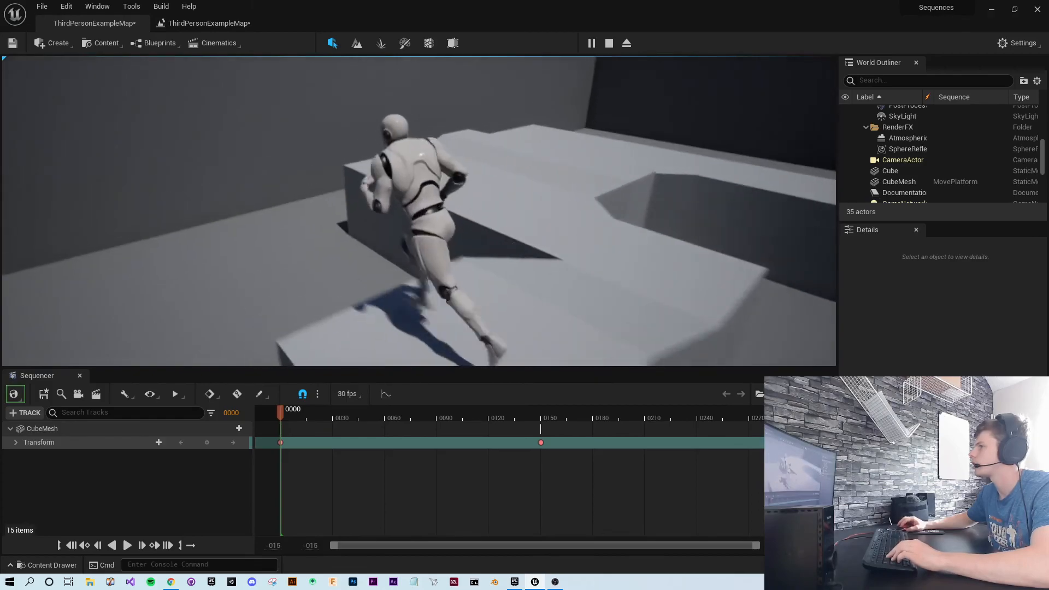
pyautogui.press('w')
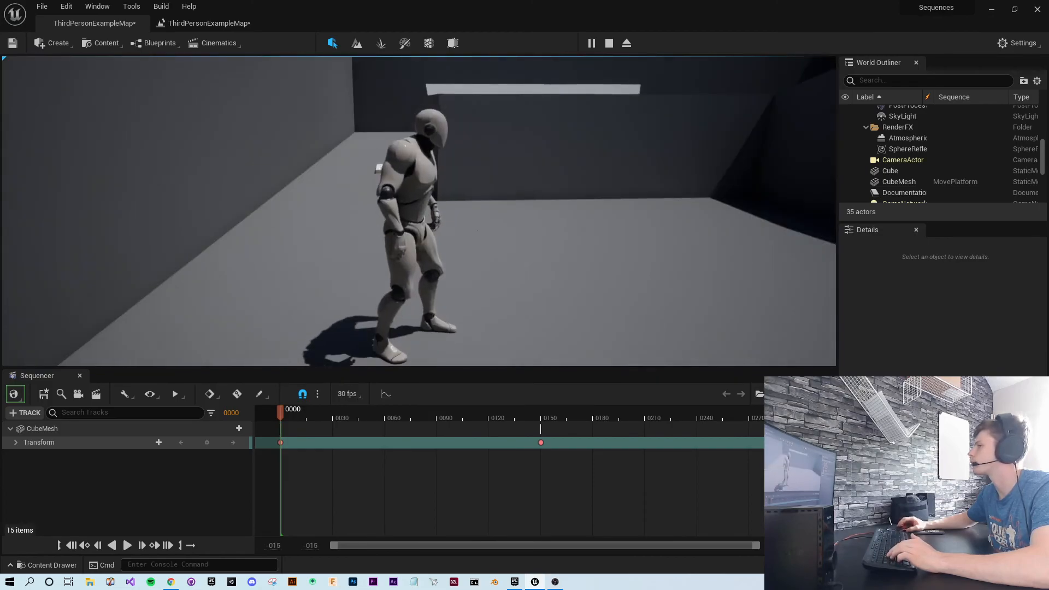
# Step: Run the character onto the flattened cube to fire the trigger, go around to watch the platform, and end the play test
pyautogui.press('s')
pyautogui.press('w')
pyautogui.press('a')
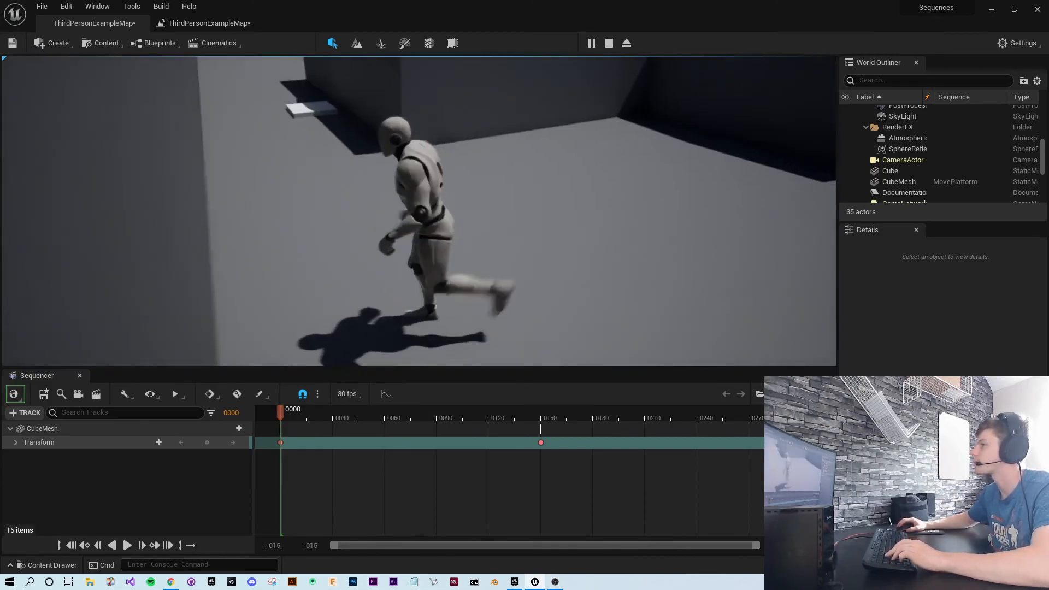
pyautogui.press('a')
pyautogui.press('w')
pyautogui.press('d')
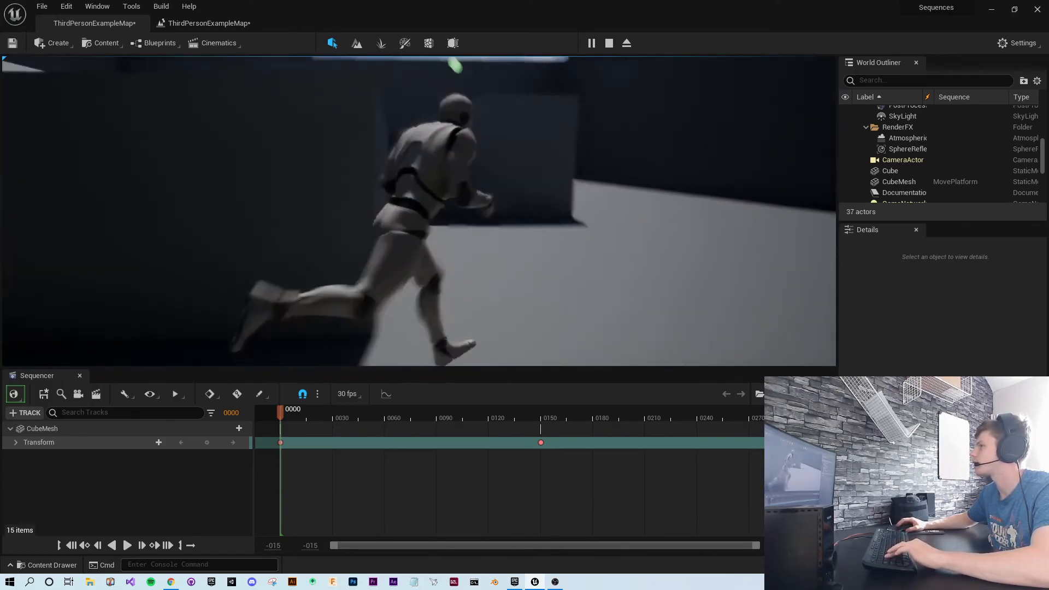
pyautogui.press('w')
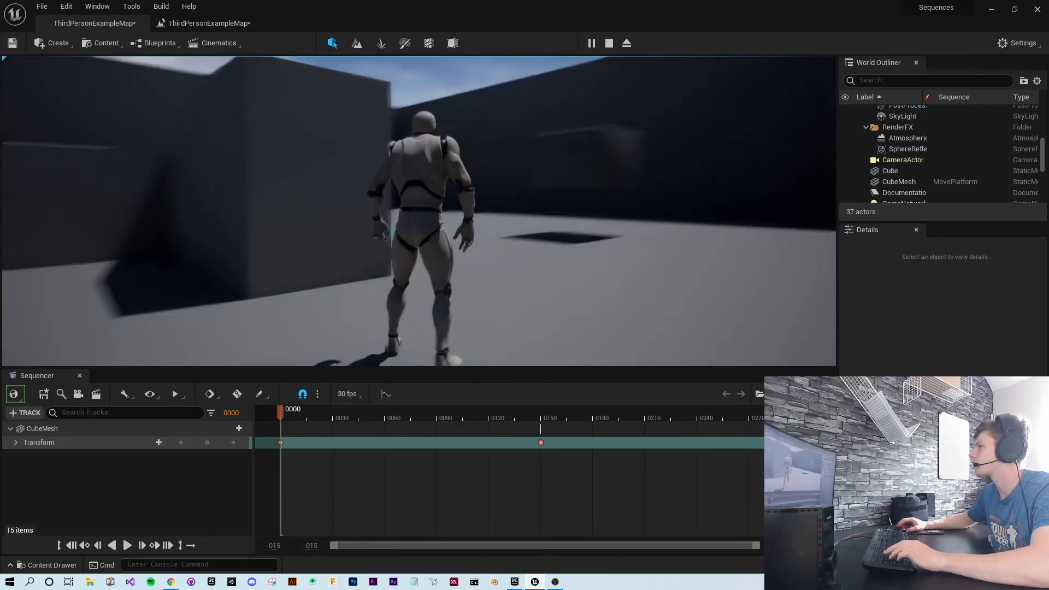
pyautogui.press('d')
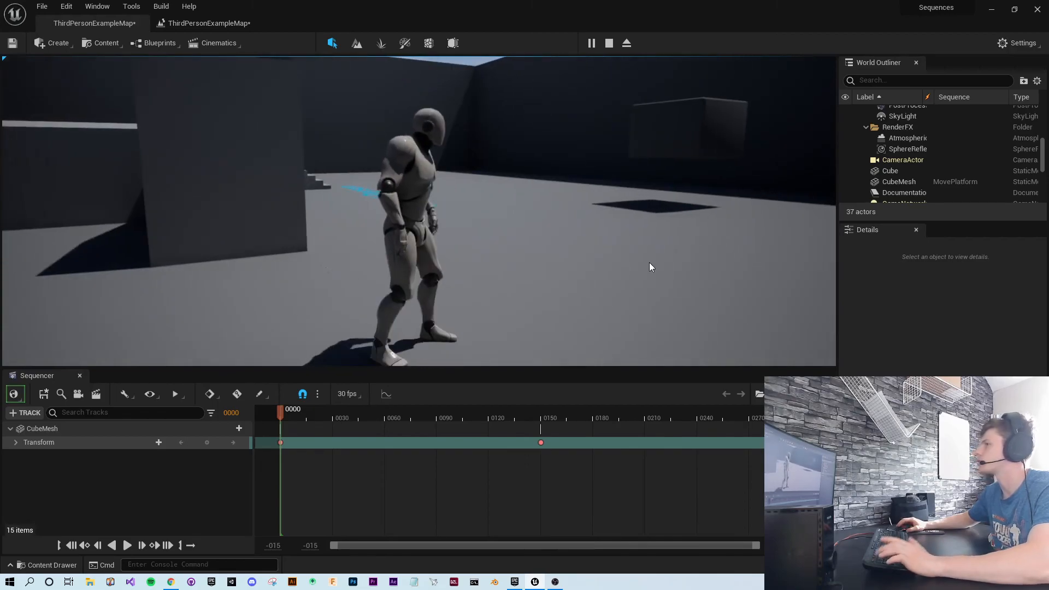
pyautogui.press('Escape')
# Step: Play the level again, run the character over the walkway and down towards the flattened cube, and end the play test
pyautogui.moveTo(684, 244); pyautogui.dragTo(580, 244, button='right')
pyautogui.press('s')
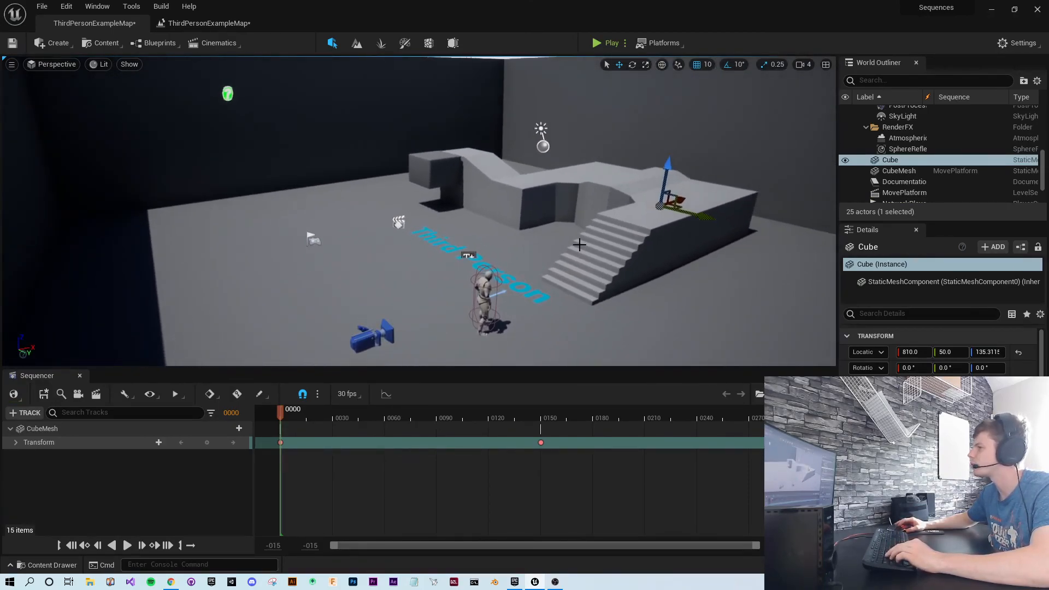
pyautogui.click(600, 43)
pyautogui.press('w')
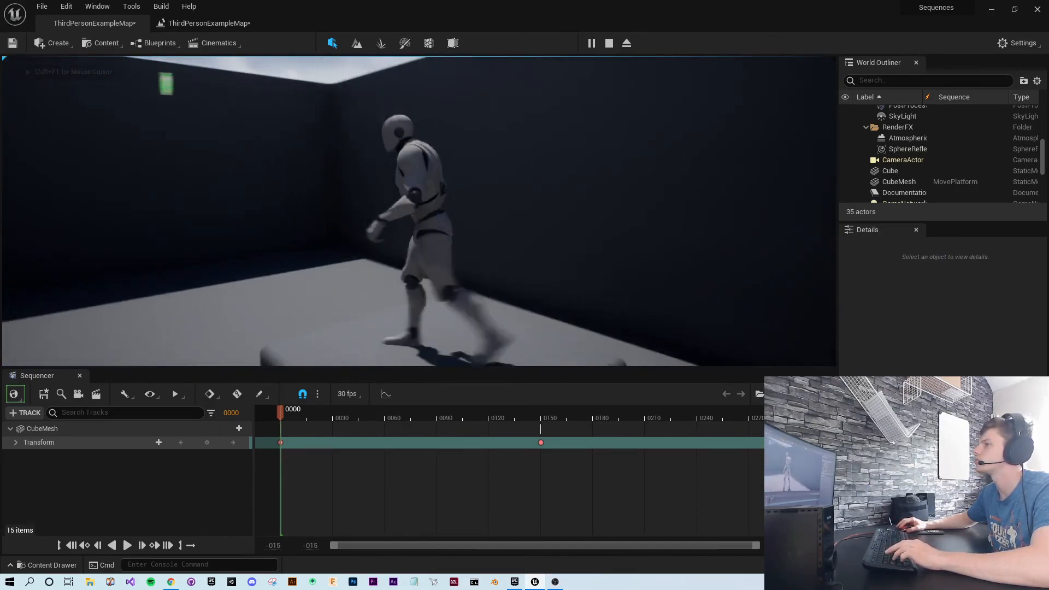
pyautogui.press('w')
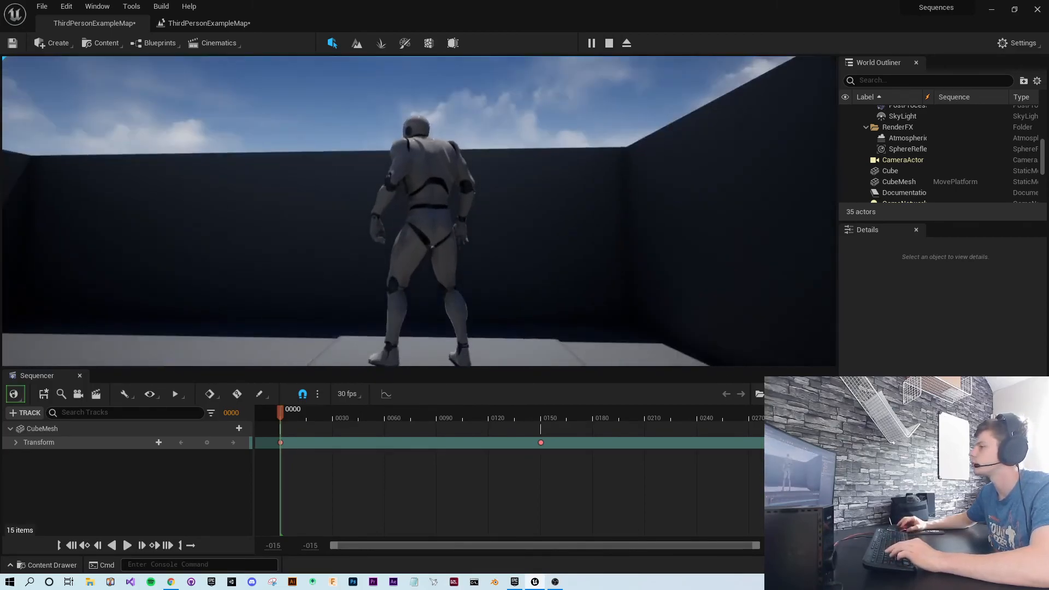
pyautogui.press('s')
pyautogui.press('a')
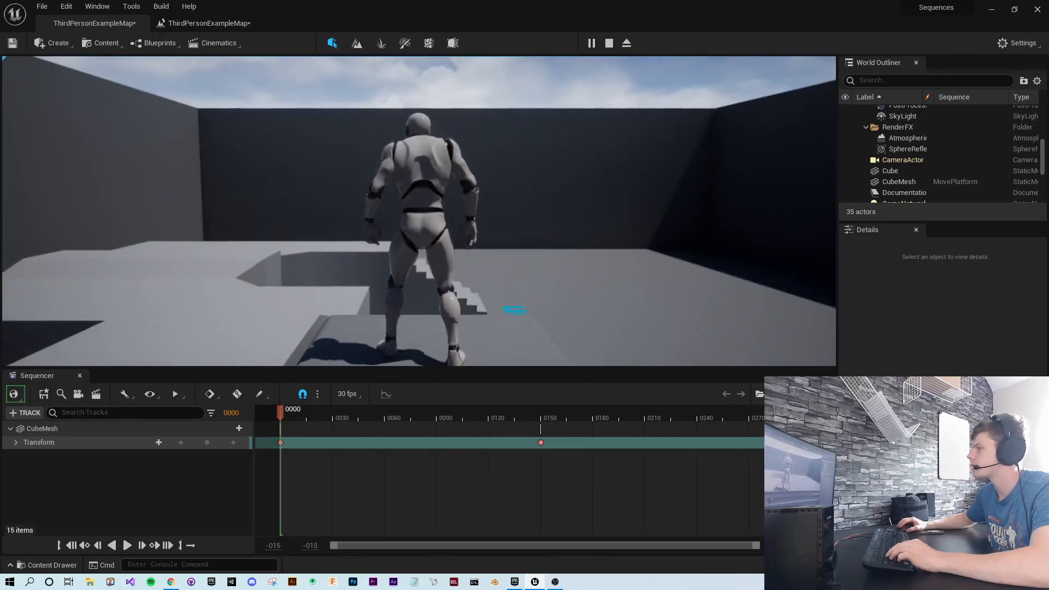
pyautogui.press('w')
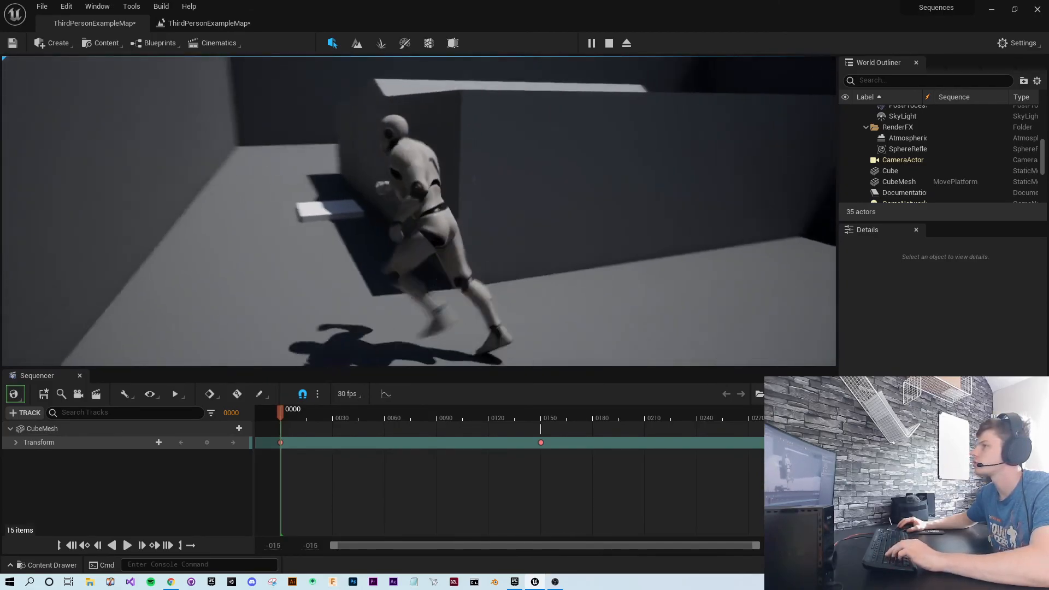
pyautogui.press('w')
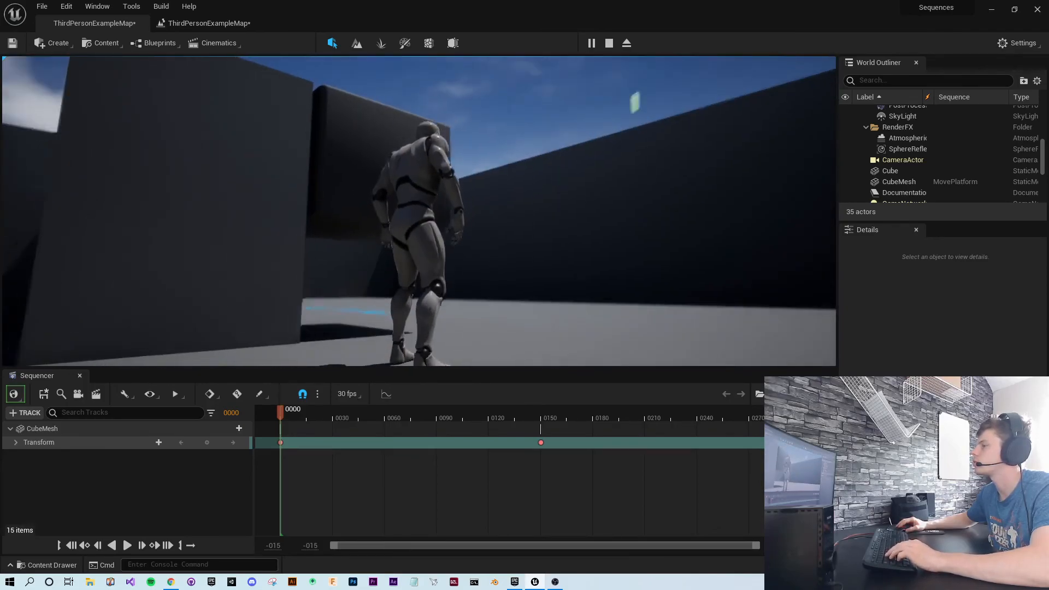
pyautogui.press('Escape')
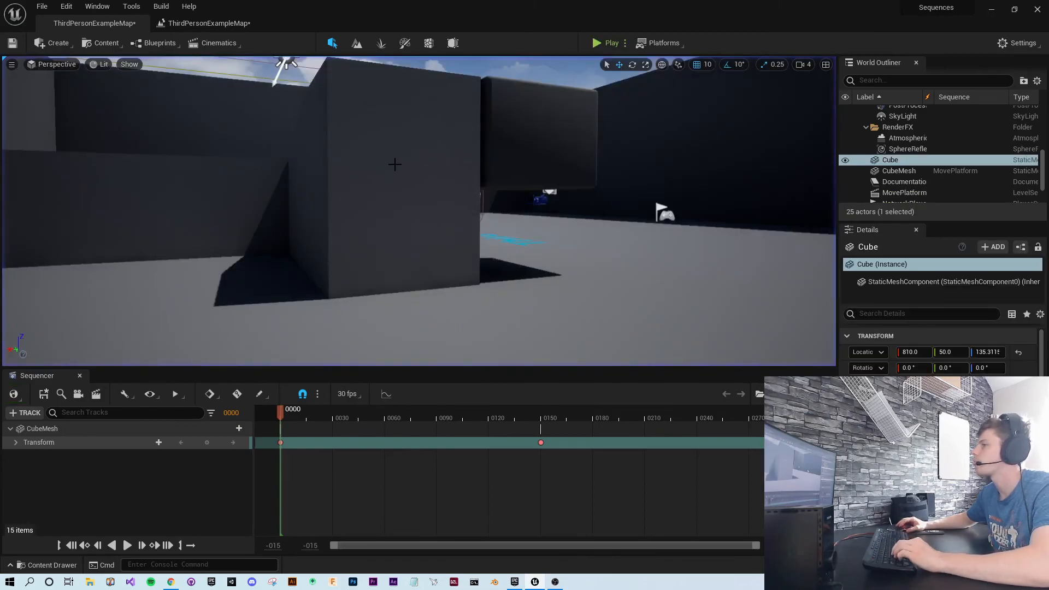
pyautogui.moveTo(418, 211); pyautogui.dragTo(390, 181, button='right')
pyautogui.press('w')
pyautogui.press('s')
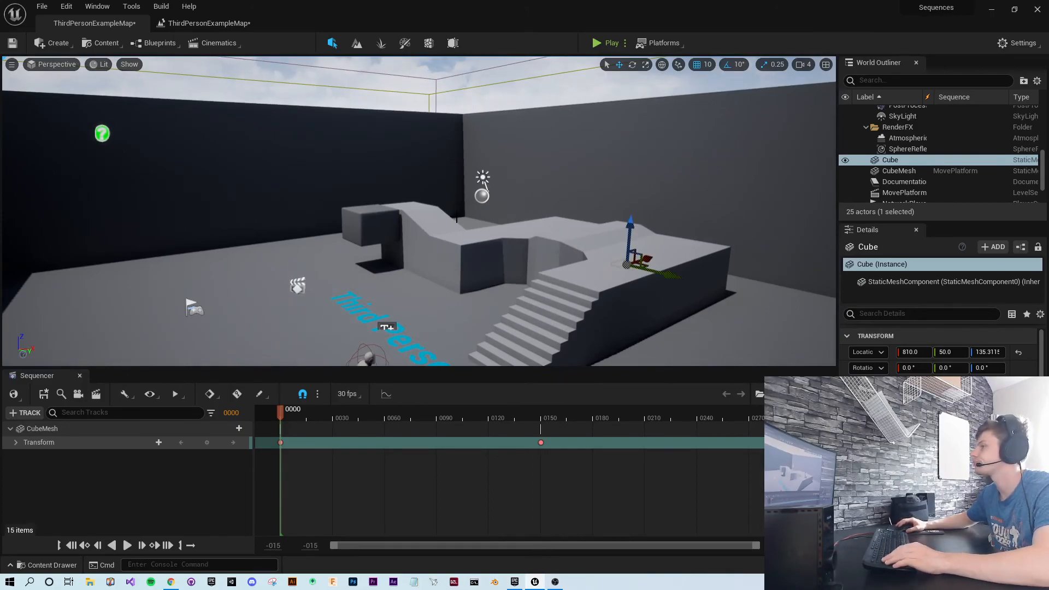
pyautogui.moveTo(457, 217); pyautogui.dragTo(582, 230, button='right')
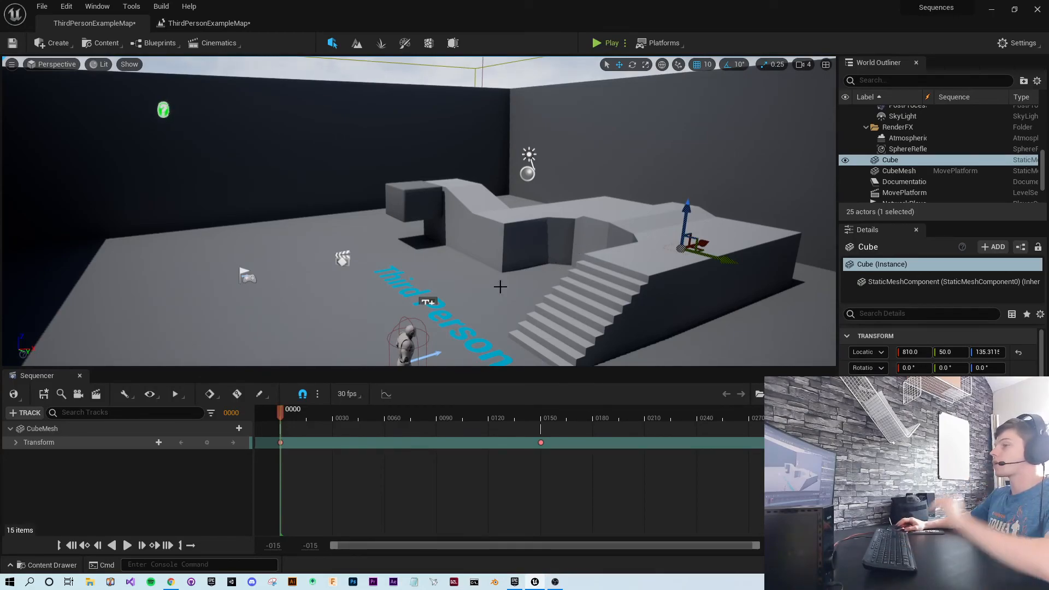
# Step: Create a Level Sequence named MoveCamera in the Content folder and open it in Sequencer
pyautogui.click(40, 567)
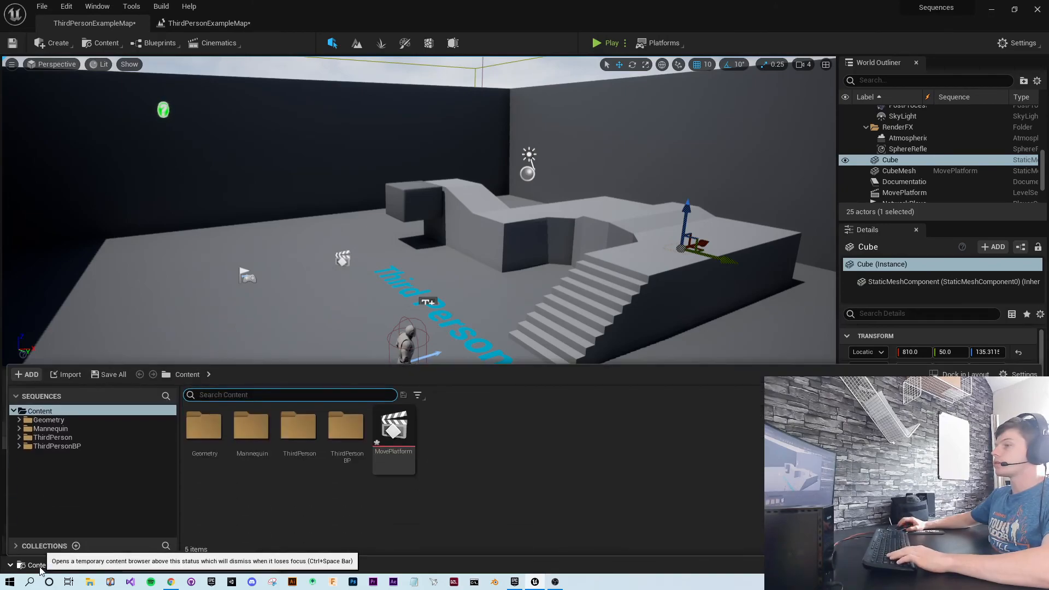
pyautogui.rightClick(475, 454)
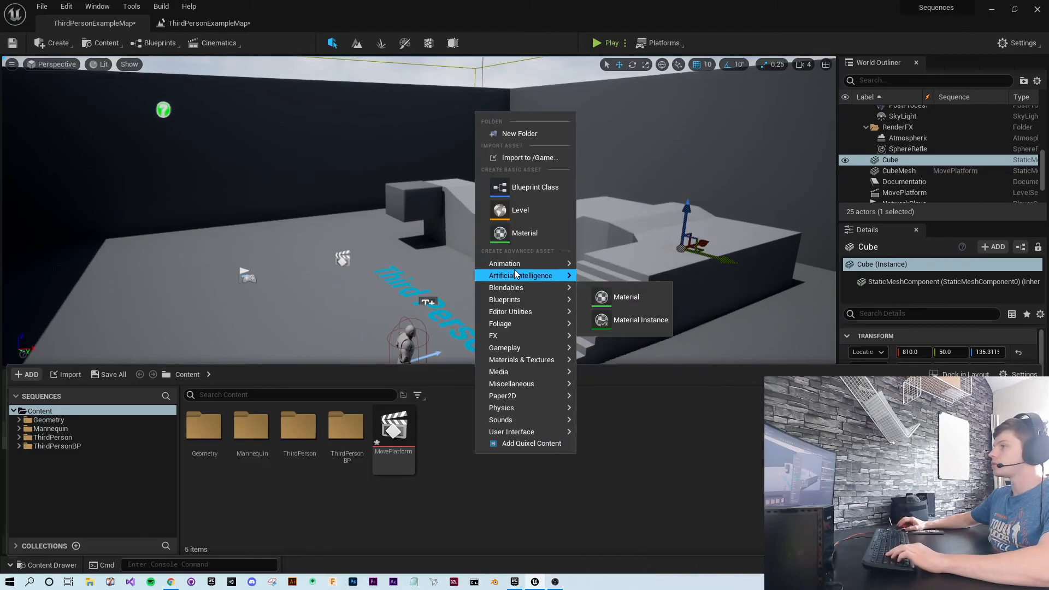
pyautogui.moveTo(525, 263)
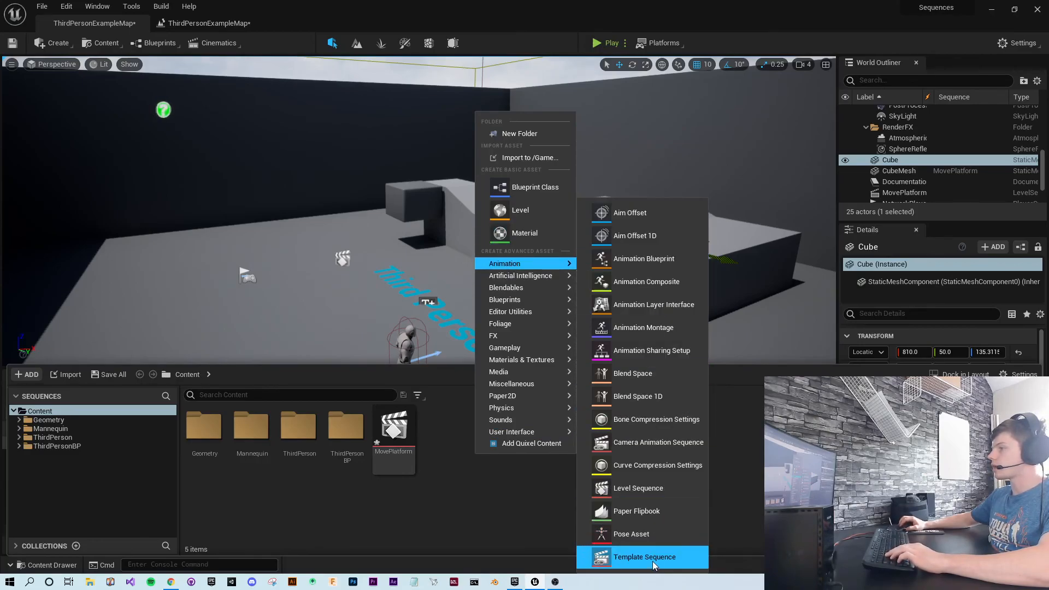
pyautogui.click(641, 494)
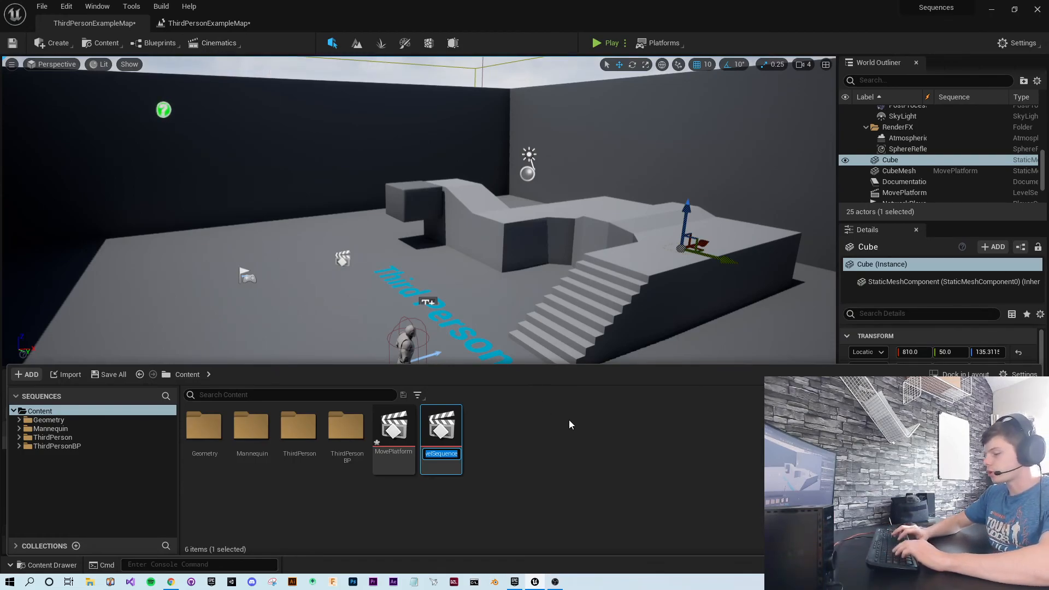
pyautogui.write('Move')
pyautogui.write('Camera')
pyautogui.press('Return')
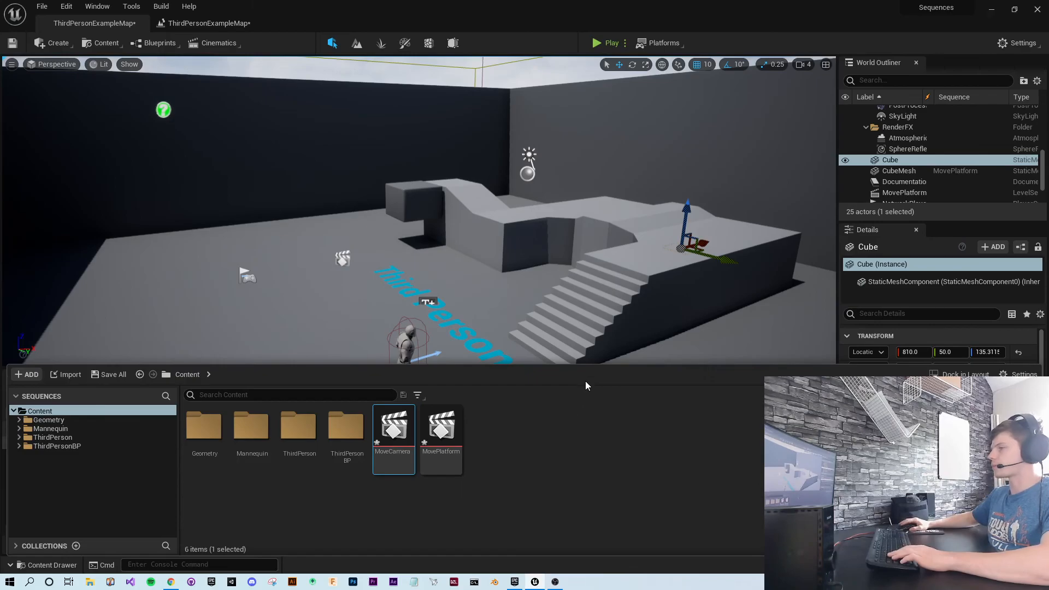
pyautogui.doubleClick(400, 436)
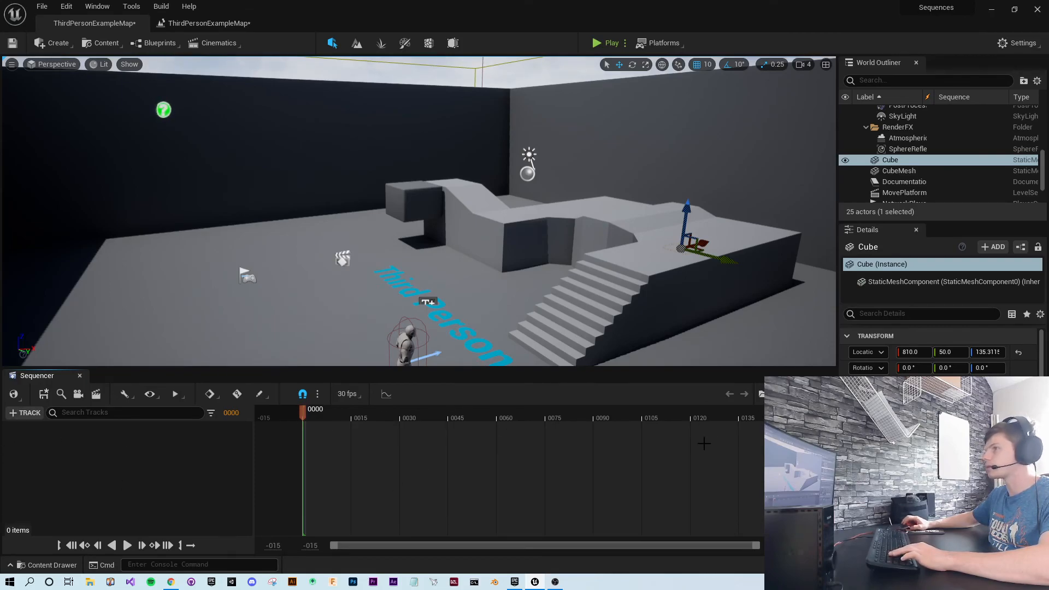
# Step: Show the Place Actors panel and search its classes for "cam"
pyautogui.moveTo(464, 278); pyautogui.dragTo(464, 302, button='right')
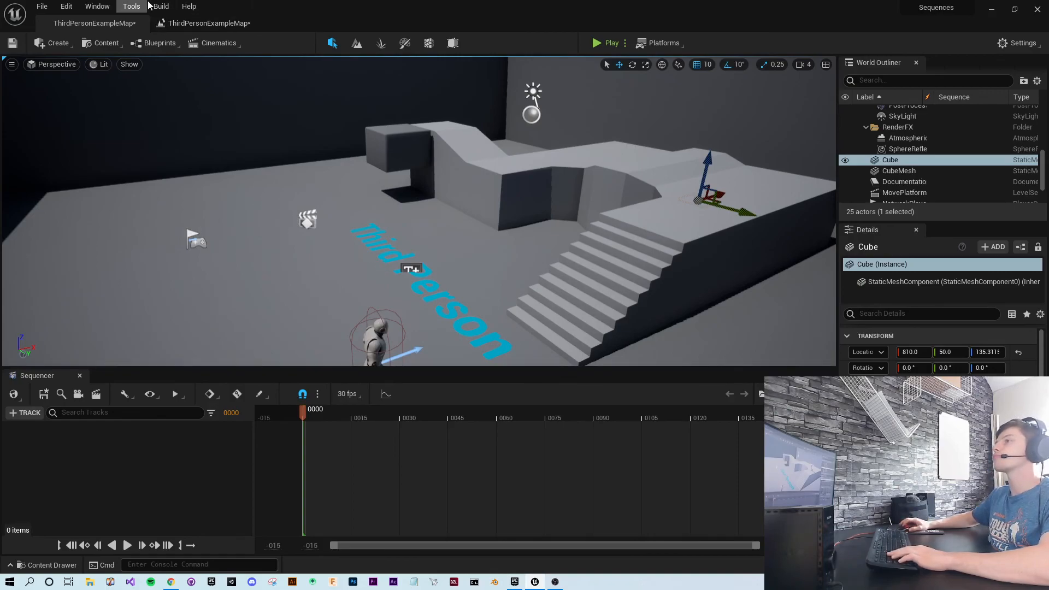
pyautogui.click(64, 47)
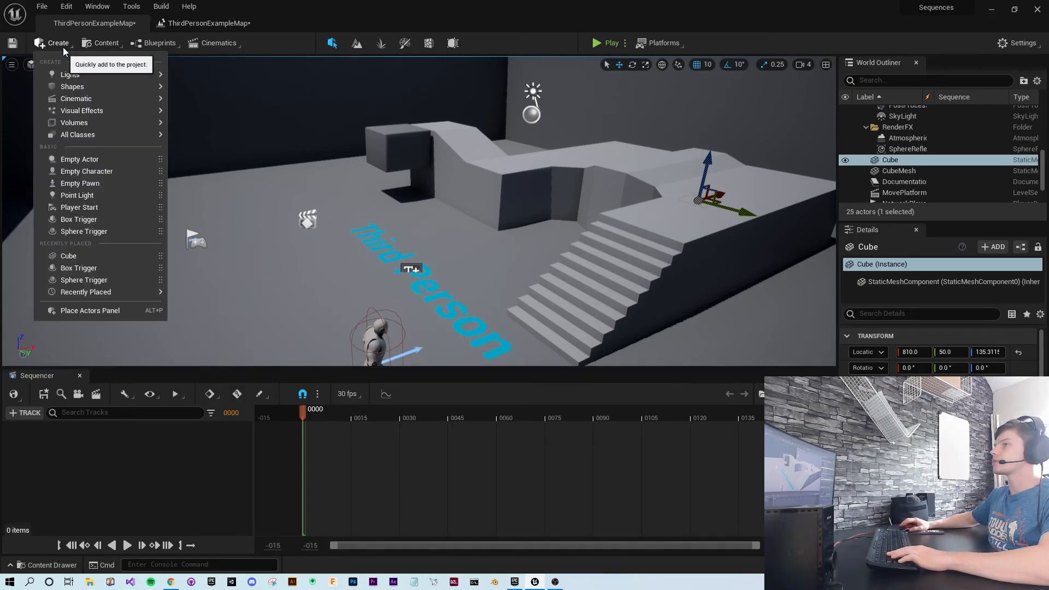
pyautogui.moveTo(74, 102)
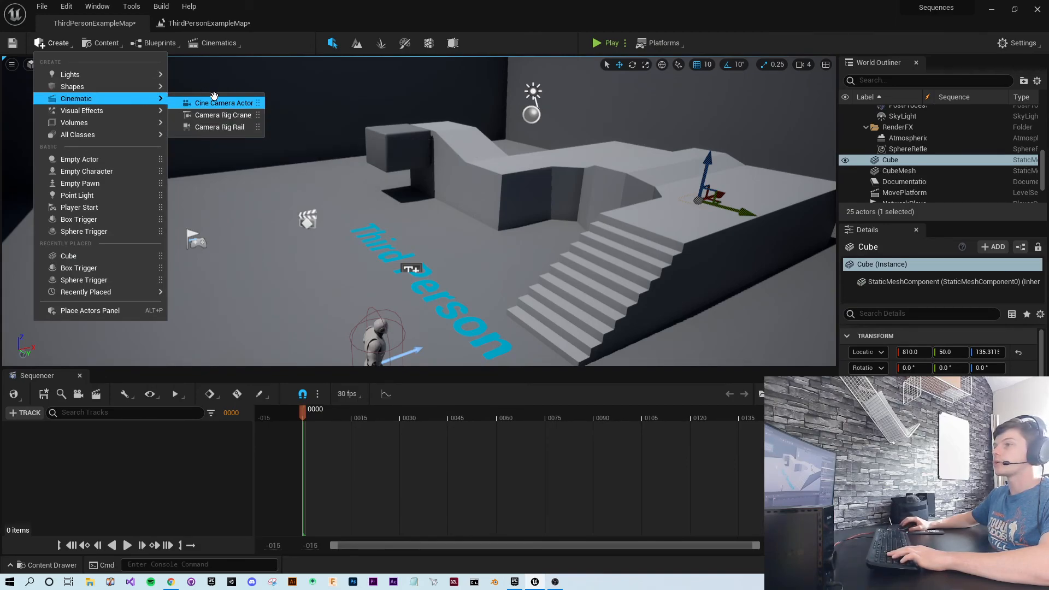
pyautogui.moveTo(131, 73)
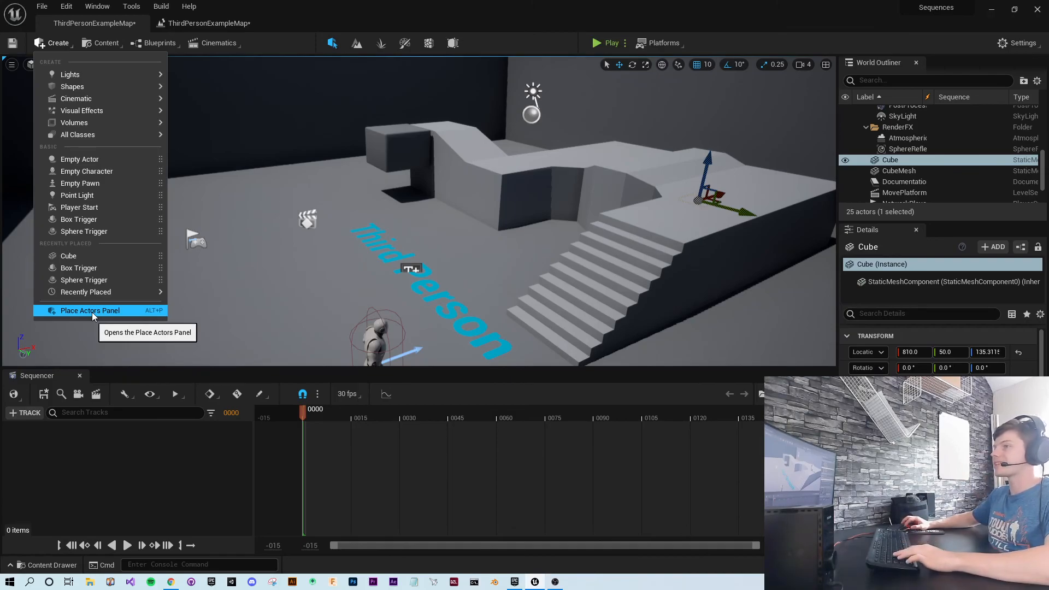
pyautogui.click(91, 310)
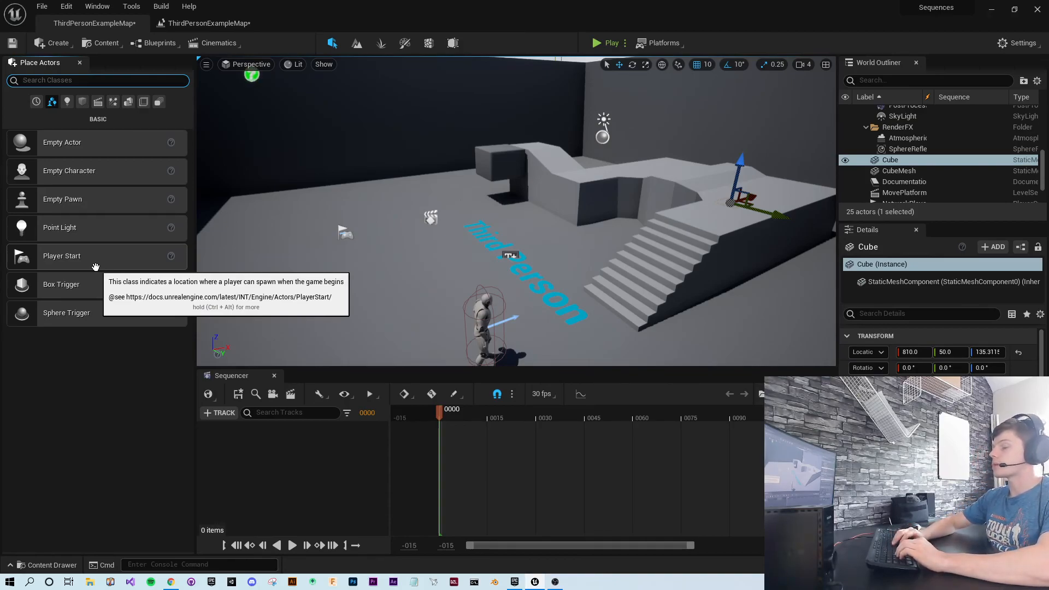
pyautogui.write('cam')
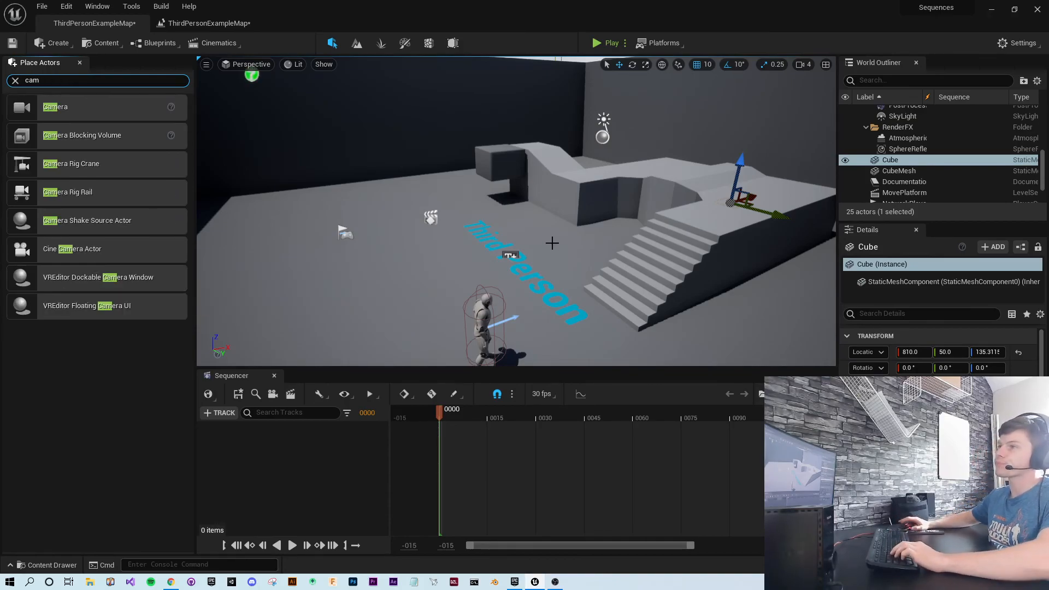
# Step: Place a Camera actor near the Third Person floor text, move it to -610, -60, 300, and clear the class search
pyautogui.click(82, 108)
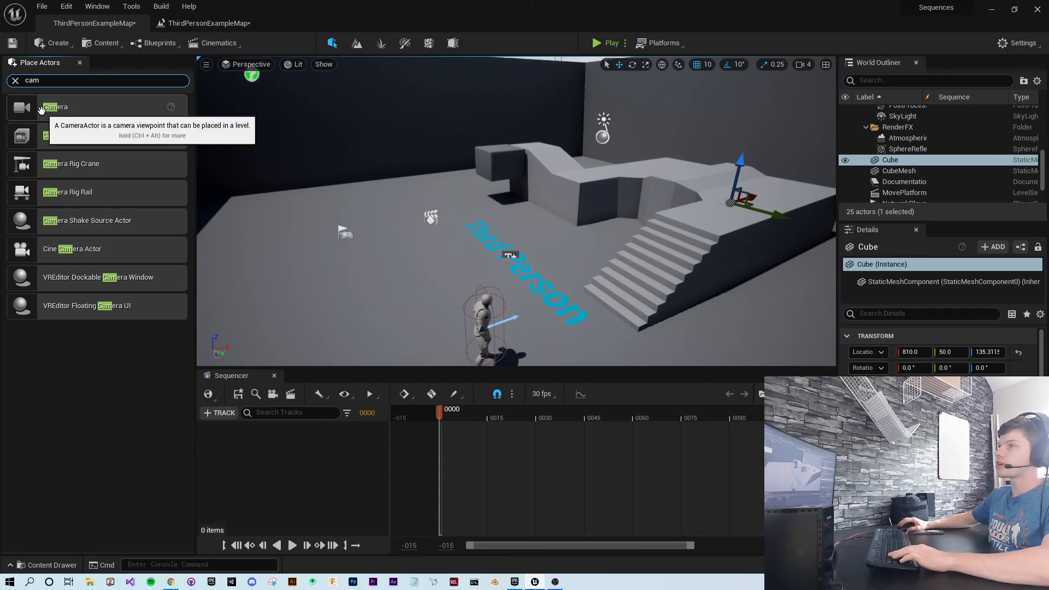
pyautogui.moveTo(403, 265); pyautogui.dragTo(470, 263)
pyautogui.moveTo(437, 230); pyautogui.dragTo(468, 180)
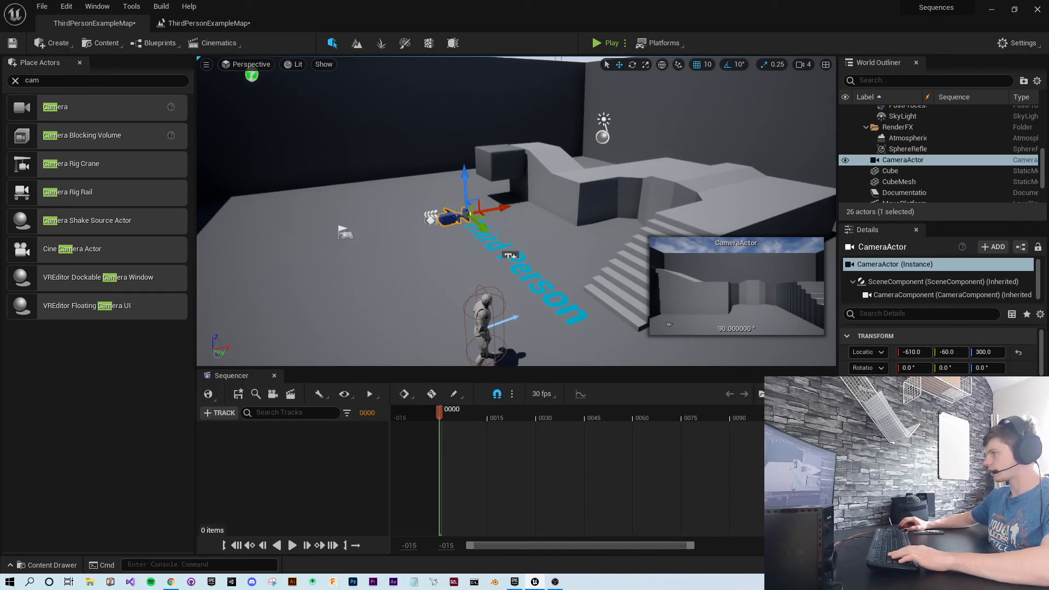
pyautogui.scroll(-5, 940, 352)
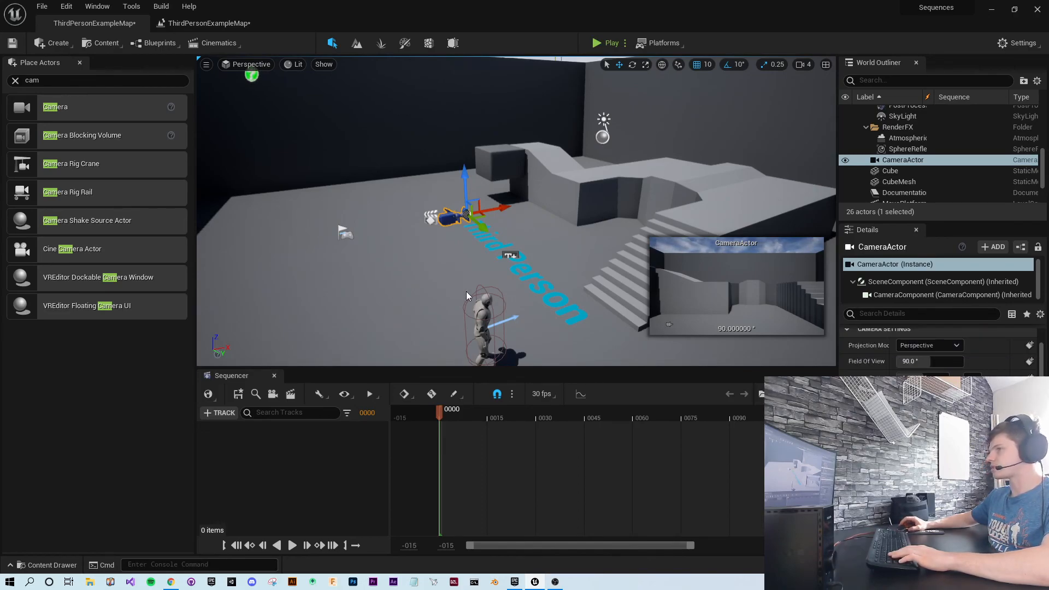
pyautogui.click(15, 80)
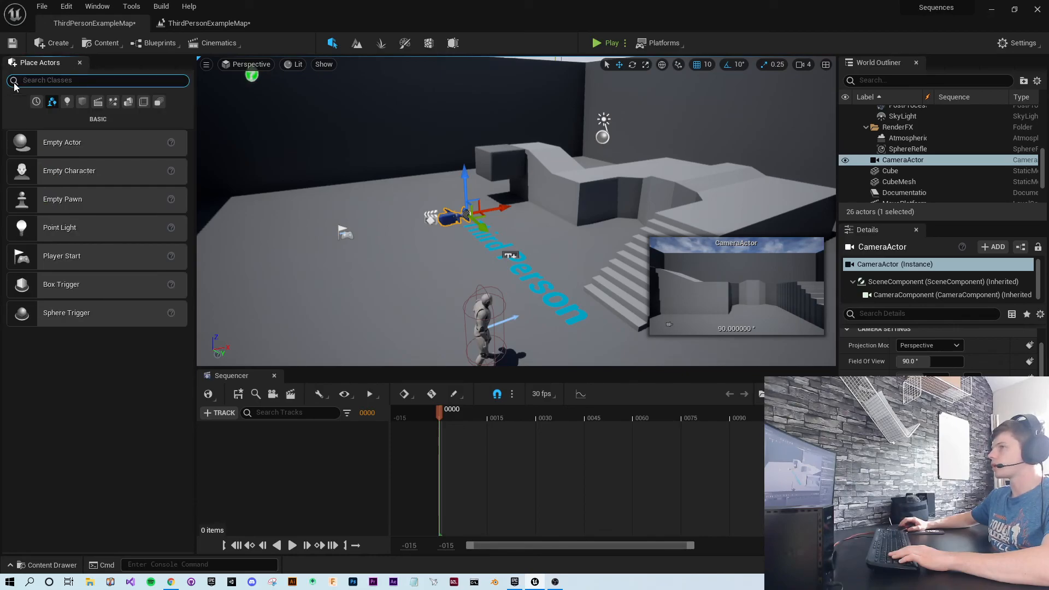
# Step: Close the Place Actors panel and look over the walkway, cube and Third Person floor text from the opposite side of the arena
pyautogui.click(79, 63)
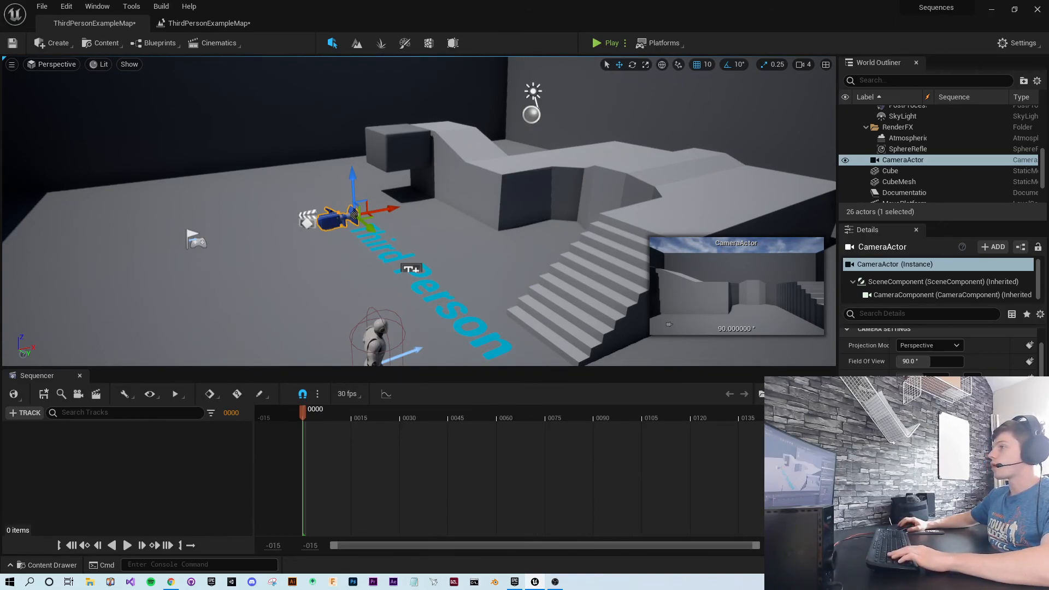
pyautogui.rightClick(439, 288)
pyautogui.moveTo(383, 174); pyautogui.dragTo(506, 204, button='right')
pyautogui.press('s')
pyautogui.press('w')
pyautogui.press('s')
pyautogui.press('s')
pyautogui.press('s')
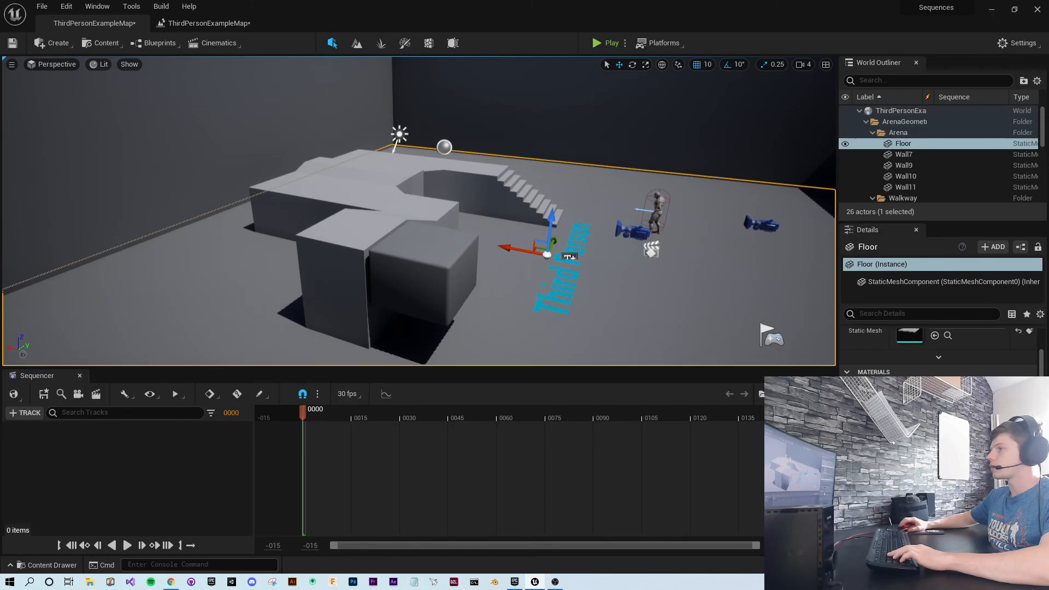
pyautogui.moveTo(506, 204); pyautogui.dragTo(632, 264, button='right')
pyautogui.press('w')
pyautogui.press('a')
pyautogui.press('d')
pyautogui.press('s')
pyautogui.press('w')
pyautogui.press('s')
pyautogui.press('w')
pyautogui.press('s')
pyautogui.press('w')
pyautogui.press('s')
pyautogui.press('s')
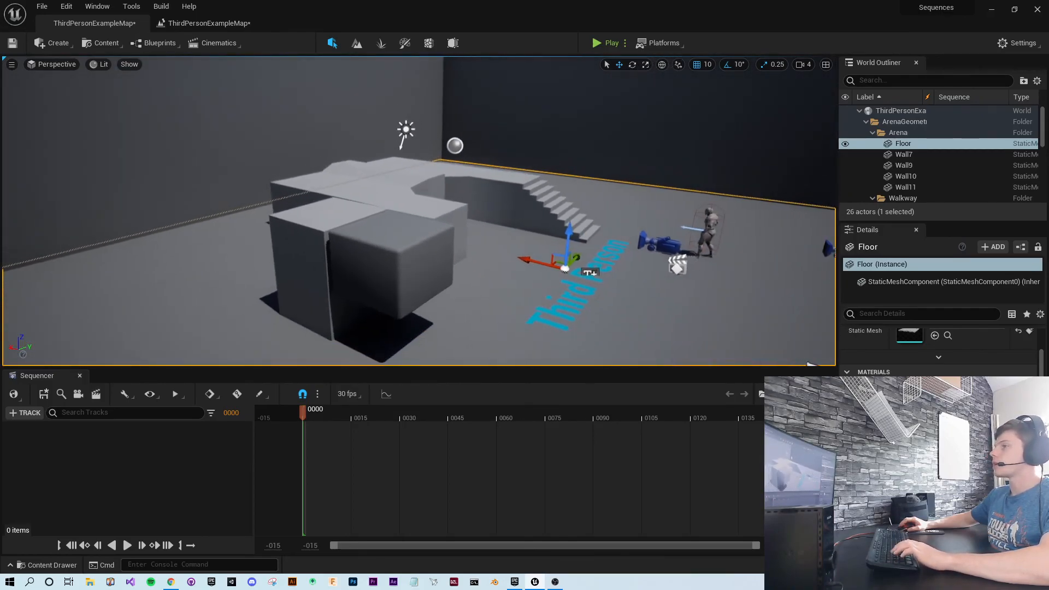
# Step: Move the camera actor onto the floor text, pilot it to a raised view of the cube, walkway and stairs, and stop piloting
pyautogui.click(662, 257)
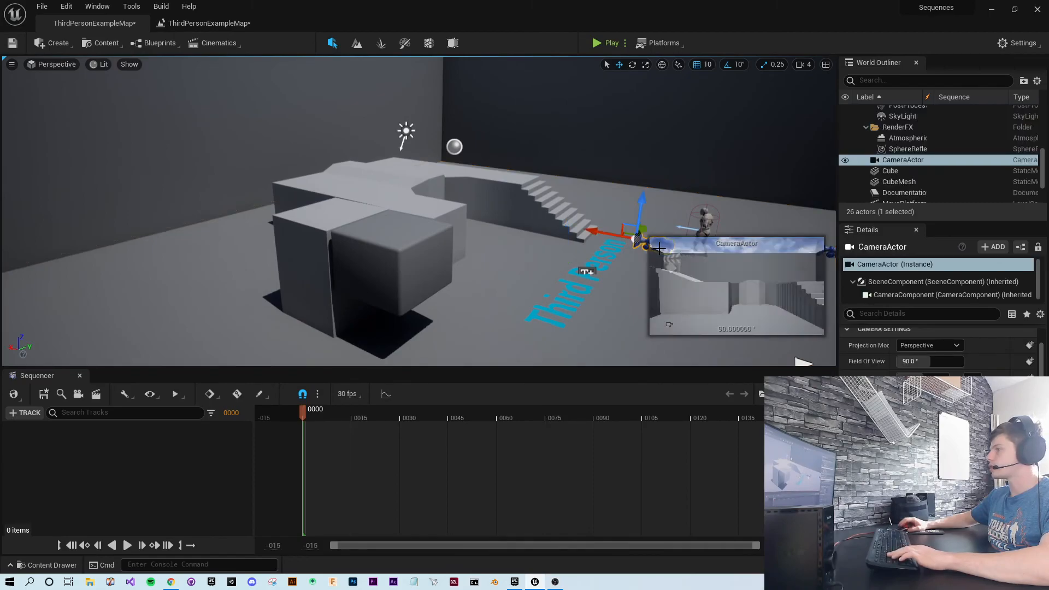
pyautogui.moveTo(636, 239); pyautogui.dragTo(582, 267)
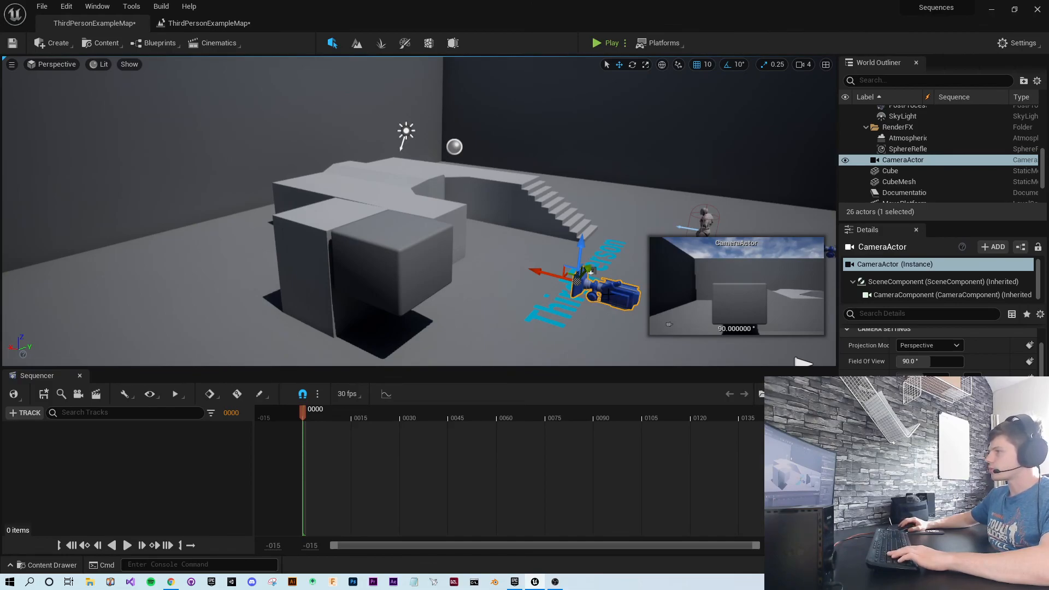
pyautogui.rightClick(609, 294)
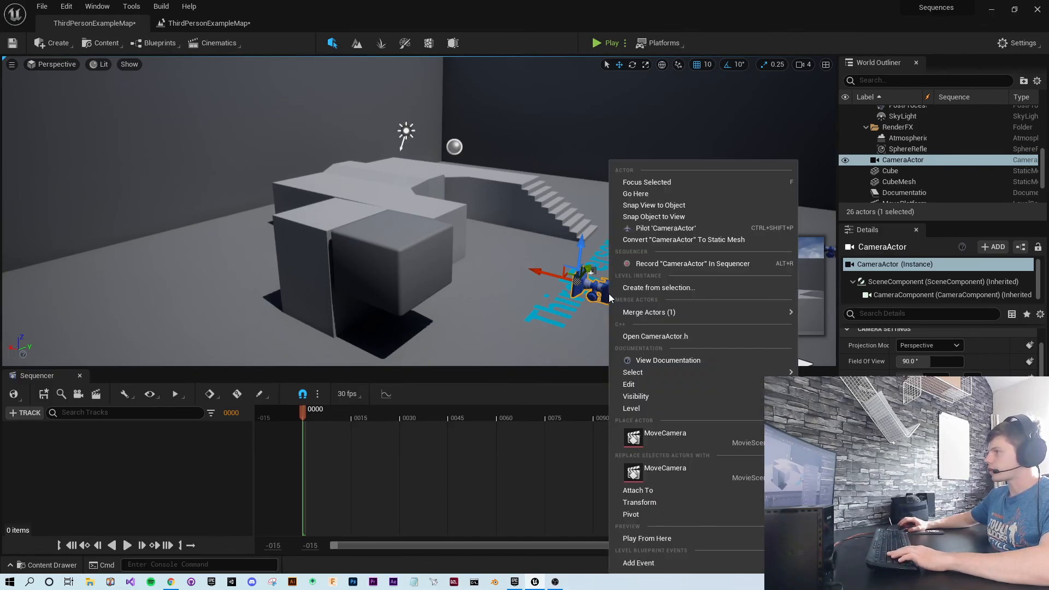
pyautogui.click(657, 229)
pyautogui.moveTo(539, 241)
pyautogui.mouseDown(button='right')
pyautogui.moveTo(421, 257)
pyautogui.moveTo(454, 218)
pyautogui.moveTo(569, 227)
pyautogui.moveTo(595, 257)
pyautogui.moveTo(590, 235)
pyautogui.moveTo(571, 235)
pyautogui.moveTo(574, 256)
pyautogui.moveTo(609, 221)
pyautogui.moveTo(550, 227)
pyautogui.moveTo(579, 225)
pyautogui.moveTo(565, 244)
pyautogui.moveTo(525, 245)
pyautogui.moveTo(538, 239)
pyautogui.mouseUp(button='right')
pyautogui.press('s')
pyautogui.press('w')
pyautogui.press('w')
pyautogui.press('a')
pyautogui.press('w')
pyautogui.press('s')
pyautogui.press('w')
pyautogui.press('s')
pyautogui.press('w')
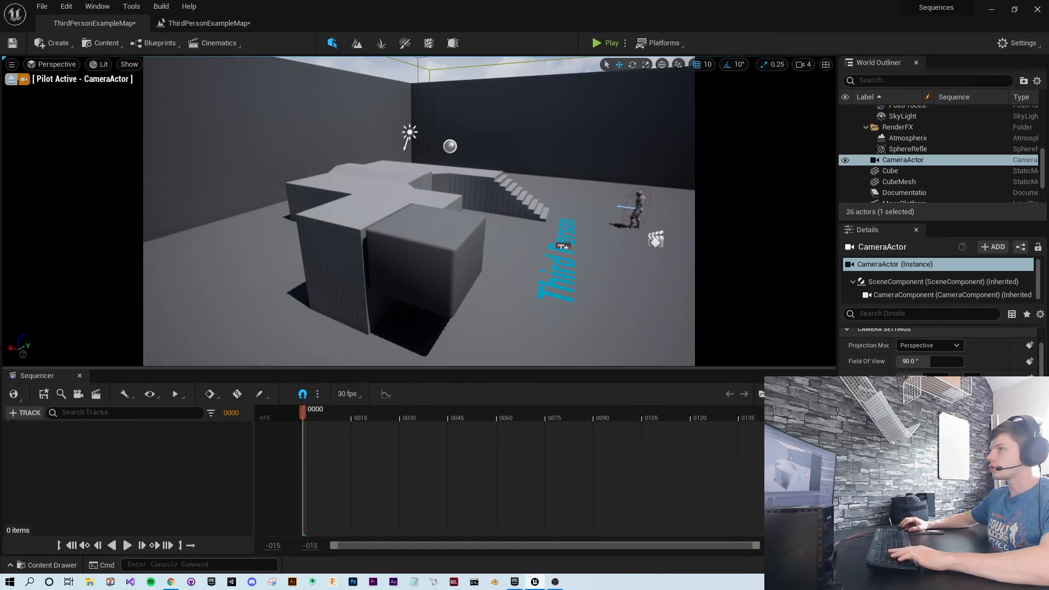
pyautogui.click(12, 81)
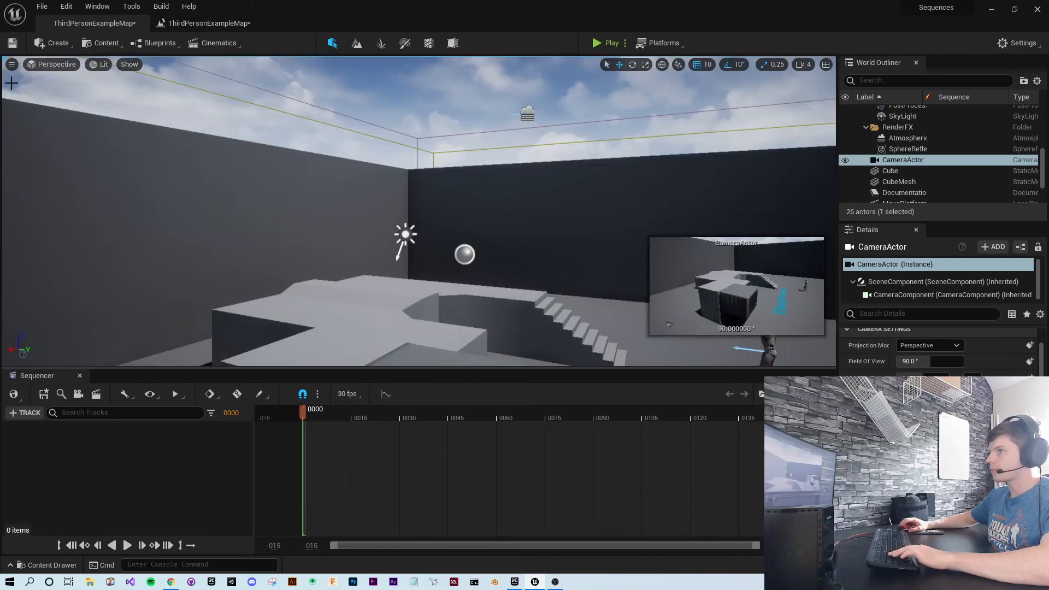
# Step: Focus on the camera actor from a wider viewpoint and add CameraActor to the MoveCamera sequence as a track
pyautogui.press('f')
pyautogui.press('s')
pyautogui.moveTo(419, 211)
pyautogui.mouseDown(button='right')
pyautogui.moveTo(328, 246)
pyautogui.moveTo(378, 214)
pyautogui.moveTo(366, 213)
pyautogui.moveTo(491, 235)
pyautogui.moveTo(427, 213)
pyautogui.moveTo(453, 216)
pyautogui.moveTo(437, 219)
pyautogui.mouseUp(button='right')
pyautogui.press('s')
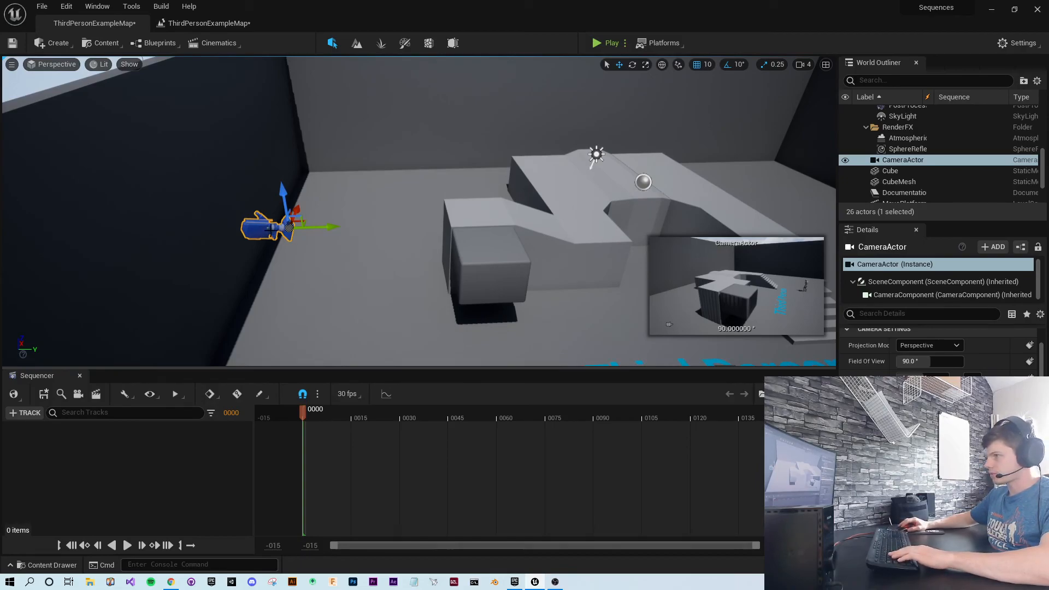
pyautogui.click(23, 414)
pyautogui.moveTo(77, 257)
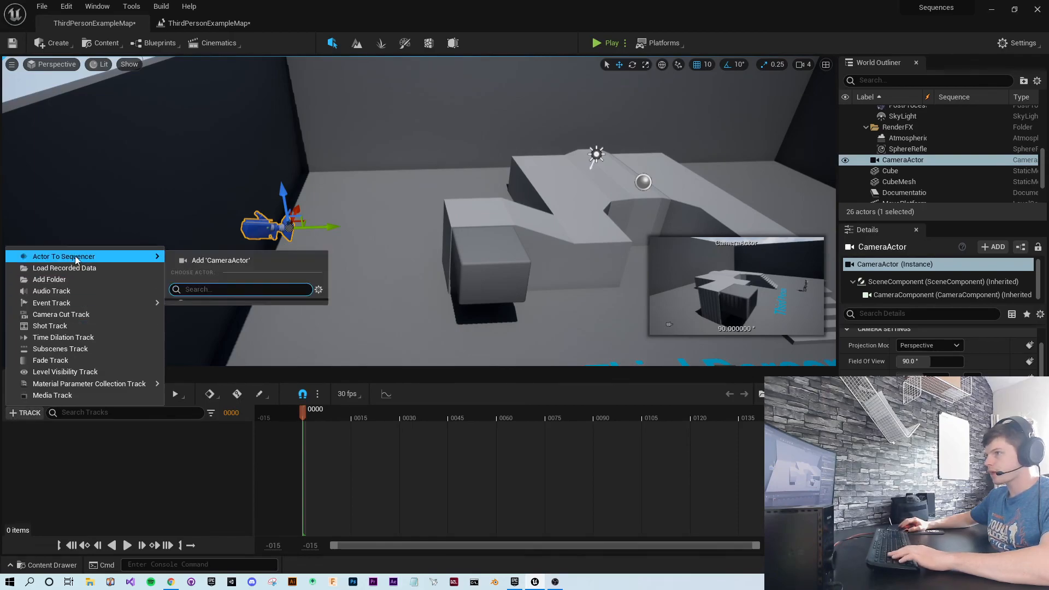
pyautogui.click(240, 262)
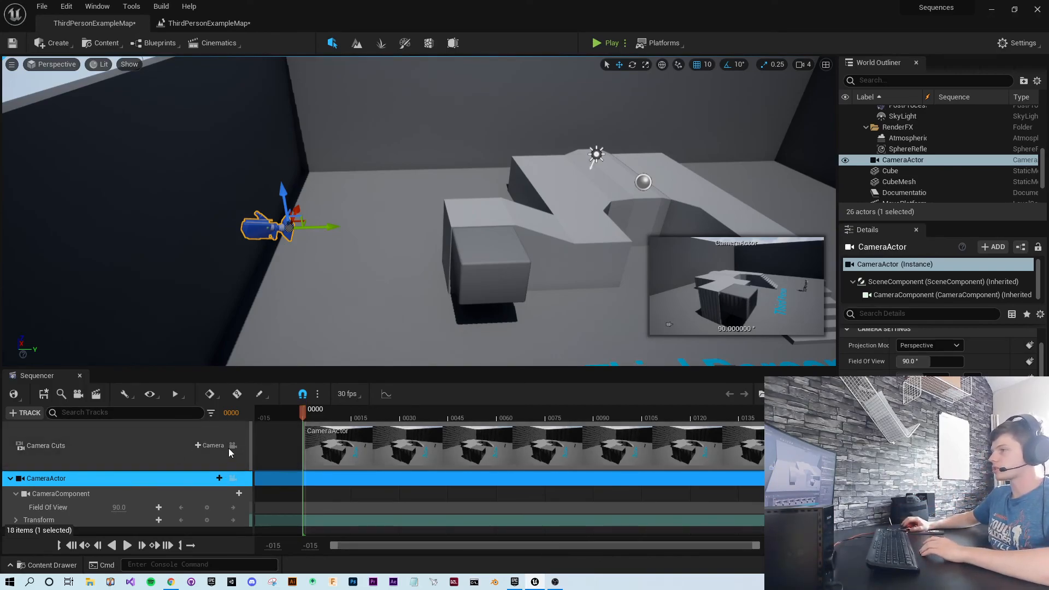
# Step: Try trimming the start of the CameraActor camera cut while scrubbing the timeline, and undo the trim
pyautogui.moveTo(304, 412); pyautogui.dragTo(353, 420)
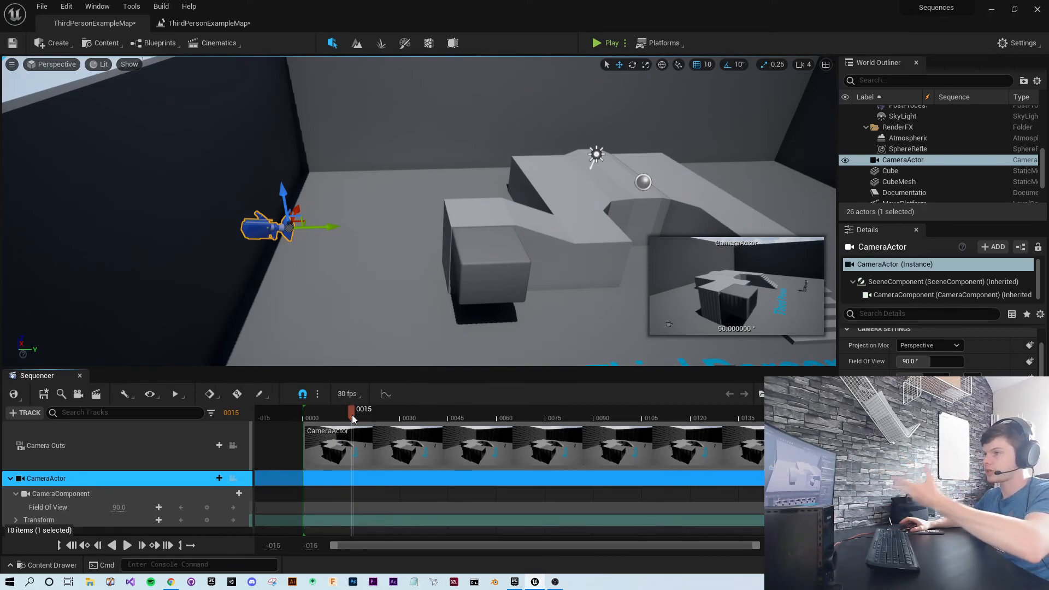
pyautogui.moveTo(353, 419); pyautogui.dragTo(504, 424)
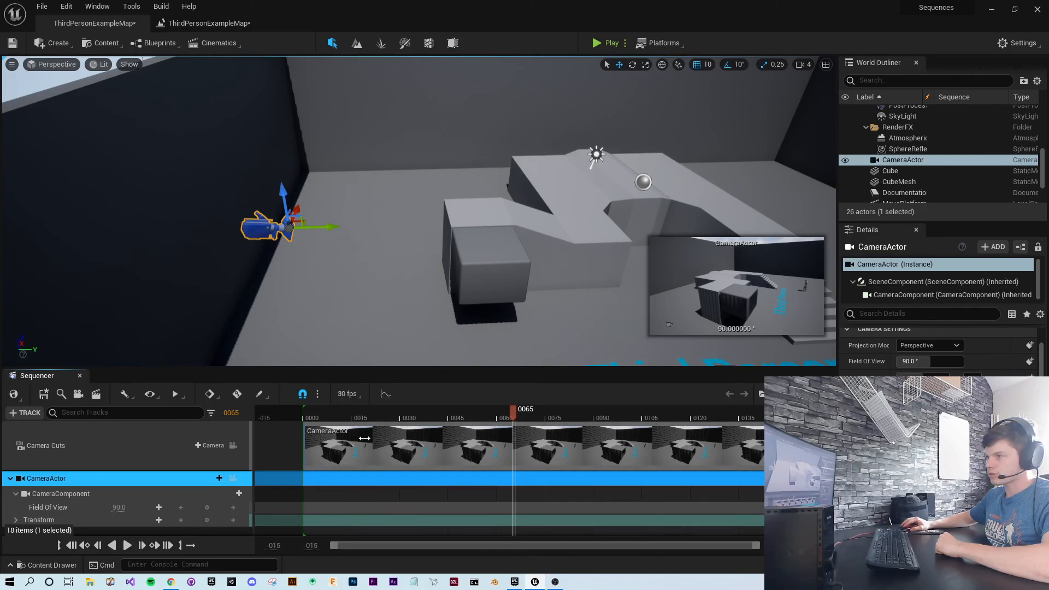
pyautogui.moveTo(362, 438); pyautogui.dragTo(375, 439)
pyautogui.moveTo(512, 418); pyautogui.dragTo(442, 432)
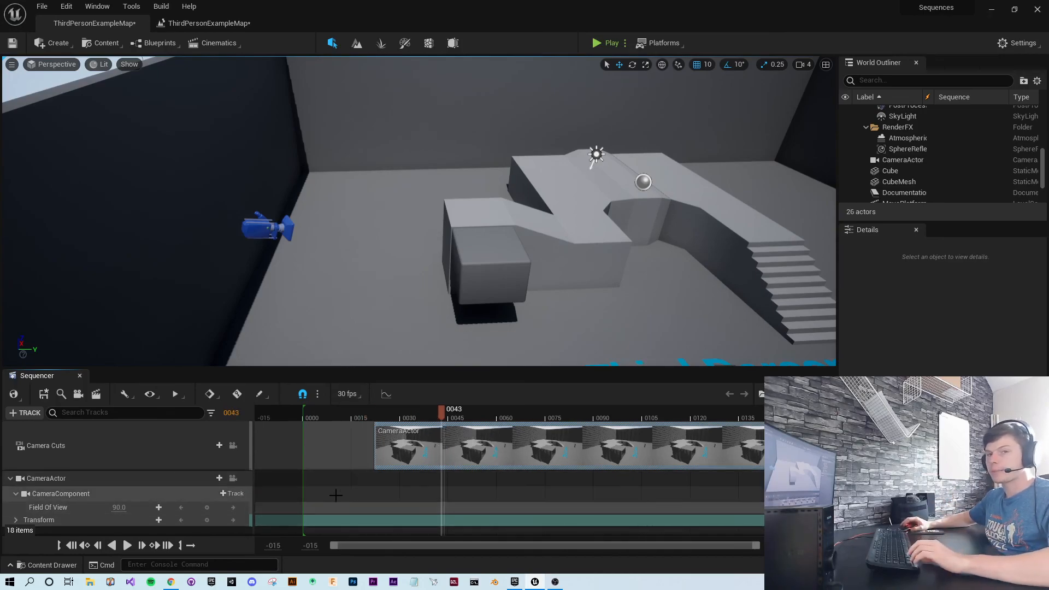
pyautogui.hotkey('ctrl', 'z')
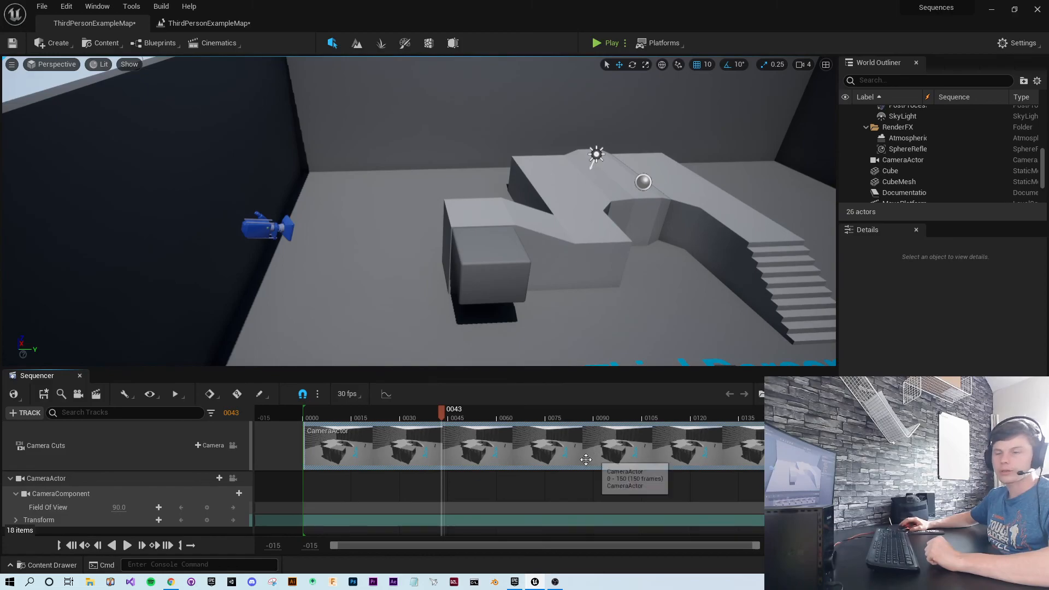
# Step: Add a Transform key for the camera actor at frame 0
pyautogui.moveTo(442, 416); pyautogui.dragTo(299, 410)
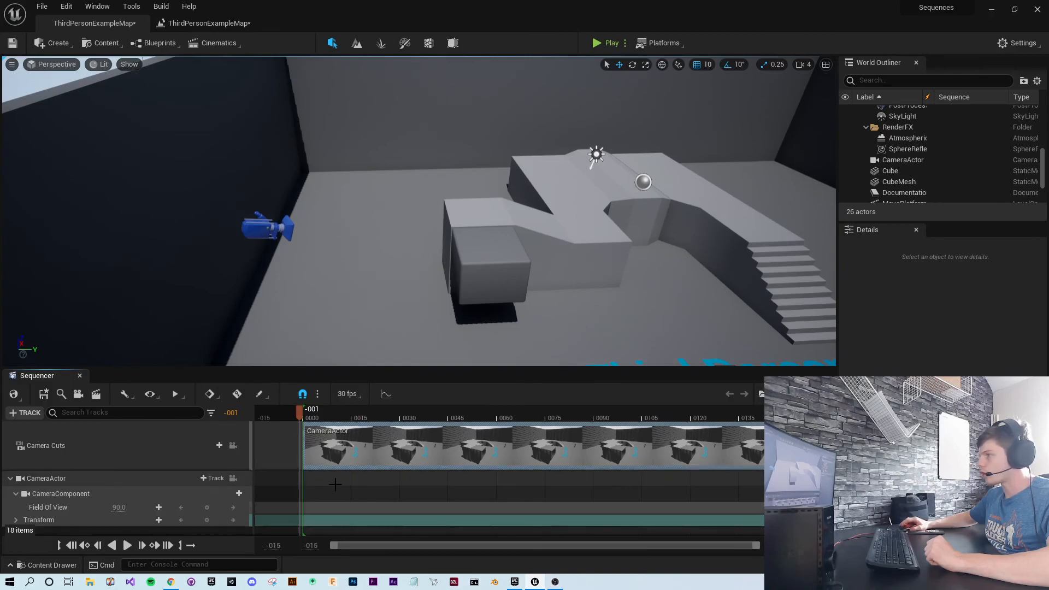
pyautogui.scroll(-1, 335, 487)
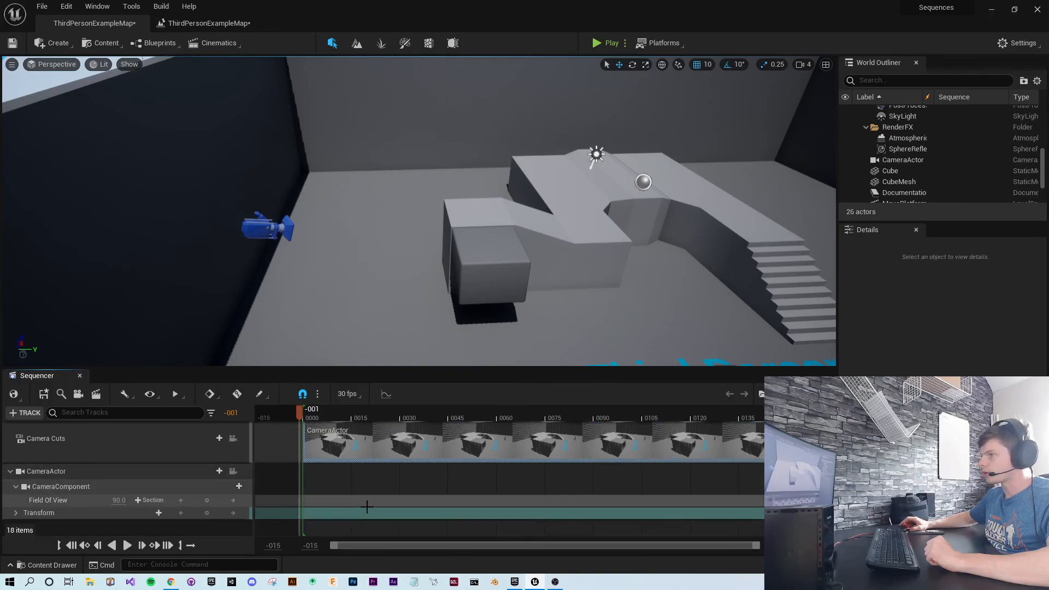
pyautogui.click(303, 414)
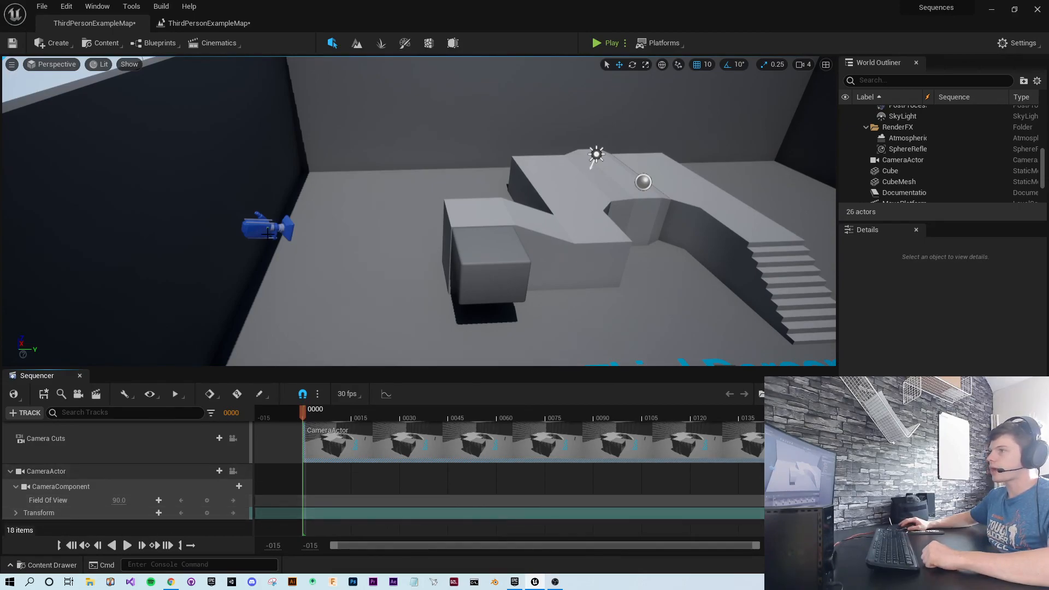
pyautogui.click(205, 514)
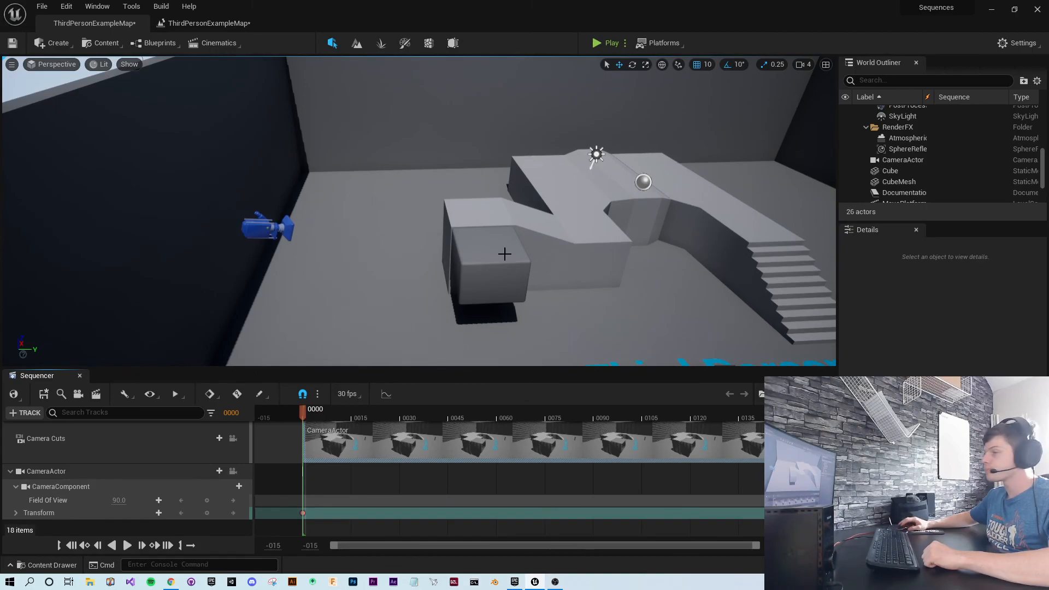
# Step: At frame 150, pilot the camera actor to a view of the pressure plate beside the walkway, stop piloting and add a Transform key
pyautogui.moveTo(303, 414); pyautogui.dragTo(782, 413)
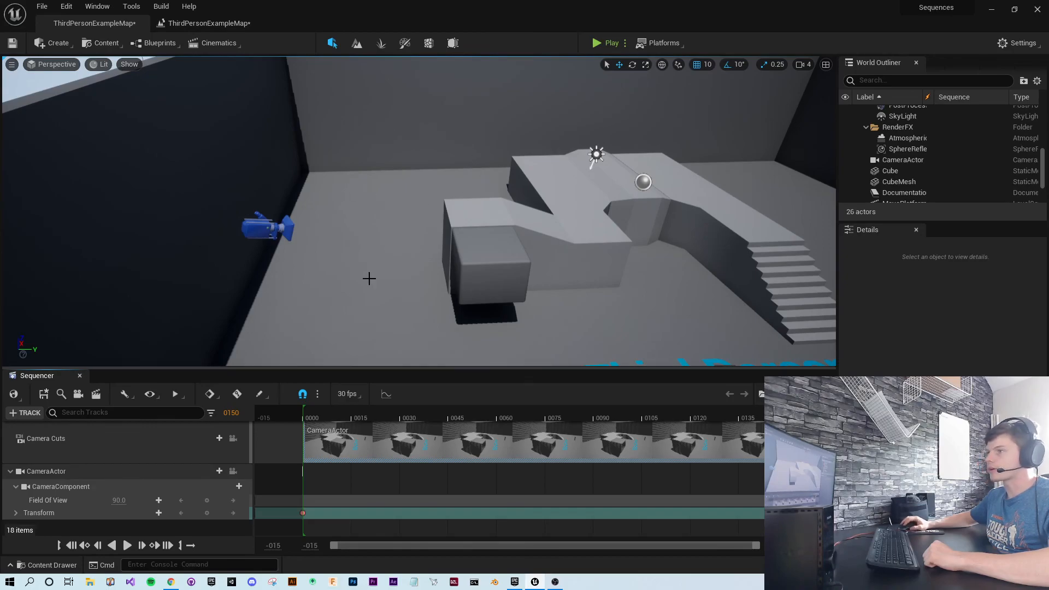
pyautogui.rightClick(261, 231)
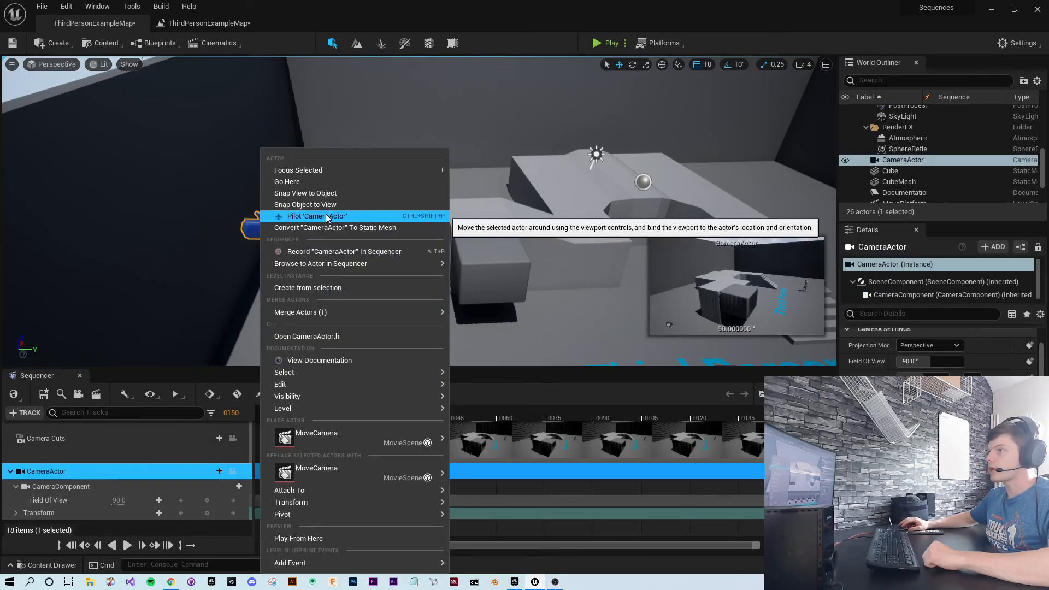
pyautogui.click(298, 217)
pyautogui.moveTo(419, 211); pyautogui.dragTo(560, 209, button='right')
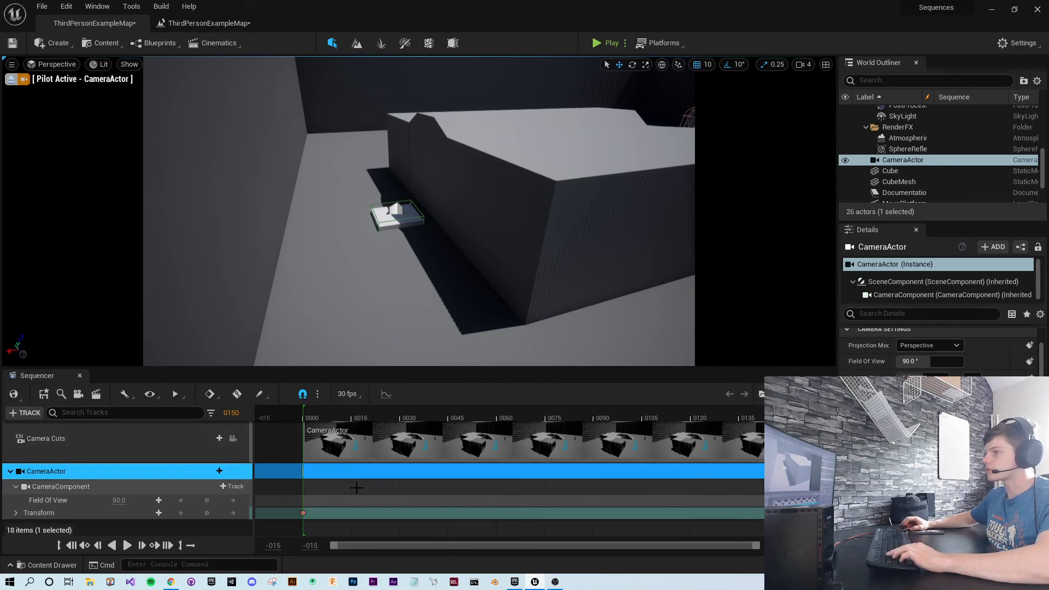
pyautogui.click(12, 79)
pyautogui.moveTo(419, 211); pyautogui.dragTo(282, 191, button='right')
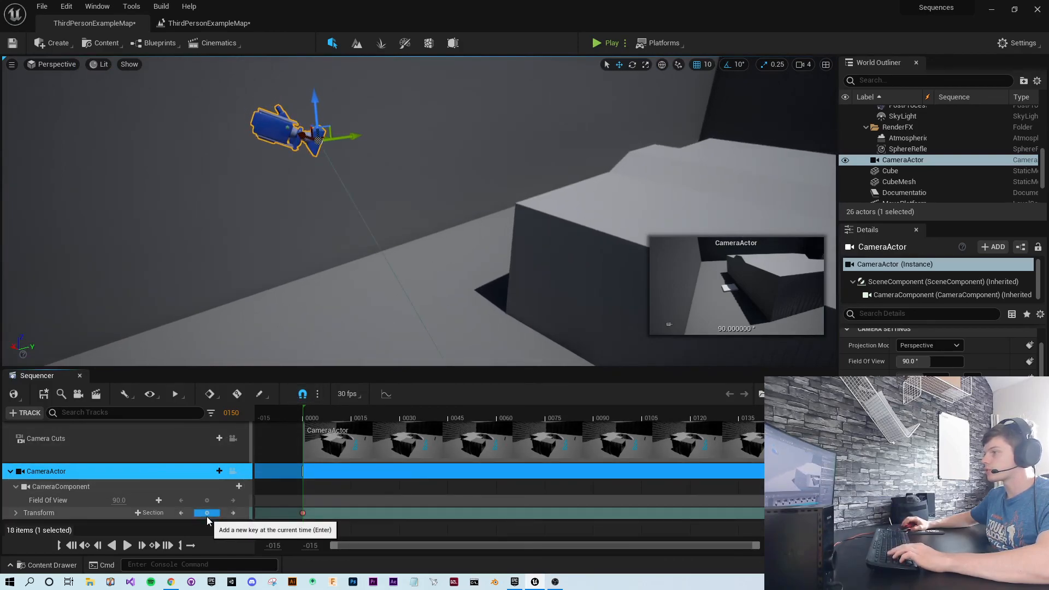
pyautogui.moveTo(419, 211); pyautogui.dragTo(289, 190, button='right')
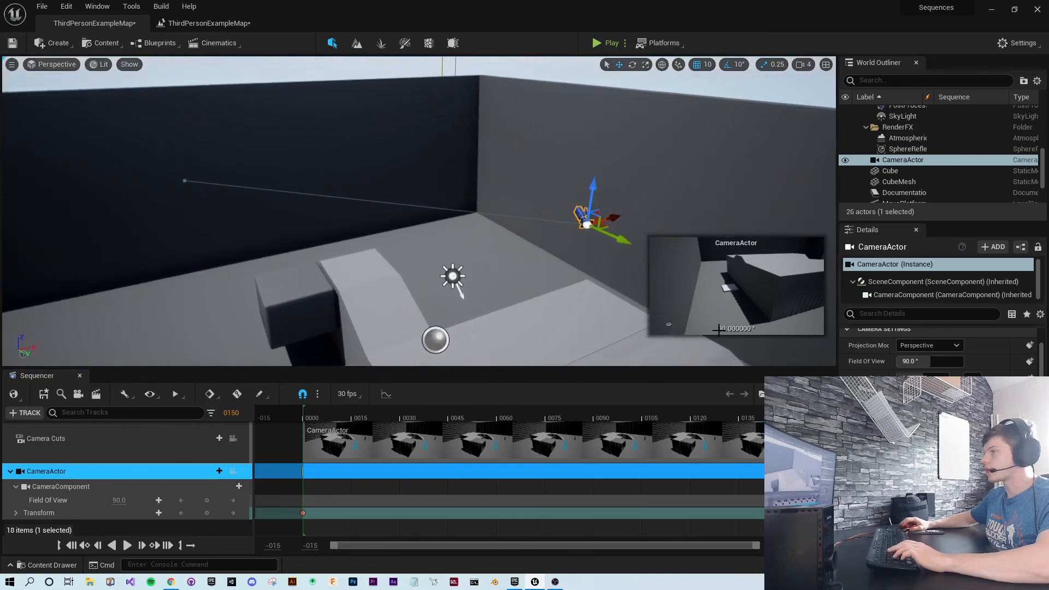
# Step: At frame 68, raise the camera actor above its straight path near the arena corner and add a Transform key
pyautogui.moveTo(750, 414); pyautogui.dragTo(784, 408)
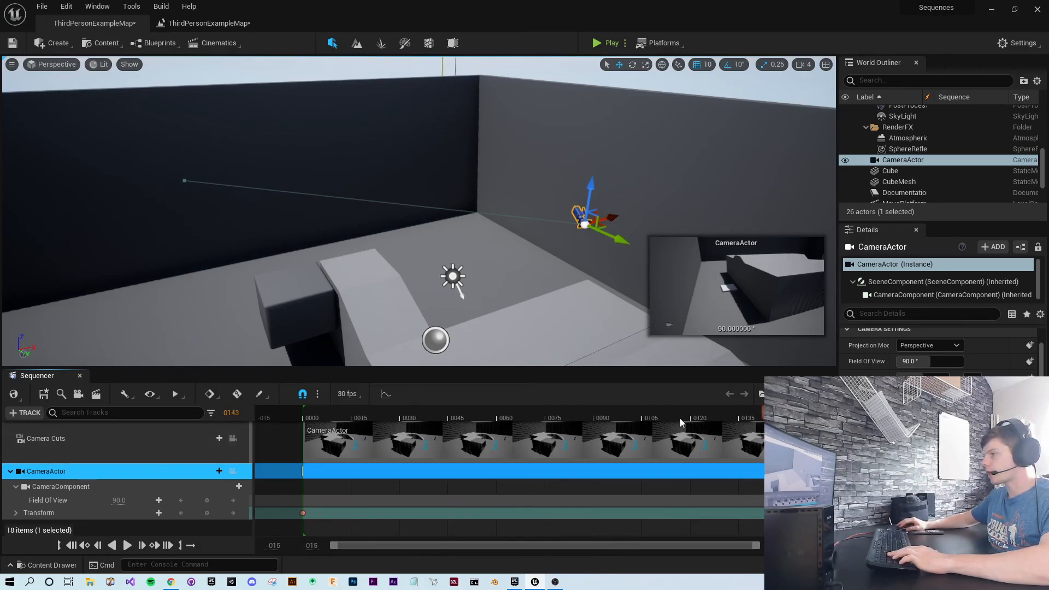
pyautogui.click(523, 416)
pyautogui.moveTo(386, 197); pyautogui.dragTo(428, 155)
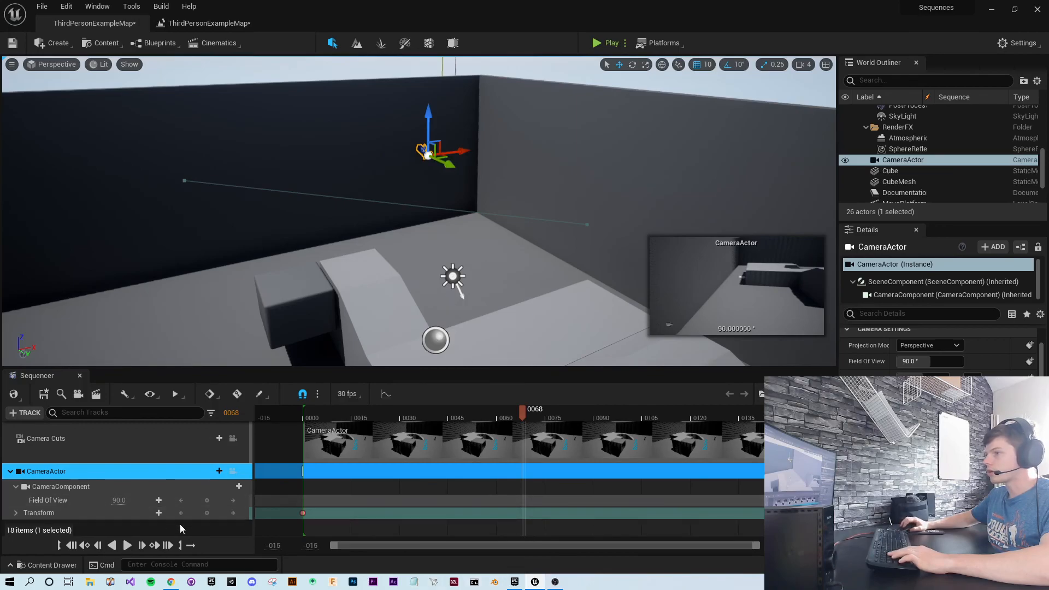
pyautogui.click(206, 513)
# Step: Try the middle Transform key at frame 75 and closer to the end, scrubbing through the camera move to compare the timing
pyautogui.moveTo(521, 412); pyautogui.dragTo(823, 422)
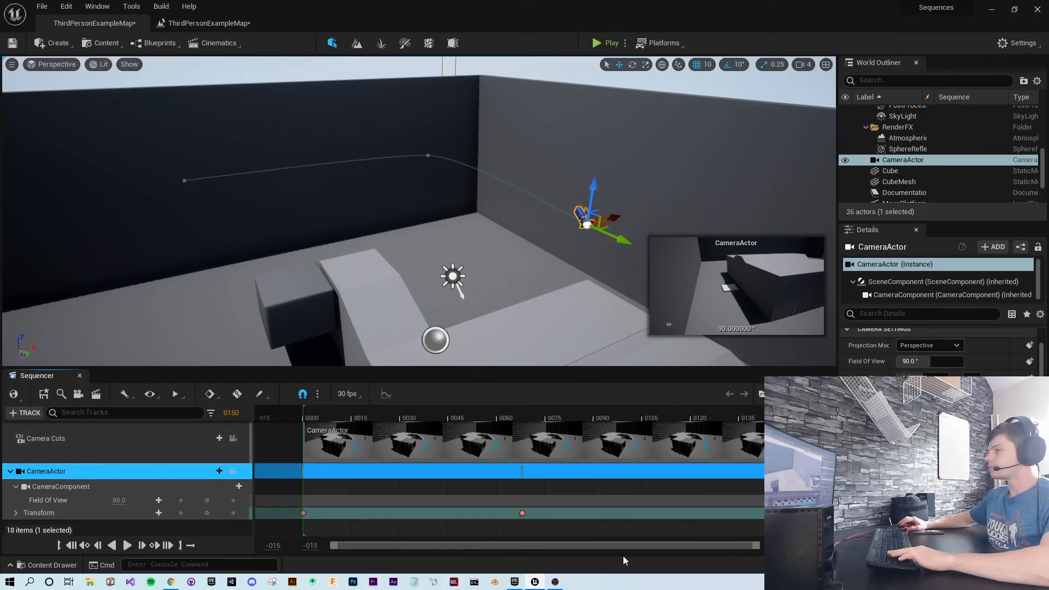
pyautogui.moveTo(521, 513); pyautogui.dragTo(545, 513)
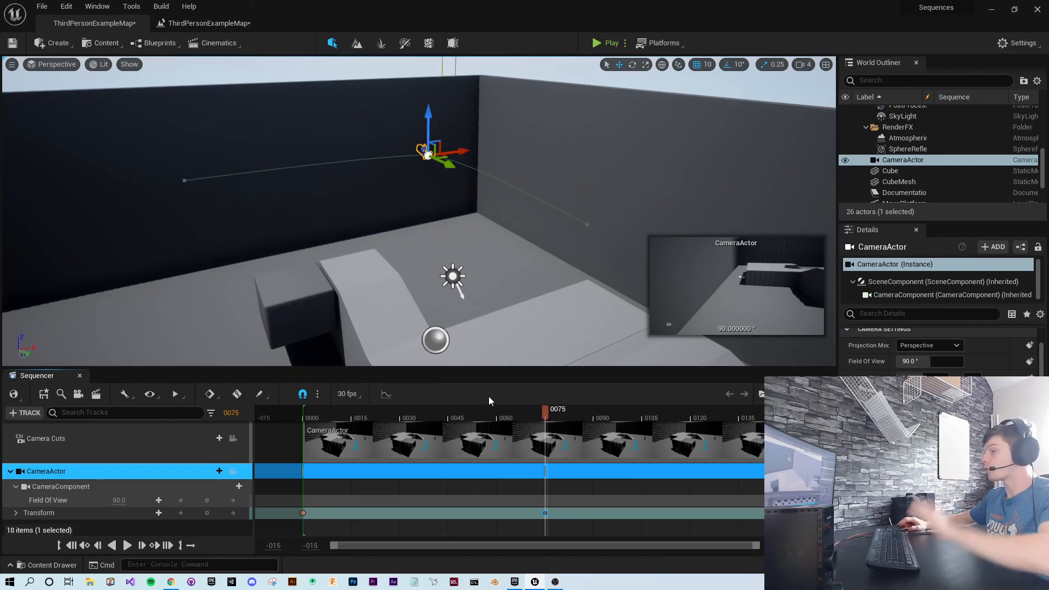
pyautogui.moveTo(545, 513); pyautogui.dragTo(671, 513)
pyautogui.moveTo(637, 421); pyautogui.dragTo(826, 432)
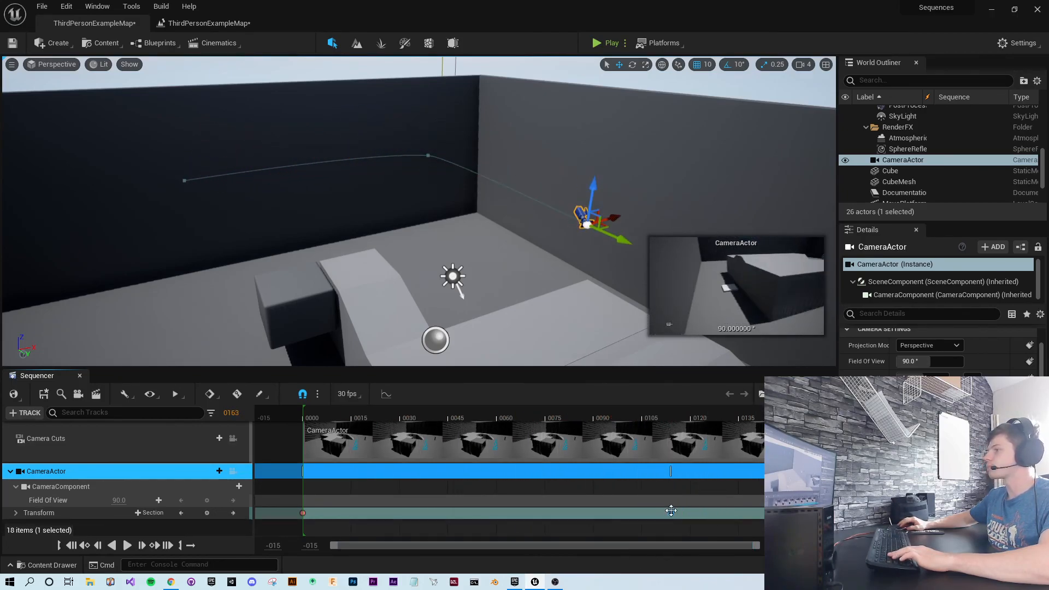
pyautogui.moveTo(674, 512); pyautogui.dragTo(547, 512)
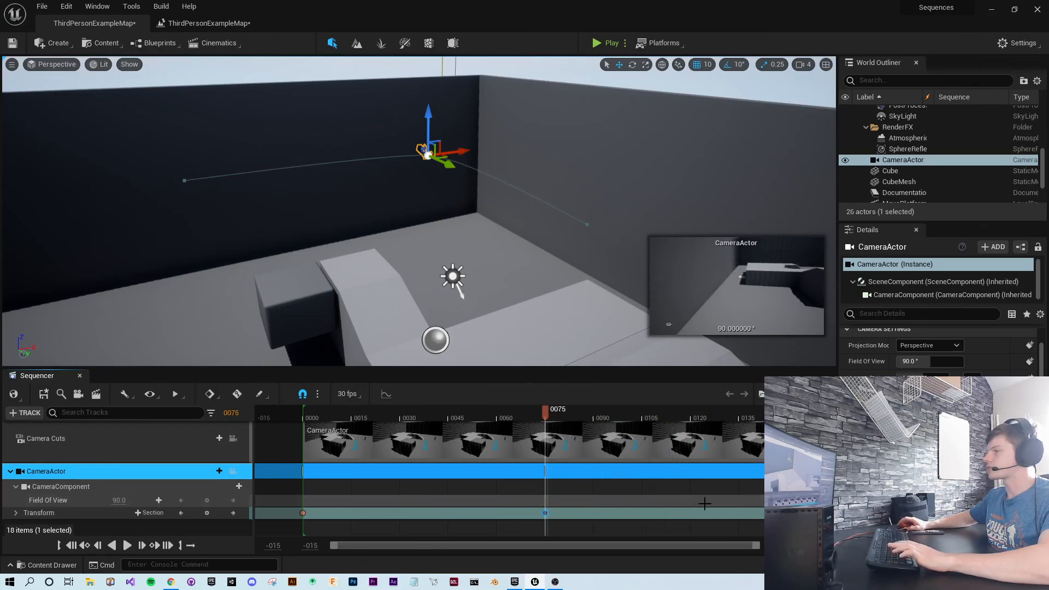
pyautogui.moveTo(461, 413); pyautogui.dragTo(758, 416)
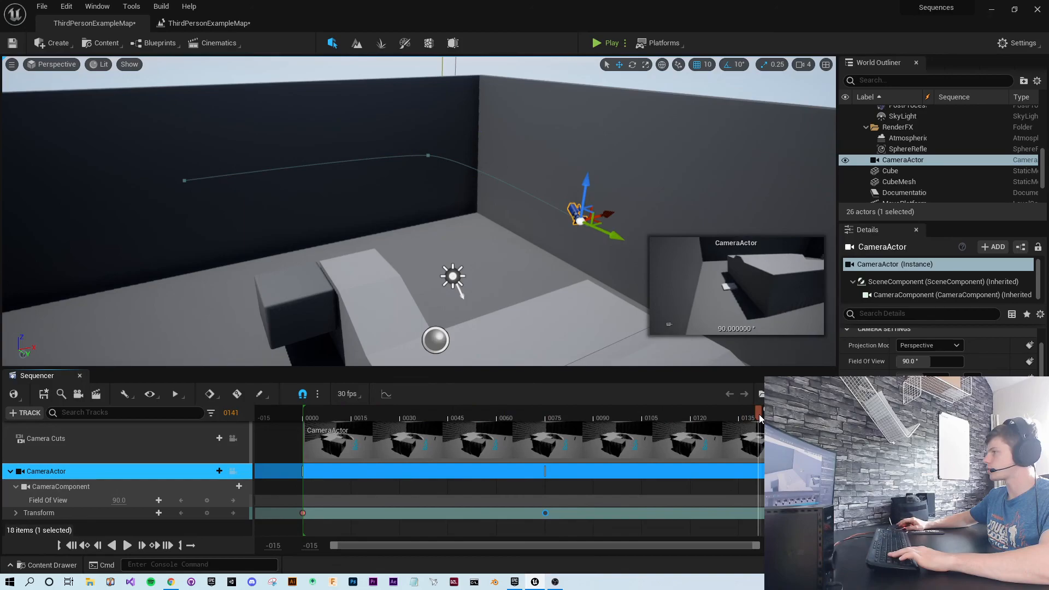
# Step: Move the middle Transform key to frame 90 and scrub through the camera move back to frame 0
pyautogui.moveTo(545, 513); pyautogui.dragTo(595, 513)
pyautogui.moveTo(592, 414); pyautogui.dragTo(759, 419)
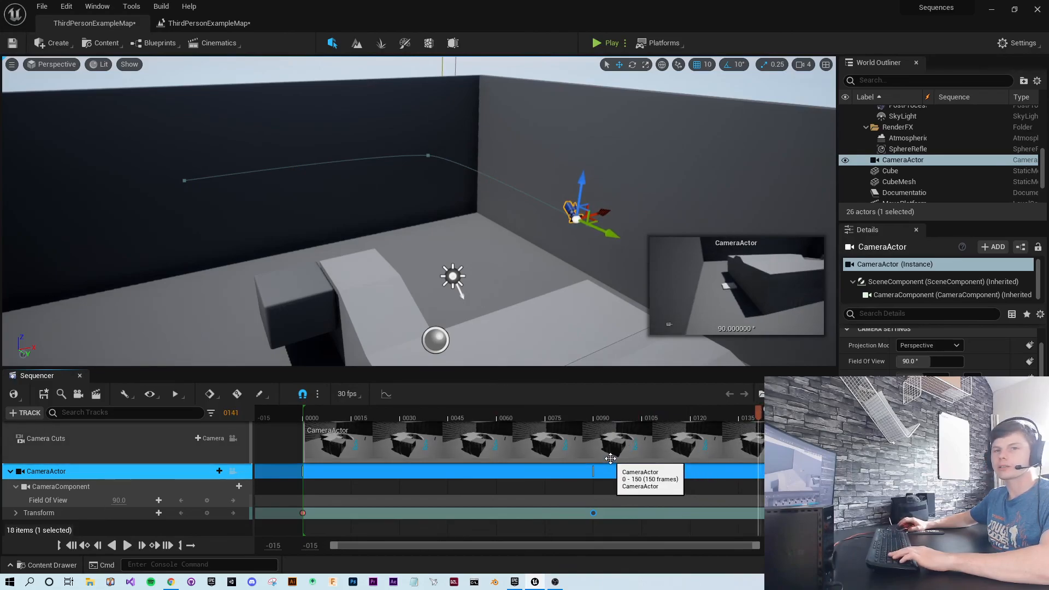
pyautogui.moveTo(758, 418); pyautogui.dragTo(305, 416)
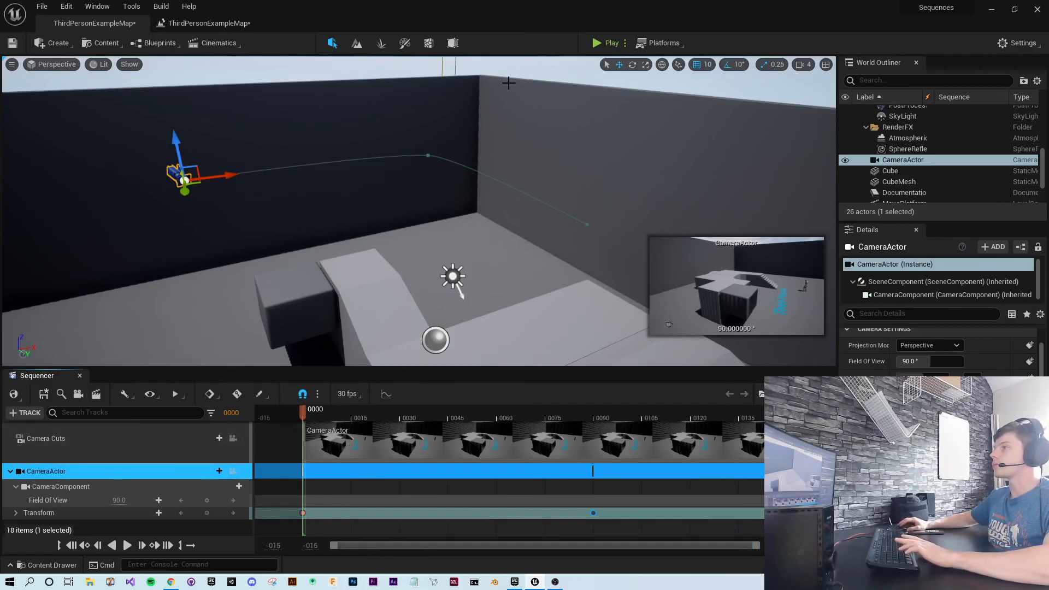
# Step: Play-test the level, run the character up onto the raised blocks, and stop the session
pyautogui.click(616, 43)
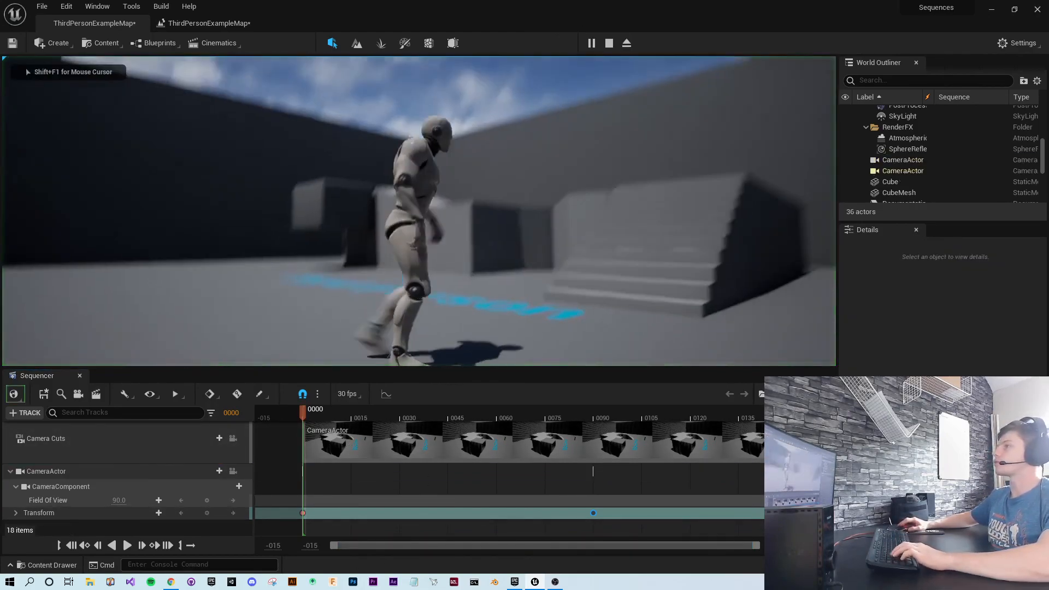
pyautogui.press('d')
pyautogui.press('w')
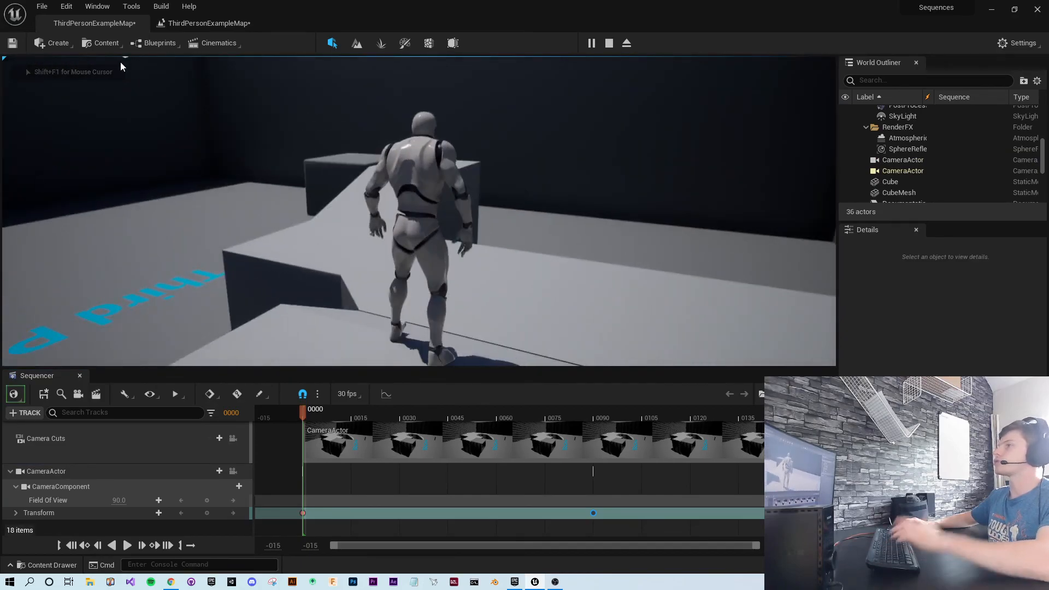
pyautogui.press('Escape')
# Step: Select the floating CubeMesh platform beside the walkway and add a Box Trigger to the level
pyautogui.moveTo(456, 293); pyautogui.dragTo(418, 104, button='right')
pyautogui.moveTo(405, 288); pyautogui.dragTo(477, 270, button='right')
pyautogui.press('a')
pyautogui.press('s')
pyautogui.press('w')
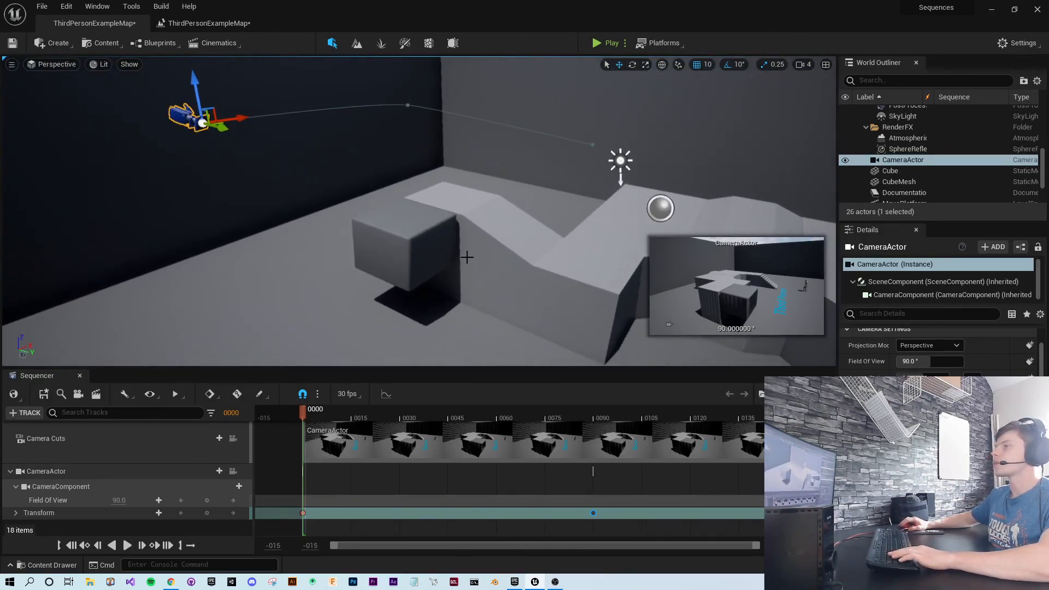
pyautogui.click(405, 215)
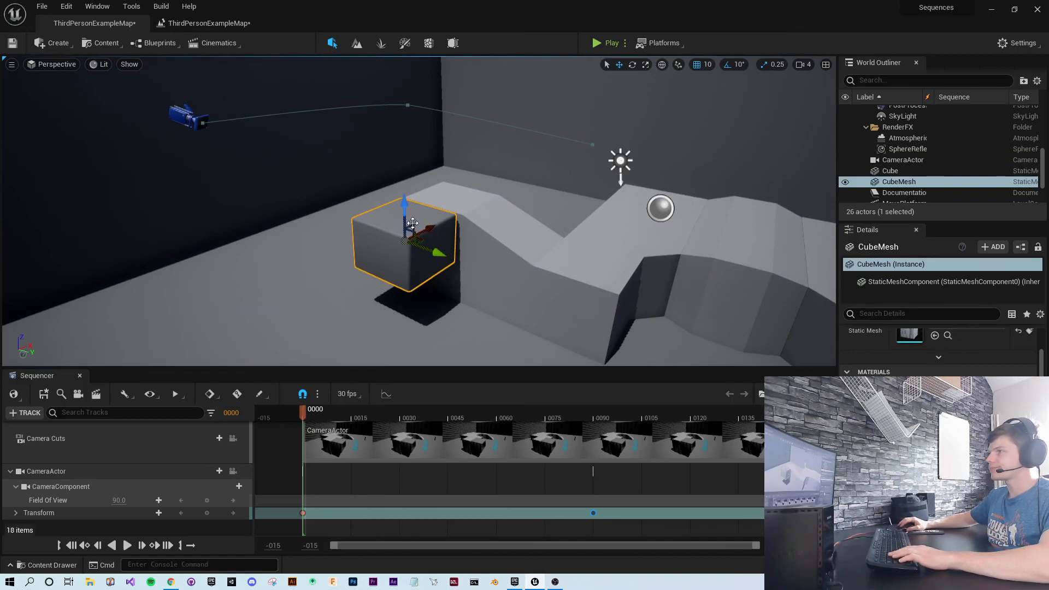
pyautogui.click(58, 44)
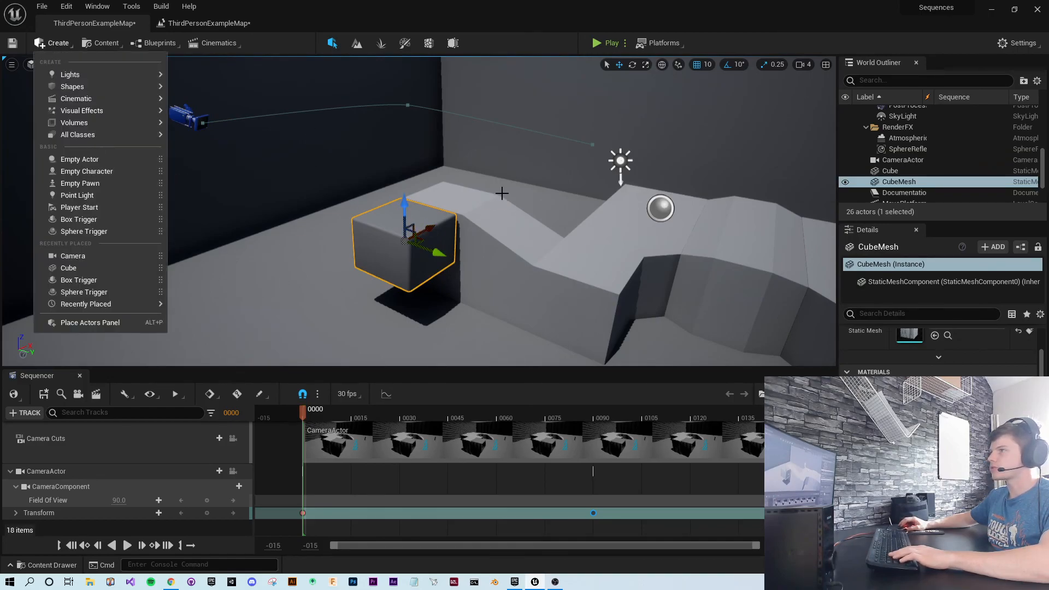
pyautogui.click(72, 219)
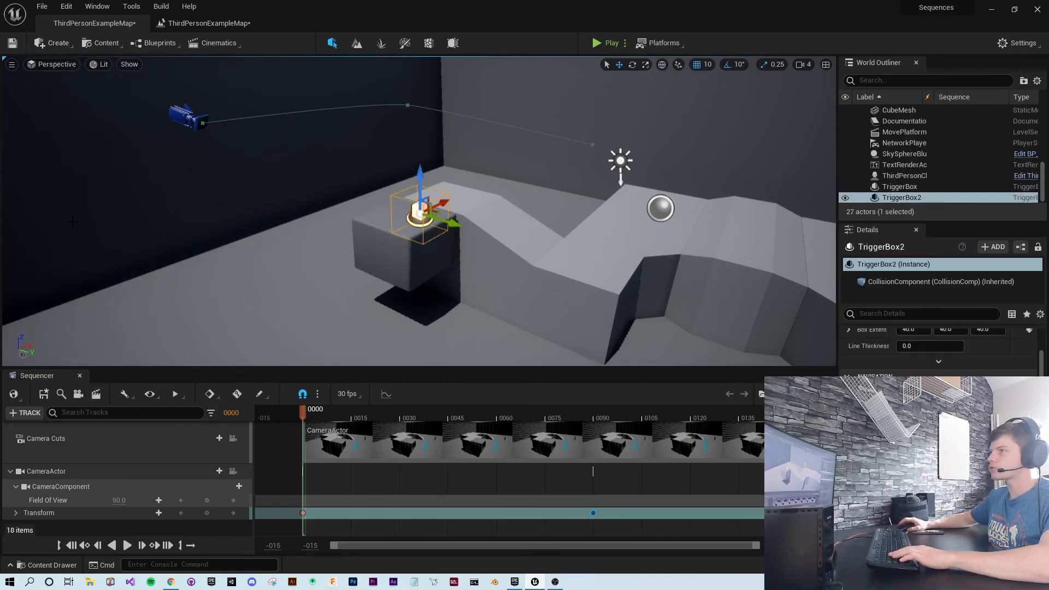
# Step: Move the new trigger box so it sits on top of the floating cube platform
pyautogui.moveTo(476, 200); pyautogui.dragTo(312, 194, button='right')
pyautogui.moveTo(334, 213); pyautogui.dragTo(450, 215)
pyautogui.moveTo(482, 163); pyautogui.dragTo(482, 202)
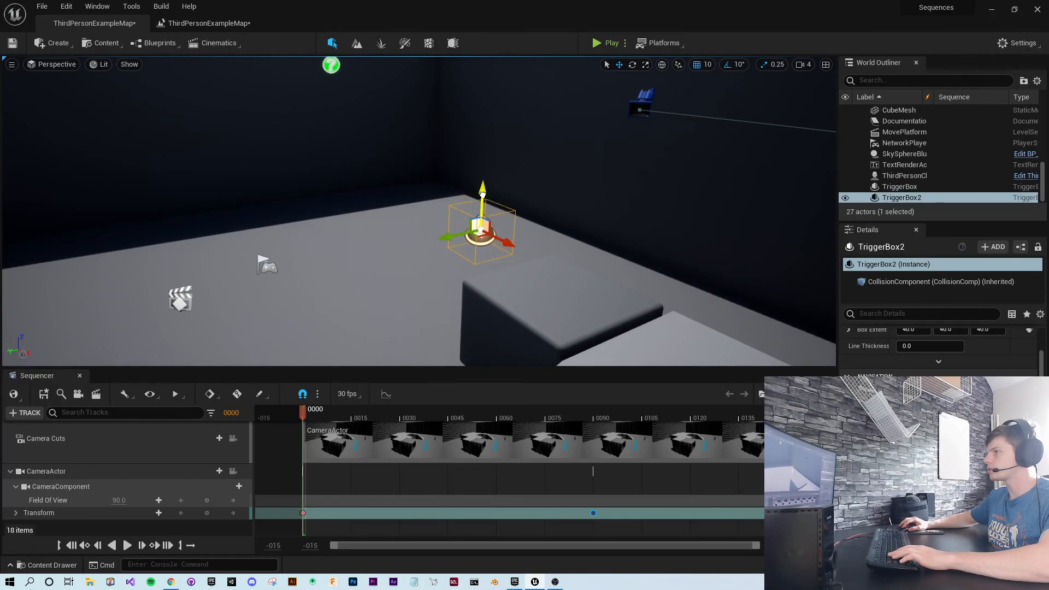
pyautogui.moveTo(506, 245); pyautogui.dragTo(591, 280)
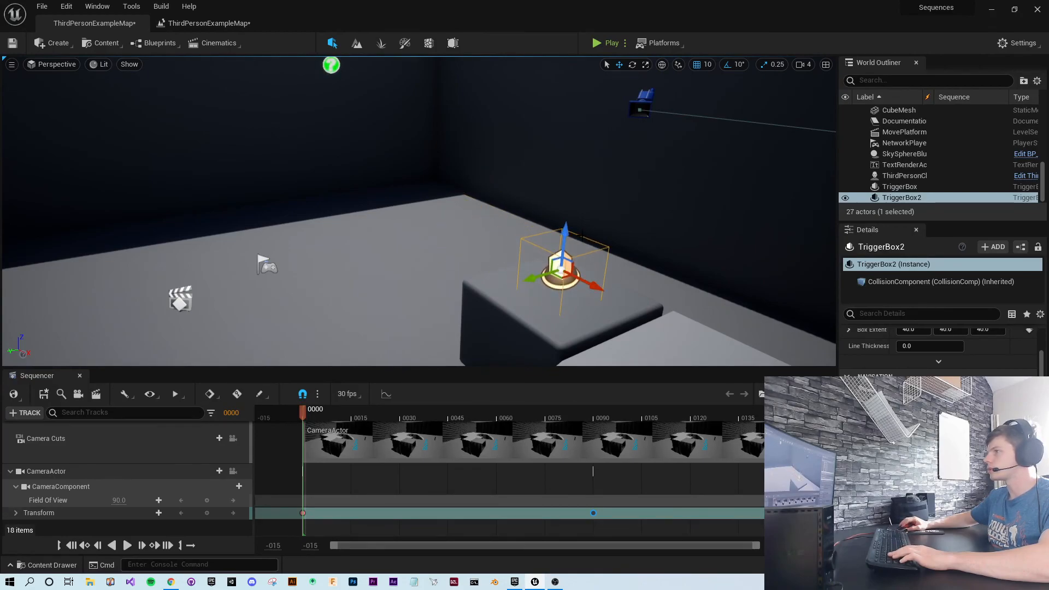
pyautogui.moveTo(566, 225); pyautogui.dragTo(570, 261, button='right')
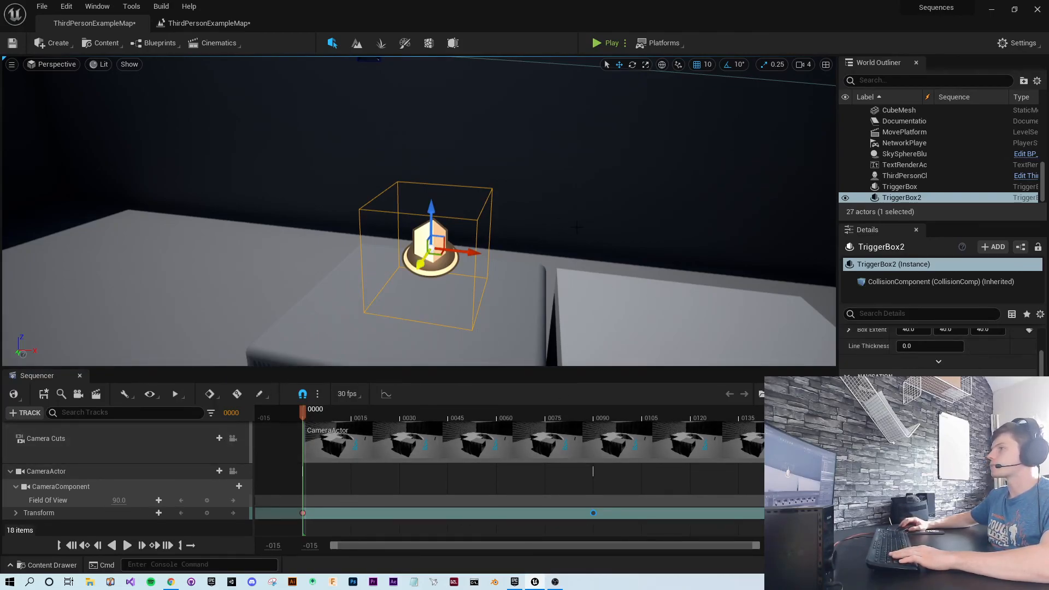
# Step: Rename the new trigger box as CameraTrigger
pyautogui.click(914, 198)
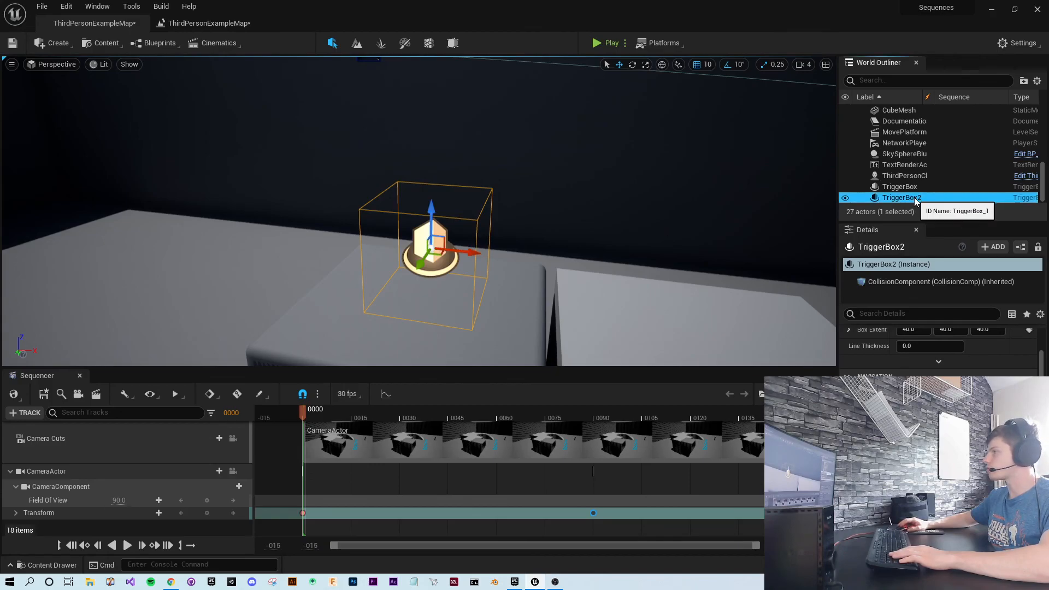
pyautogui.press('F2')
pyautogui.write('Camer')
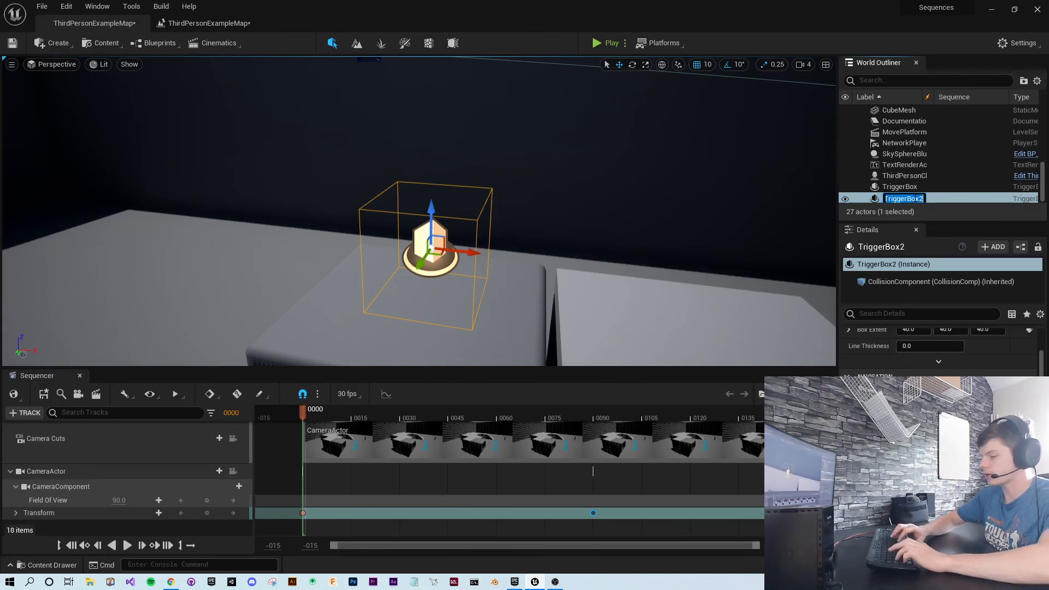
pyautogui.write('aTrigger')
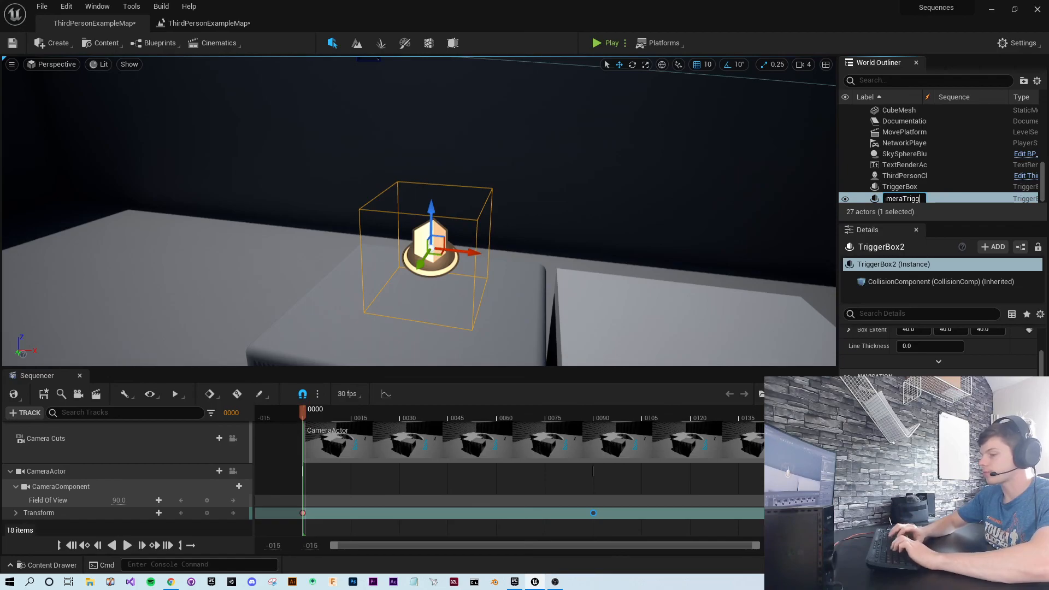
pyautogui.press('Return')
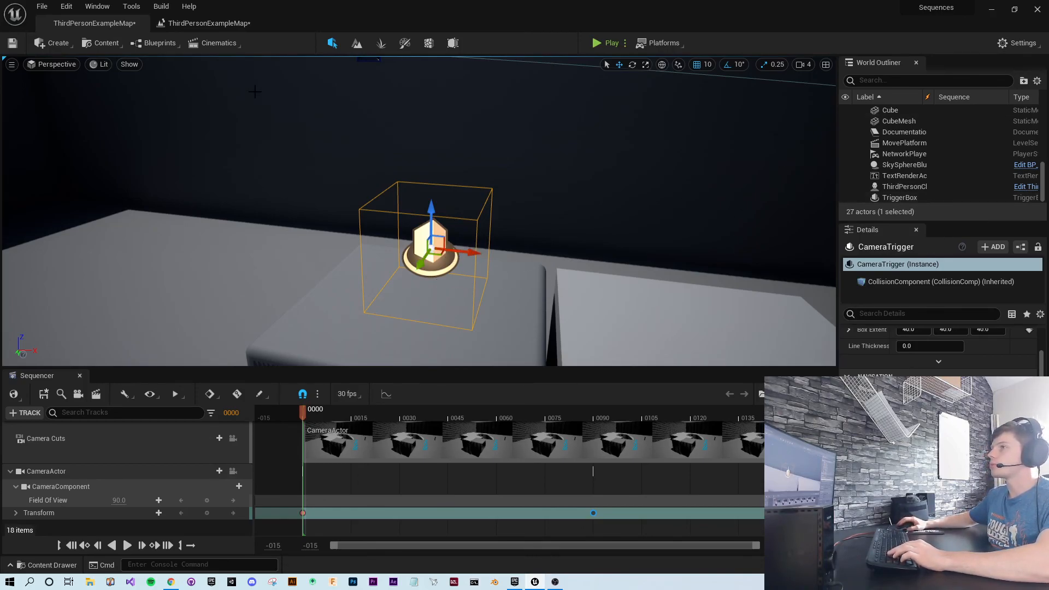
# Step: Open the level blueprint and review the existing TriggerBox overlap chain that plays the platform sequence
pyautogui.click(230, 23)
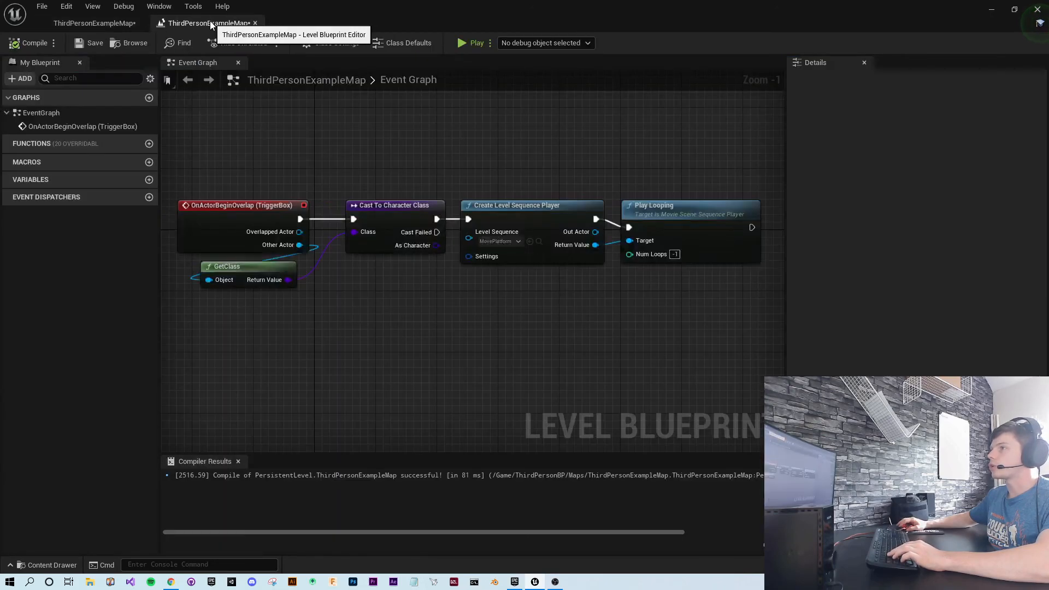
pyautogui.click(89, 23)
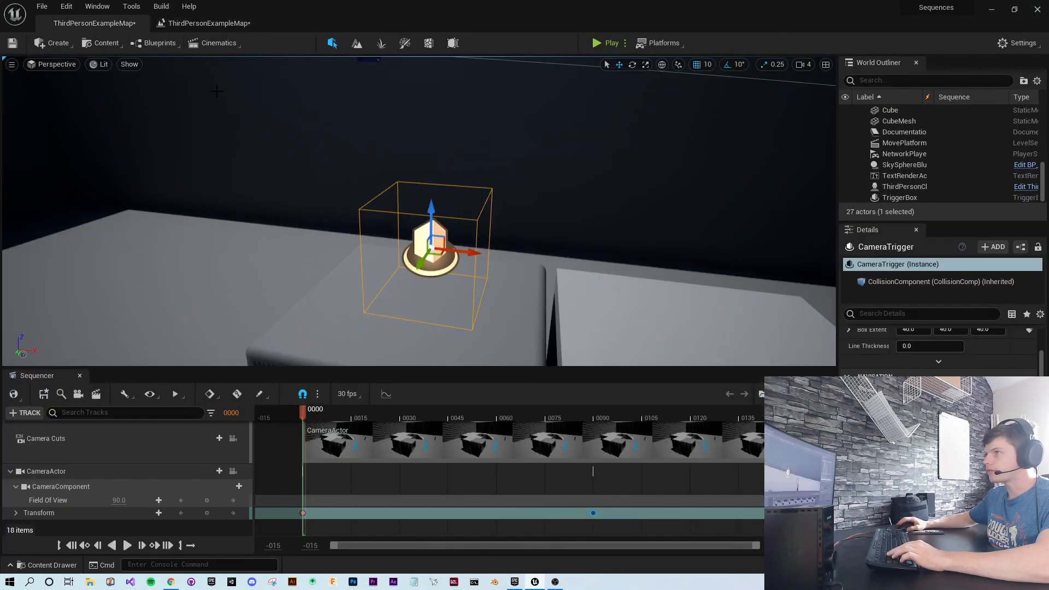
pyautogui.click(157, 43)
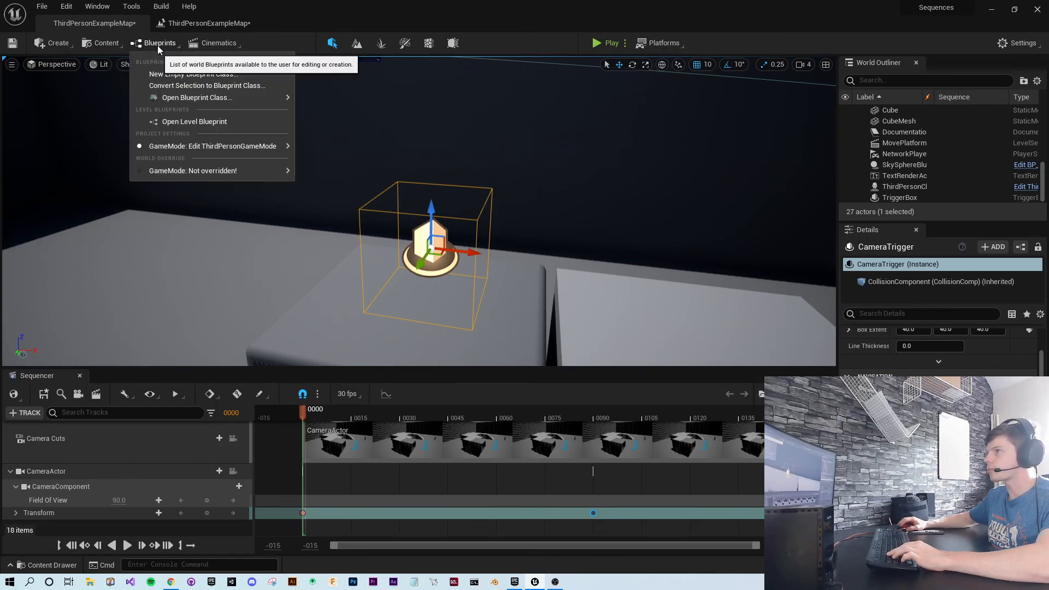
pyautogui.click(198, 121)
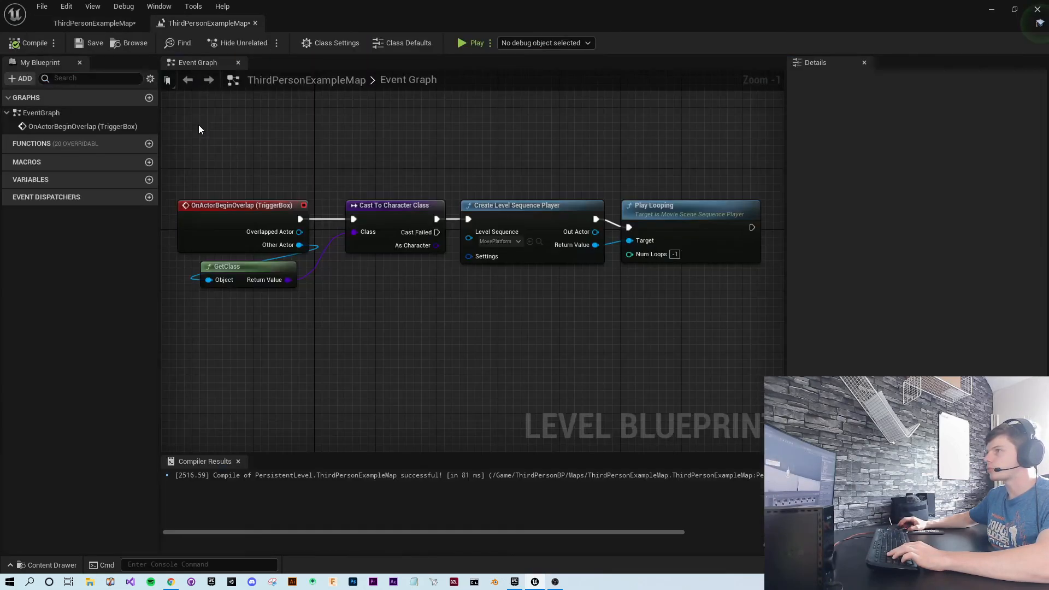
pyautogui.click(79, 19)
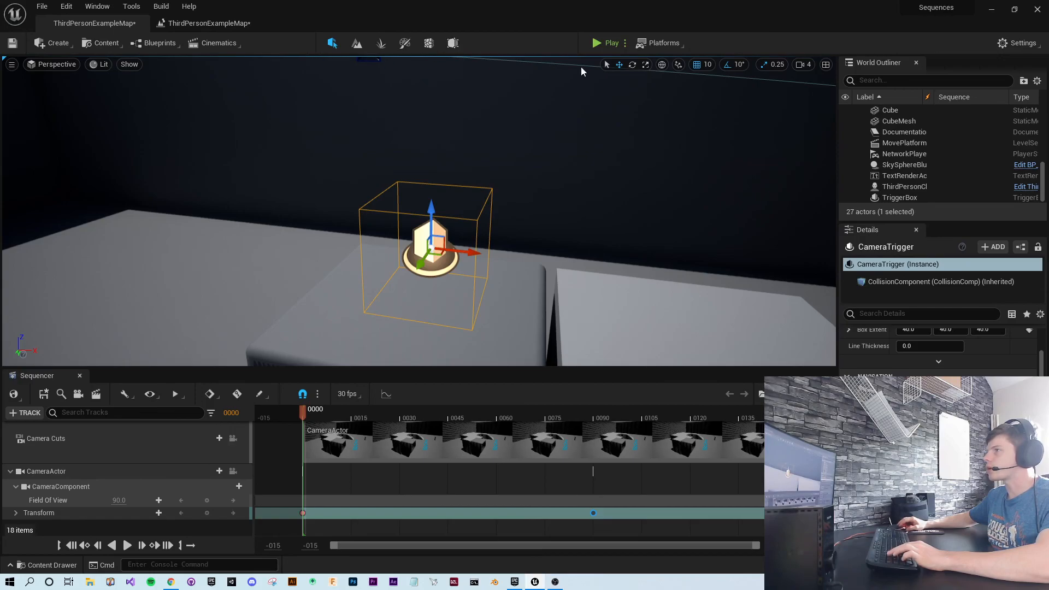
pyautogui.click(208, 23)
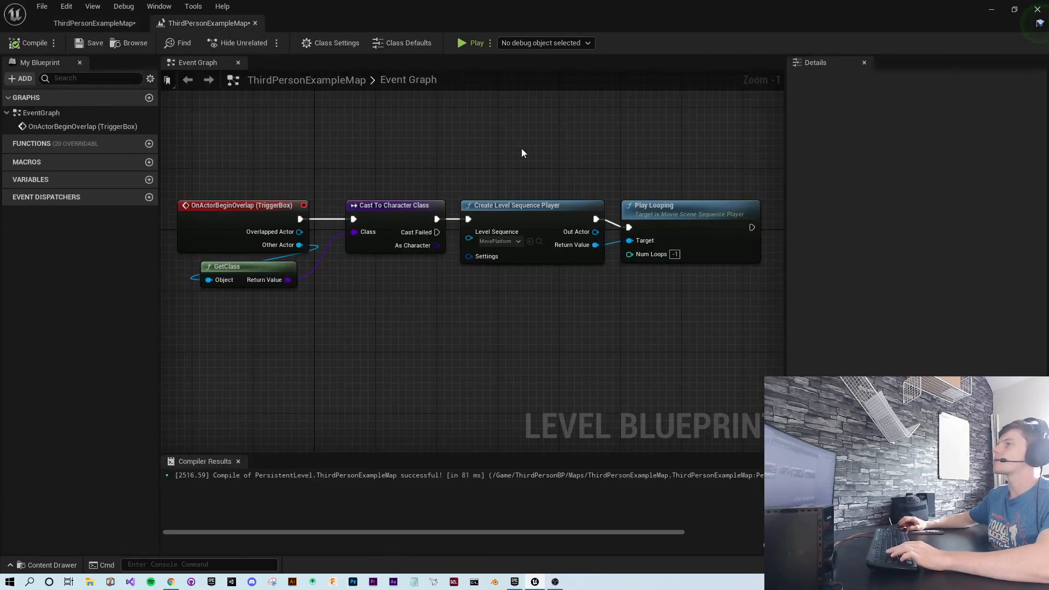
pyautogui.moveTo(516, 265); pyautogui.dragTo(555, 269, button='right')
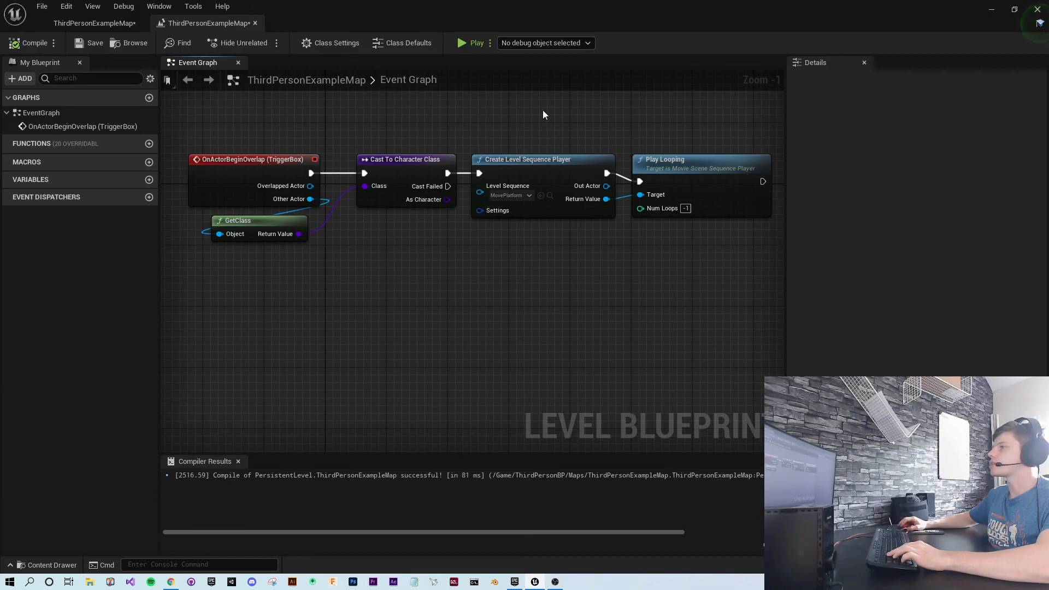
pyautogui.moveTo(475, 282)
pyautogui.mouseDown(button='right')
pyautogui.moveTo(490, 238)
pyautogui.moveTo(479, 291)
pyautogui.mouseUp(button='right')
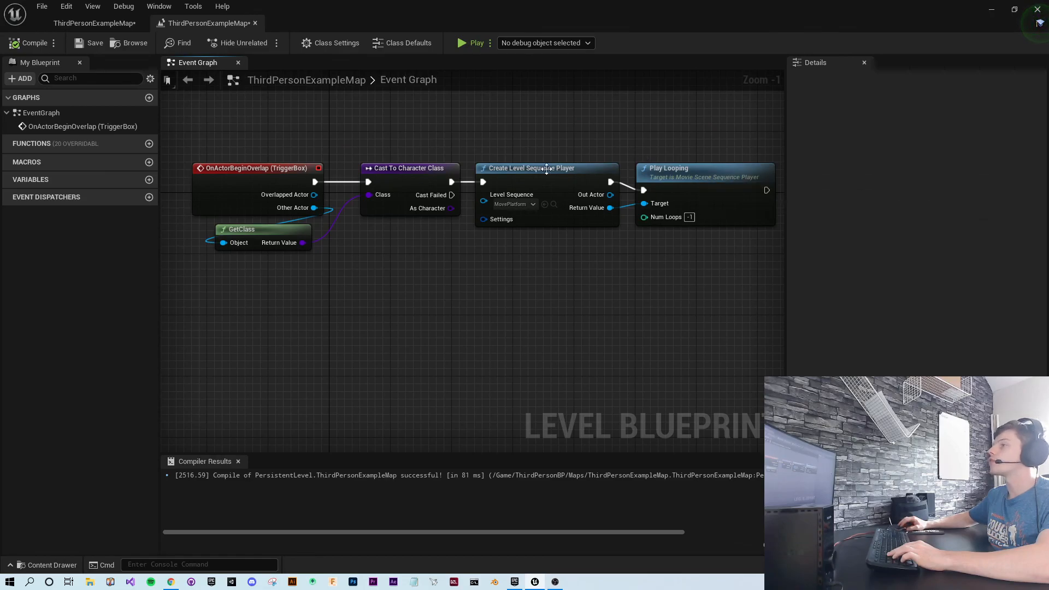
pyautogui.moveTo(357, 324); pyautogui.dragTo(359, 290, button='right')
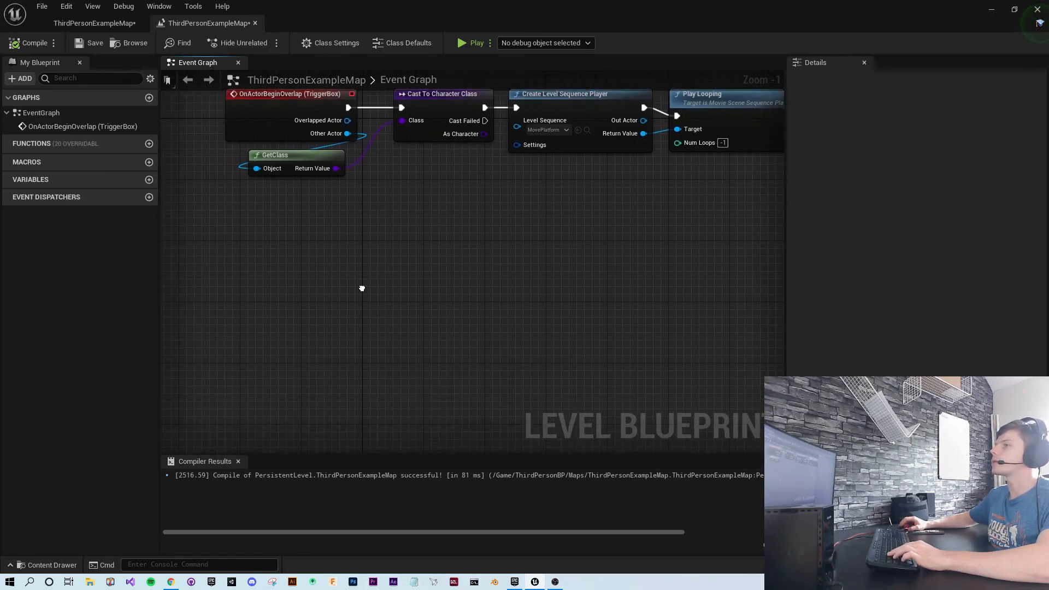
# Step: With CameraTrigger selected in the level, add its On Actor Begin Overlap event to the level blueprint's event graph
pyautogui.click(90, 23)
pyautogui.click(476, 226)
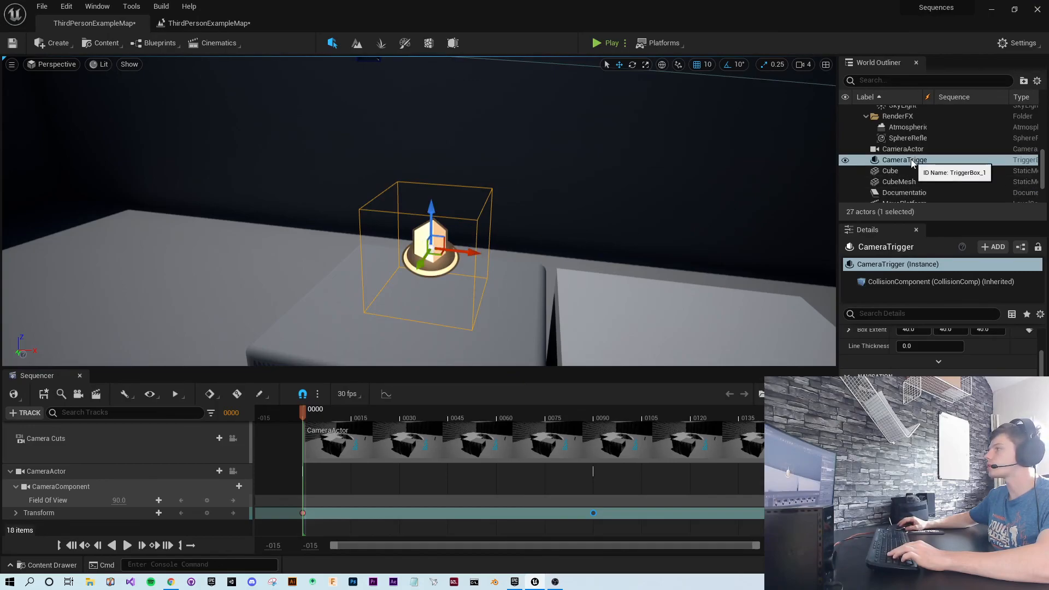
pyautogui.click(212, 23)
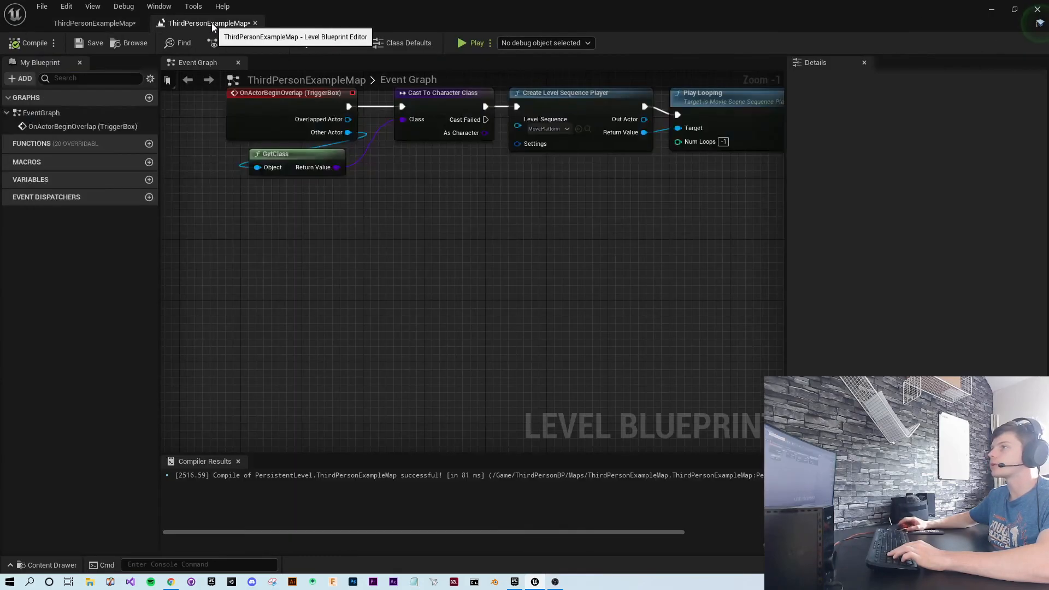
pyautogui.rightClick(307, 284)
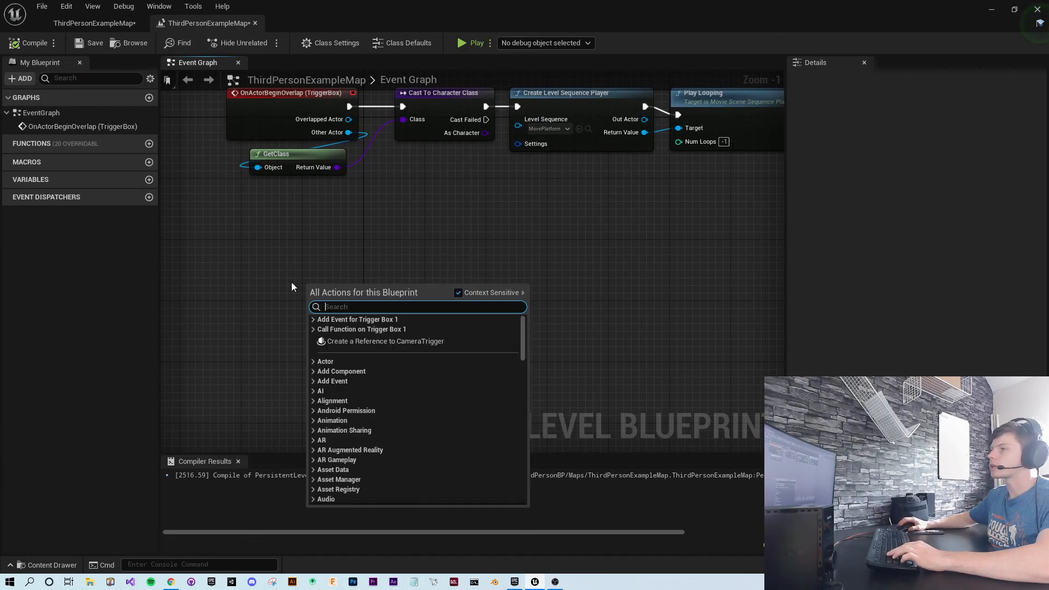
pyautogui.click(314, 321)
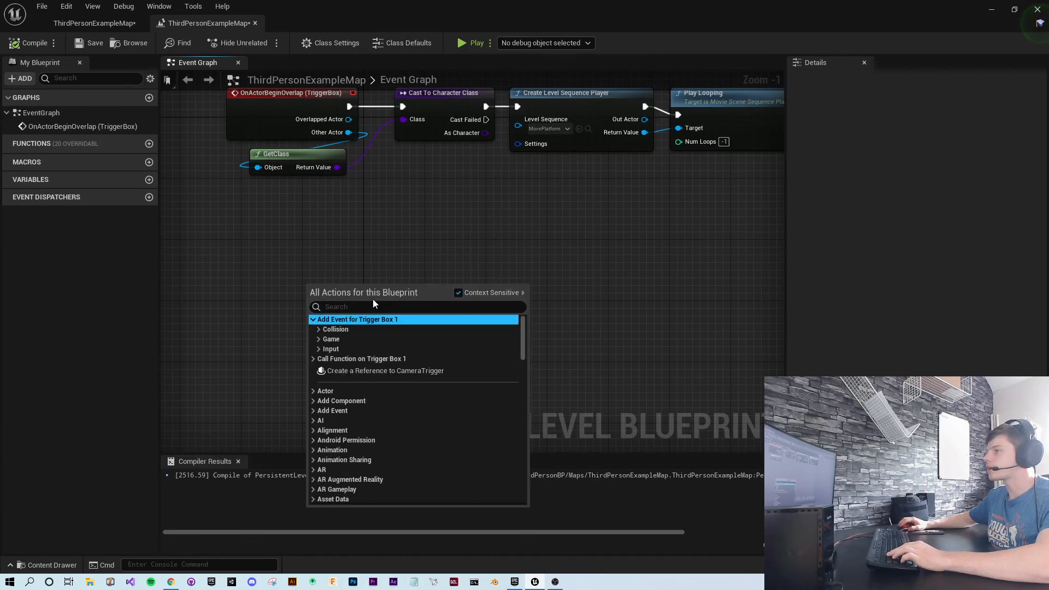
pyautogui.click(318, 330)
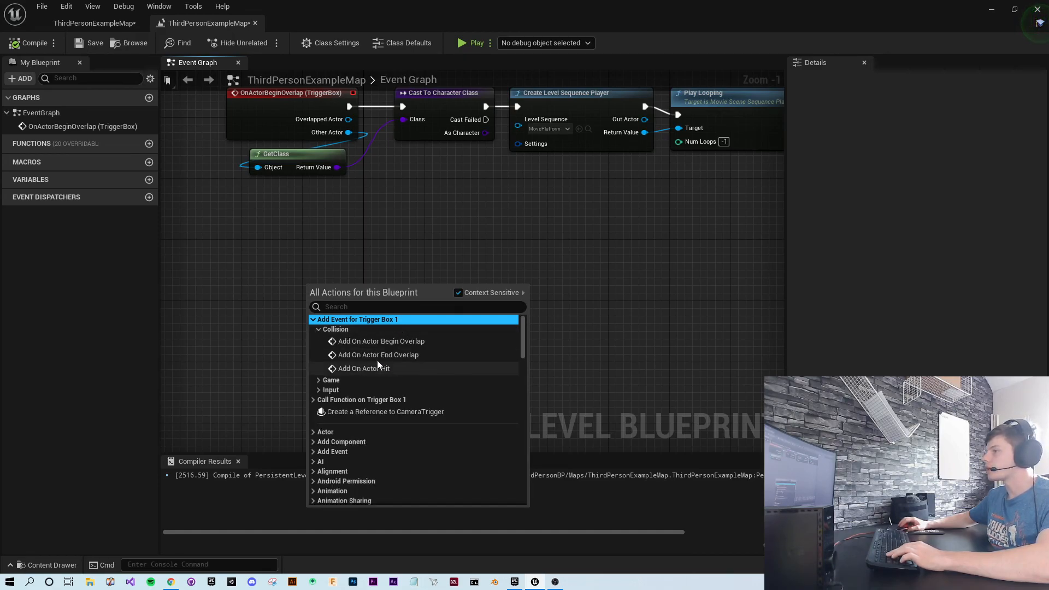
pyautogui.click(349, 343)
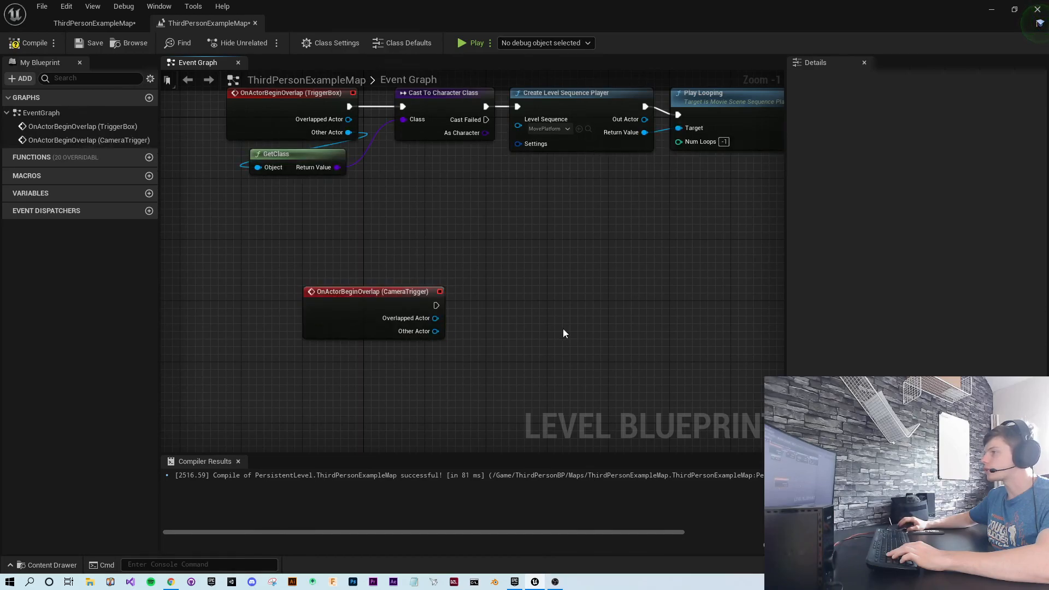
# Step: Position the CameraTrigger overlap event node below the existing TriggerBox chain, aligned with its first node
pyautogui.moveTo(375, 291); pyautogui.dragTo(280, 247)
pyautogui.click(376, 298)
pyautogui.moveTo(352, 294); pyautogui.dragTo(322, 346)
pyautogui.click(382, 214)
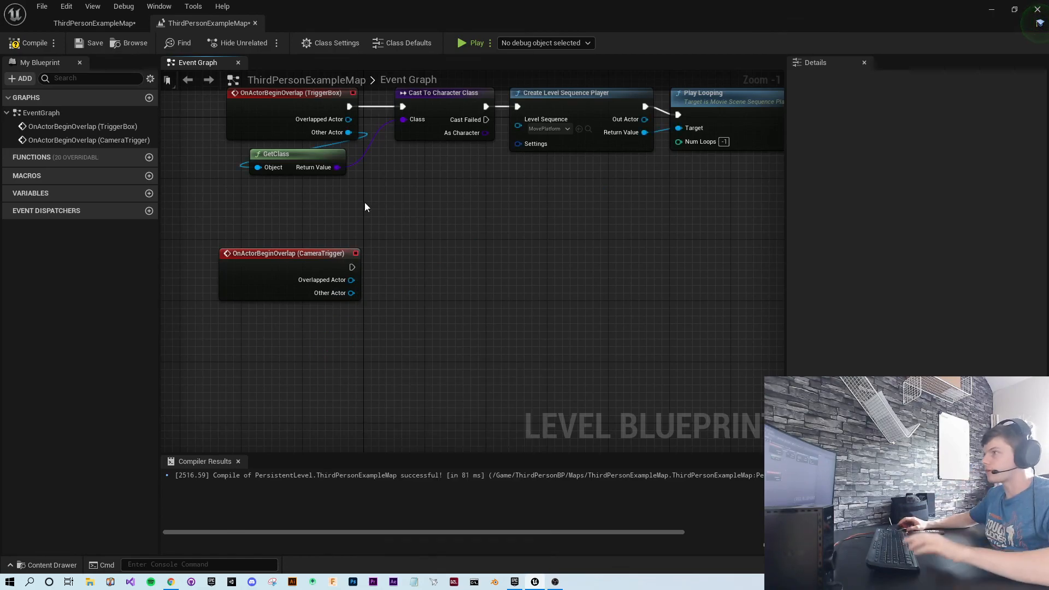
# Step: Copy the GetClass and Cast To Character Class nodes and paste them beside the CameraTrigger overlap event
pyautogui.click(299, 155)
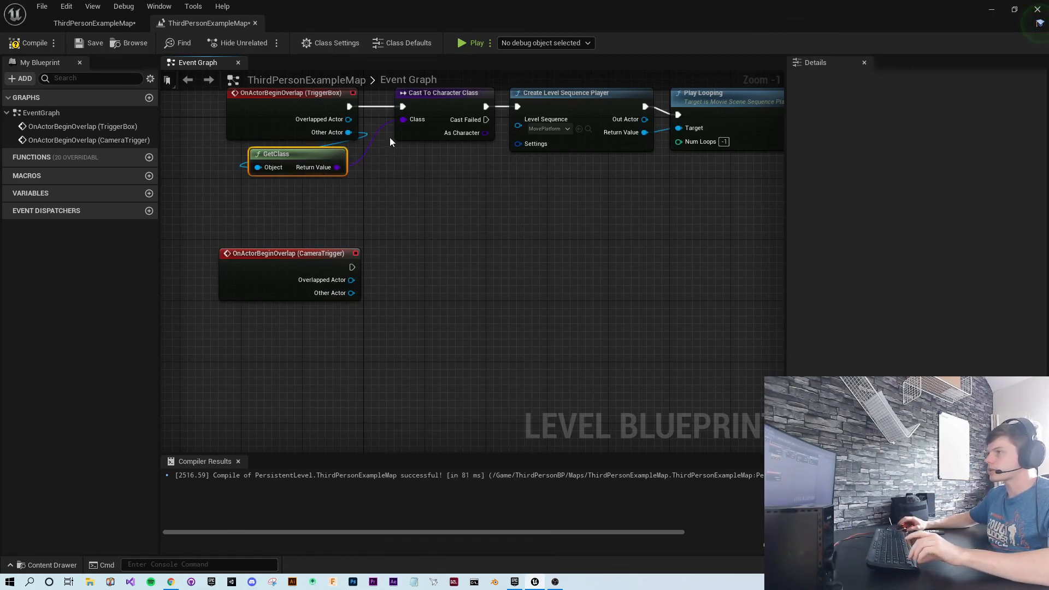
pyautogui.keyDown('ctrl'); pyautogui.click(424, 105); pyautogui.keyUp('ctrl')
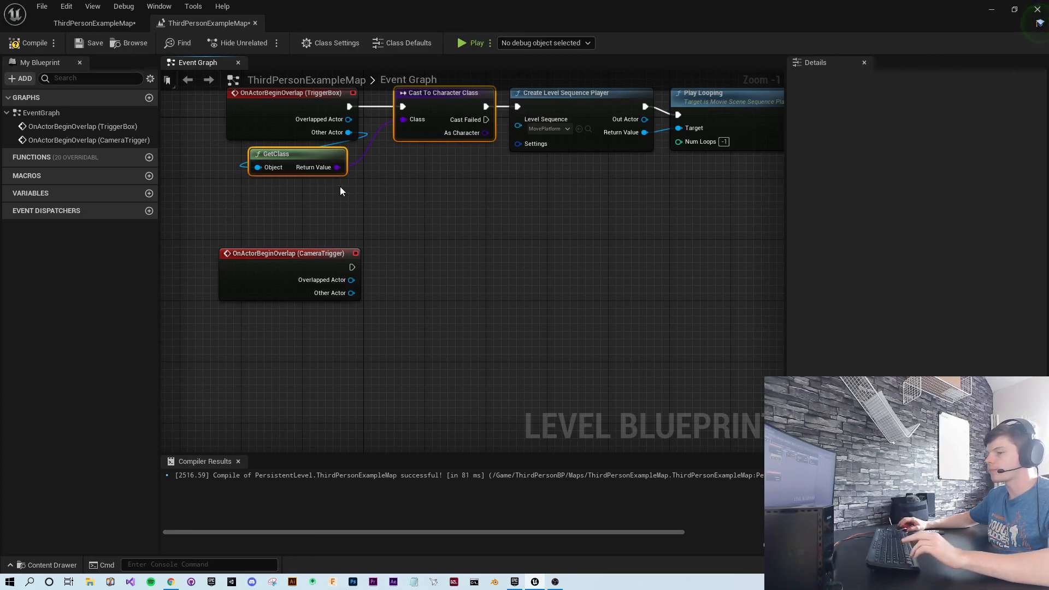
pyautogui.hotkey('ctrl', 'c')
pyautogui.hotkey('ctrl', 'v')
pyautogui.moveTo(474, 161); pyautogui.dragTo(474, 267)
# Step: Connect the CameraTrigger event's execution to the pasted cast and its Other Actor to the pasted GetClass node
pyautogui.moveTo(352, 267); pyautogui.dragTo(419, 274)
pyautogui.moveTo(271, 343); pyautogui.dragTo(341, 311)
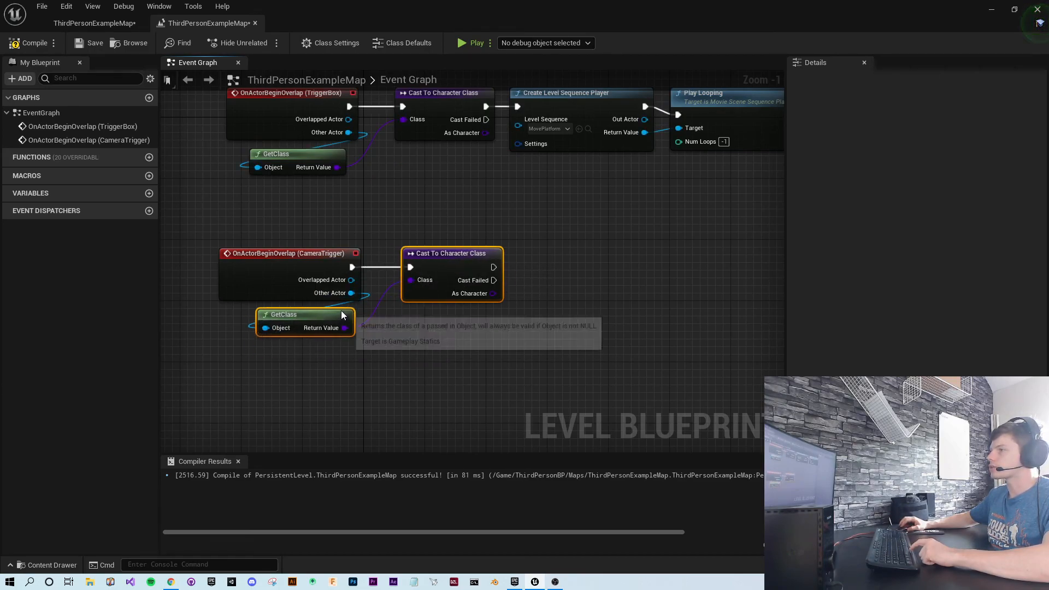
pyautogui.click(399, 331)
pyautogui.moveTo(535, 371); pyautogui.dragTo(508, 346, button='right')
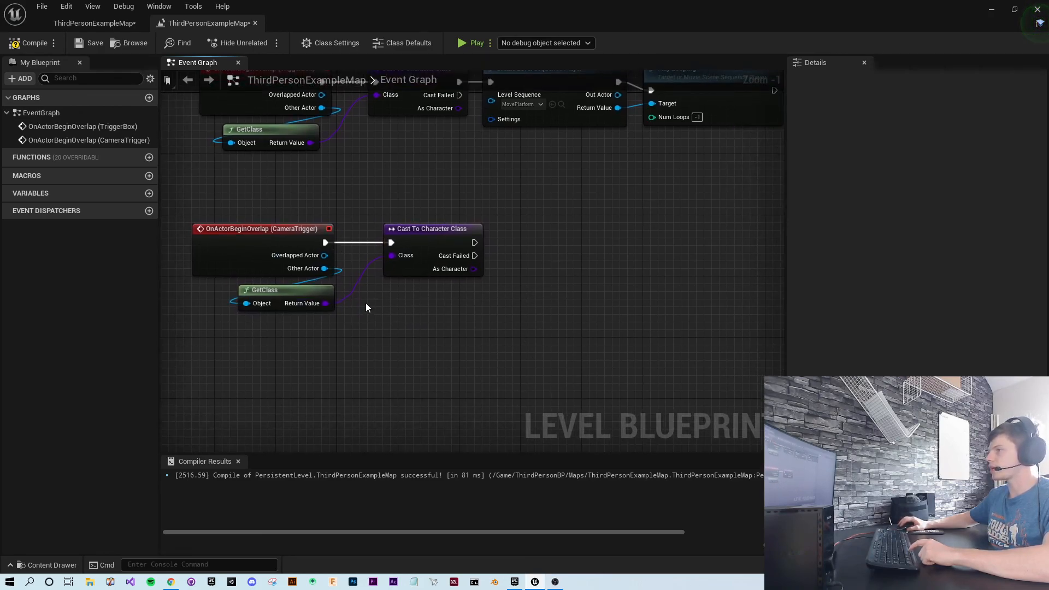
# Step: Add a Create Level Sequence Player node fed by the execution output of the CameraTrigger chain's Cast To Character Class node
pyautogui.click(428, 232)
pyautogui.moveTo(484, 242); pyautogui.dragTo(595, 279)
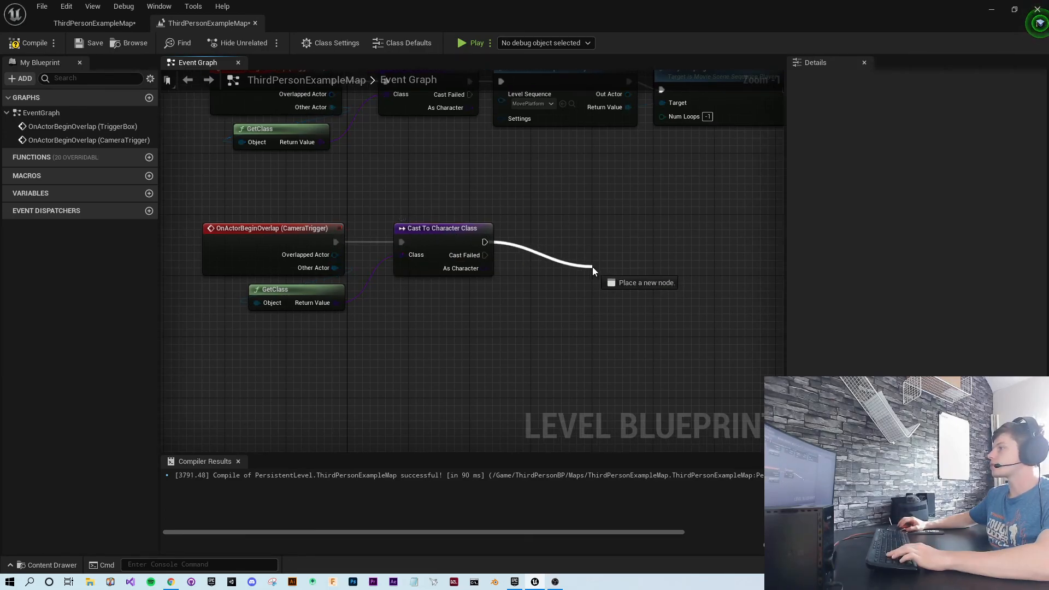
pyautogui.write('c')
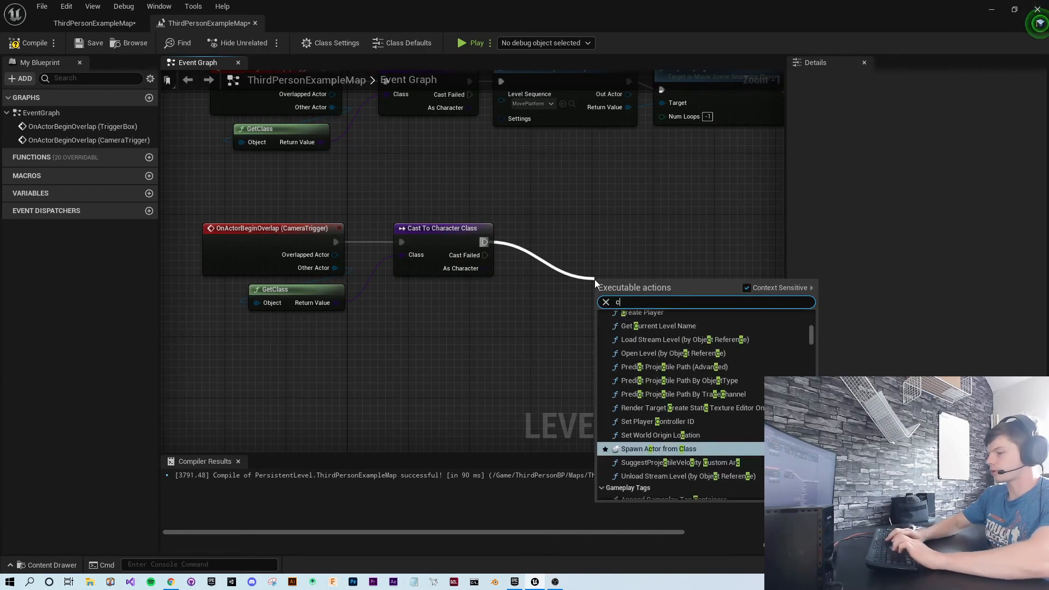
pyautogui.write('reate ')
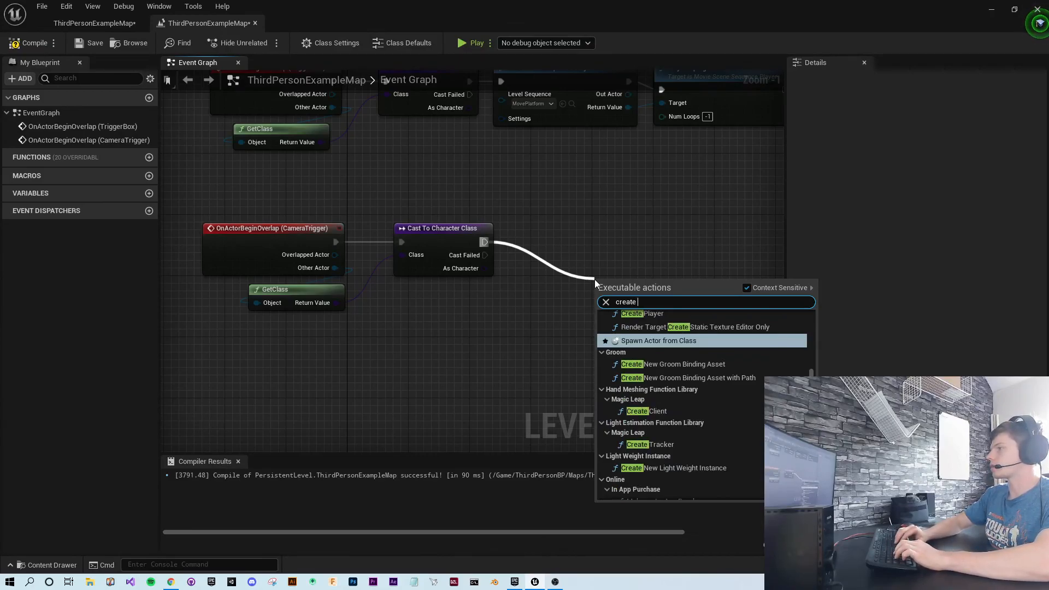
pyautogui.write('level')
pyautogui.press('Return')
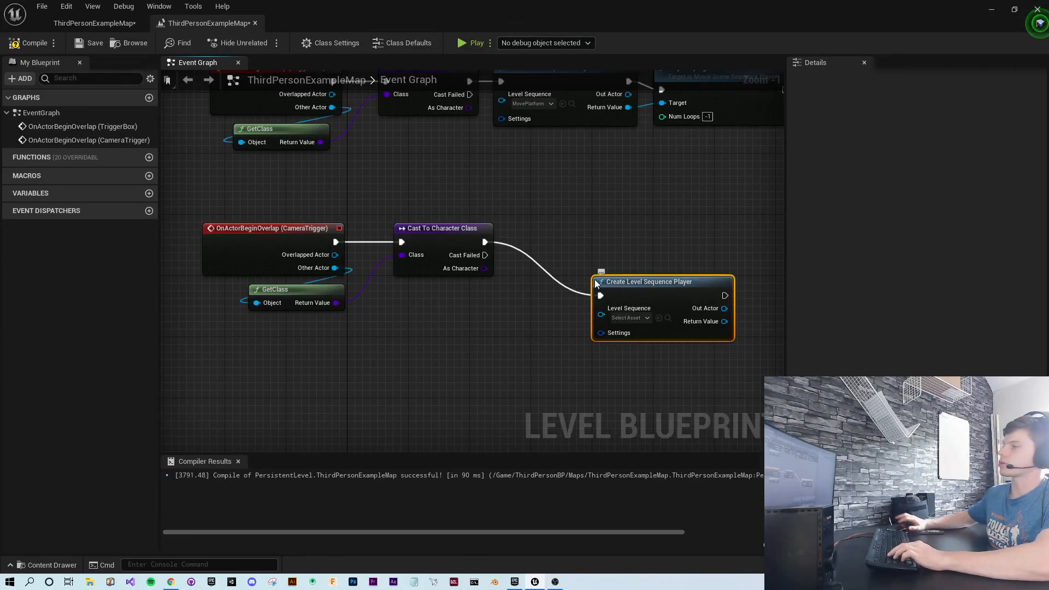
# Step: Set the new player node's Level Sequence to MoveCamera and align the node in line with the cast
pyautogui.click(644, 320)
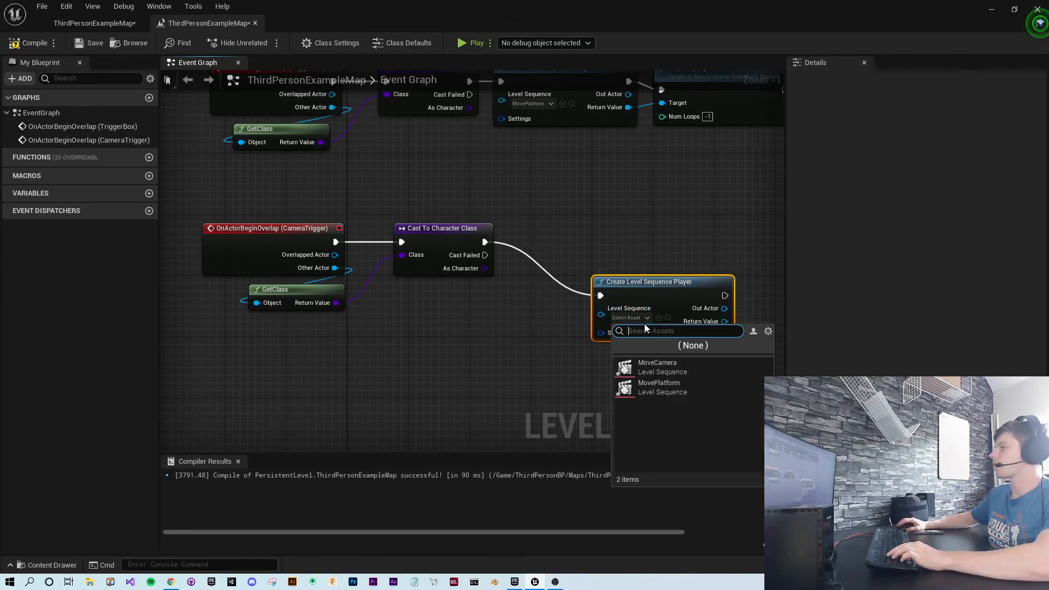
pyautogui.click(648, 364)
pyautogui.moveTo(649, 284); pyautogui.dragTo(579, 230)
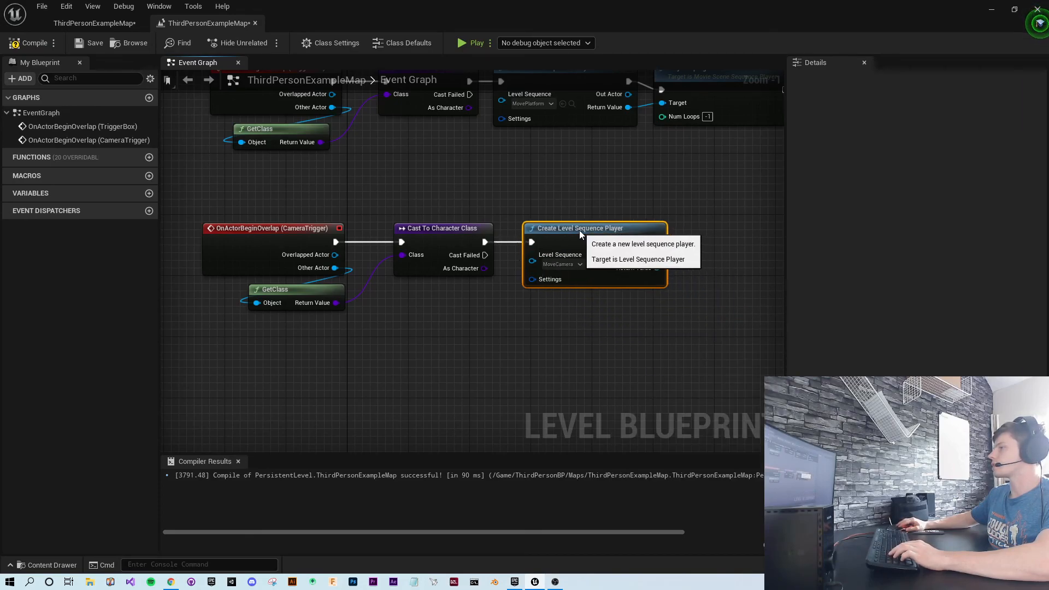
pyautogui.moveTo(682, 354); pyautogui.dragTo(498, 347, button='right')
pyautogui.moveTo(473, 260); pyautogui.dragTo(540, 265)
pyautogui.write('play')
pyautogui.press('Return')
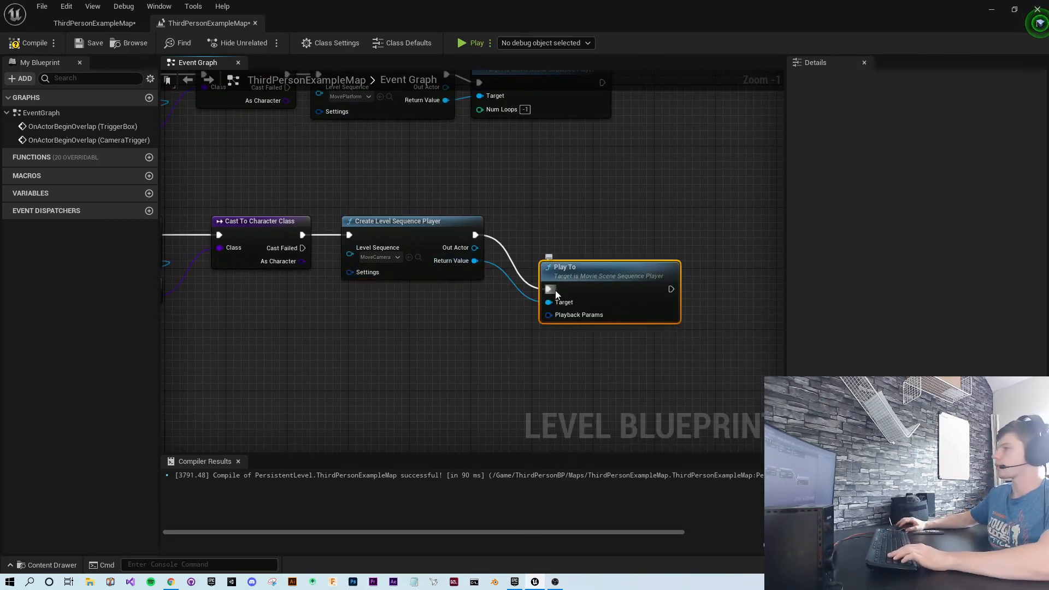
pyautogui.press('Delete')
# Step: Add a Play node targeting the Return Value of the MoveCamera Create Level Sequence Player node
pyautogui.moveTo(474, 261); pyautogui.dragTo(544, 224)
pyautogui.write('play')
pyautogui.click(634, 294)
pyautogui.moveTo(604, 309); pyautogui.dragTo(721, 355, button='right')
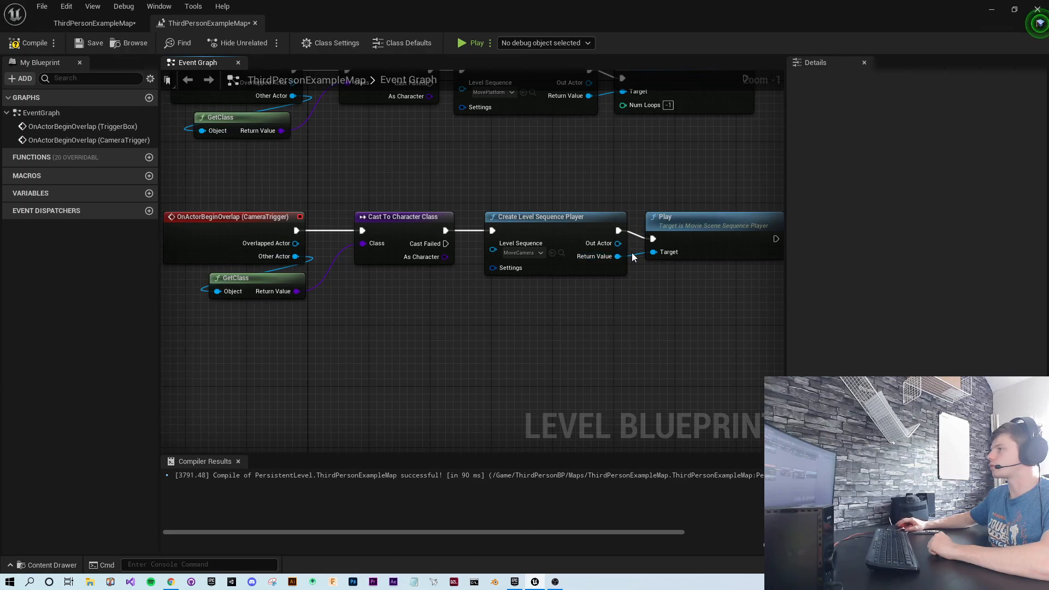
# Step: Move the MoveCamera Create Level Sequence Player and Play nodes together away from the cast to open a gap
pyautogui.moveTo(553, 326); pyautogui.dragTo(435, 345, button='right')
pyautogui.moveTo(463, 305); pyautogui.dragTo(522, 263)
pyautogui.moveTo(448, 245); pyautogui.dragTo(562, 246)
pyautogui.click(394, 236)
# Step: Insert a Do Once node between the CameraTrigger chain's cast and the Create Level Sequence Player node
pyautogui.moveTo(312, 246); pyautogui.dragTo(376, 244)
pyautogui.write('do once')
pyautogui.press('Return')
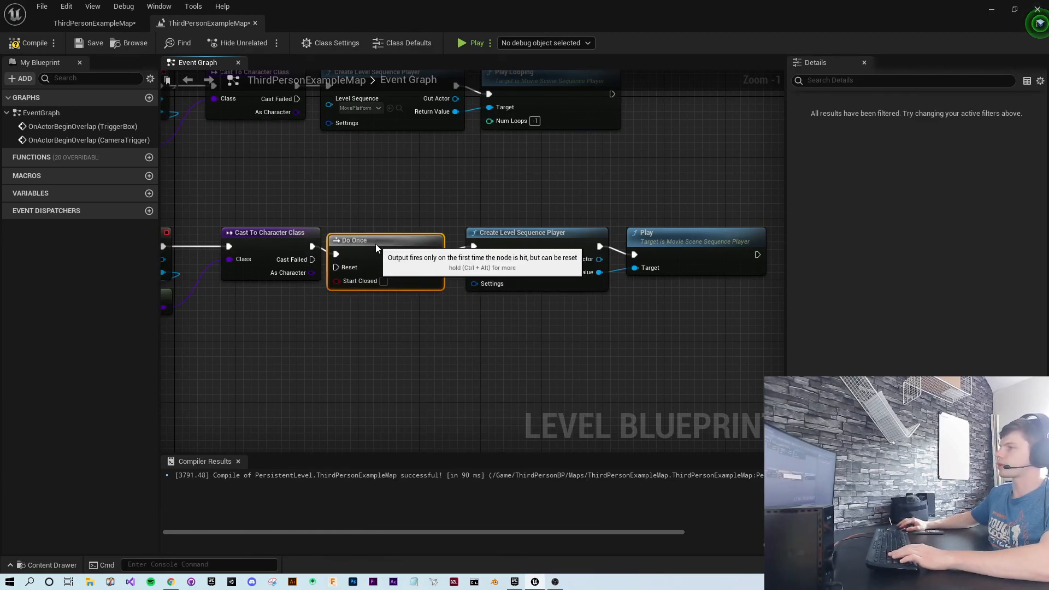
pyautogui.click(448, 365)
# Step: Try a DestroyActor node targeting the CameraTrigger event's Overlapped Actor, and delete it
pyautogui.moveTo(448, 366); pyautogui.dragTo(407, 307, button='right')
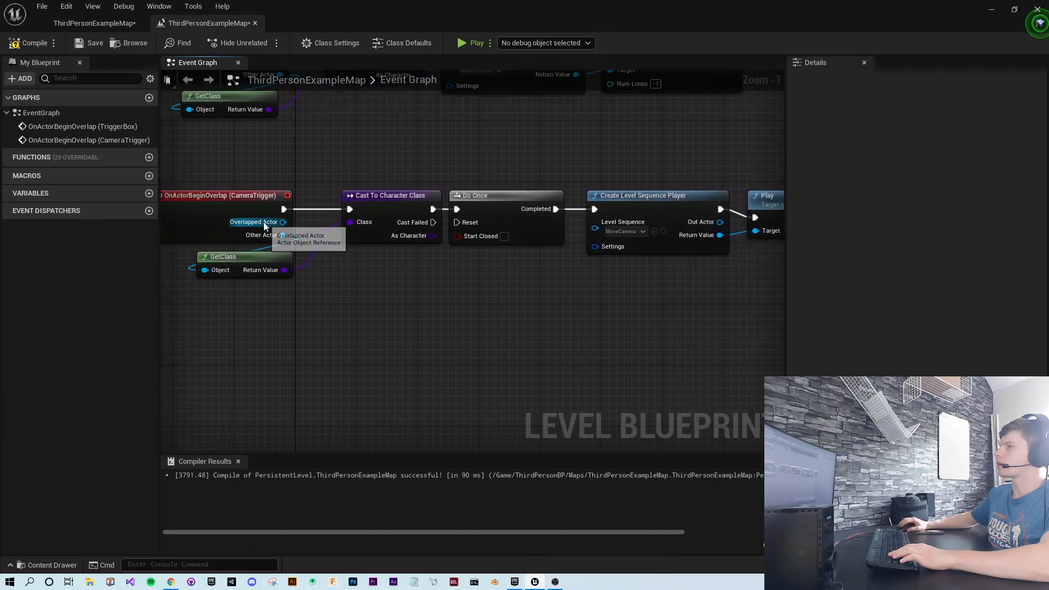
pyautogui.moveTo(263, 222); pyautogui.dragTo(530, 347)
pyautogui.write('destr')
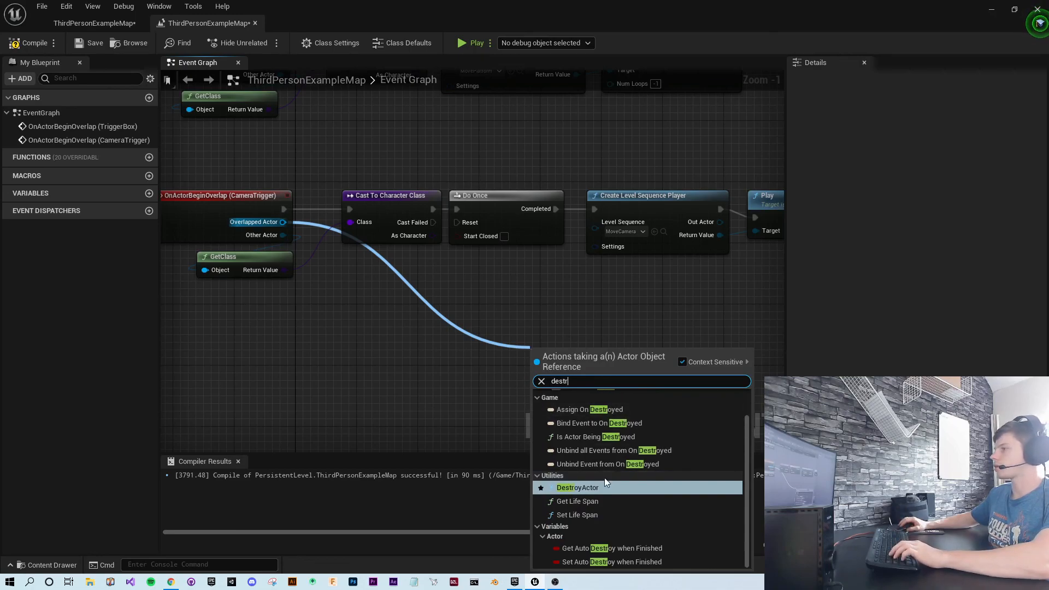
pyautogui.click(606, 478)
pyautogui.moveTo(596, 385); pyautogui.dragTo(579, 323)
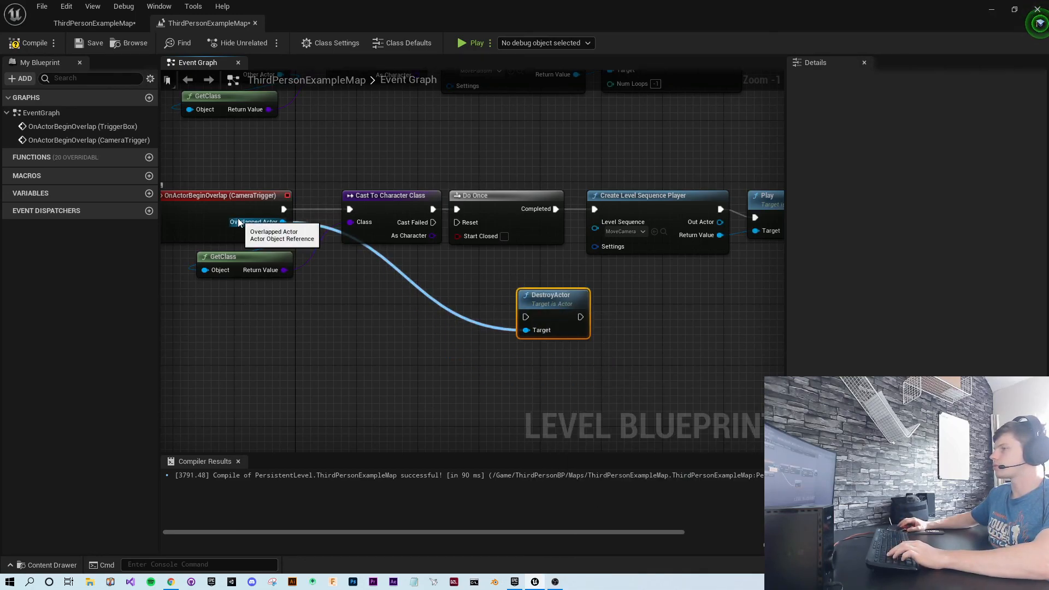
pyautogui.press('Delete')
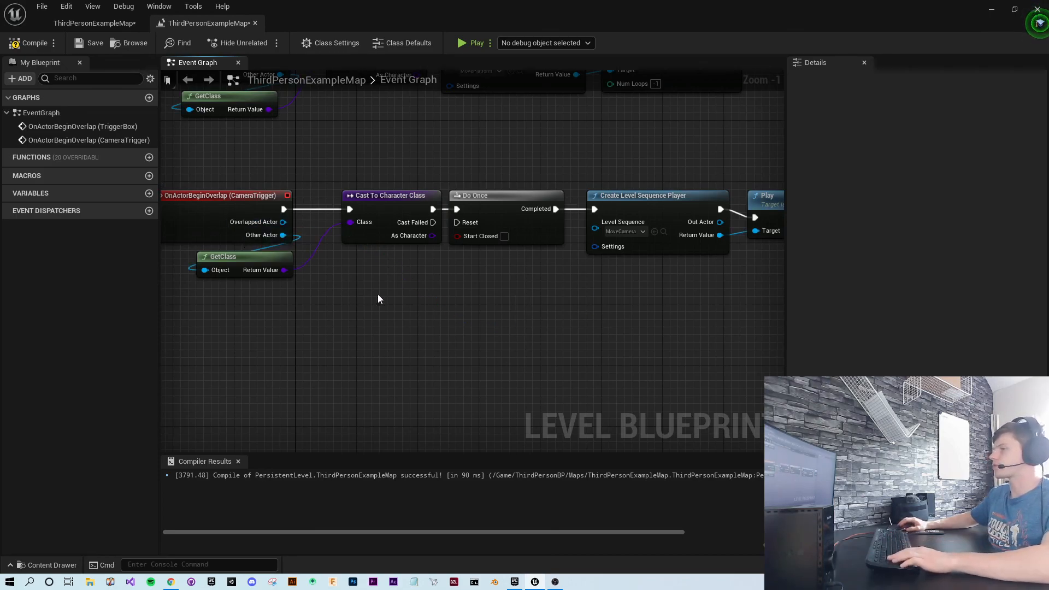
# Step: Add an unconnected DestroyActor node below the CameraTrigger event chain
pyautogui.click(234, 207)
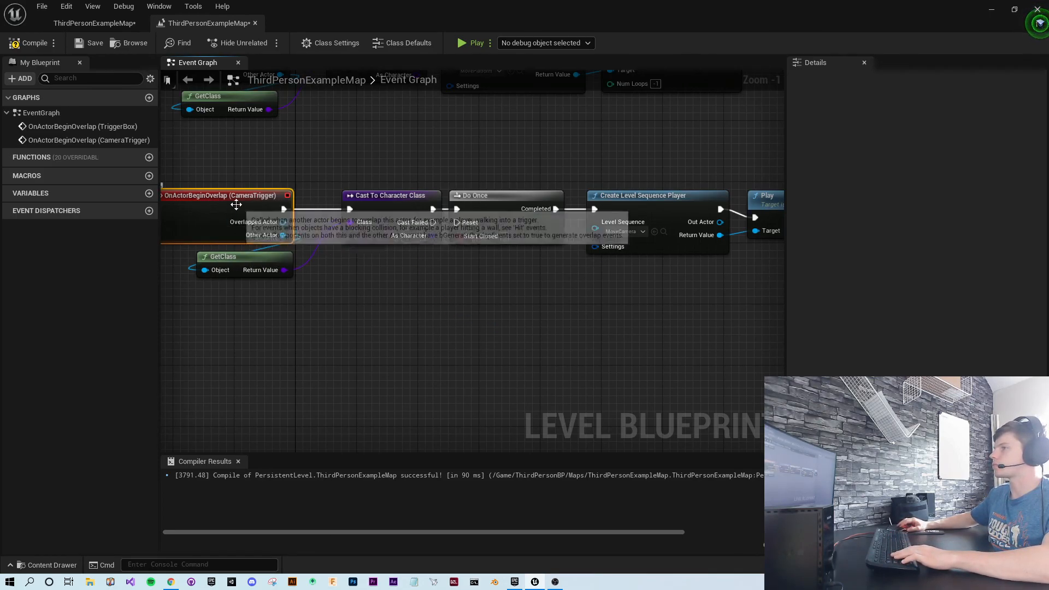
pyautogui.rightClick(402, 350)
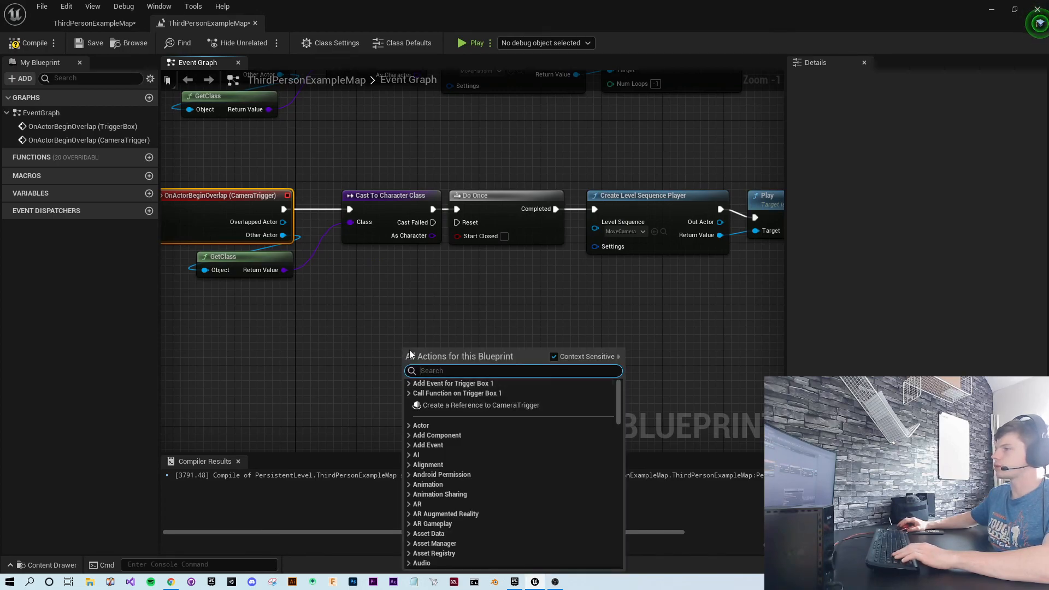
pyautogui.write('camera')
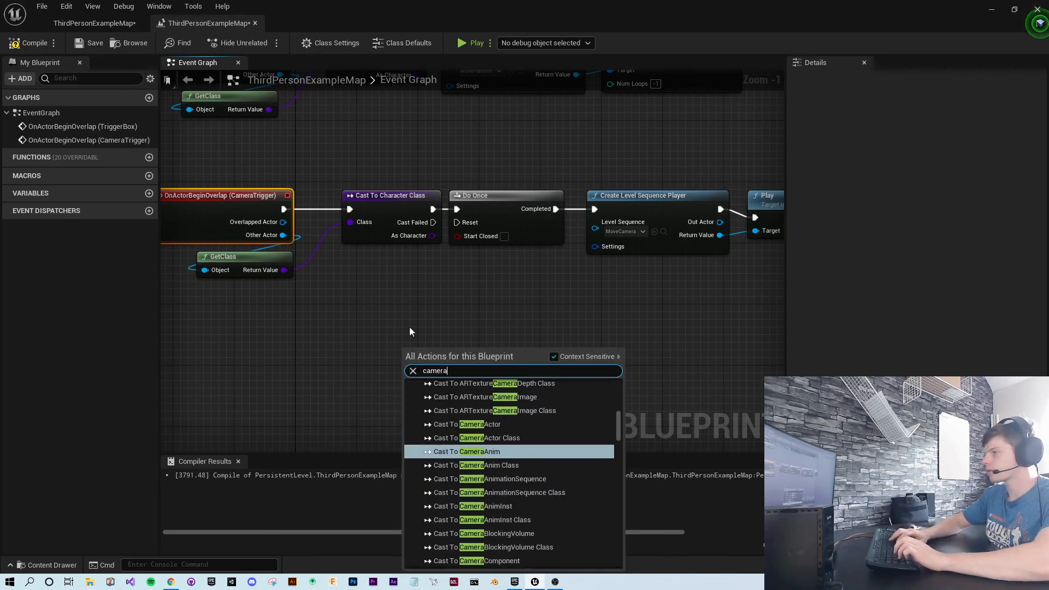
pyautogui.press('BackSpace')
pyautogui.press('BackSpace')
pyautogui.press('BackSpace')
pyautogui.press('BackSpace')
pyautogui.press('BackSpace')
pyautogui.write('destroy')
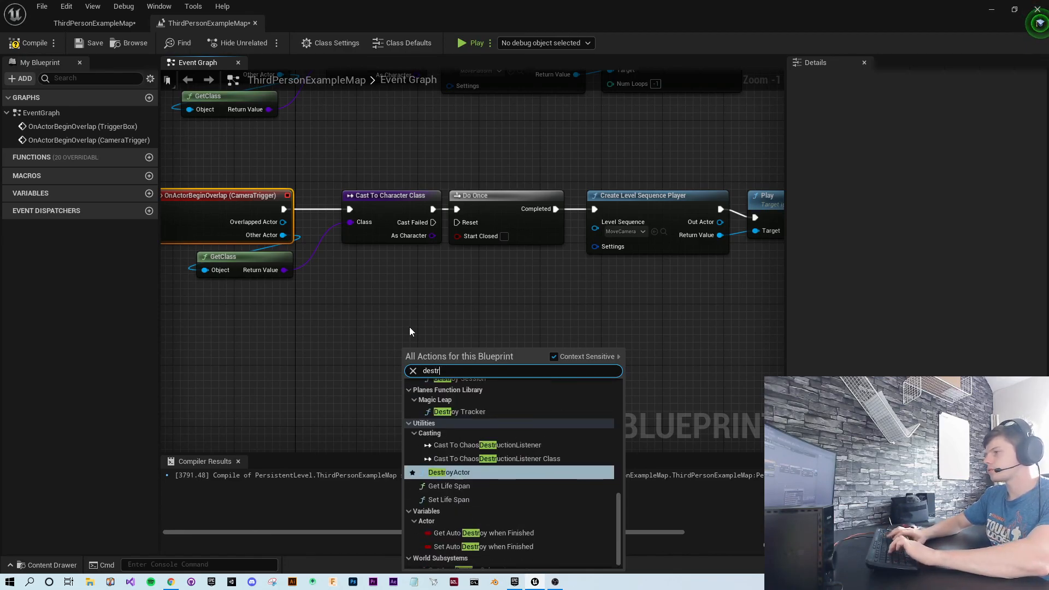
pyautogui.press('Return')
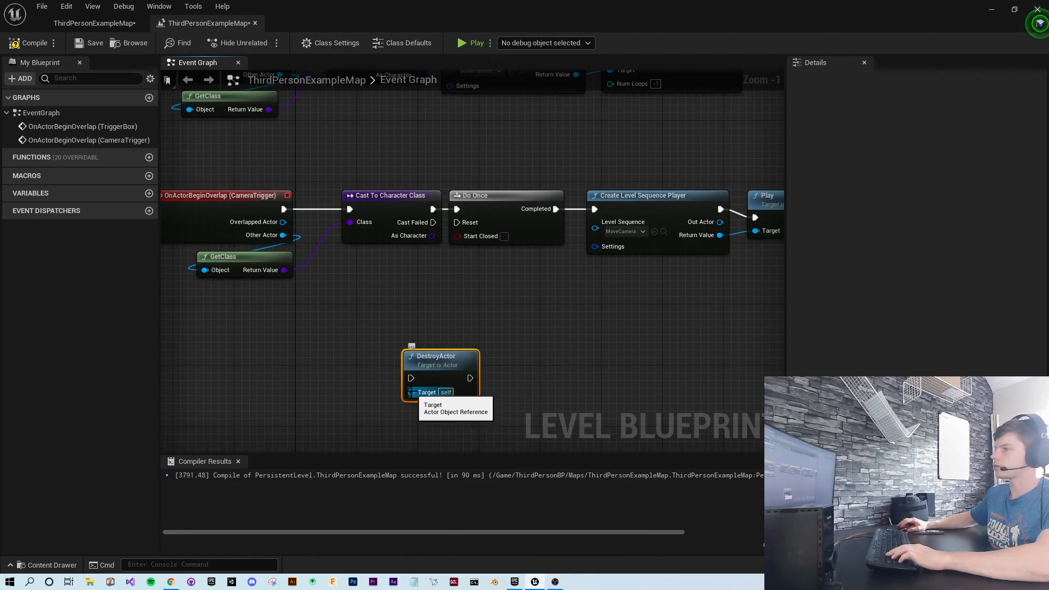
# Step: Try to feed the DestroyActor node's Target from a CameraTrigger reference, and delete the DestroyActor node
pyautogui.moveTo(411, 393); pyautogui.dragTo(259, 362)
pyautogui.write('camer')
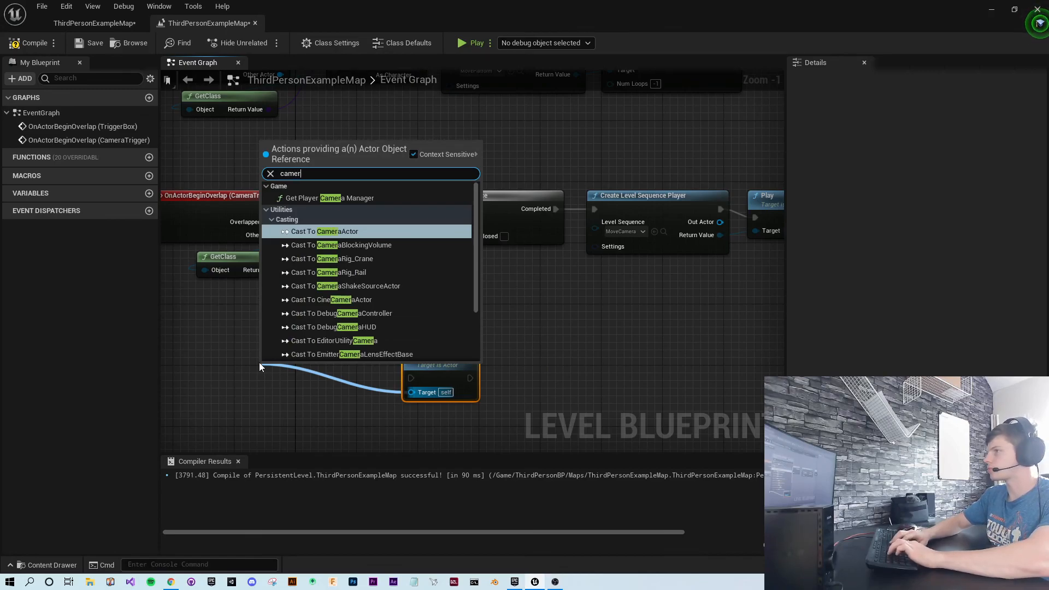
pyautogui.write('trigger')
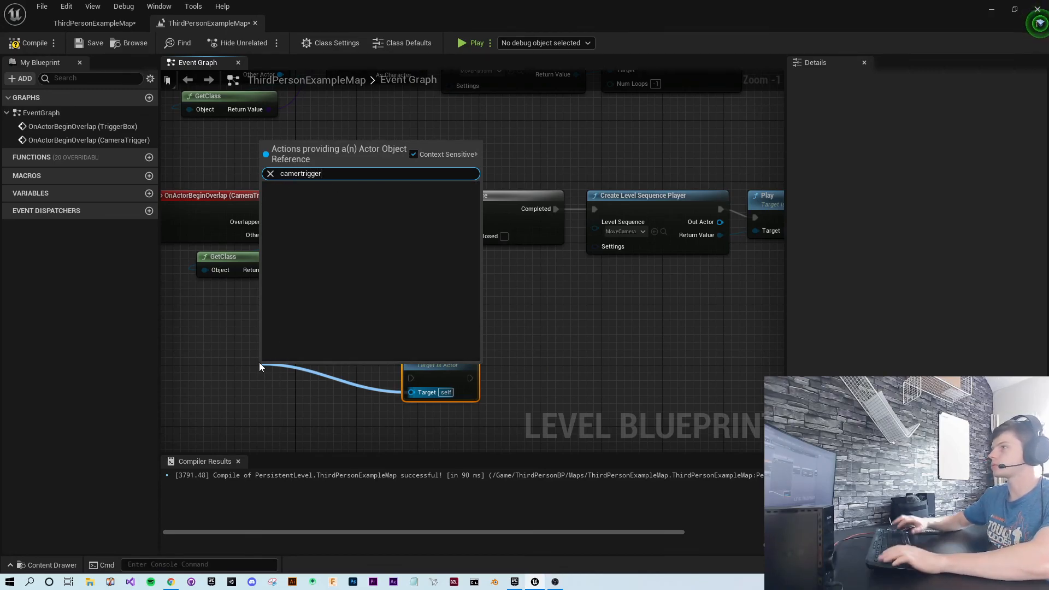
pyautogui.press('Escape')
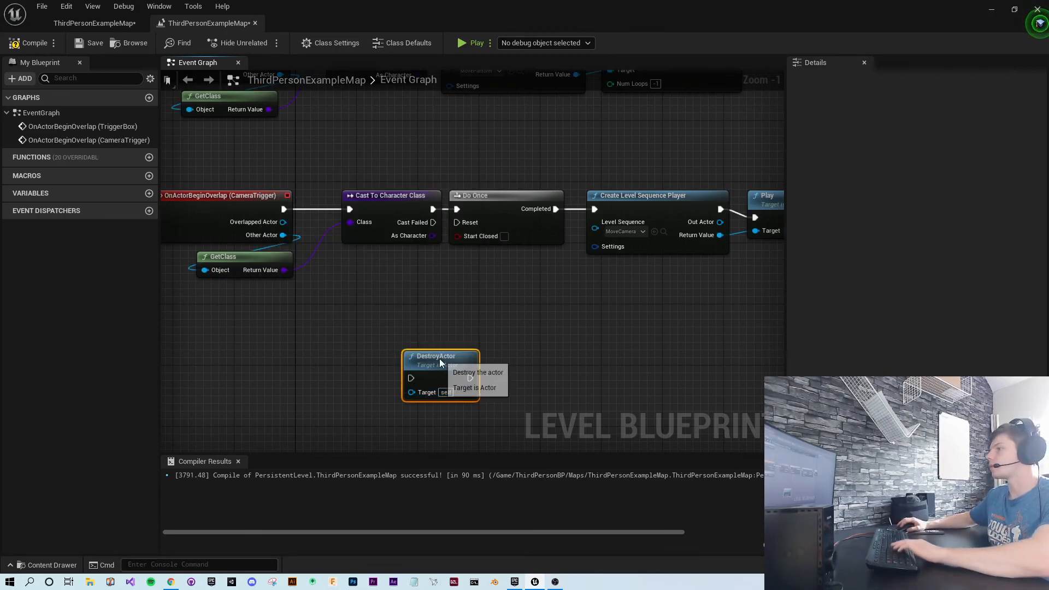
pyautogui.press('Delete')
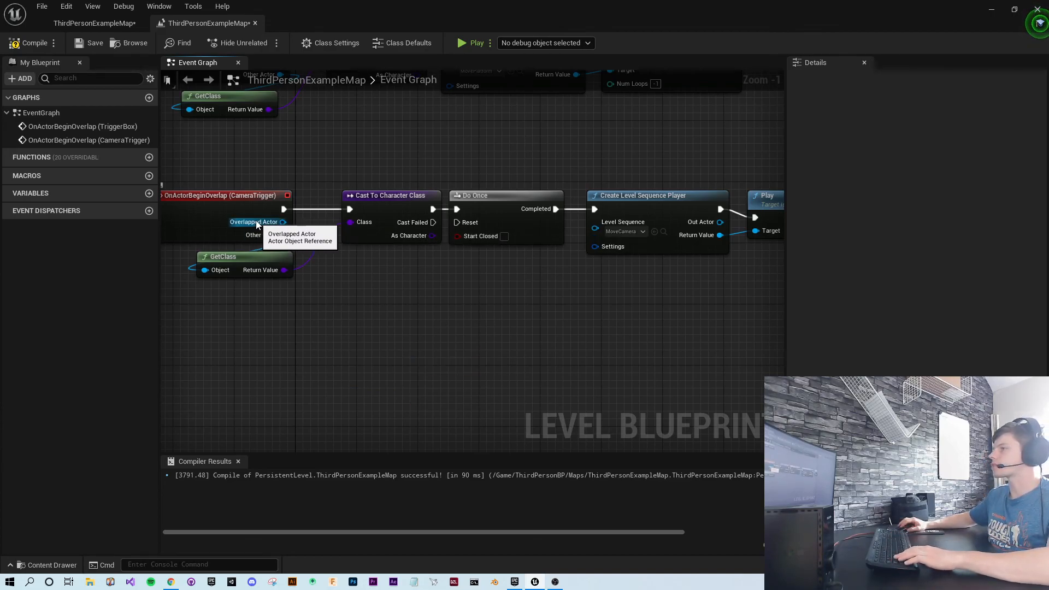
# Step: Delete the Do Once node from the CameraTrigger chain
pyautogui.moveTo(506, 384); pyautogui.dragTo(330, 347, button='right')
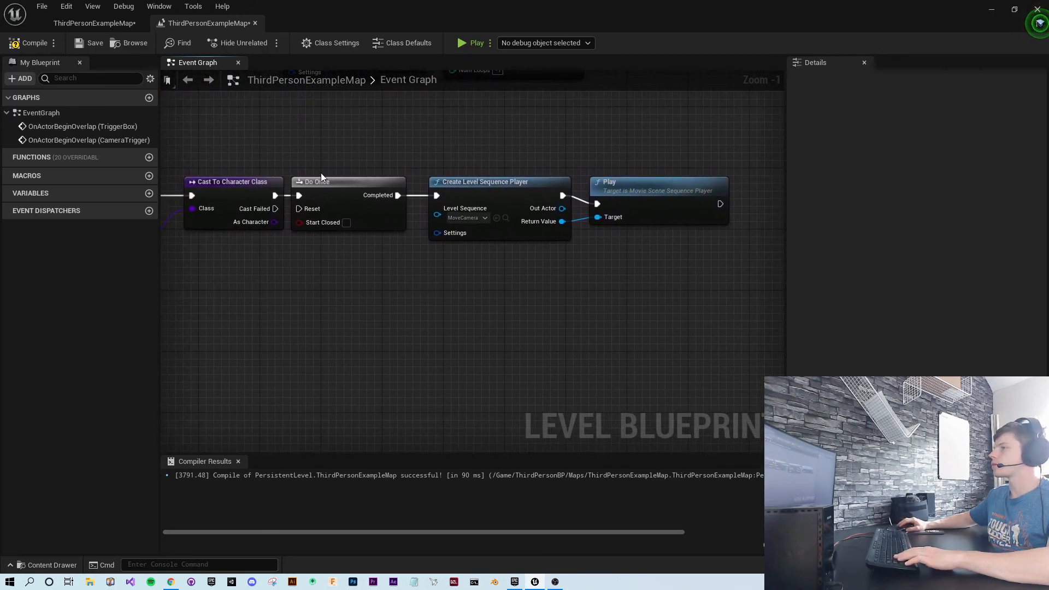
pyautogui.click(346, 207)
pyautogui.press('Delete')
pyautogui.moveTo(354, 301); pyautogui.dragTo(416, 276, button='right')
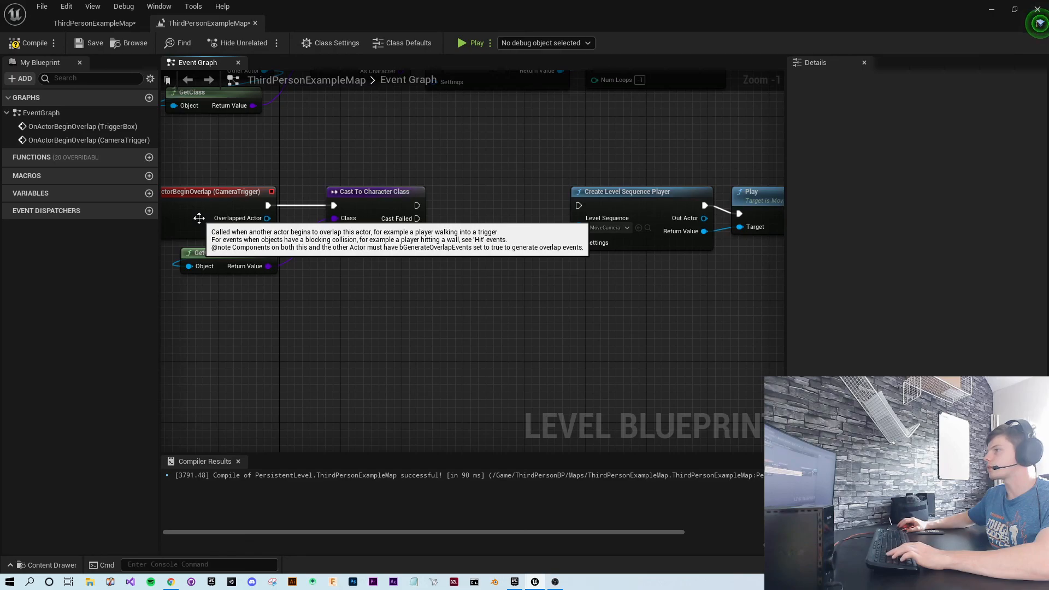
pyautogui.moveTo(351, 344); pyautogui.dragTo(332, 326, button='right')
pyautogui.moveTo(263, 212); pyautogui.dragTo(513, 331)
pyautogui.write('print')
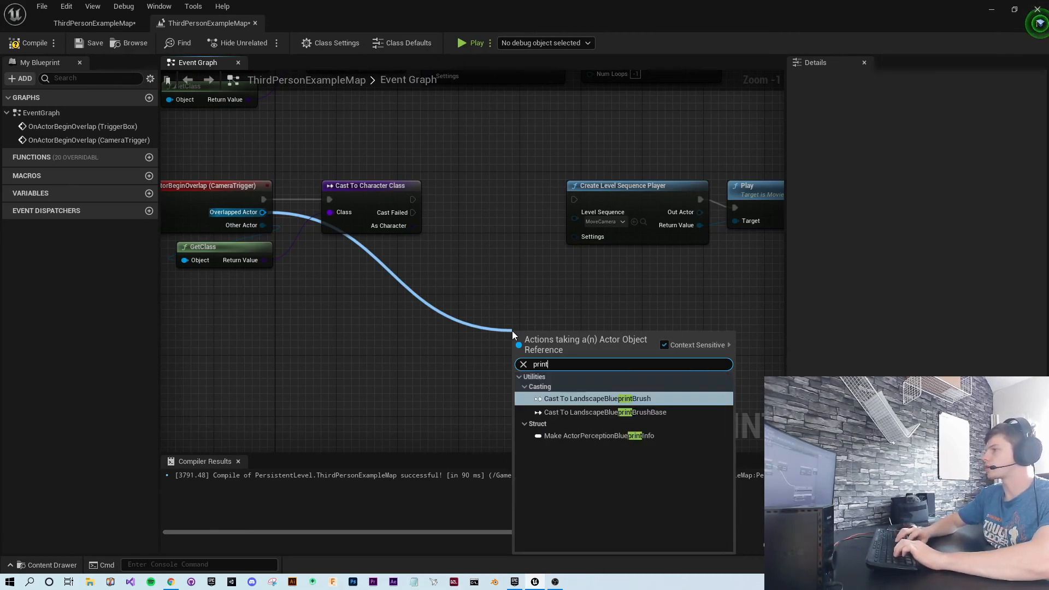
pyautogui.press('BackSpace')
pyautogui.write('t string')
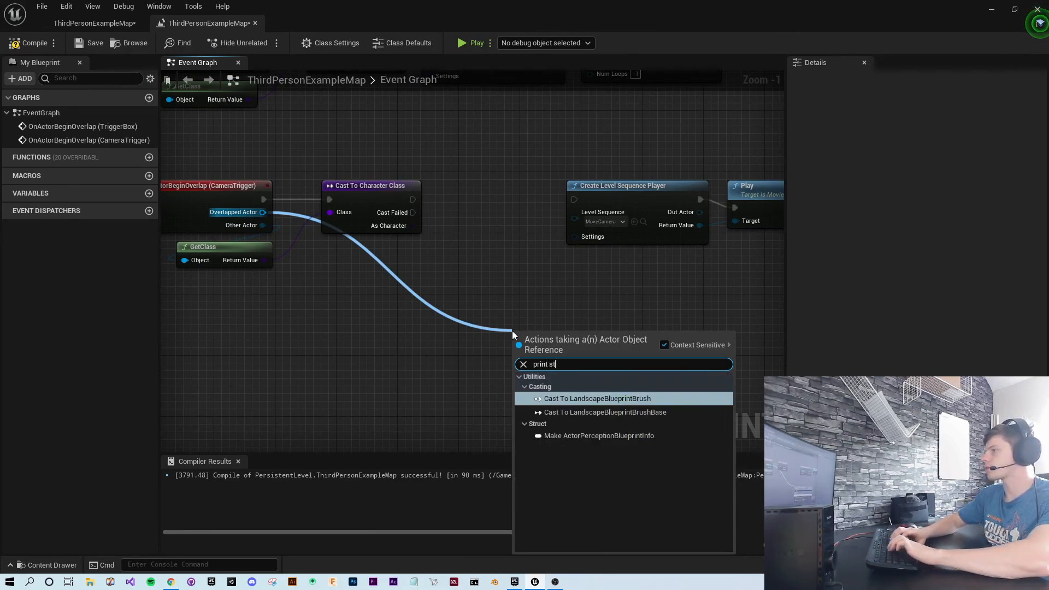
pyautogui.press('Escape')
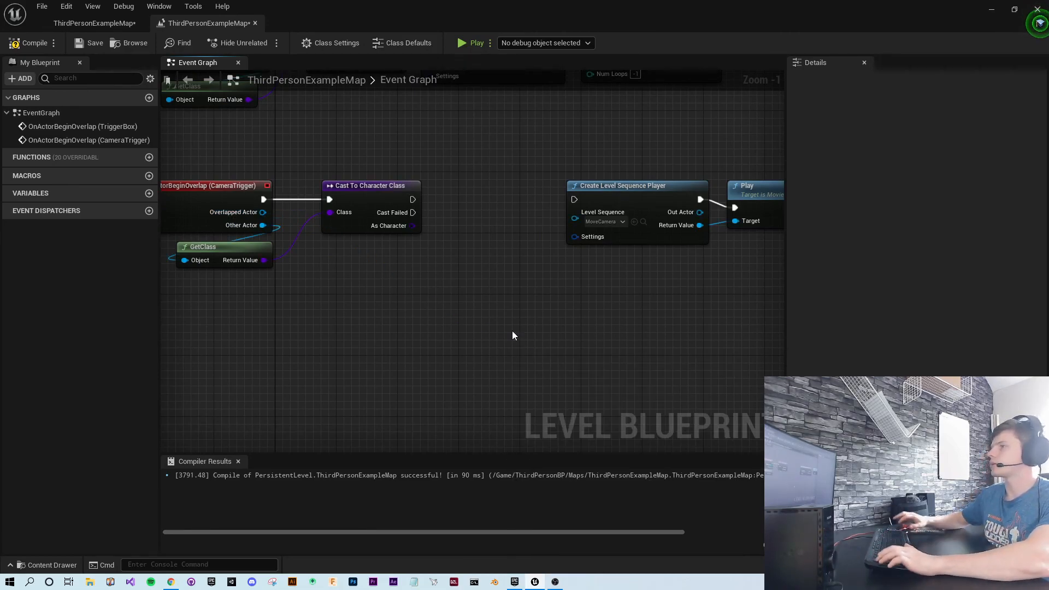
# Step: Add a Print String node and place it between the Cast To Character Class and Create Level Sequence Player nodes
pyautogui.rightClick(464, 298)
pyautogui.write('print string')
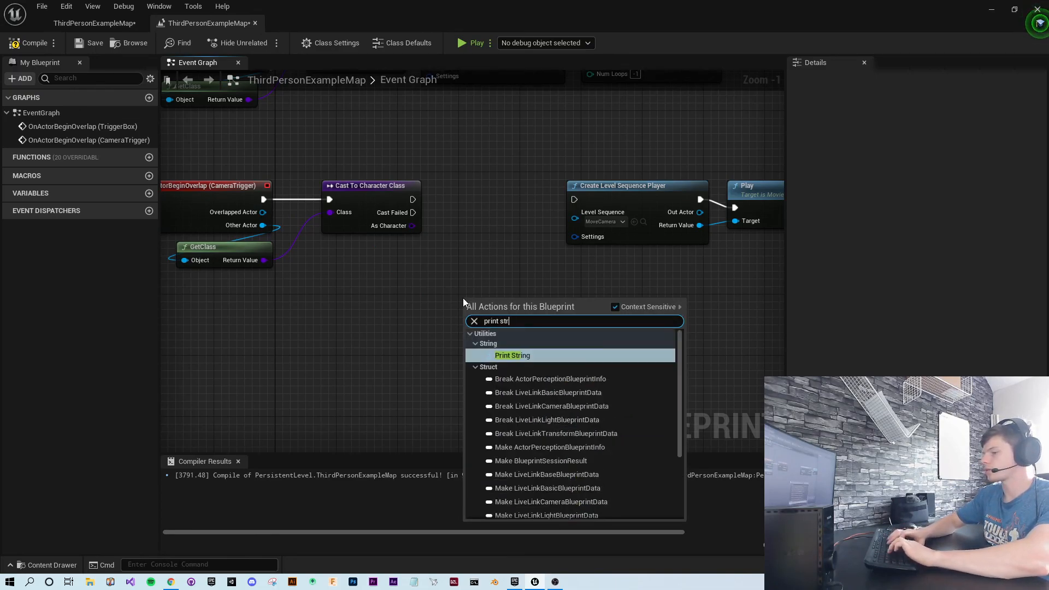
pyautogui.press('Return')
pyautogui.moveTo(490, 299); pyautogui.dragTo(477, 184)
# Step: Feed the Overlapped Actor's display name into Print String and wire its execution between the cast and Create Level Sequence Player
pyautogui.moveTo(264, 213); pyautogui.dragTo(459, 214)
pyautogui.moveTo(317, 182); pyautogui.dragTo(349, 144)
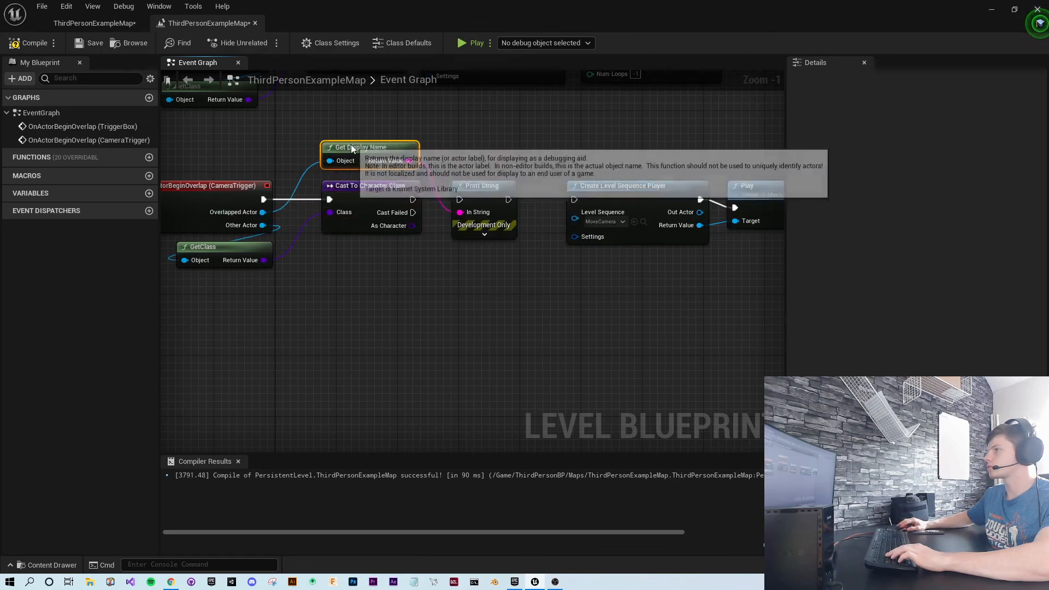
pyautogui.moveTo(412, 200); pyautogui.dragTo(577, 201)
pyautogui.moveTo(627, 275); pyautogui.dragTo(505, 266, button='right')
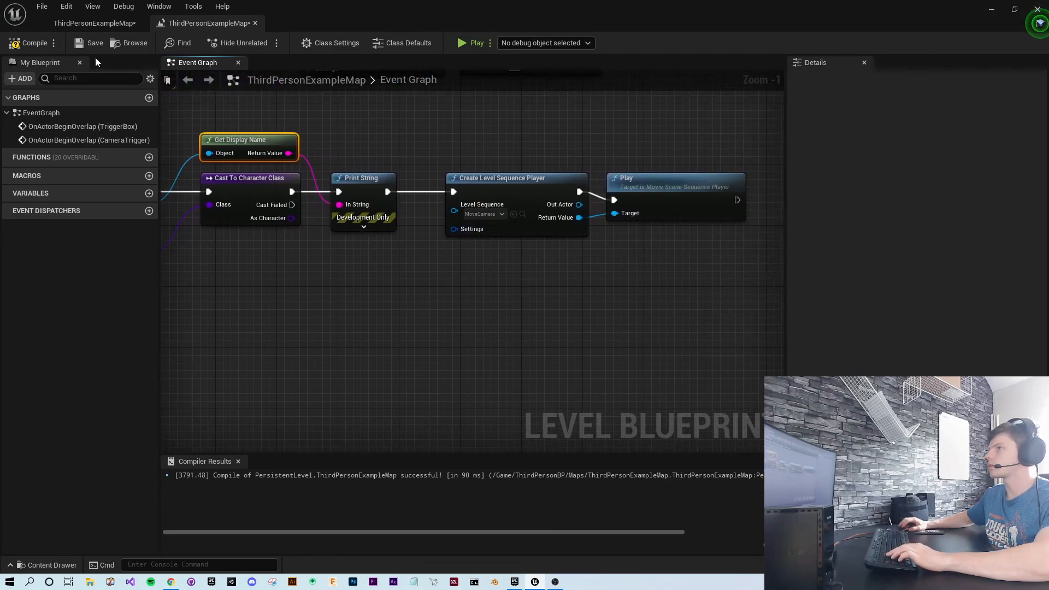
# Step: Compile the level blueprint and test-play the level, running the character up the ramp to try the camera trigger
pyautogui.click(35, 43)
pyautogui.click(477, 43)
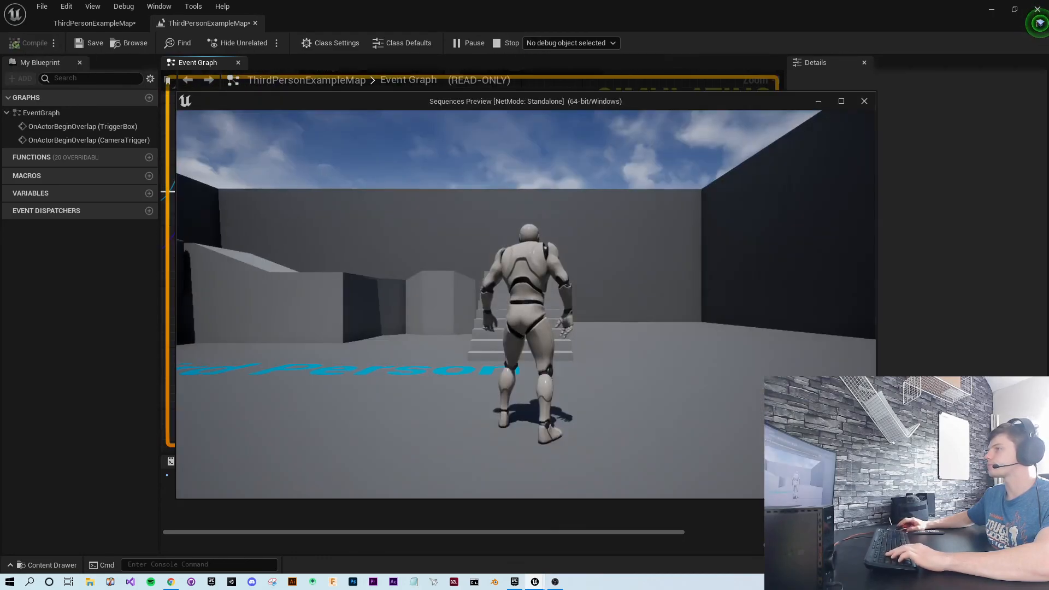
pyautogui.press('w')
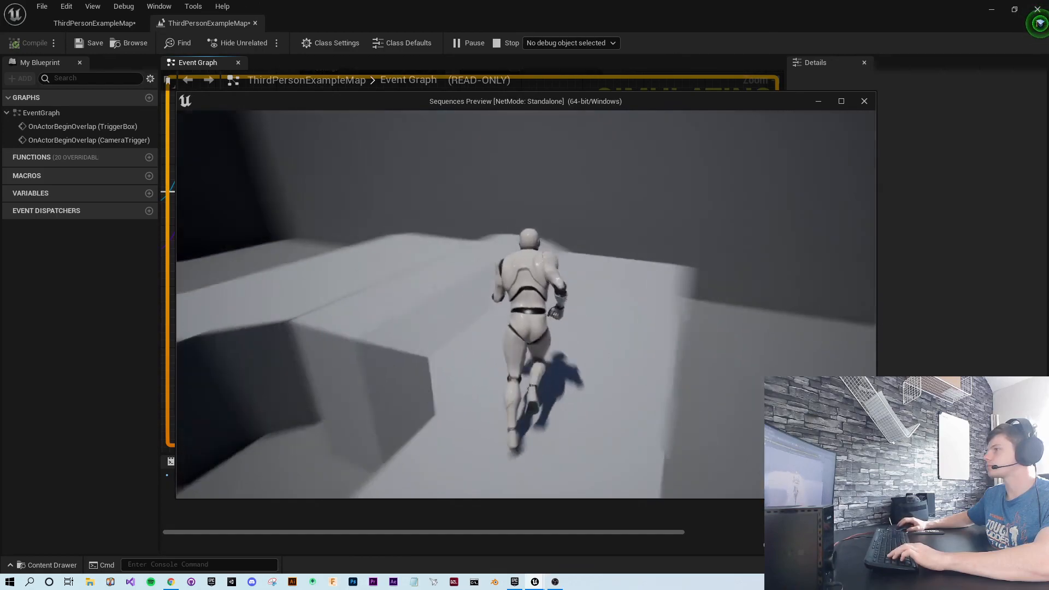
pyautogui.press('w')
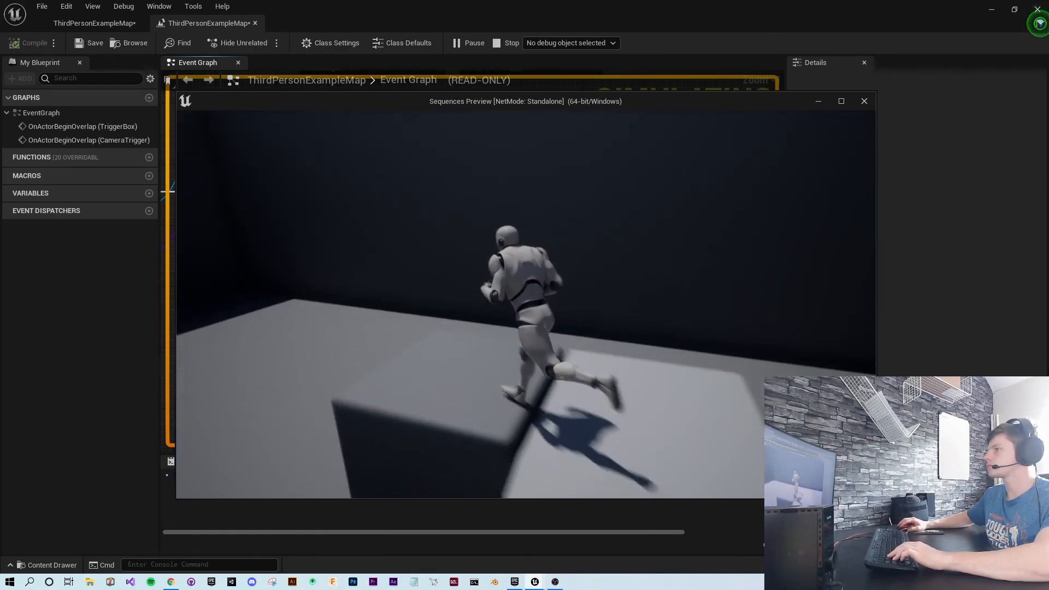
pyautogui.press('Escape')
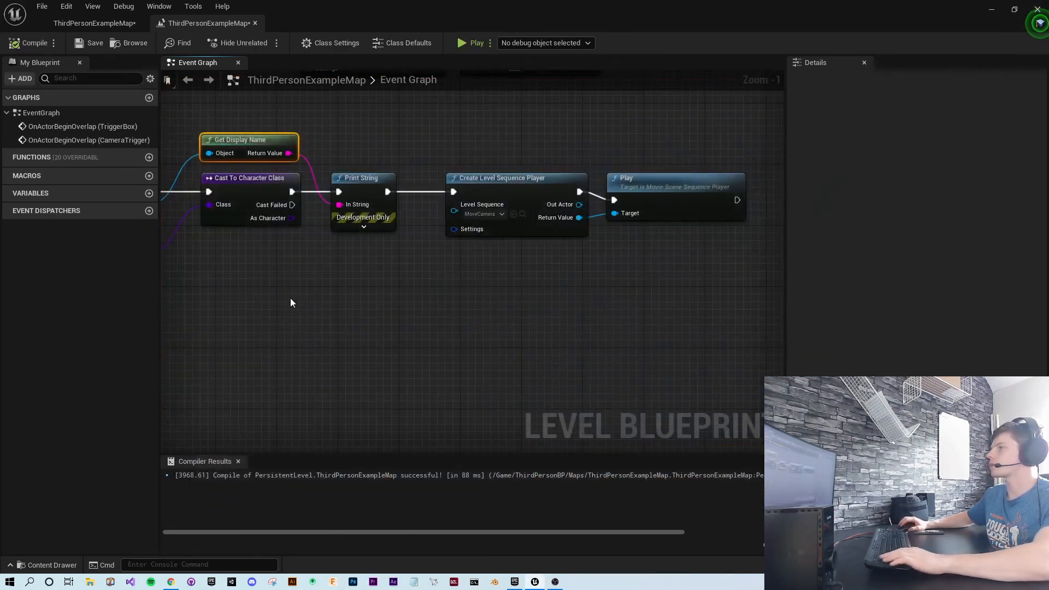
# Step: Delete the Get Display Name and Print String nodes and reconnect Cast To Character Class directly to Create Level Sequence Player, moving the sequence nodes closer
pyautogui.press('Delete')
pyautogui.click(380, 230)
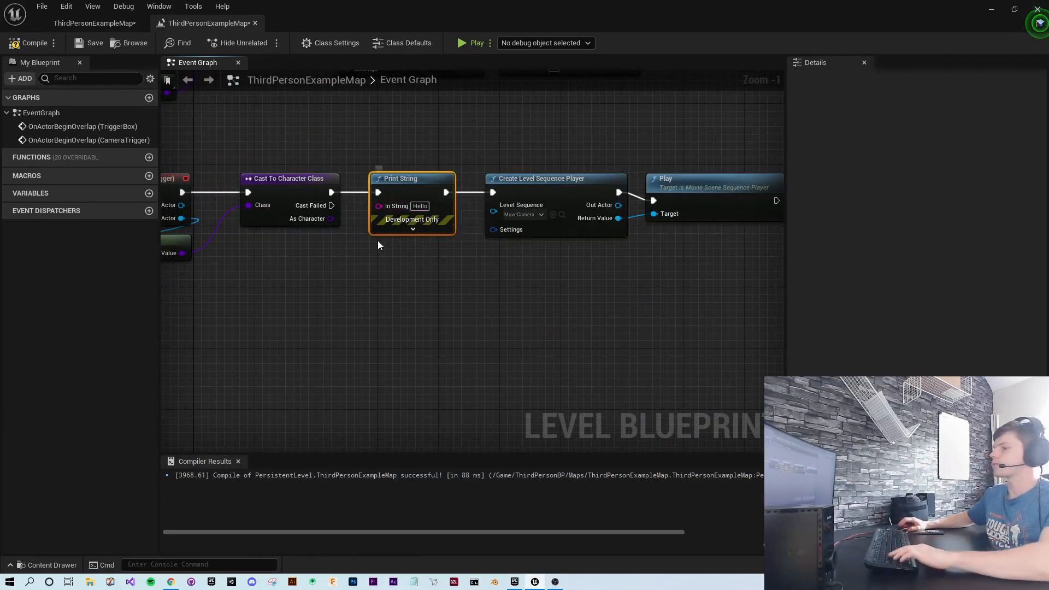
pyautogui.press('Delete')
pyautogui.moveTo(545, 289); pyautogui.dragTo(508, 284, button='right')
pyautogui.moveTo(690, 276); pyautogui.dragTo(422, 154)
pyautogui.click(304, 218)
pyautogui.moveTo(268, 161); pyautogui.dragTo(312, 160)
# Step: Add a DestroyActor node targeting the CameraTrigger event's Overlapped Actor and run it after the Play node
pyautogui.moveTo(229, 237); pyautogui.dragTo(343, 258, button='right')
pyautogui.moveTo(222, 194); pyautogui.dragTo(712, 212)
pyautogui.write('destr')
pyautogui.click(743, 438)
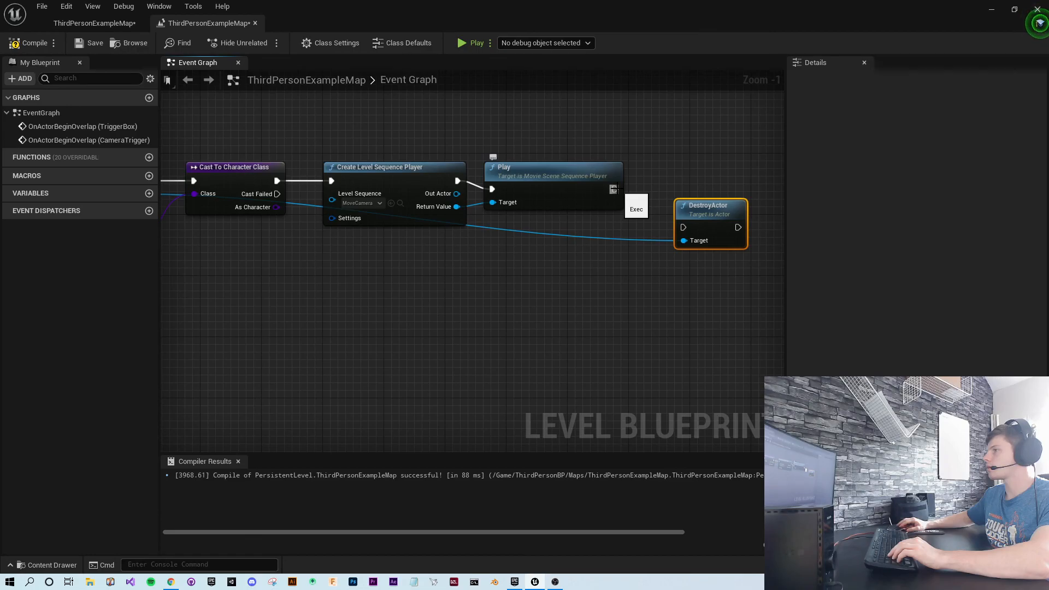
pyautogui.moveTo(615, 189); pyautogui.dragTo(671, 179)
pyautogui.moveTo(666, 267); pyautogui.dragTo(793, 283, button='right')
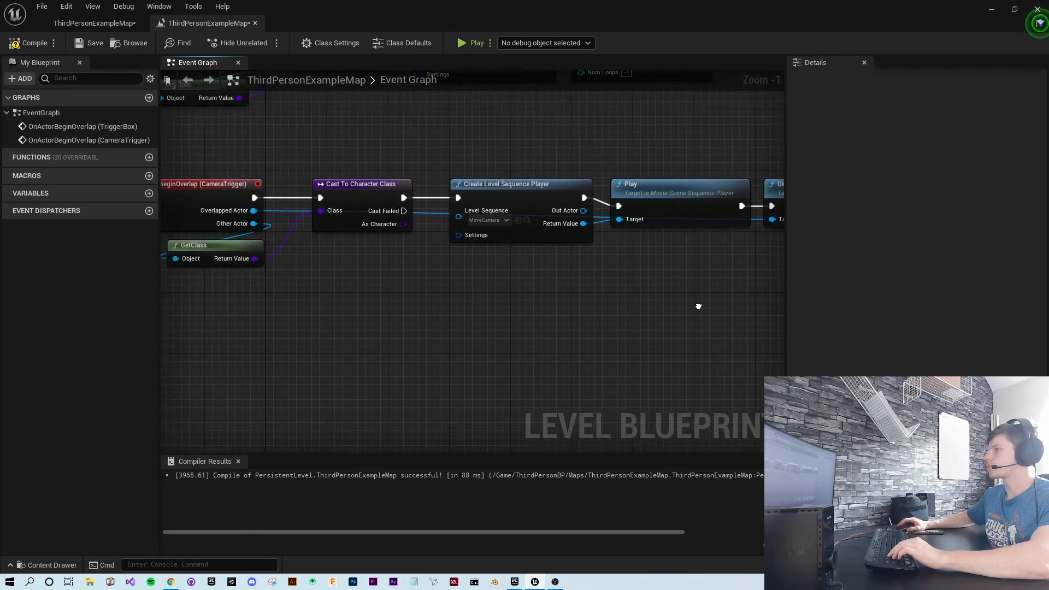
# Step: Compile the level blueprint and test-play the level, running the character through the camera trigger and back over the ramp before stopping
pyautogui.moveTo(511, 264); pyautogui.dragTo(549, 242, button='right')
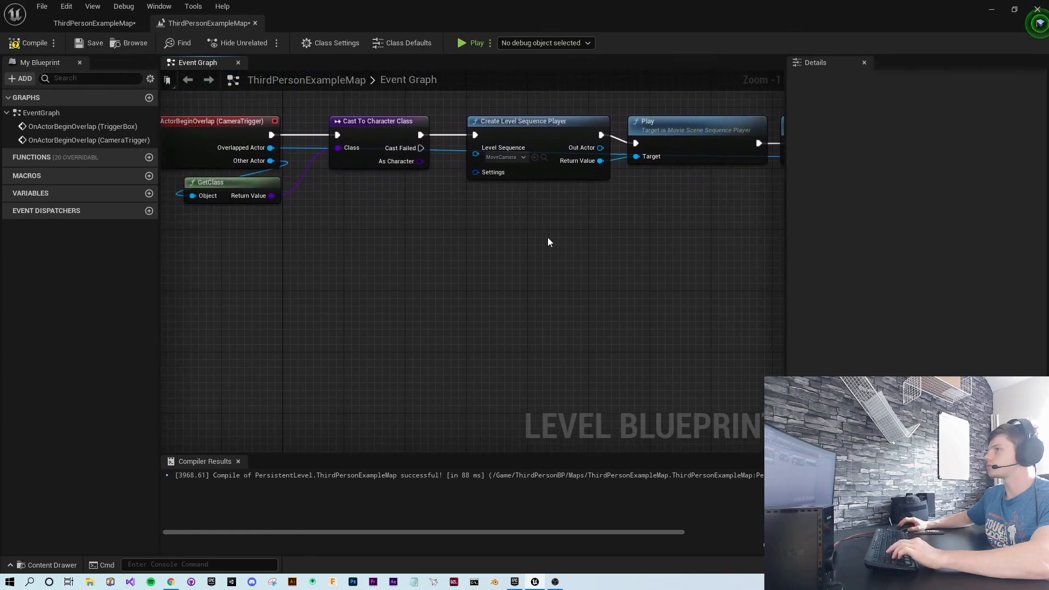
pyautogui.moveTo(625, 239); pyautogui.dragTo(598, 301, button='right')
pyautogui.scroll(-1, 597, 303)
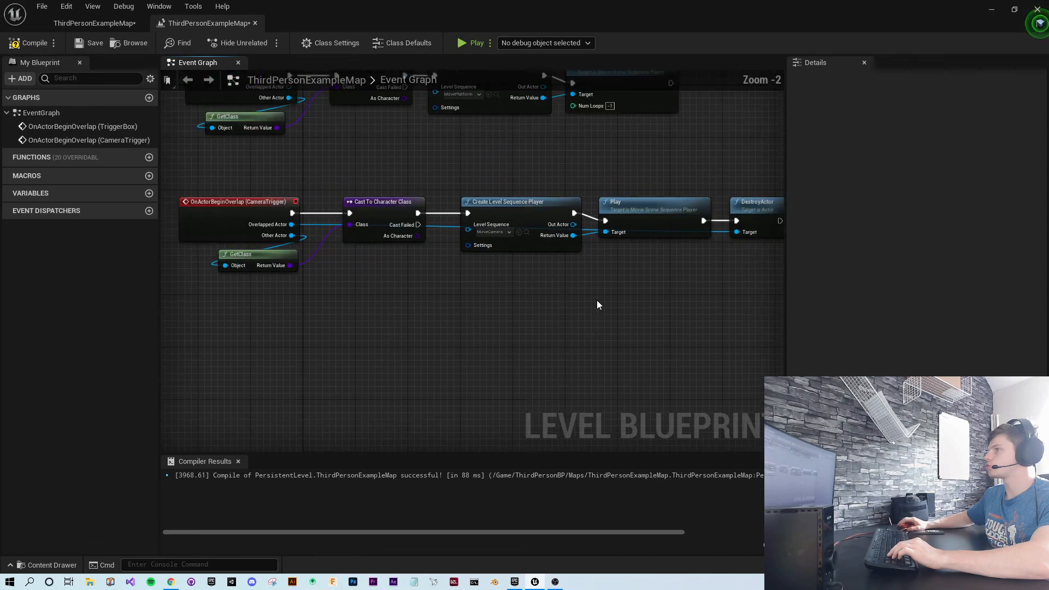
pyautogui.click(24, 42)
pyautogui.click(469, 44)
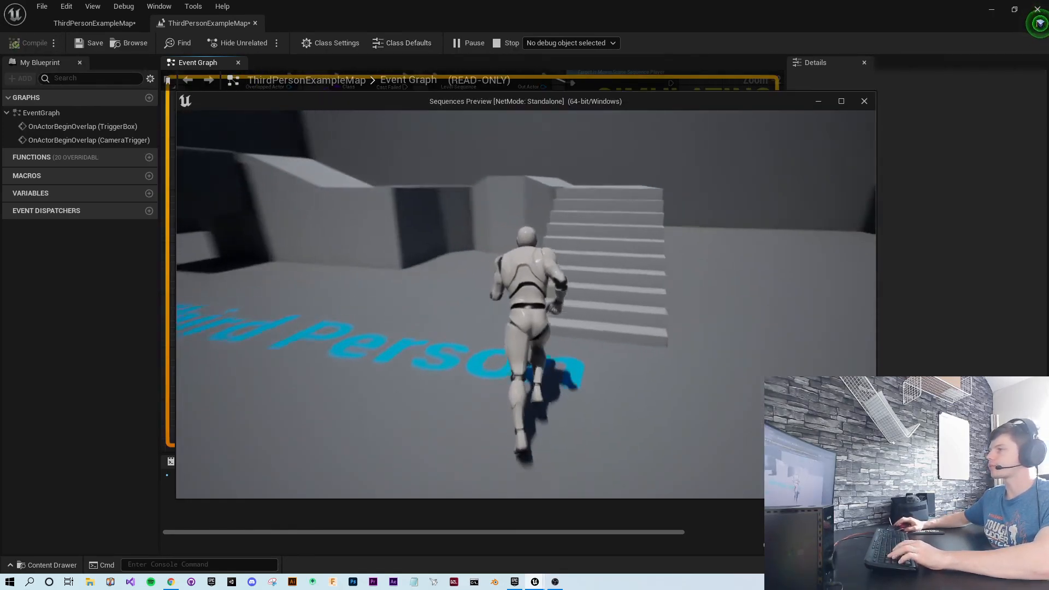
pyautogui.press('w')
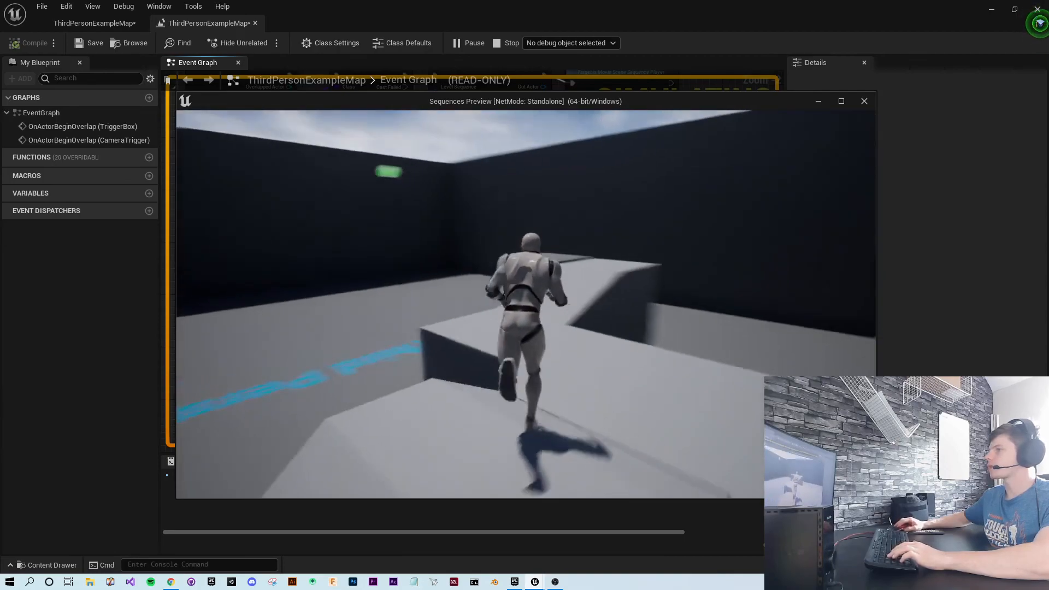
pyautogui.press('w')
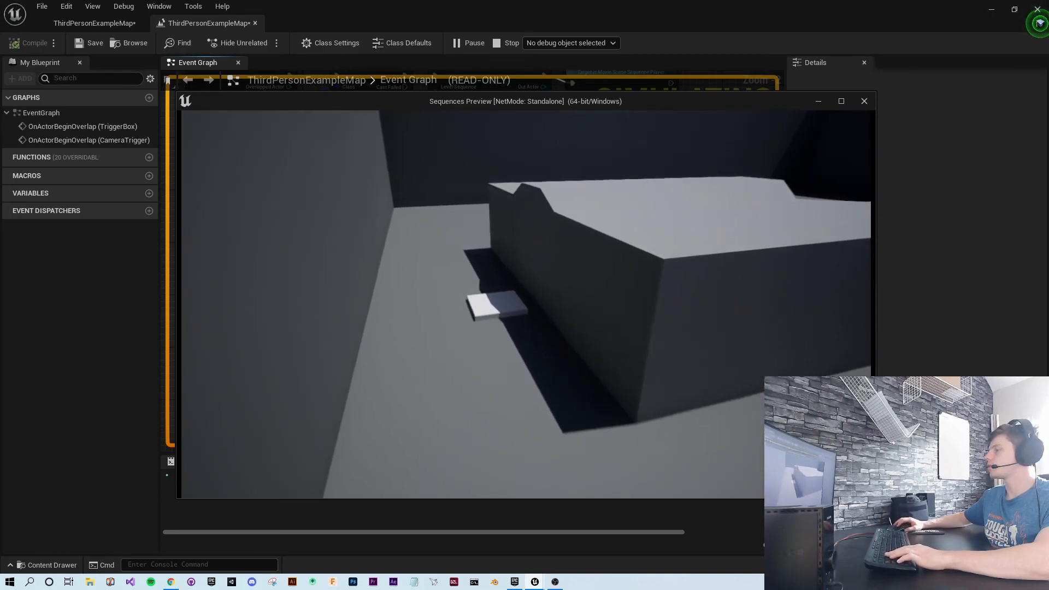
pyautogui.press('w')
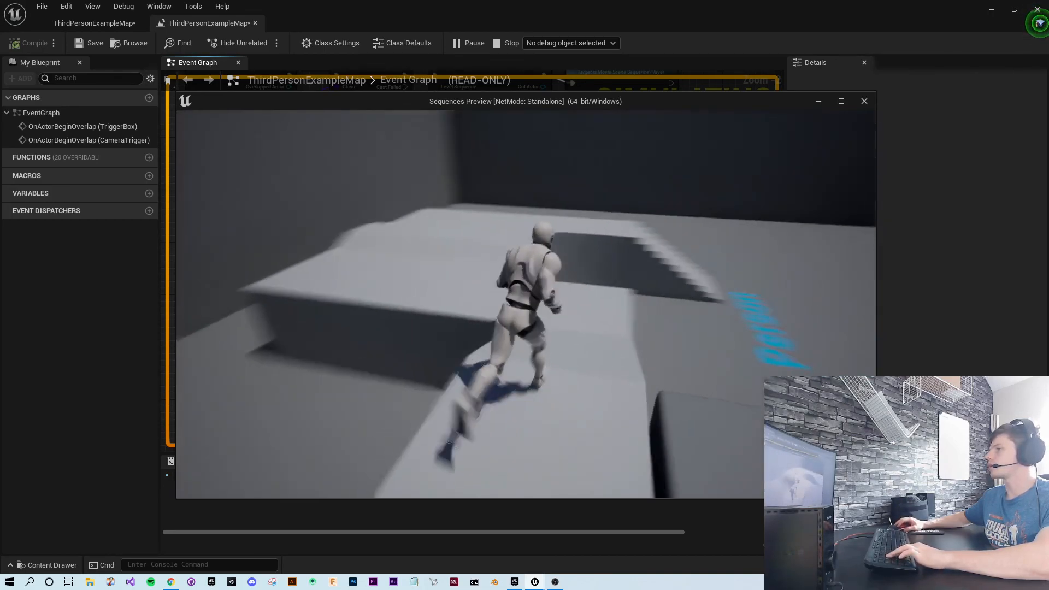
pyautogui.press('d')
pyautogui.press('s')
pyautogui.press('d')
pyautogui.press('s')
pyautogui.press('w')
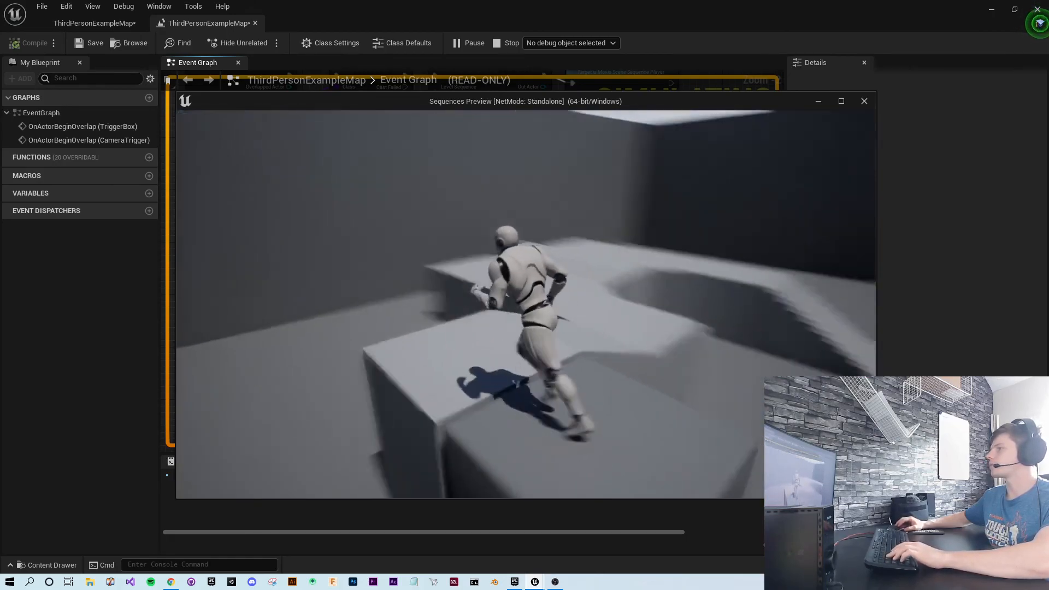
pyautogui.press('Escape')
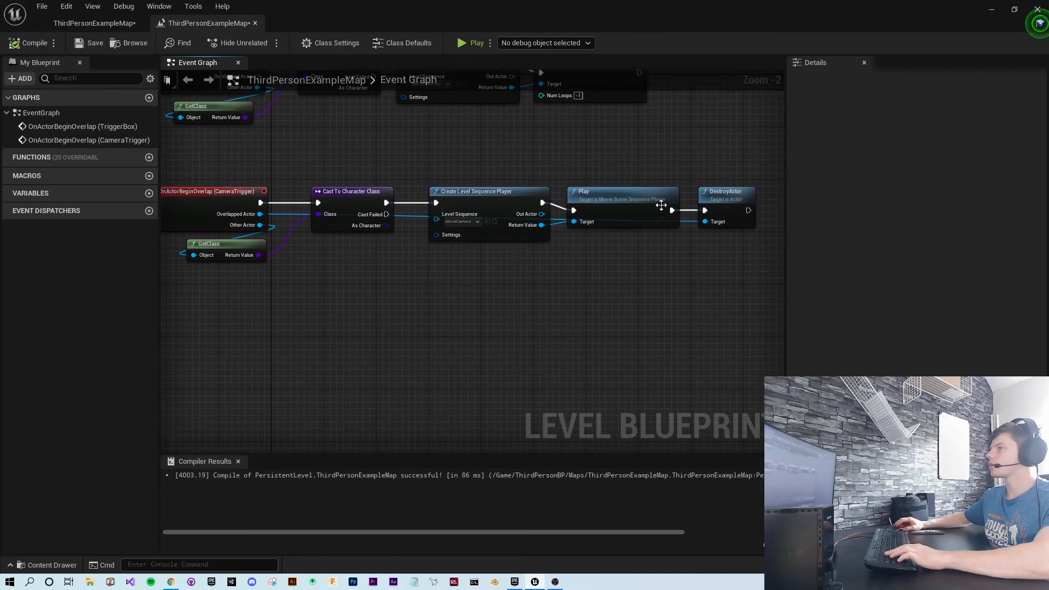
# Step: Move the DestroyActor node farther away from the Play node to leave room between them
pyautogui.moveTo(692, 216); pyautogui.dragTo(736, 182, button='right')
pyautogui.moveTo(658, 244); pyautogui.dragTo(570, 250, button='right')
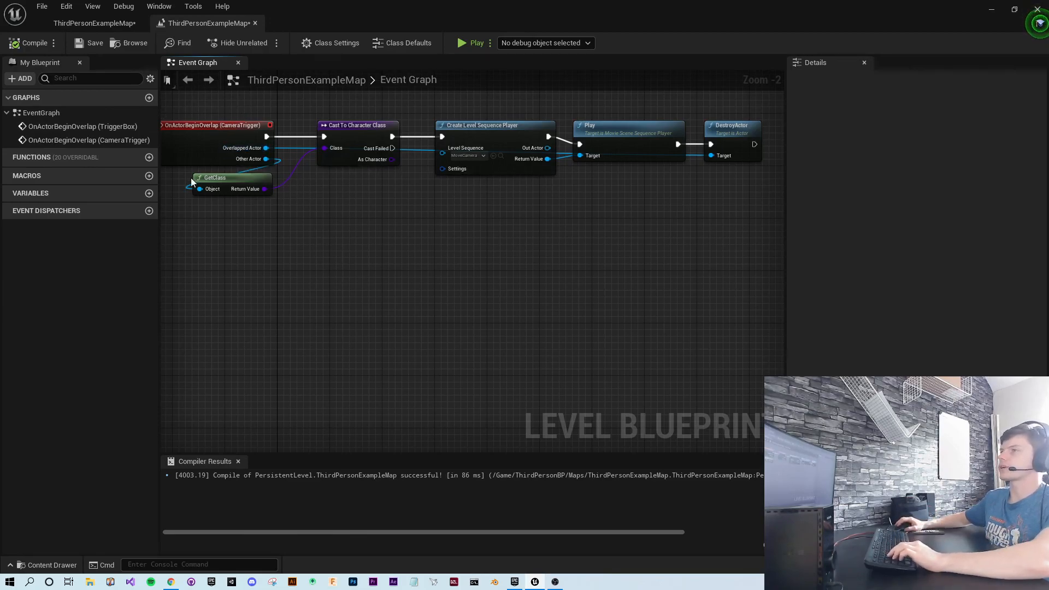
pyautogui.moveTo(468, 236); pyautogui.dragTo(523, 258, button='right')
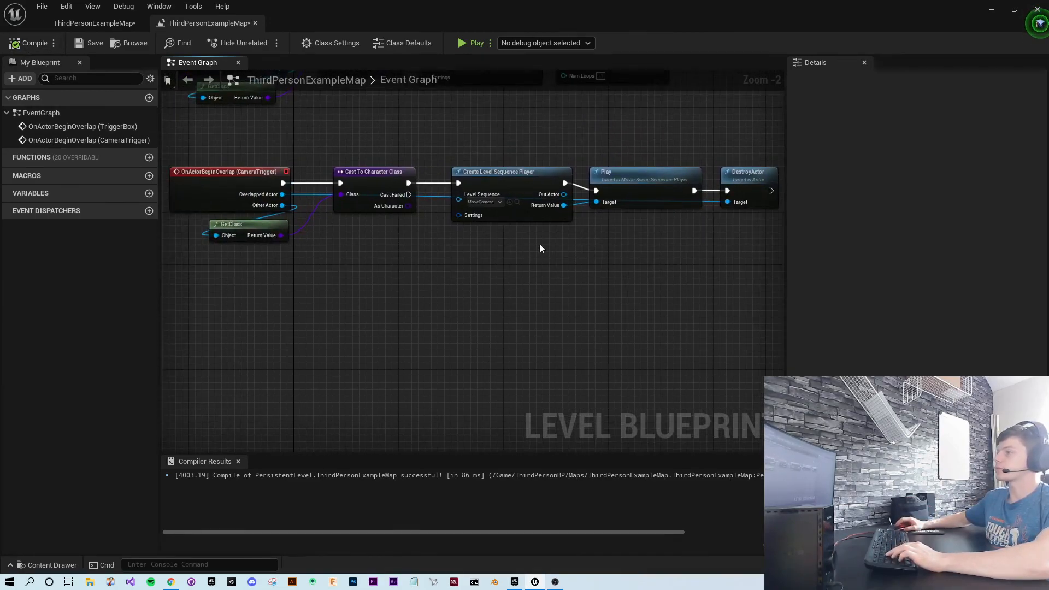
pyautogui.moveTo(335, 305); pyautogui.dragTo(202, 282, button='right')
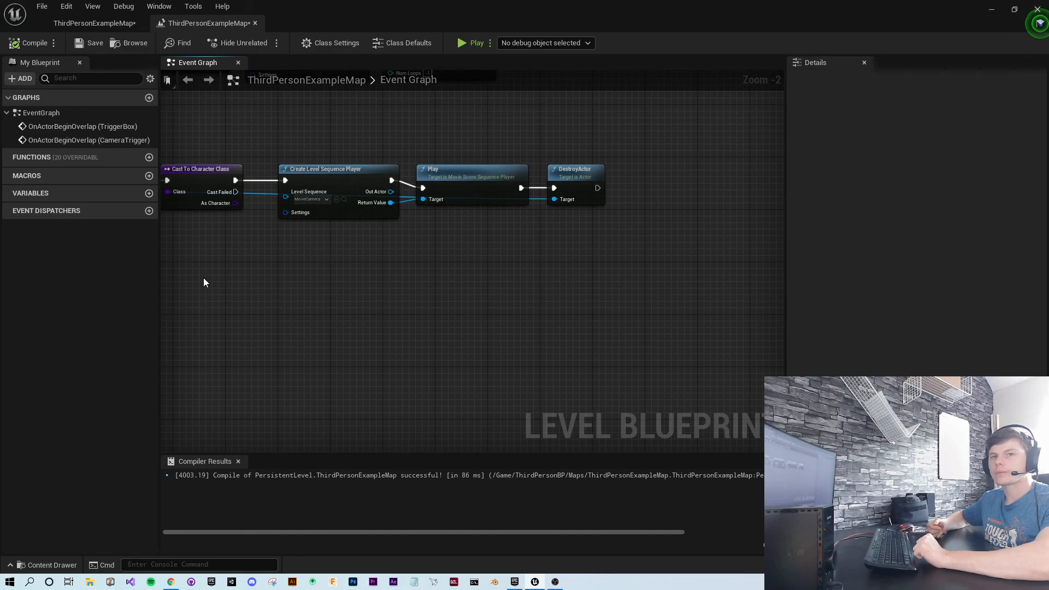
pyautogui.moveTo(327, 282); pyautogui.dragTo(379, 290, button='right')
pyautogui.moveTo(500, 274); pyautogui.dragTo(544, 309, button='right')
pyautogui.moveTo(648, 172); pyautogui.dragTo(771, 173)
pyautogui.moveTo(521, 314); pyautogui.dragTo(431, 300, button='right')
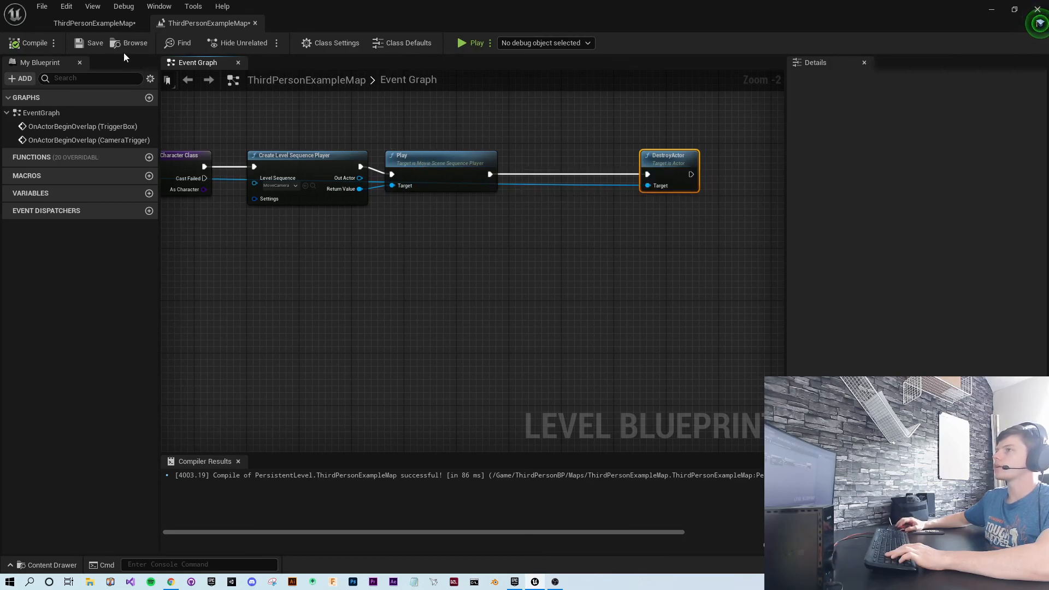
# Step: Add a Cast To ThirdPersonCharacter node below the Play node
pyautogui.rightClick(419, 288)
pyautogui.write('cast player')
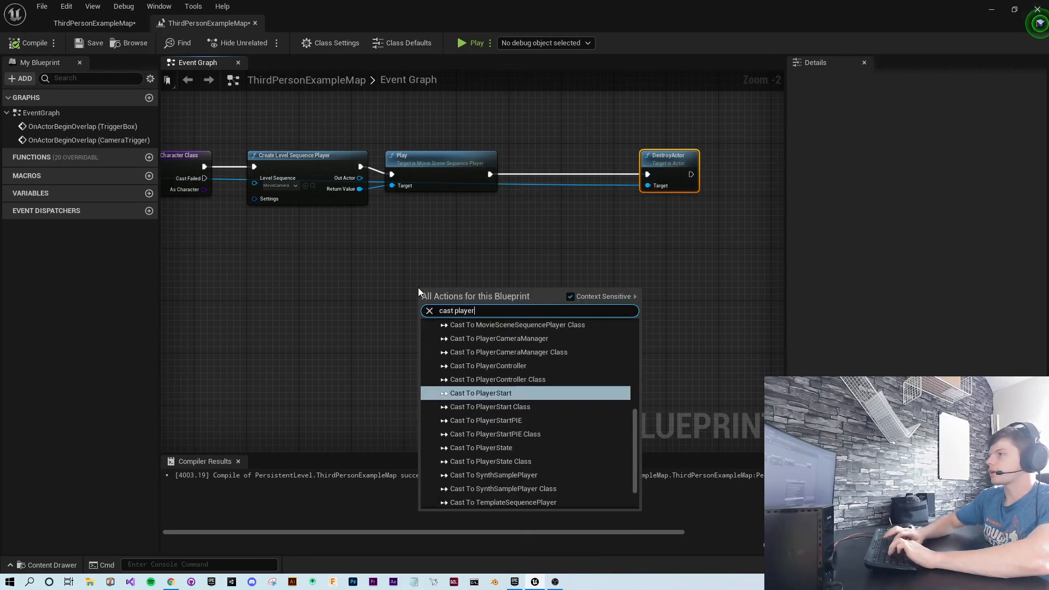
pyautogui.press('BackSpace')
pyautogui.press('BackSpace')
pyautogui.press('BackSpace')
pyautogui.press('BackSpace')
pyautogui.press('BackSpace')
pyautogui.press('BackSpace')
pyautogui.write('thir')
pyautogui.press('Down')
pyautogui.press('Down')
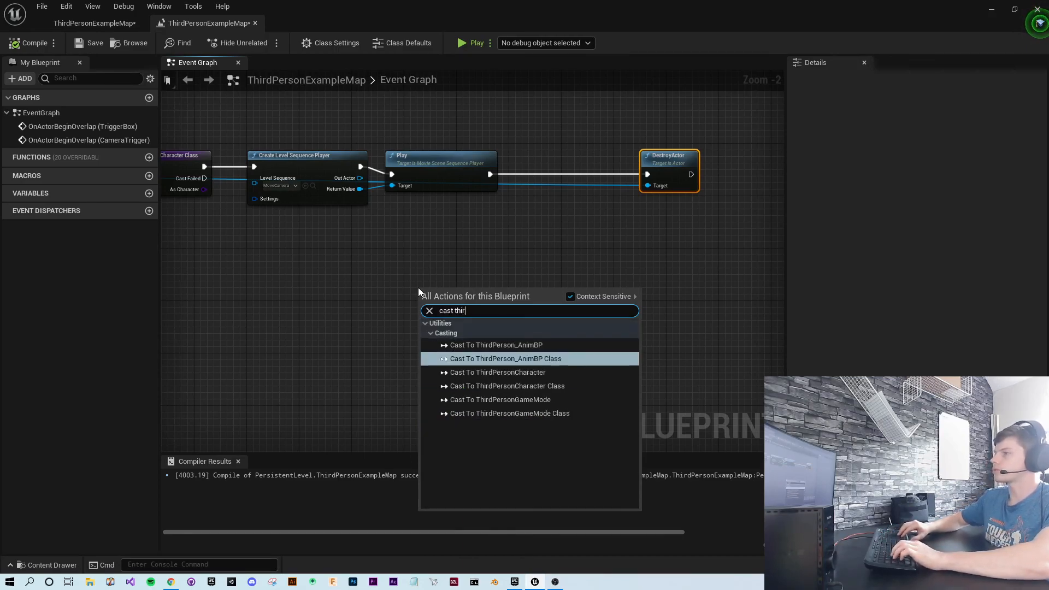
pyautogui.press('Return')
# Step: Add a Disable Movement node for the cast character's Character Movement component and shift both new nodes closer to the cast
pyautogui.moveTo(517, 328); pyautogui.dragTo(600, 359)
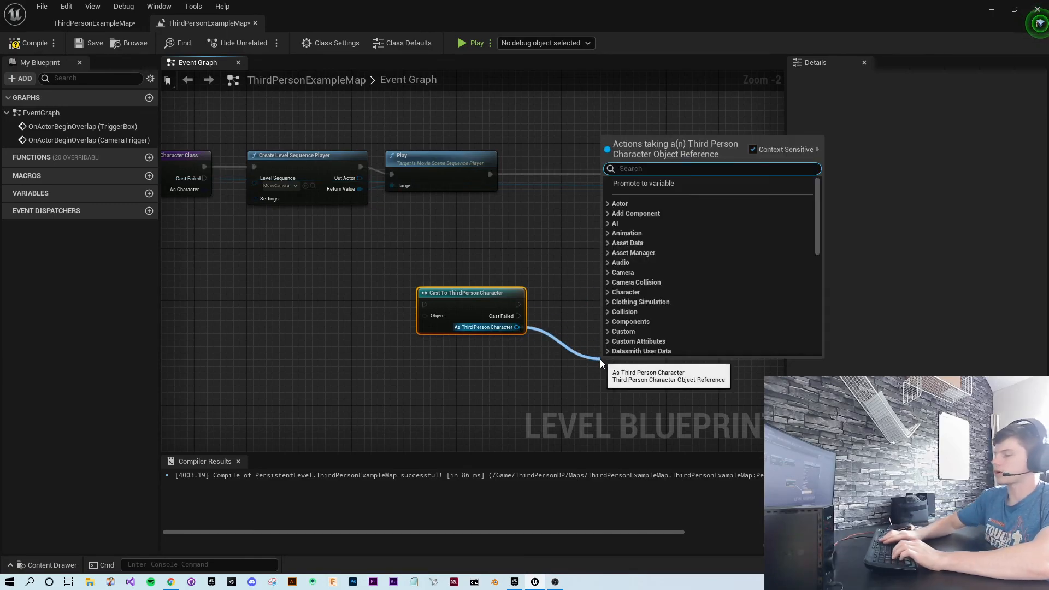
pyautogui.write('disab')
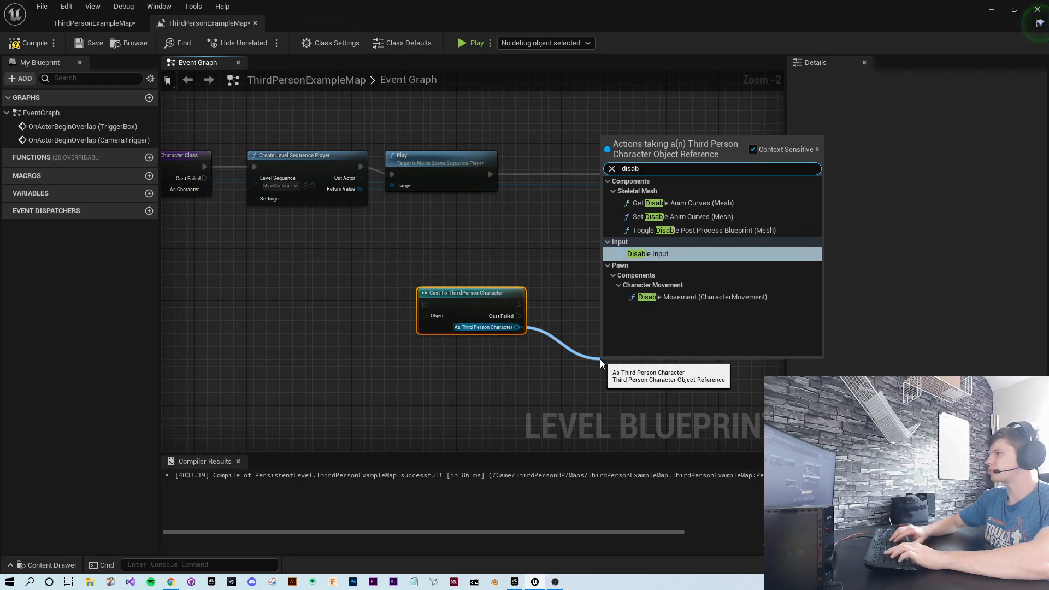
pyautogui.press('Down')
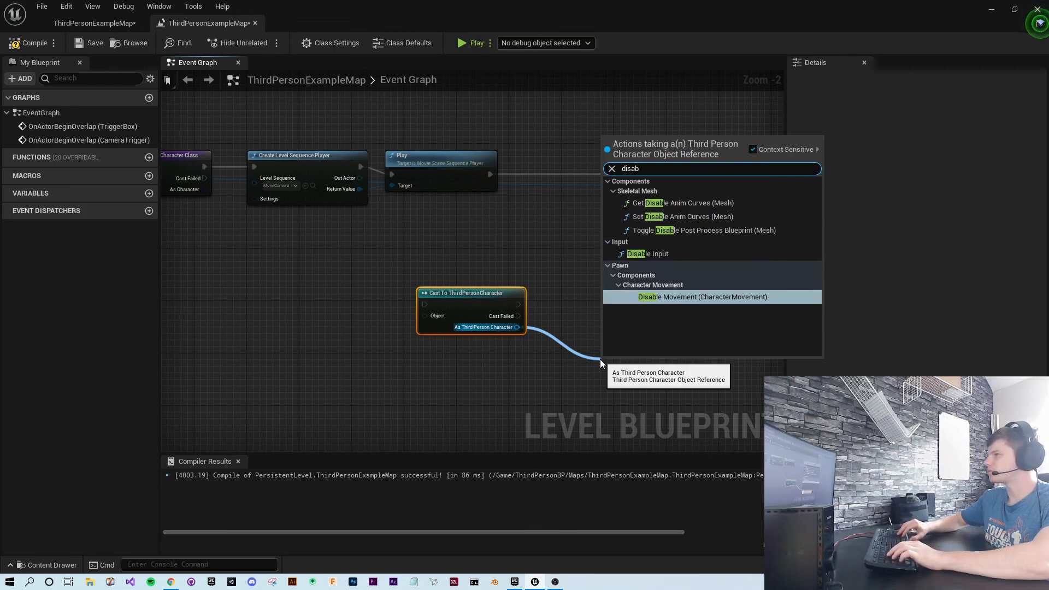
pyautogui.press('Return')
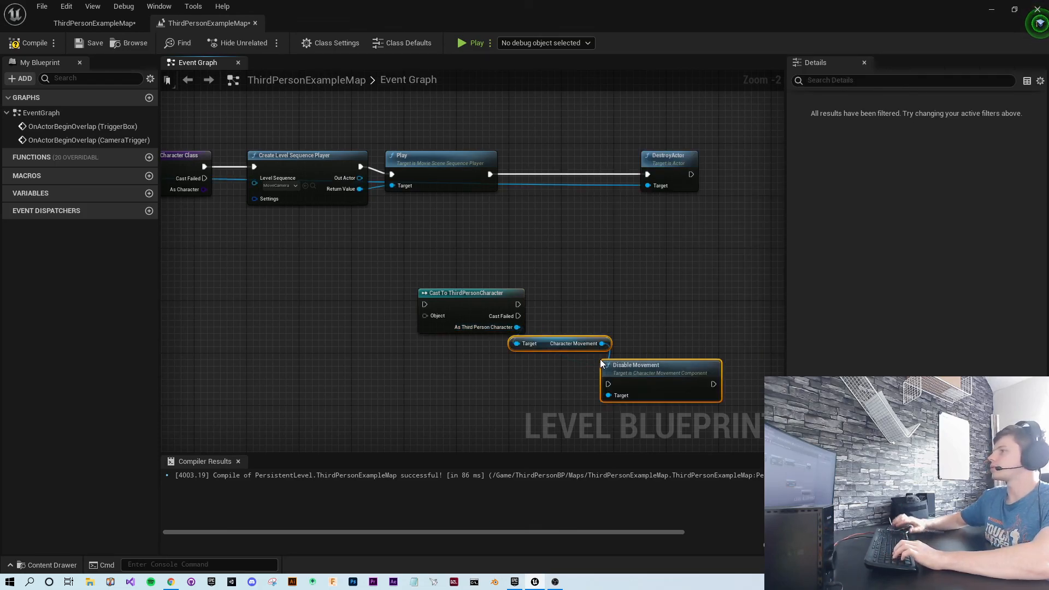
pyautogui.moveTo(555, 339); pyautogui.dragTo(492, 343)
pyautogui.click(614, 348)
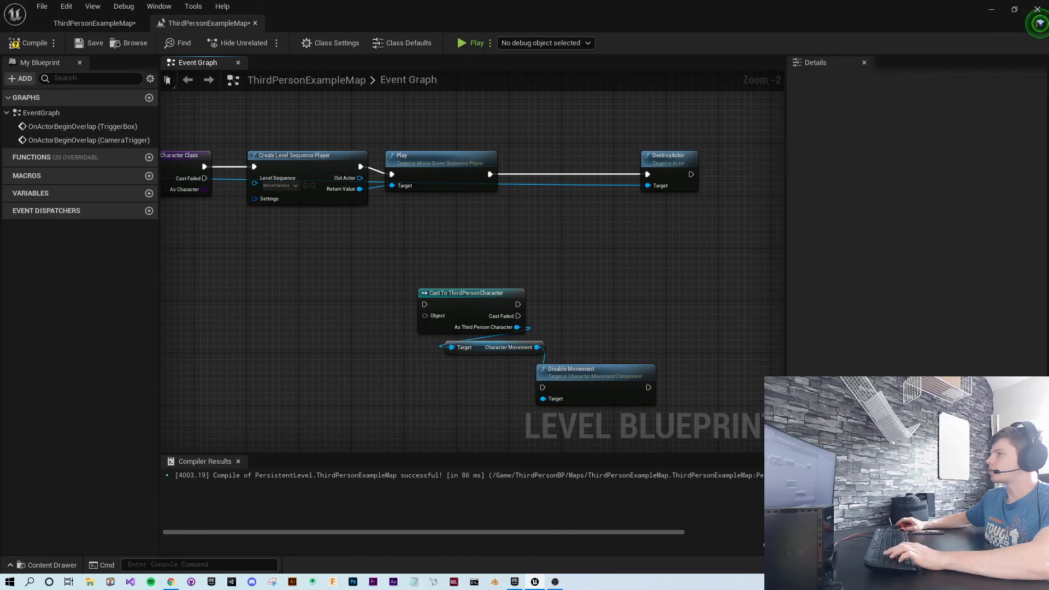
# Step: Search the Character Movement component's available actions for a function that enables movement
pyautogui.moveTo(759, 399); pyautogui.dragTo(608, 307, button='right')
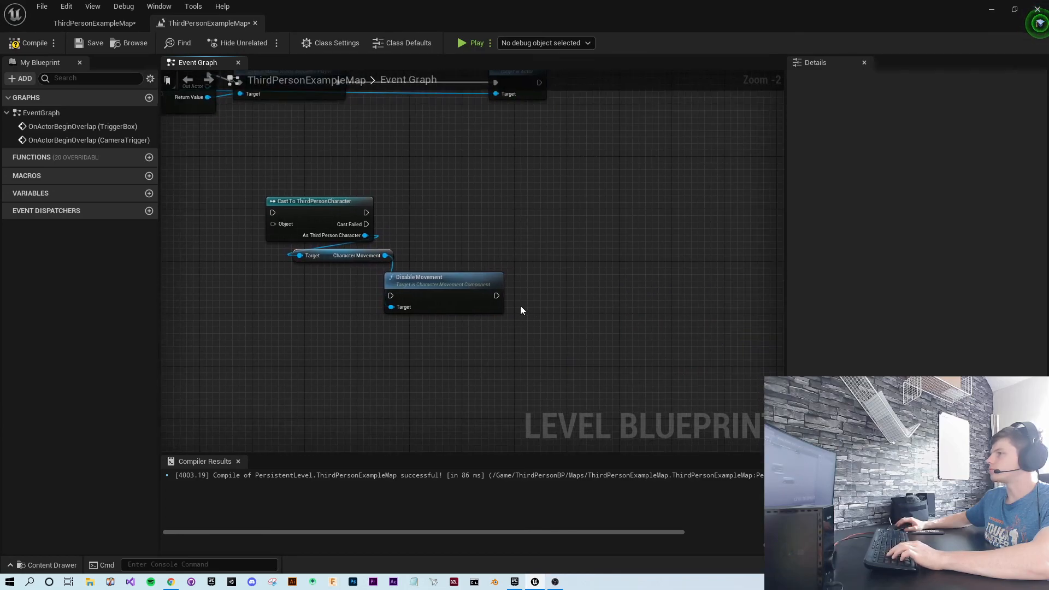
pyautogui.moveTo(388, 259); pyautogui.dragTo(565, 241)
pyautogui.write('enable ')
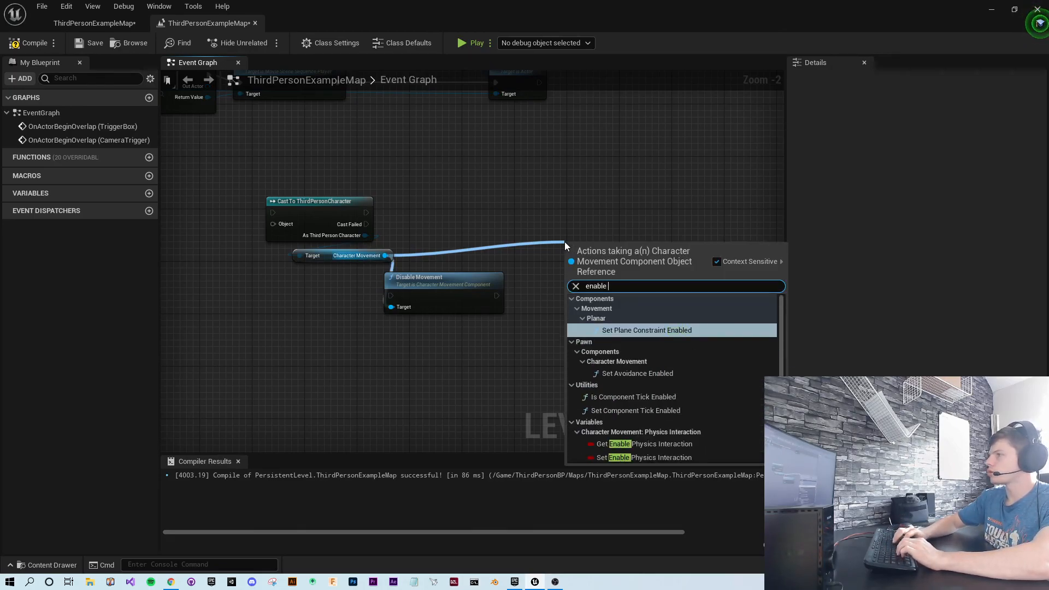
pyautogui.write('mov')
pyautogui.press('BackSpace')
pyautogui.press('BackSpace')
pyautogui.press('BackSpace')
pyautogui.press('BackSpace')
pyautogui.press('BackSpace')
pyautogui.press('BackSpace')
pyautogui.press('BackSpace')
pyautogui.press('BackSpace')
pyautogui.press('BackSpace')
pyautogui.press('BackSpace')
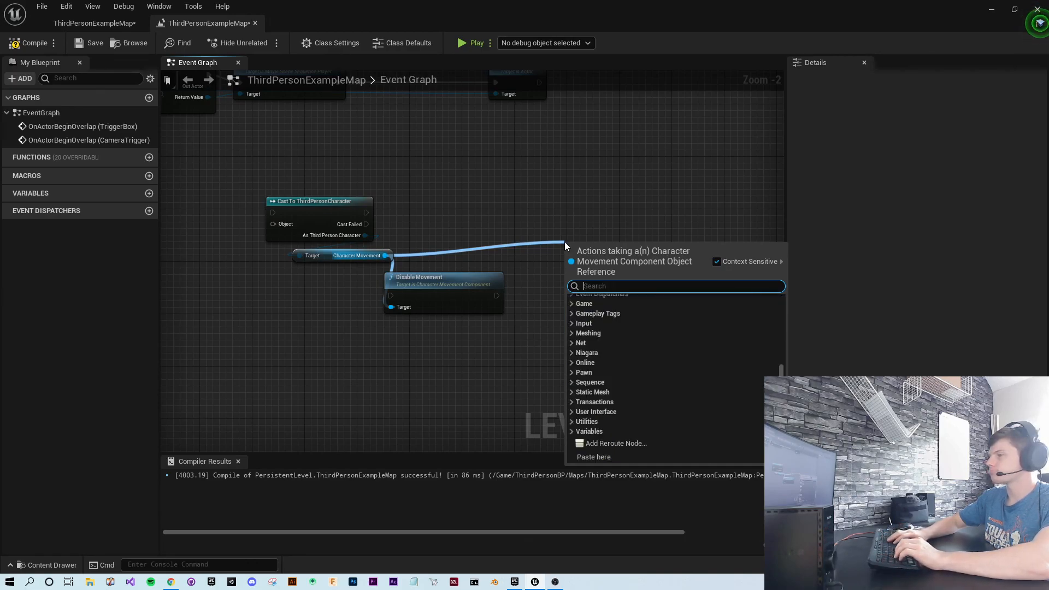
# Step: Browse the Character Movement component's movement actions and add a Set Movement Mode node
pyautogui.write('movement')
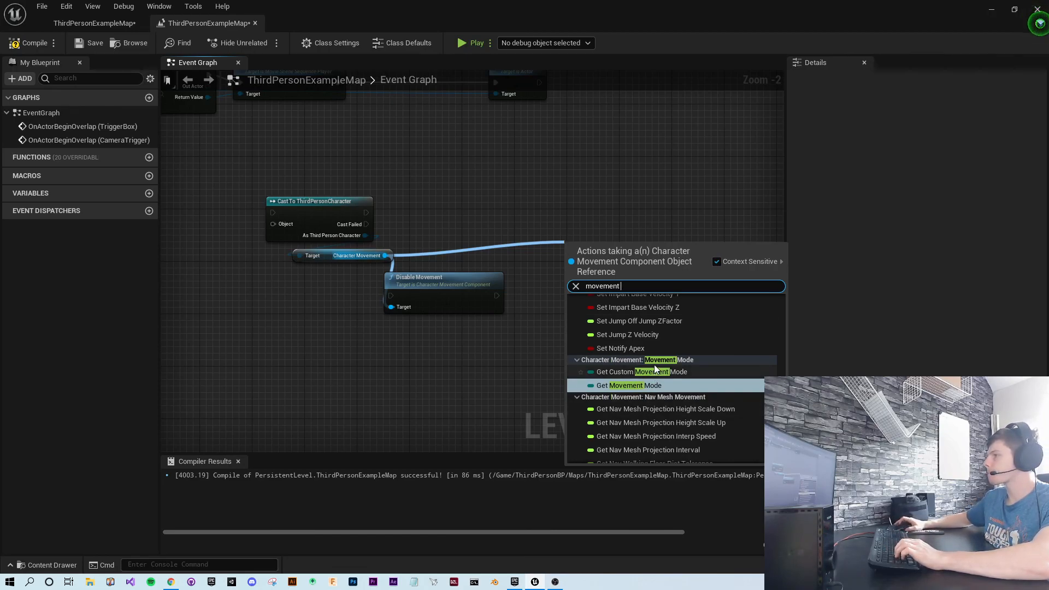
pyautogui.scroll(-5, 677, 426)
pyautogui.scroll(-8, 677, 423)
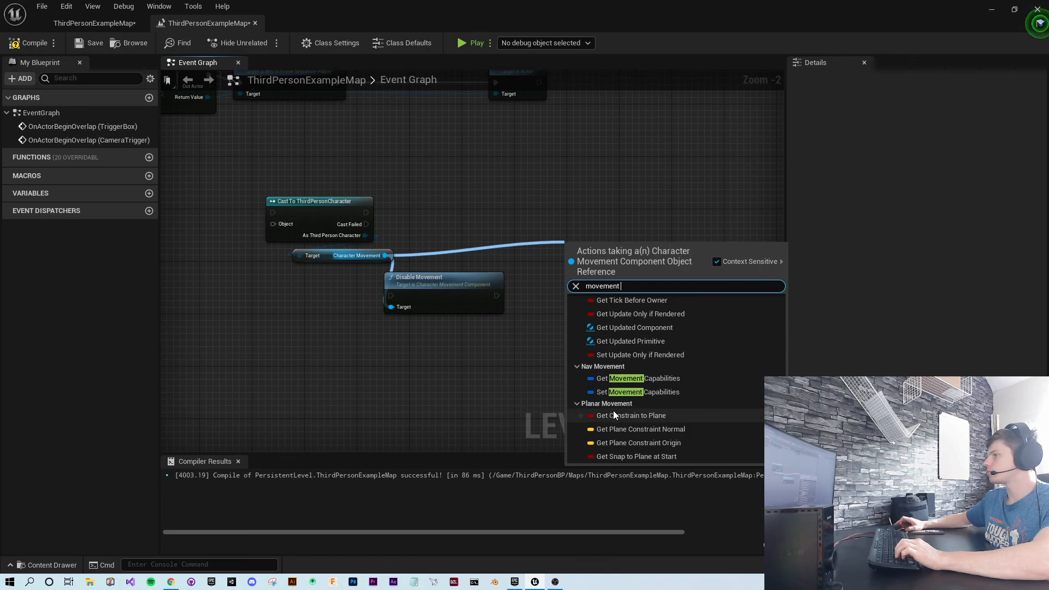
pyautogui.moveTo(782, 453); pyautogui.dragTo(803, 326)
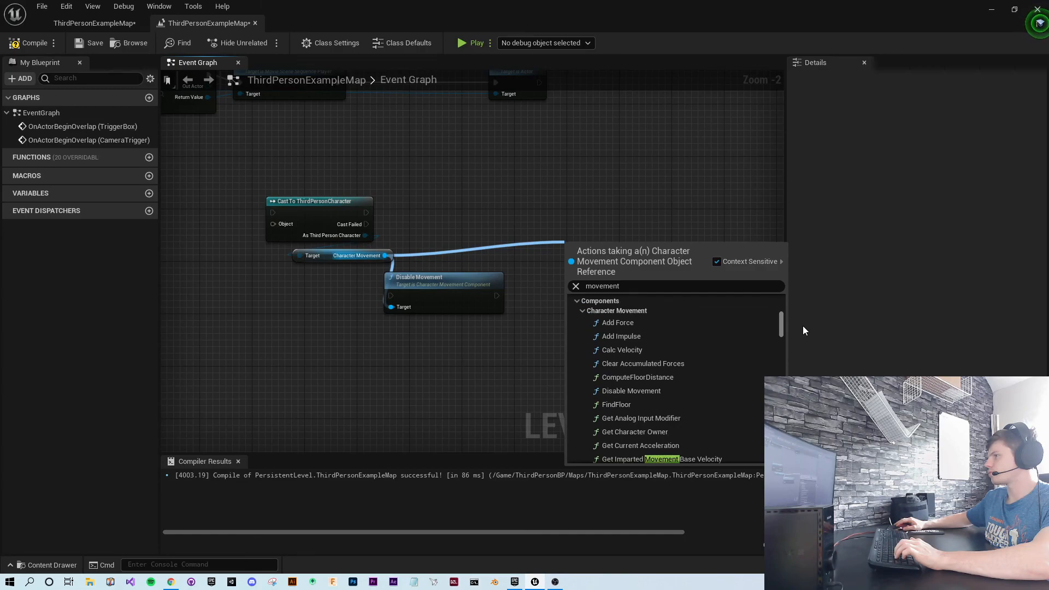
pyautogui.moveTo(804, 331); pyautogui.dragTo(805, 344)
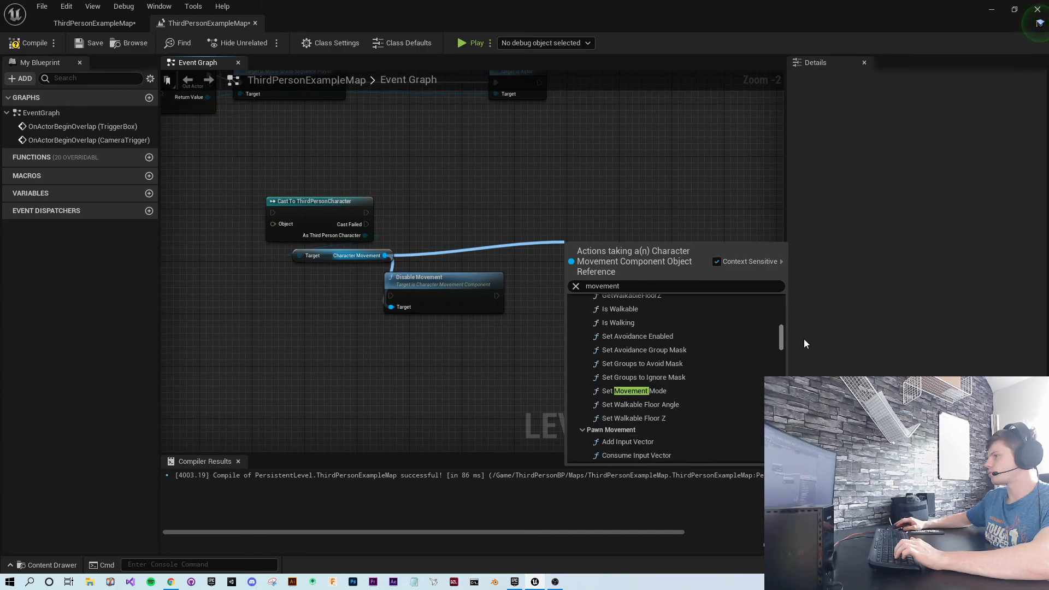
pyautogui.click(659, 391)
# Step: Check the New Movement Mode options of the Set Movement Mode node and delete the node
pyautogui.click(651, 296)
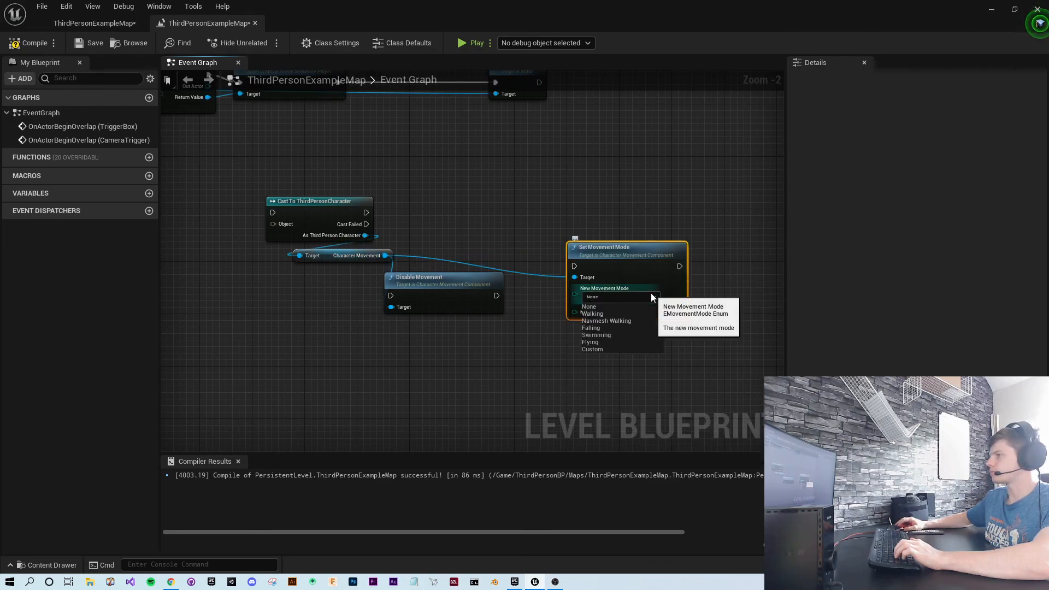
pyautogui.click(612, 368)
pyautogui.click(641, 251)
pyautogui.press('Delete')
# Step: Delete the Disable Movement, Cast To ThirdPersonCharacter and Character Movement nodes
pyautogui.click(415, 292)
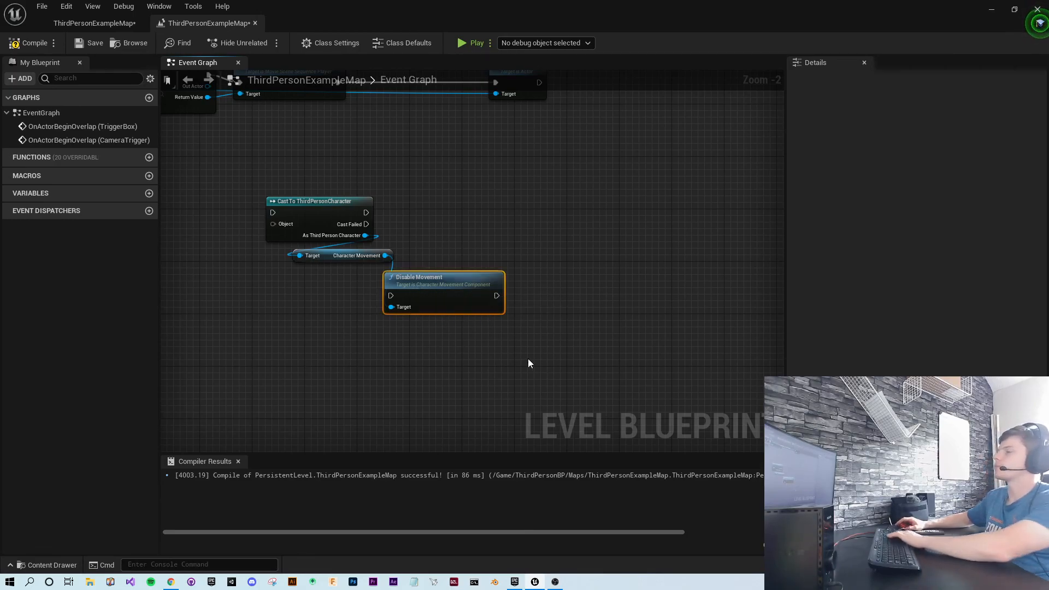
pyautogui.press('Delete')
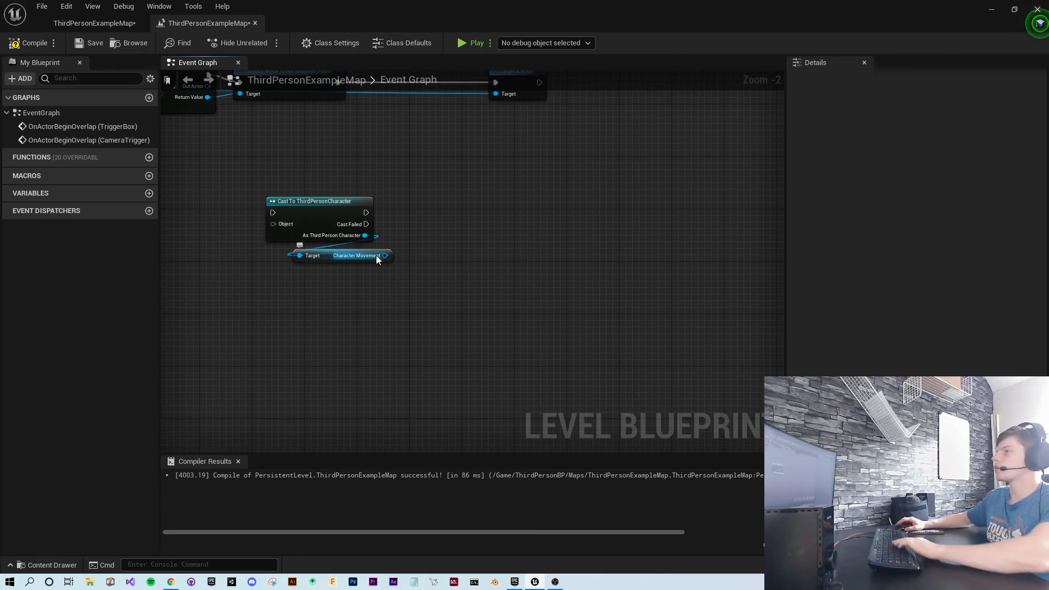
pyautogui.click(342, 218)
pyautogui.press('Delete')
pyautogui.click(359, 255)
pyautogui.press('Delete')
# Step: Add a Get Player Controller node in the empty graph area below the camera sequence's Play node
pyautogui.moveTo(356, 260); pyautogui.dragTo(416, 294, button='right')
pyautogui.rightClick(415, 296)
pyautogui.write('get')
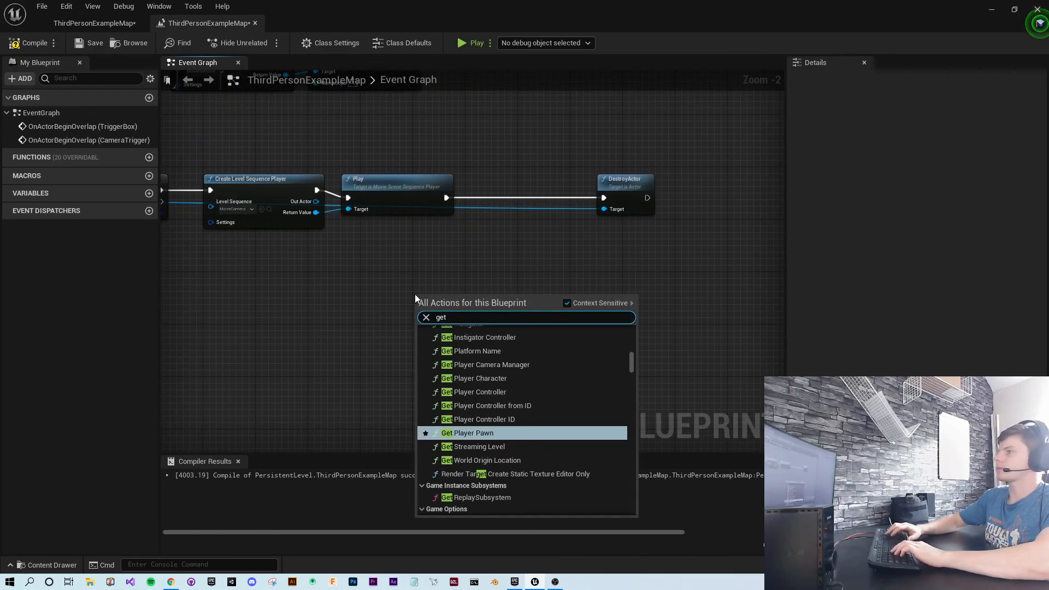
pyautogui.write(' player')
pyautogui.write('control')
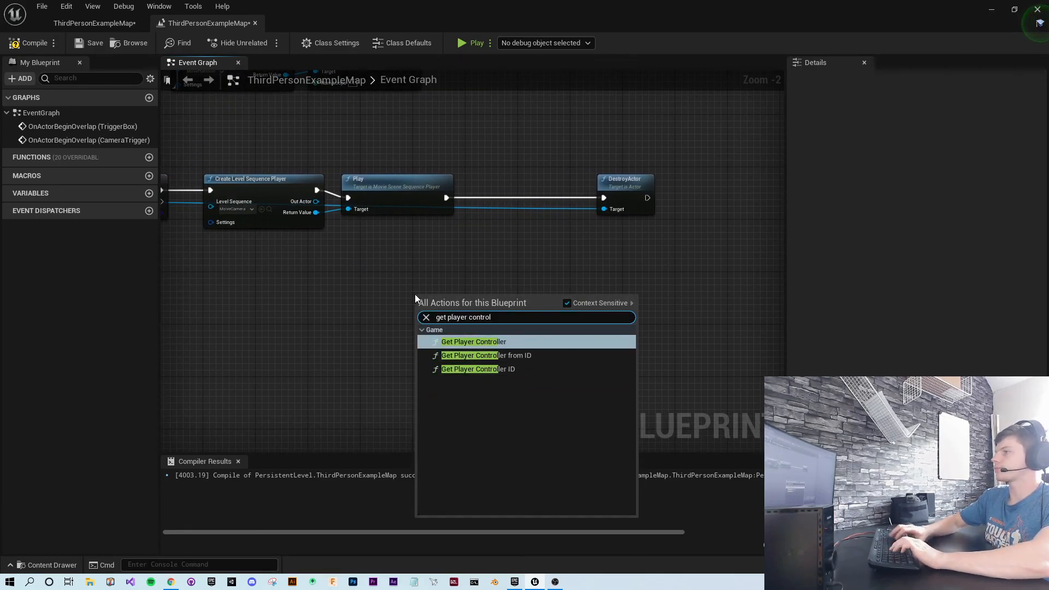
pyautogui.press('Return')
# Step: Create Disable Input and Enable Input nodes from Get Player Controller's return value and arrange them one above the other
pyautogui.moveTo(487, 303); pyautogui.dragTo(504, 327)
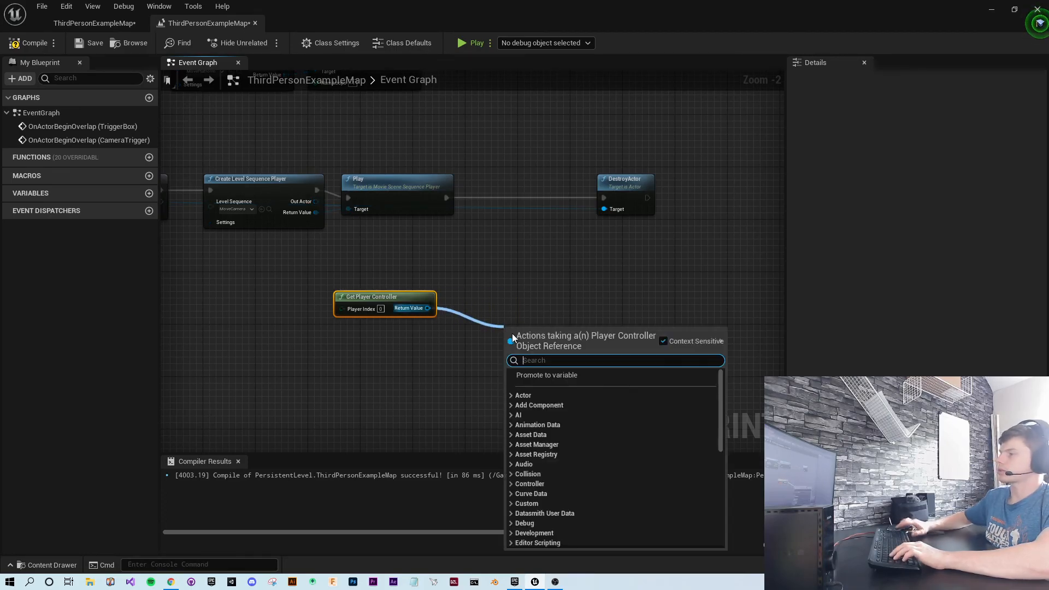
pyautogui.write('dis')
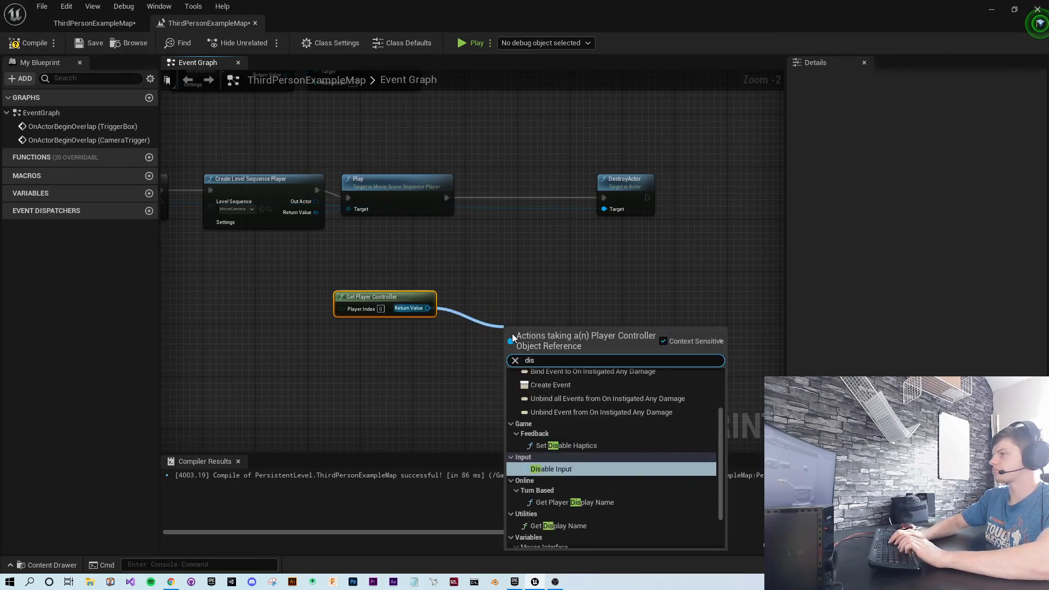
pyautogui.press('Return')
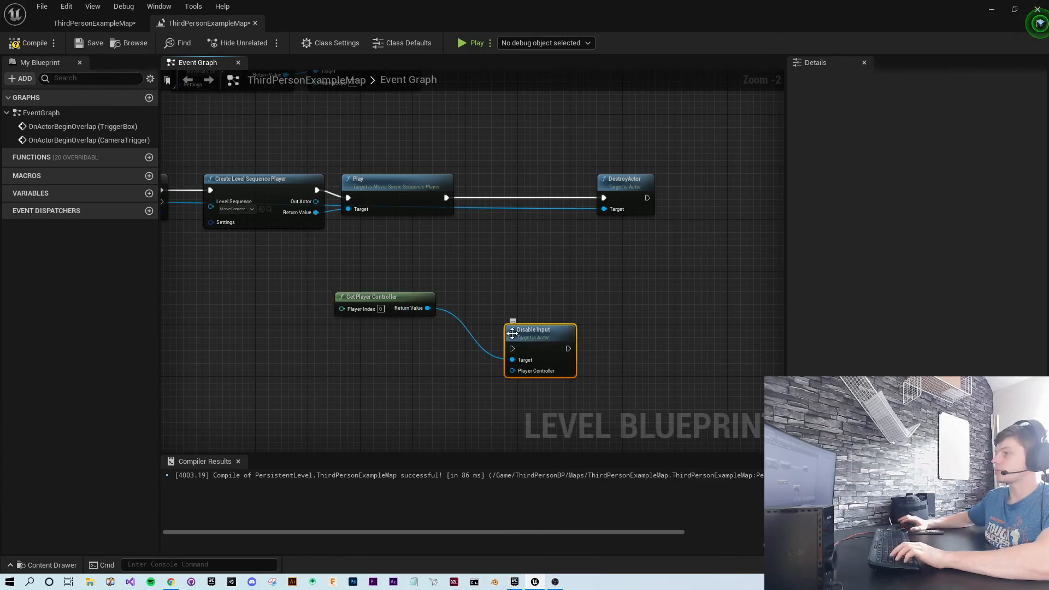
pyautogui.moveTo(427, 308); pyautogui.dragTo(547, 282)
pyautogui.write('enable')
pyautogui.press('Return')
pyautogui.click(699, 337)
pyautogui.moveTo(560, 337); pyautogui.dragTo(566, 337)
pyautogui.click(707, 379)
pyautogui.moveTo(591, 330); pyautogui.dragTo(596, 373, button='right')
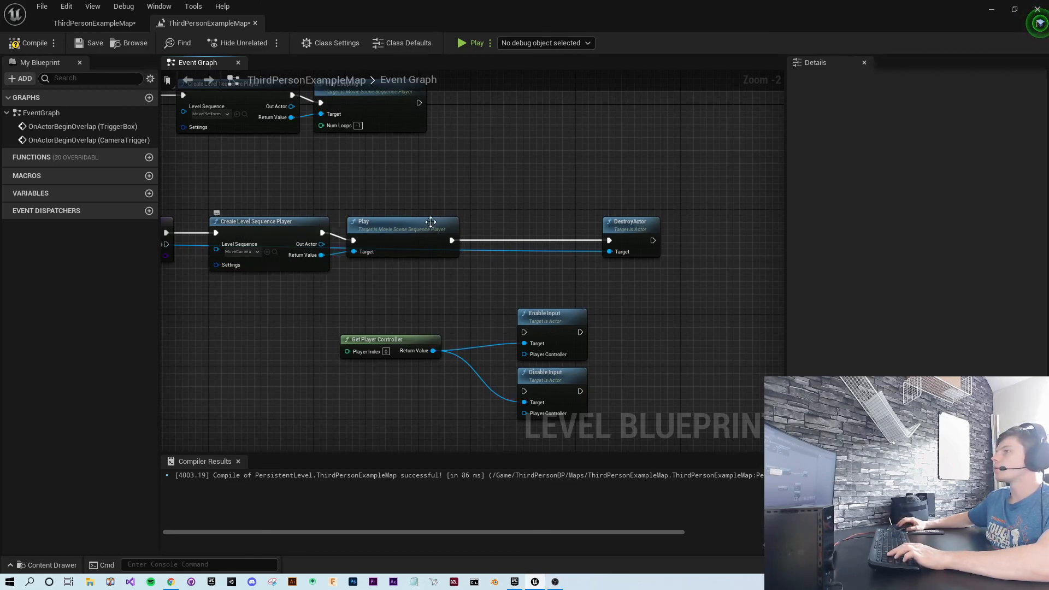
# Step: Run Disable Input after Play, linking Get Player Controller to its Player Controller pin and the CameraTrigger event's Other Actor to its Target
pyautogui.moveTo(516, 370); pyautogui.dragTo(481, 240)
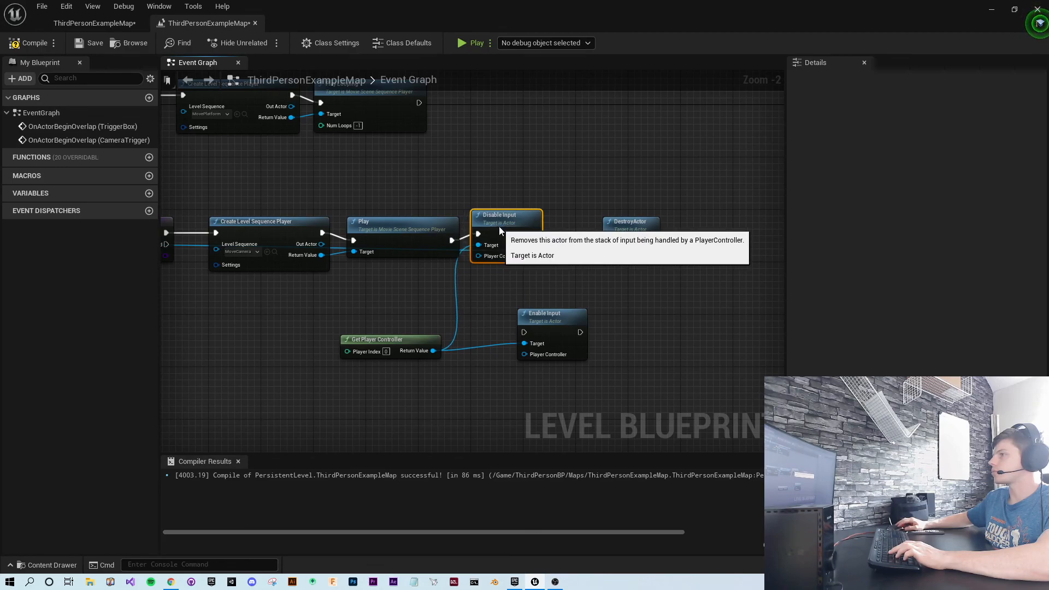
pyautogui.moveTo(405, 334); pyautogui.dragTo(485, 263)
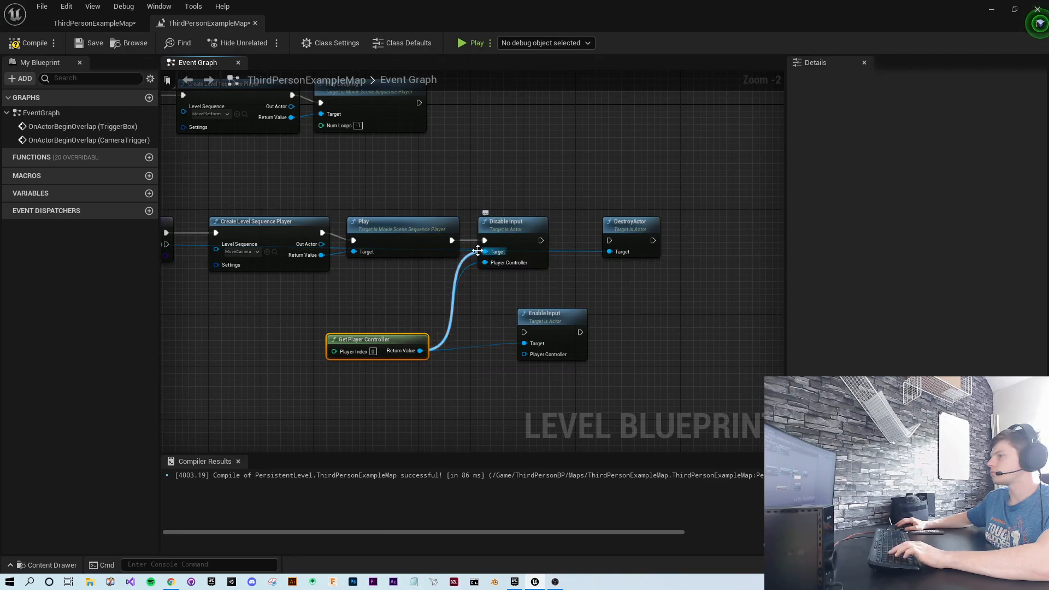
pyautogui.moveTo(379, 316); pyautogui.dragTo(539, 340, button='right')
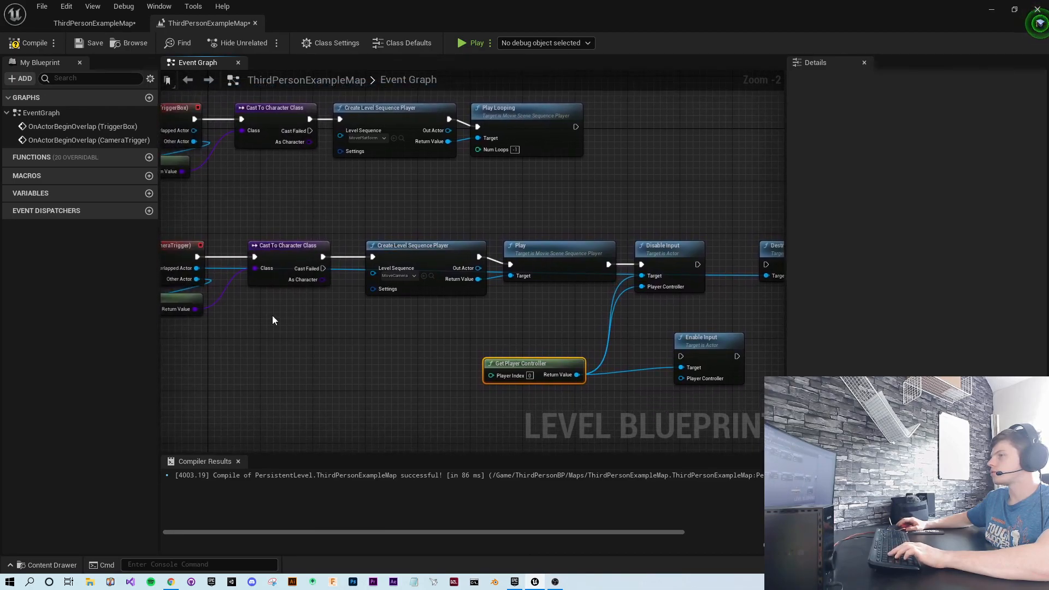
pyautogui.moveTo(197, 279); pyautogui.dragTo(644, 276)
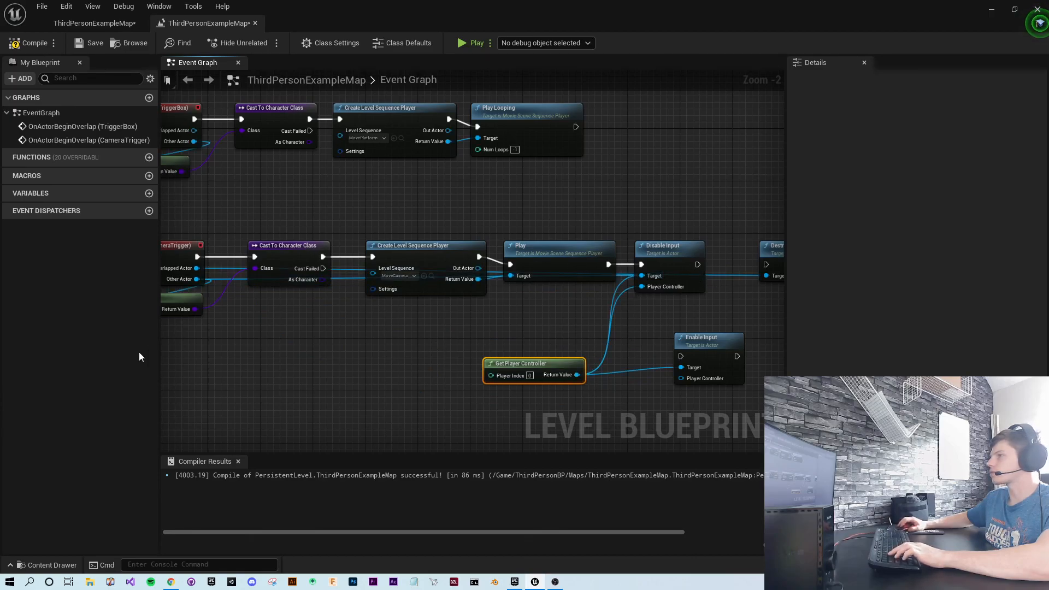
# Step: Add reroute points to the Other Actor wire, route it beneath the sequence nodes, and reposition Get Player Controller just below it
pyautogui.doubleClick(219, 278)
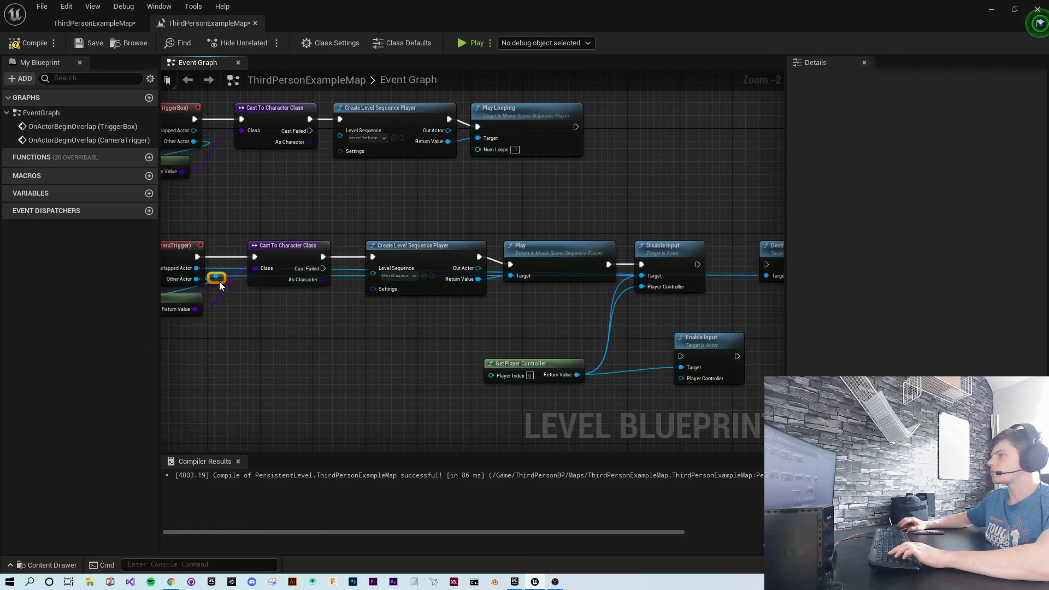
pyautogui.doubleClick(496, 284)
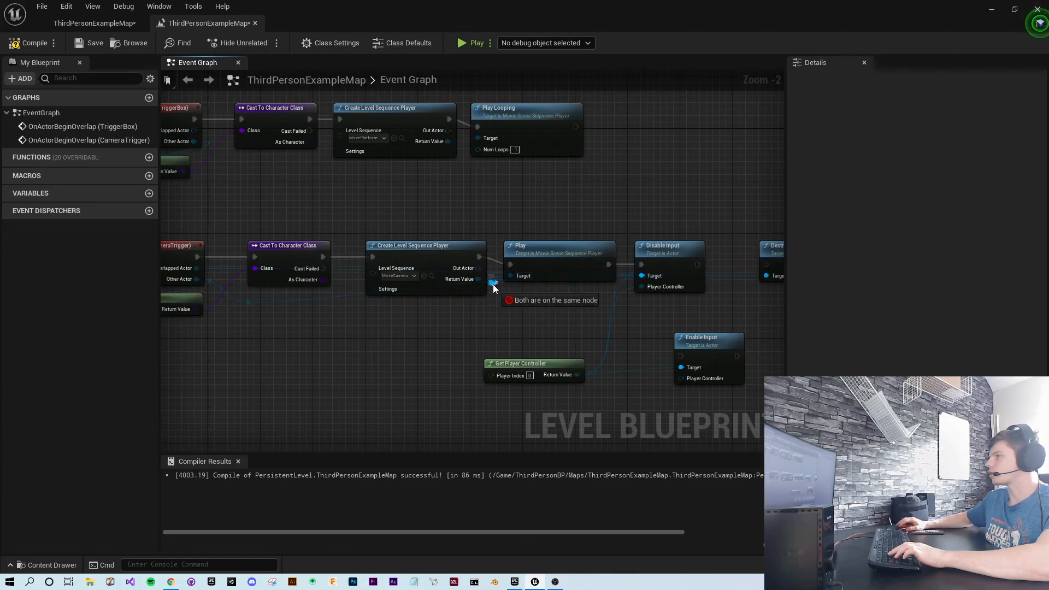
pyautogui.moveTo(494, 285); pyautogui.dragTo(578, 306)
pyautogui.click(523, 333)
pyautogui.moveTo(569, 335); pyautogui.dragTo(440, 328, button='right')
pyautogui.moveTo(385, 350); pyautogui.dragTo(386, 324)
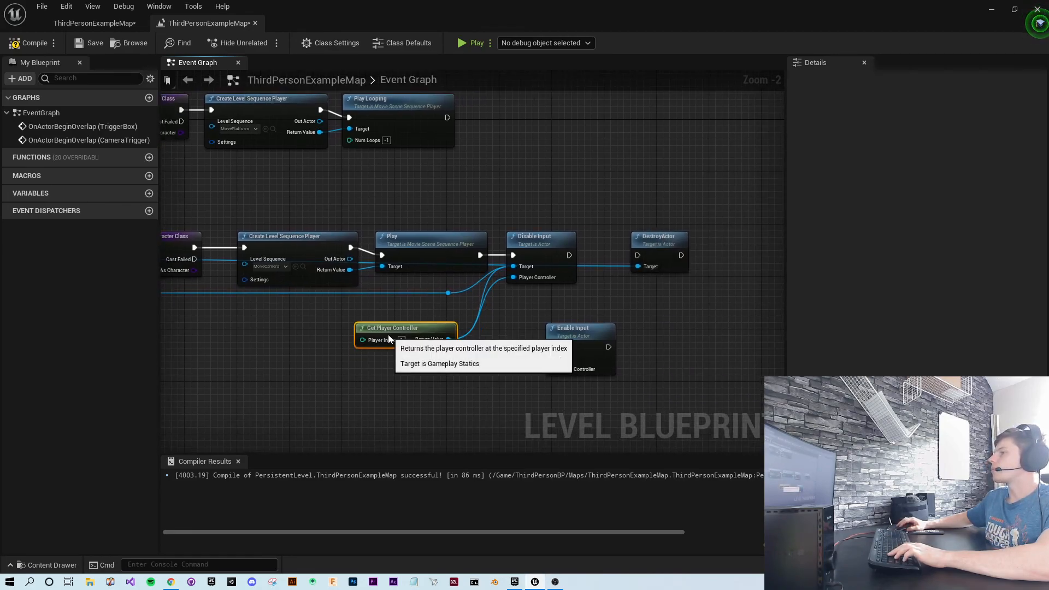
# Step: Move DestroyActor next to Disable Input and connect it to execute after Disable Input
pyautogui.moveTo(636, 310); pyautogui.dragTo(485, 265, button='right')
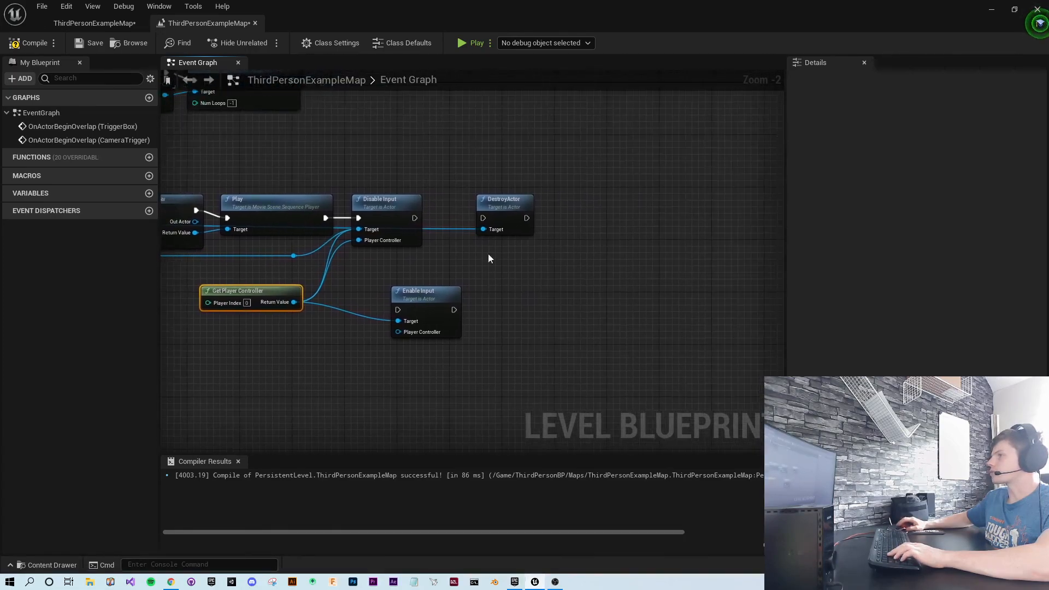
pyautogui.moveTo(500, 204); pyautogui.dragTo(450, 218)
pyautogui.moveTo(545, 256); pyautogui.dragTo(506, 238, button='right')
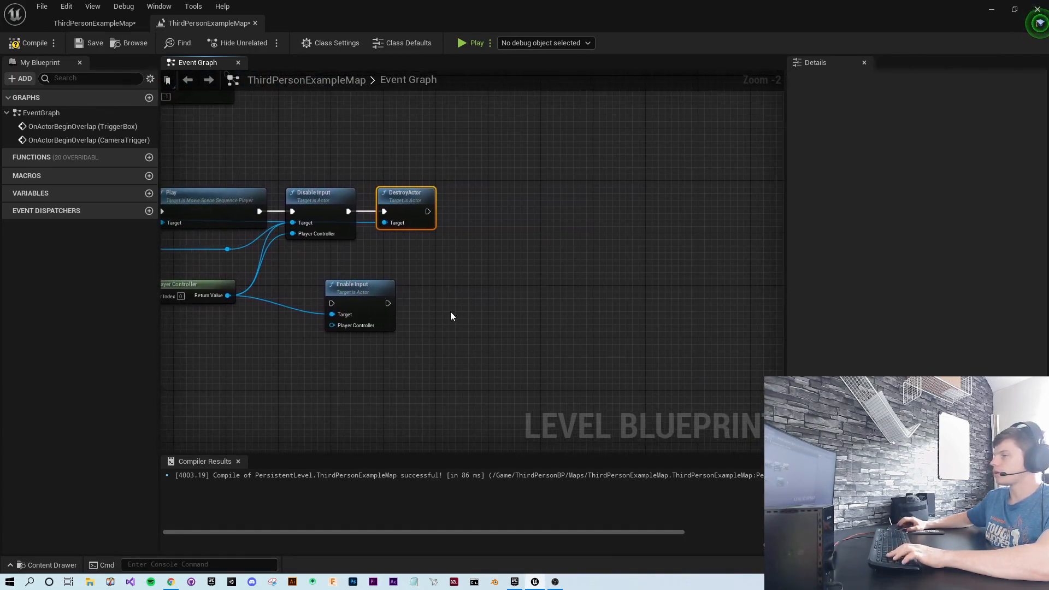
# Step: In the level editor, show the Sequencer timeline in Seconds to check the sequence timing, and return the display to Frames
pyautogui.click(75, 28)
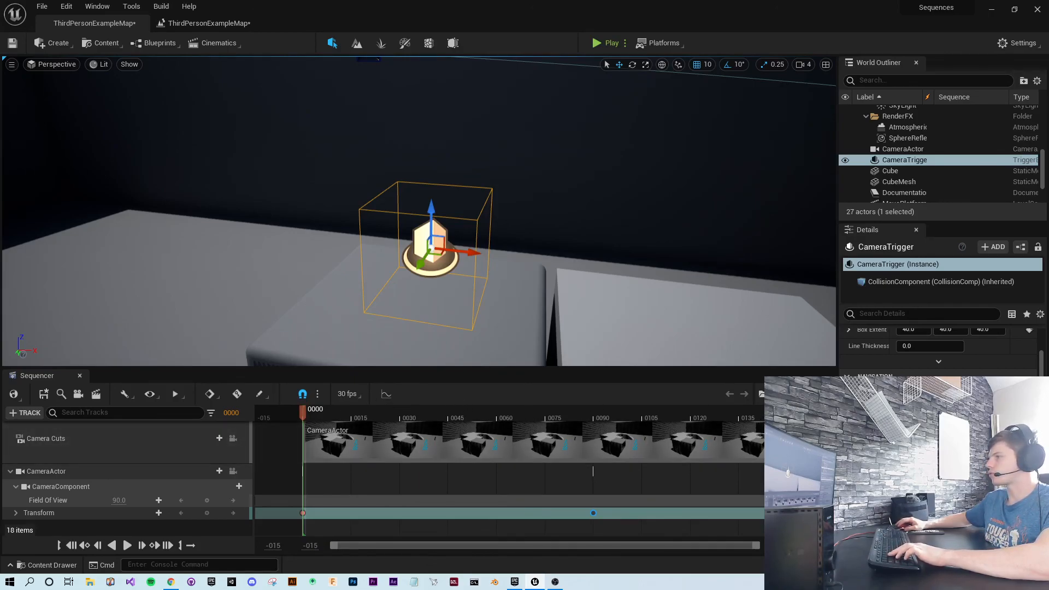
pyautogui.click(344, 395)
pyautogui.moveTo(399, 339)
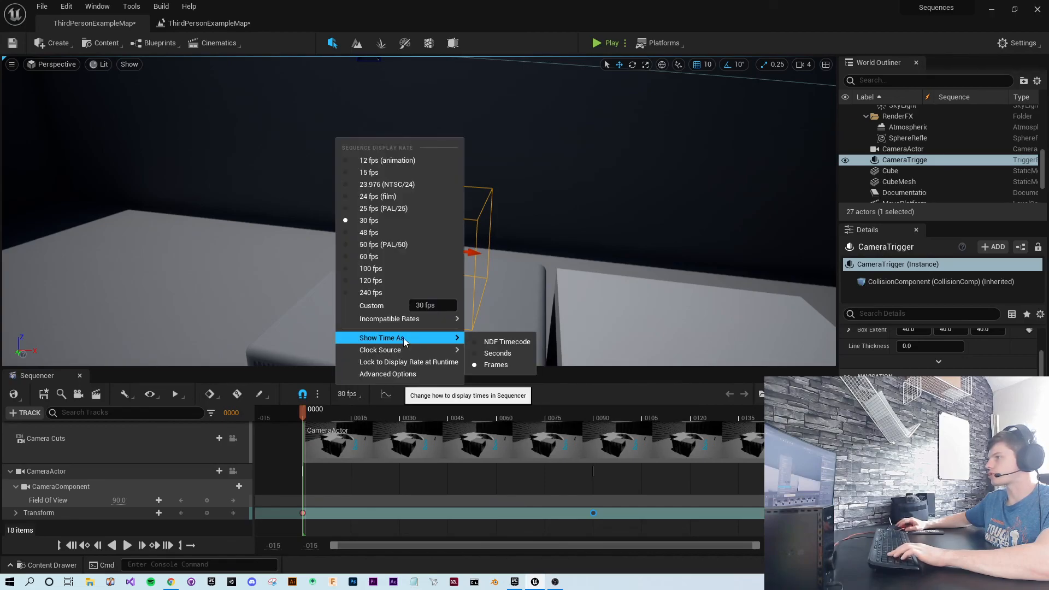
pyautogui.click(493, 354)
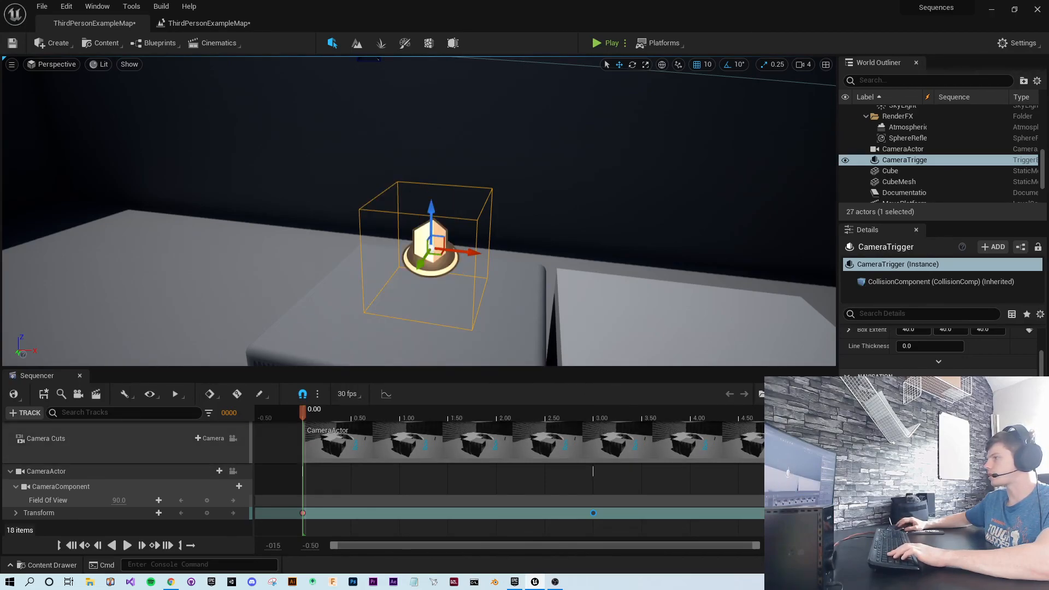
pyautogui.click(347, 394)
pyautogui.moveTo(432, 338)
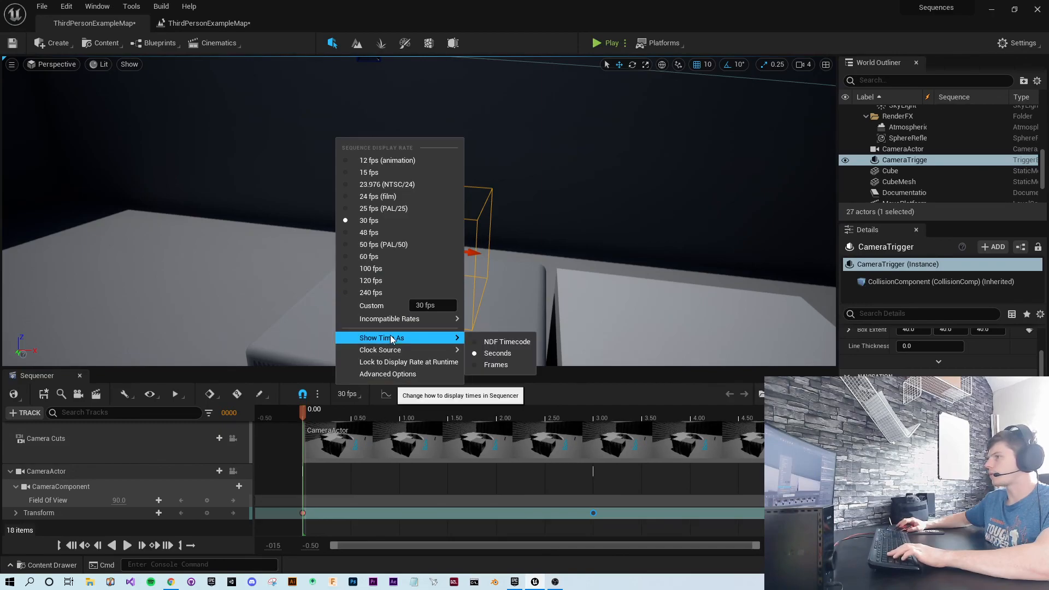
pyautogui.click(494, 365)
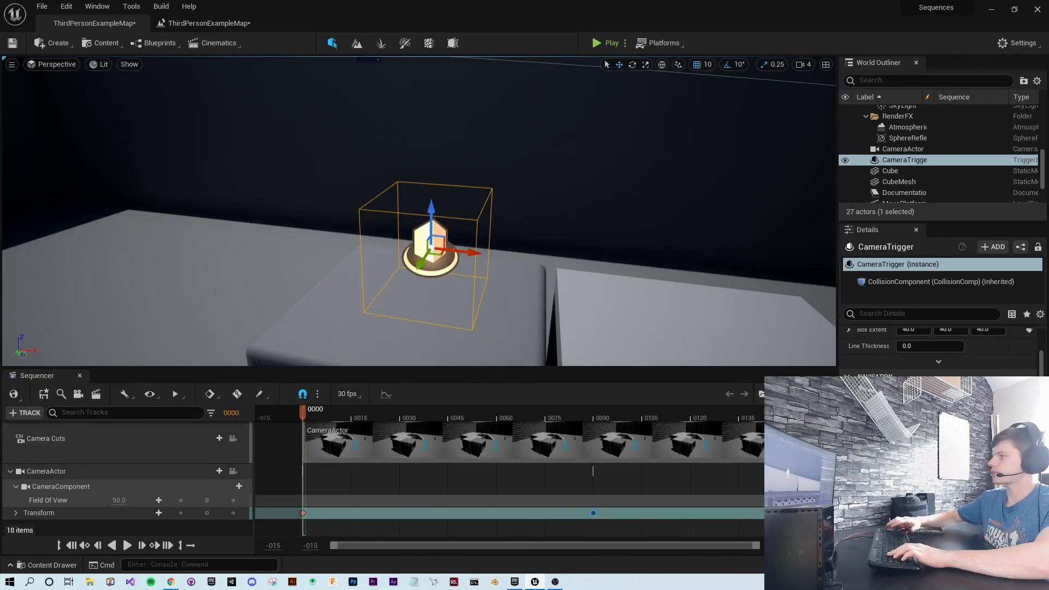
# Step: Divide 150 by 30 in Calculator to convert the sequence length to seconds, and close Calculator
pyautogui.press('XF86Calculator')
pyautogui.moveTo(397, 179); pyautogui.dragTo(480, 155)
pyautogui.write('150')
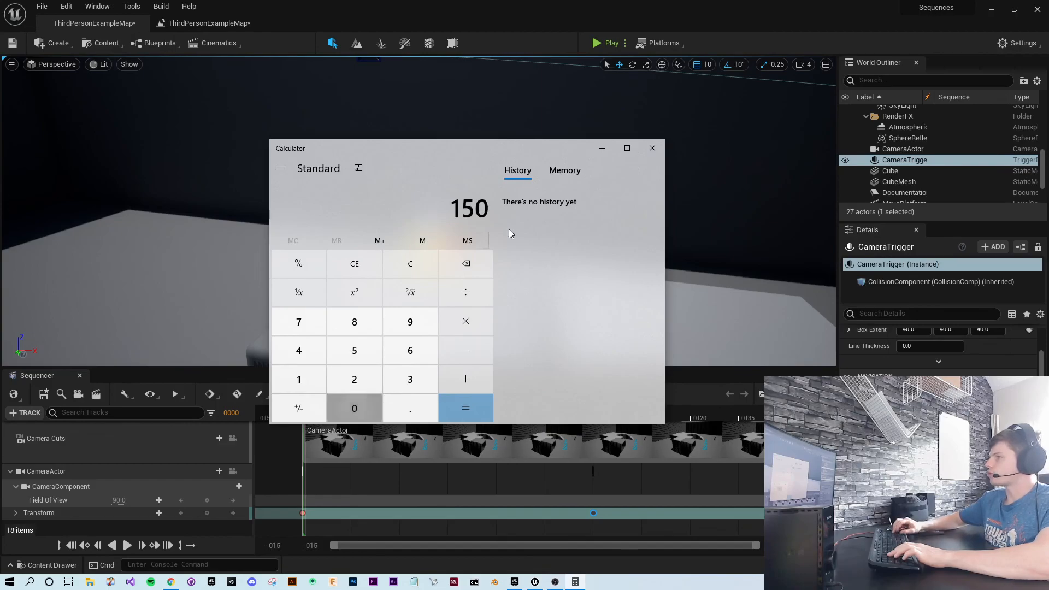
pyautogui.write('/30')
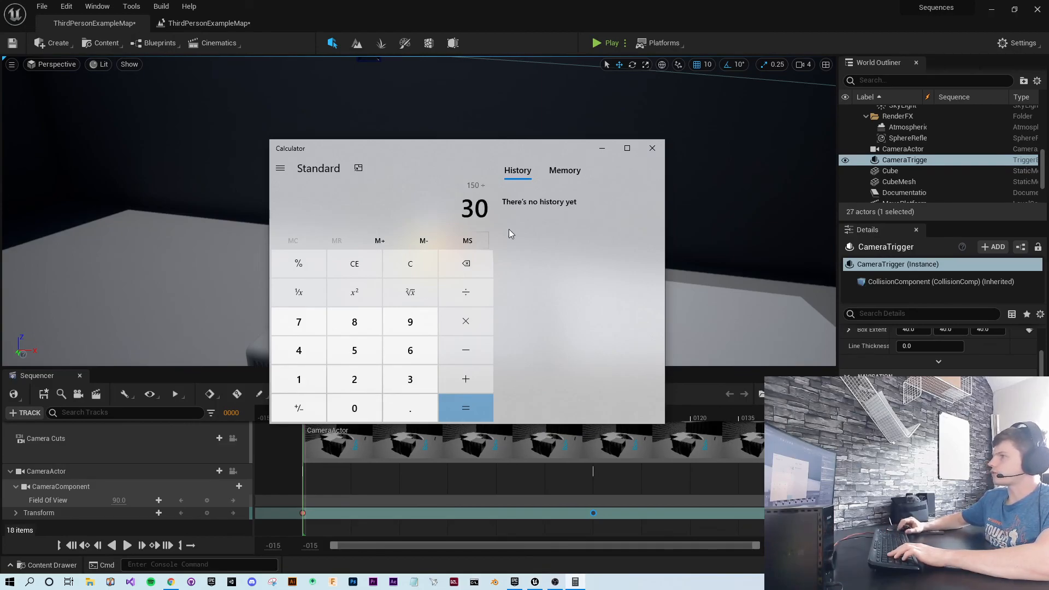
pyautogui.press('Return')
pyautogui.click(652, 147)
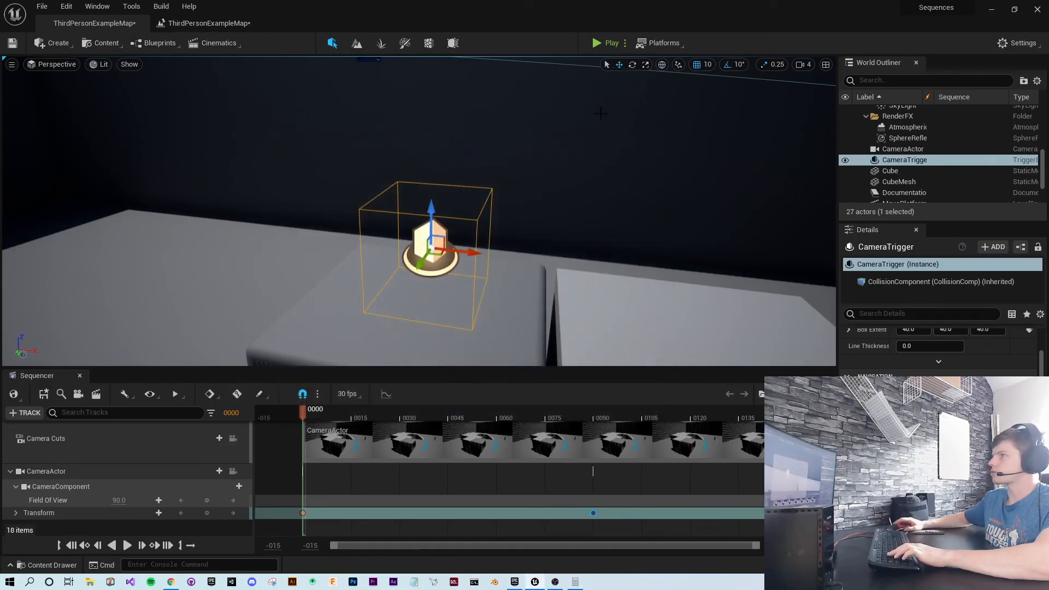
# Step: In the level blueprint, add a Delay node after DestroyActor with a duration of 5.0 seconds and align it with the chain
pyautogui.click(196, 24)
pyautogui.moveTo(570, 207); pyautogui.dragTo(631, 261, button='right')
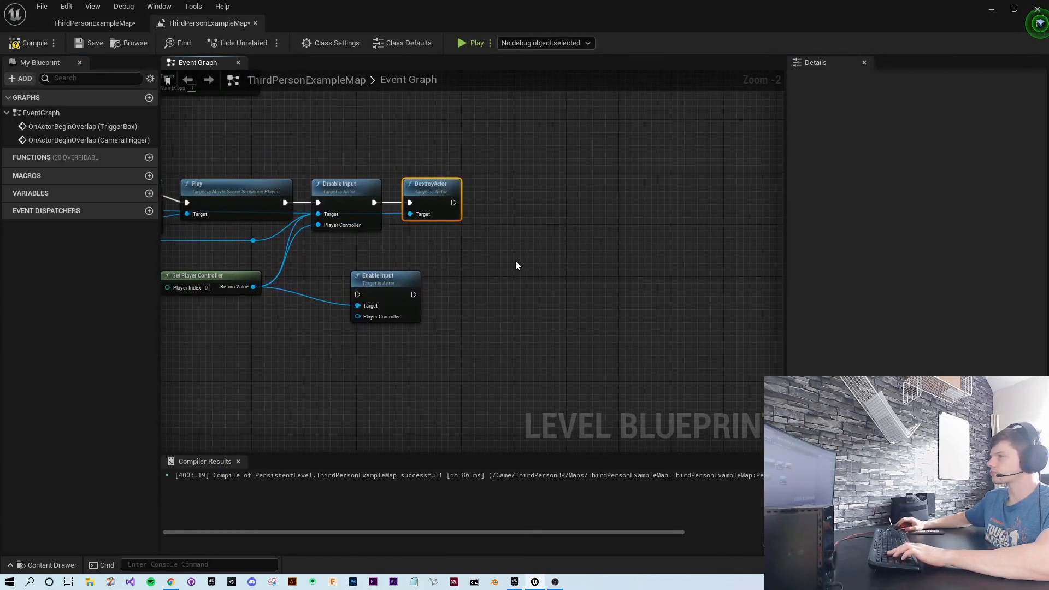
pyautogui.moveTo(453, 203); pyautogui.dragTo(515, 233)
pyautogui.write('delay')
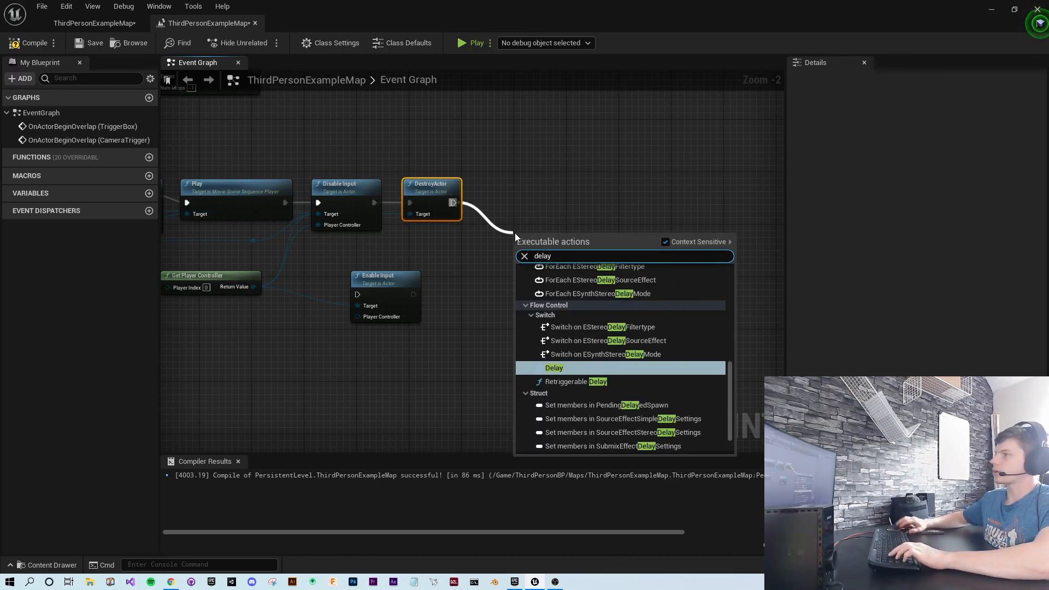
pyautogui.press('Return')
pyautogui.click(553, 260)
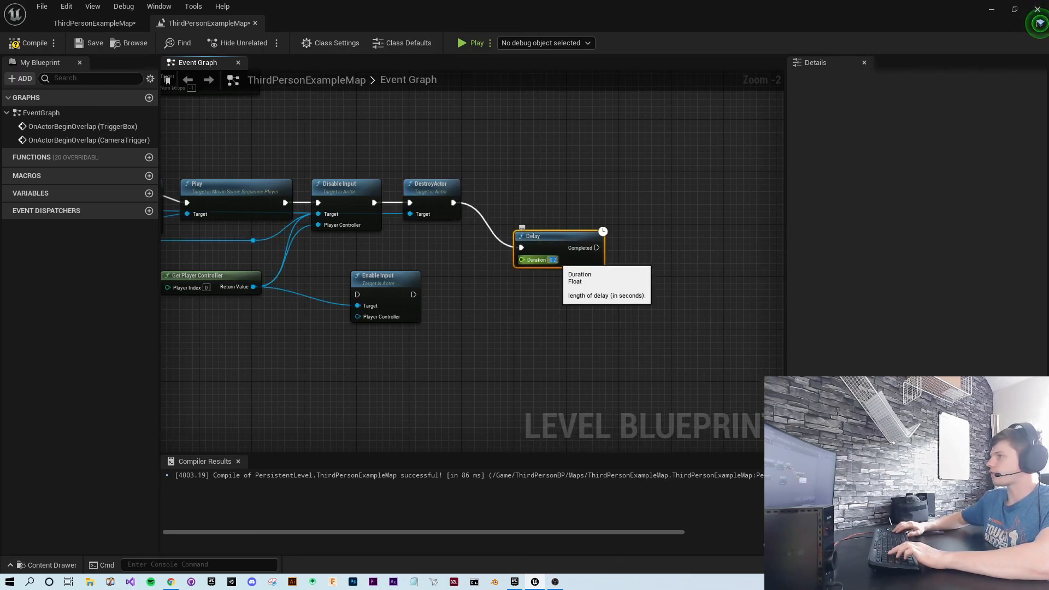
pyautogui.moveTo(559, 233); pyautogui.dragTo(521, 187)
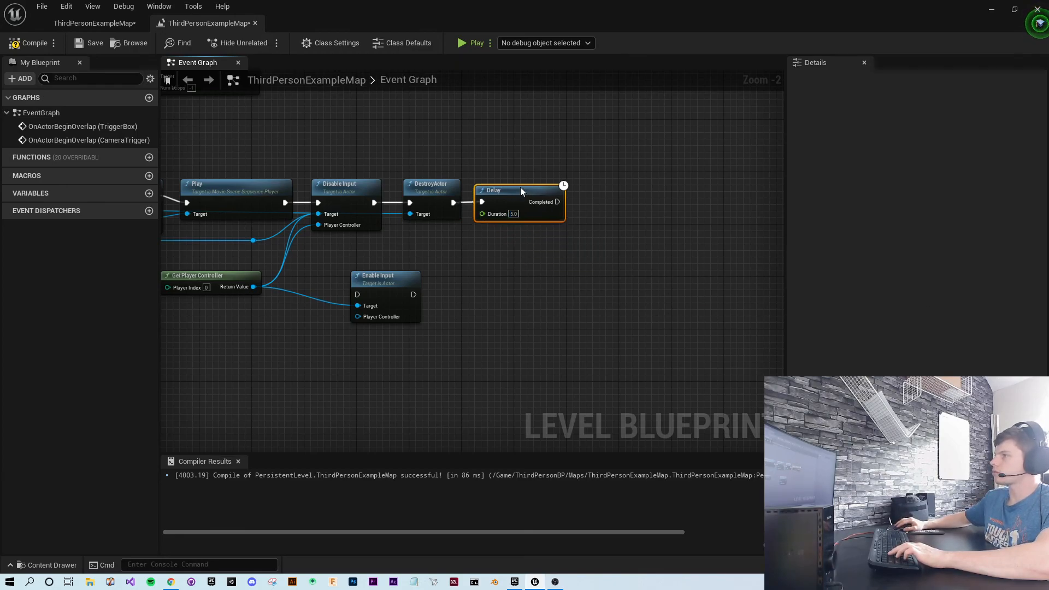
# Step: Run Enable Input after the Delay, linking Get Player Controller to its Player Controller pin and the CameraTrigger event's Other Actor to its Target
pyautogui.moveTo(413, 295); pyautogui.dragTo(588, 244)
pyautogui.moveTo(383, 281); pyautogui.dragTo(619, 214)
pyautogui.moveTo(557, 202); pyautogui.dragTo(595, 230)
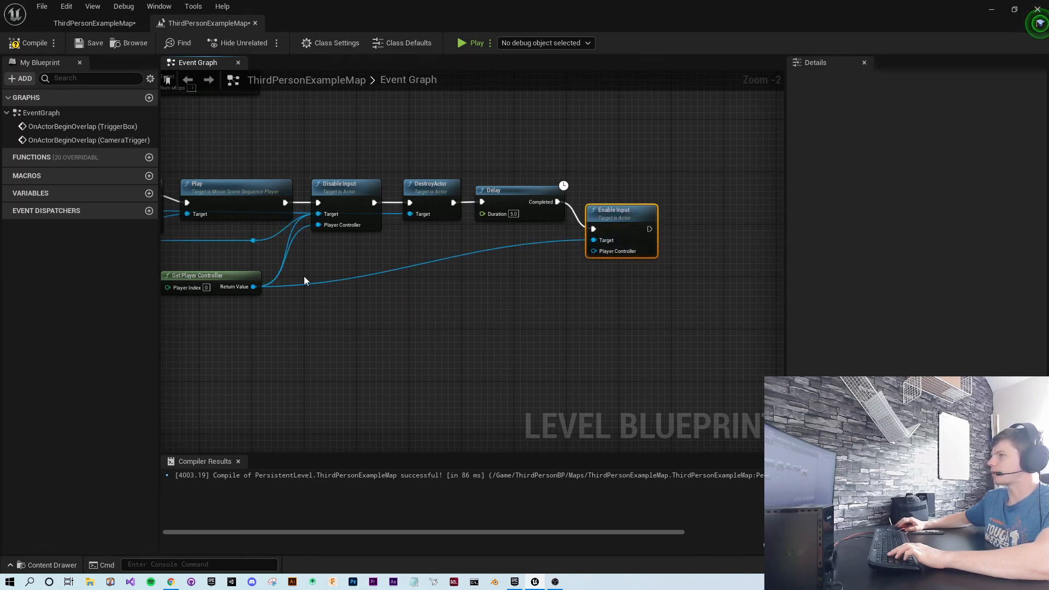
pyautogui.moveTo(254, 287); pyautogui.dragTo(595, 252)
pyautogui.moveTo(501, 287); pyautogui.dragTo(582, 295, button='right')
pyautogui.moveTo(673, 248); pyautogui.dragTo(232, 225)
pyautogui.moveTo(605, 358); pyautogui.dragTo(329, 359, button='right')
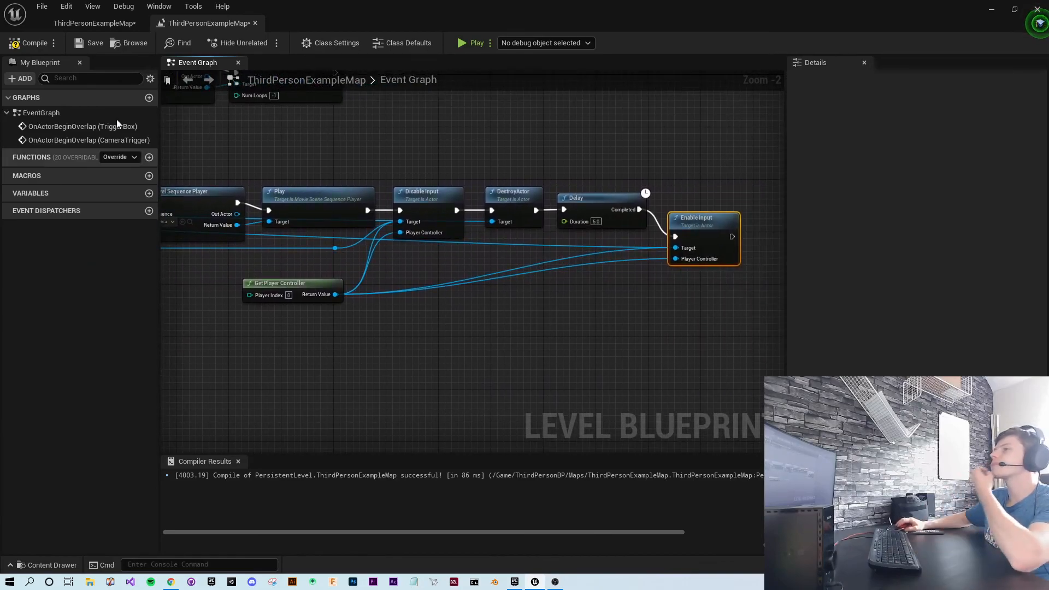
# Step: Compile the level blueprint and play the level, running the character up the stairs and across the platform into the CameraTrigger
pyautogui.click(24, 43)
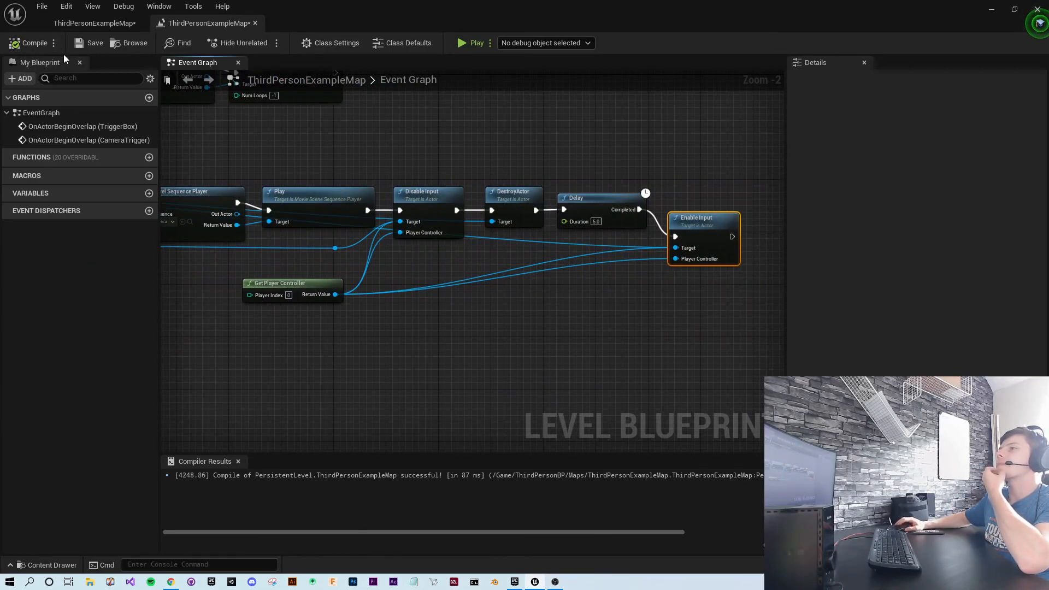
pyautogui.click(469, 45)
pyautogui.press('w')
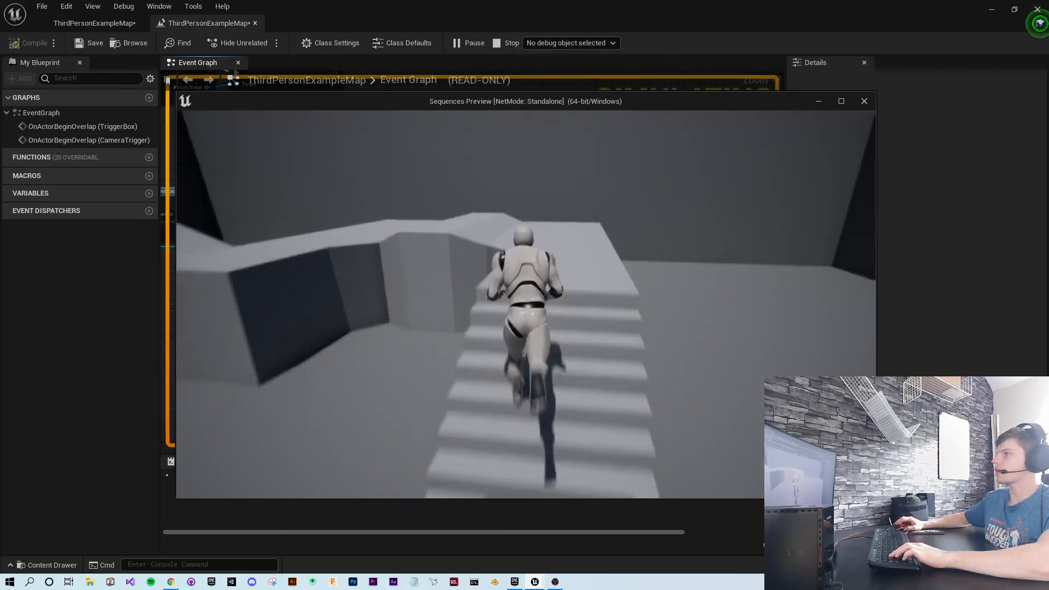
pyautogui.press('w')
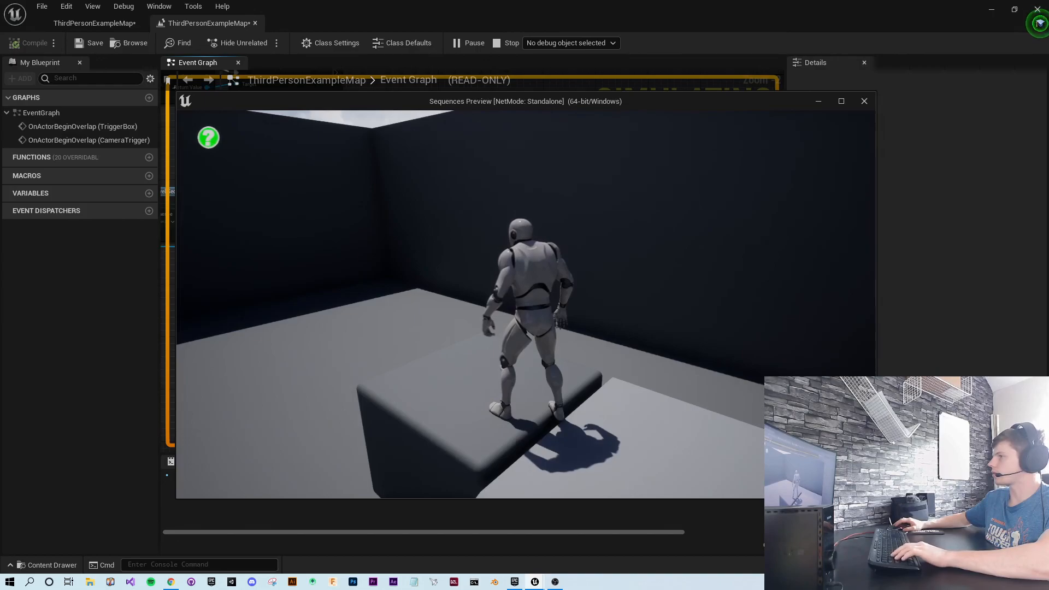
# Step: Test the re-enabled player input by running the character around the platforms and jumping down to the floor
pyautogui.press('w')
pyautogui.press('w')
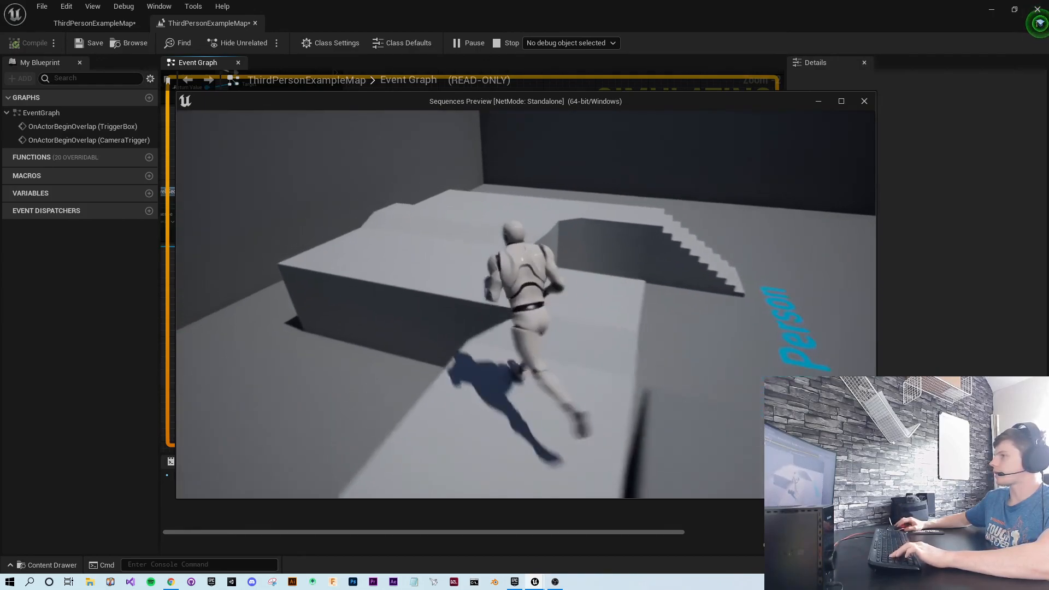
pyautogui.press('s')
pyautogui.press('w')
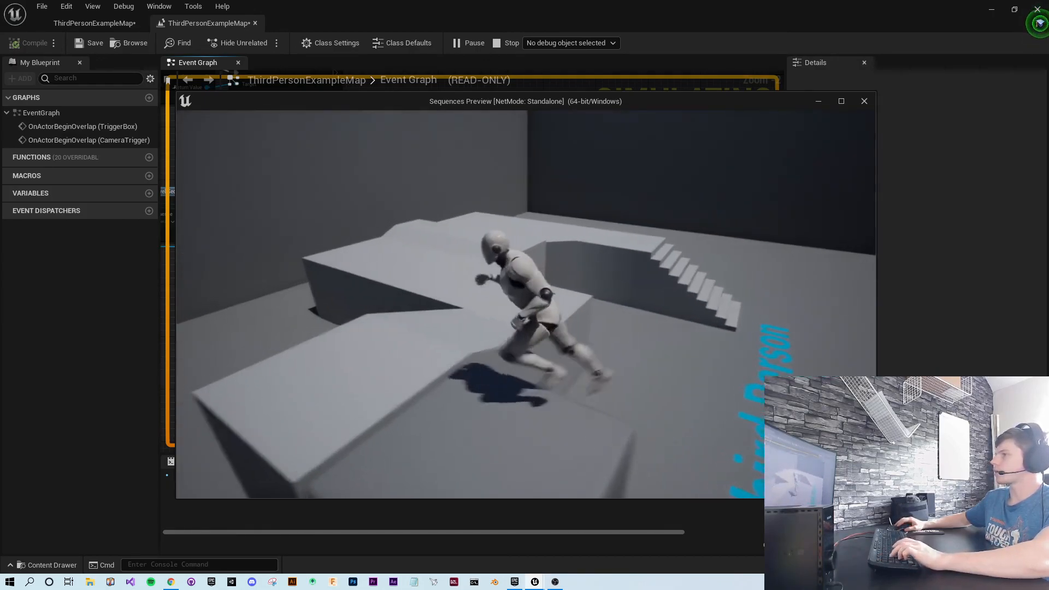
pyautogui.press('a')
pyautogui.press('w')
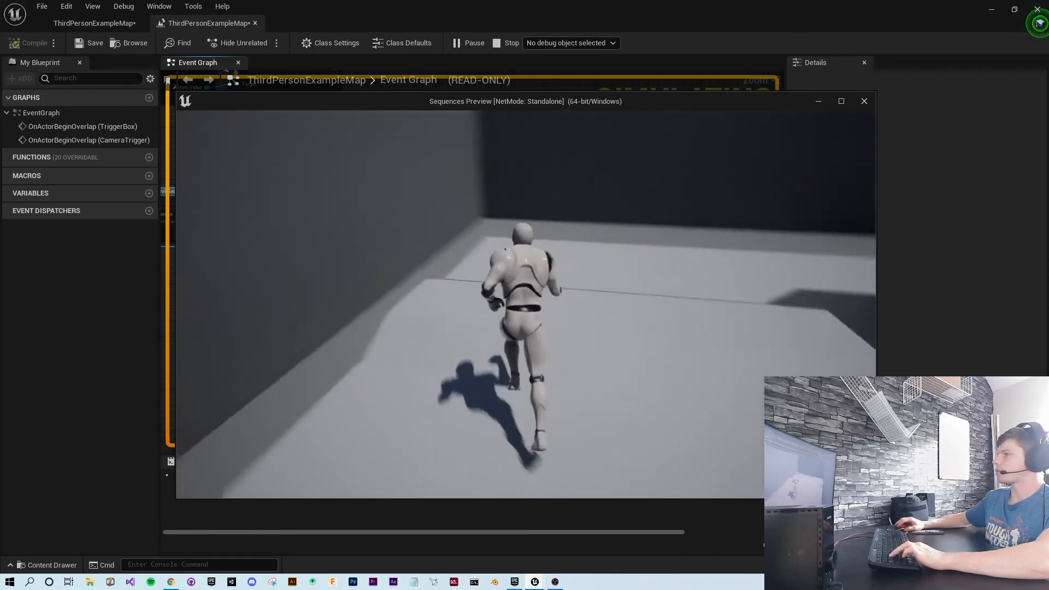
pyautogui.press('w')
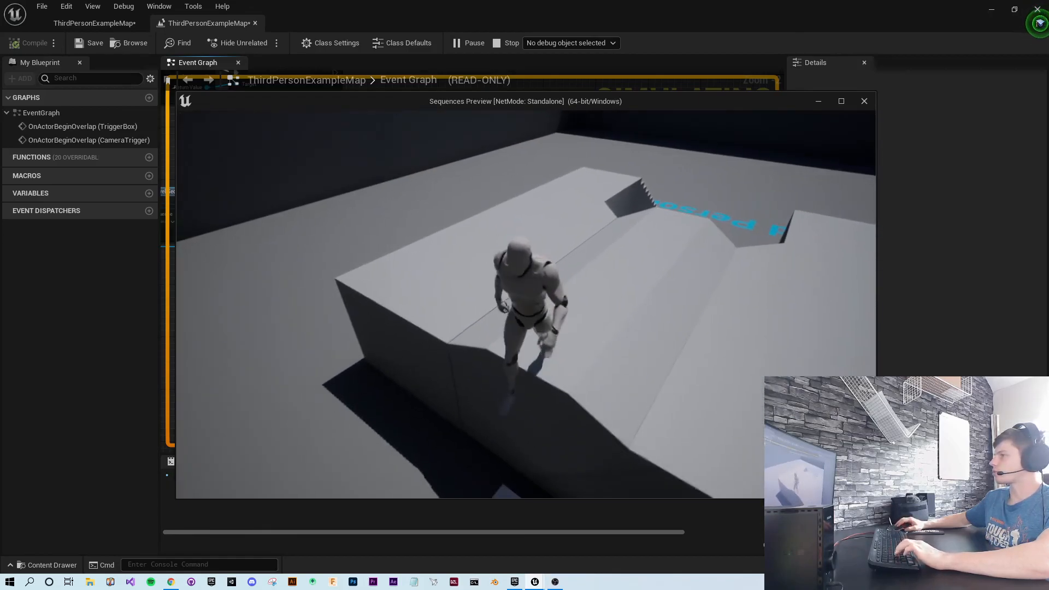
pyautogui.press('space')
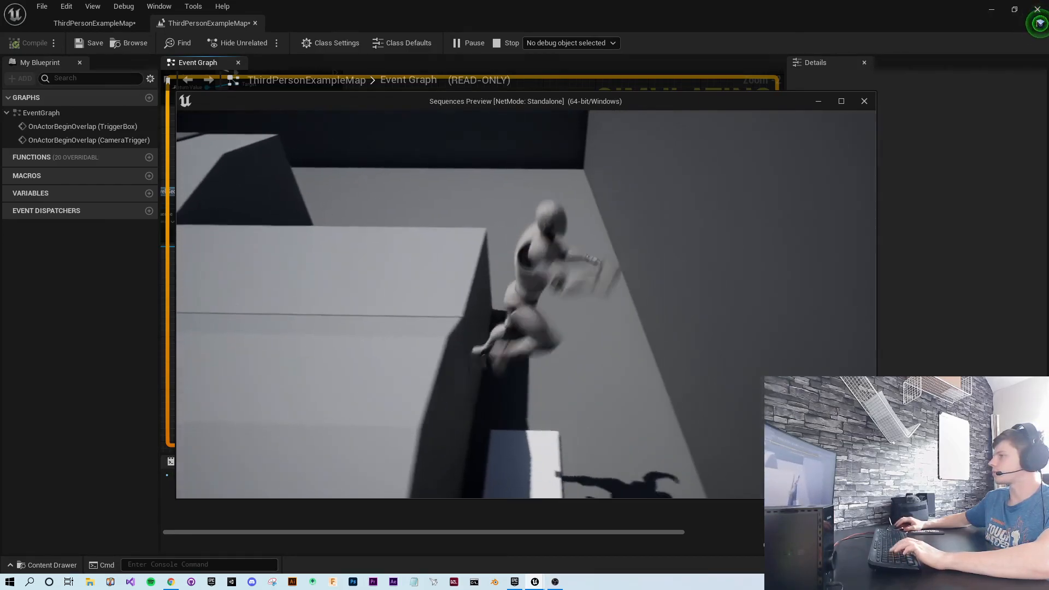
pyautogui.press('a')
pyautogui.press('s')
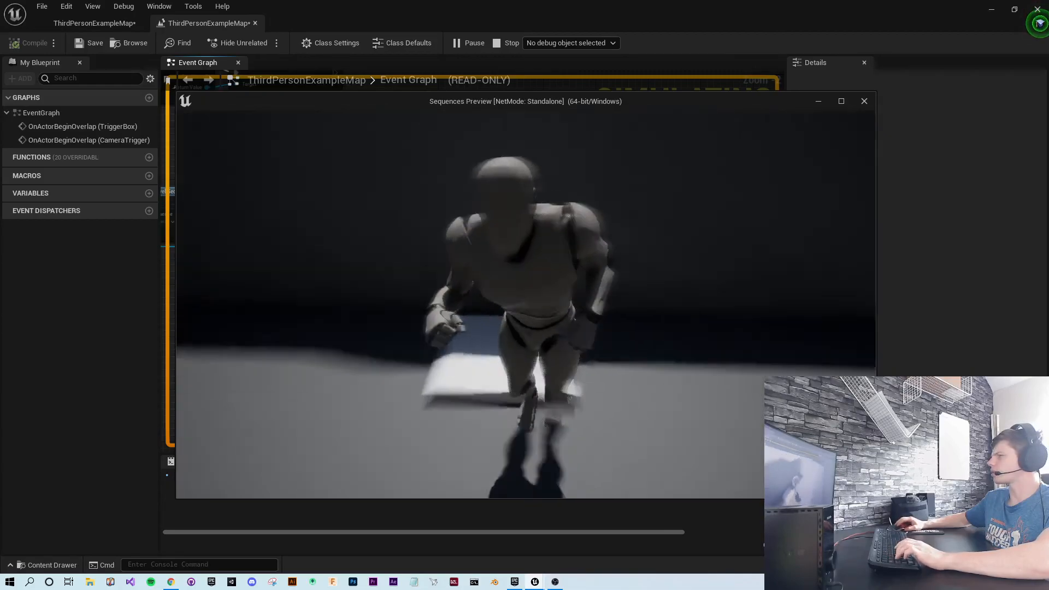
# Step: Run the character back up the stairs to the former CameraTrigger spot to check whether the sequence plays again
pyautogui.press('w')
pyautogui.press('a')
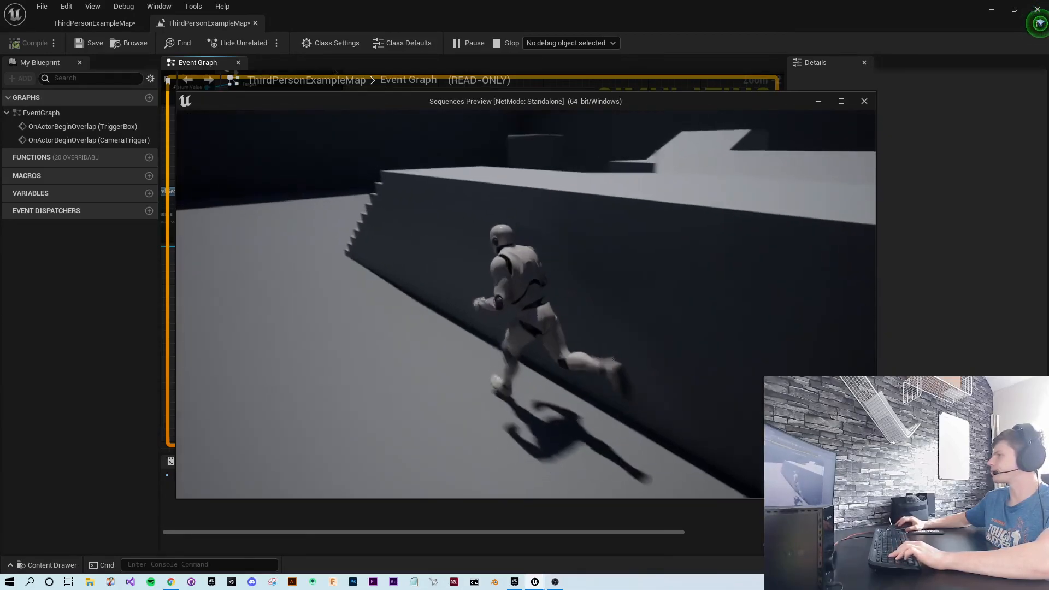
pyautogui.press('d')
pyautogui.press('w')
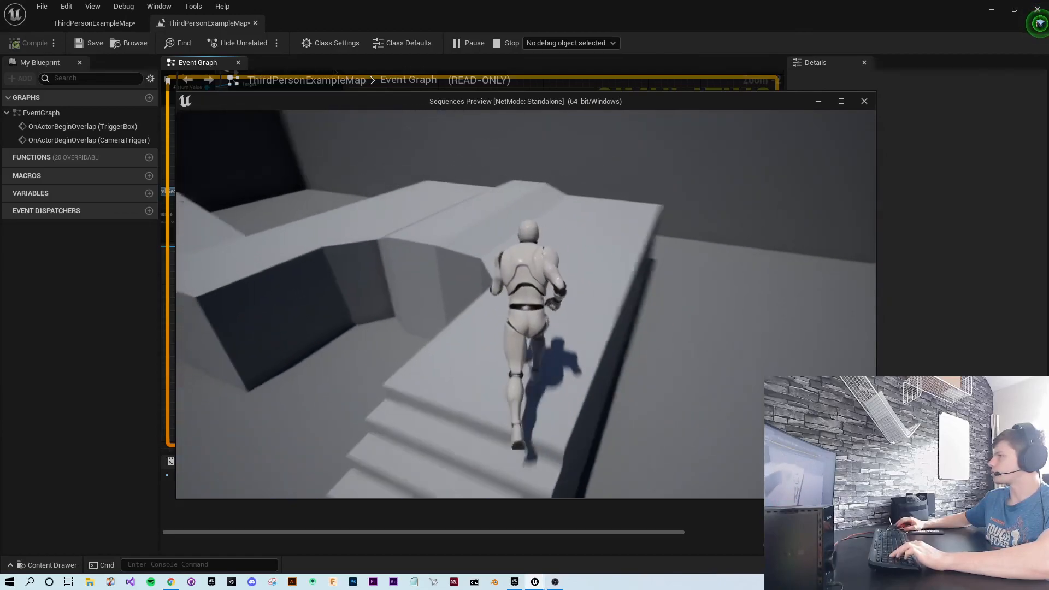
pyautogui.press('w')
pyautogui.press('d')
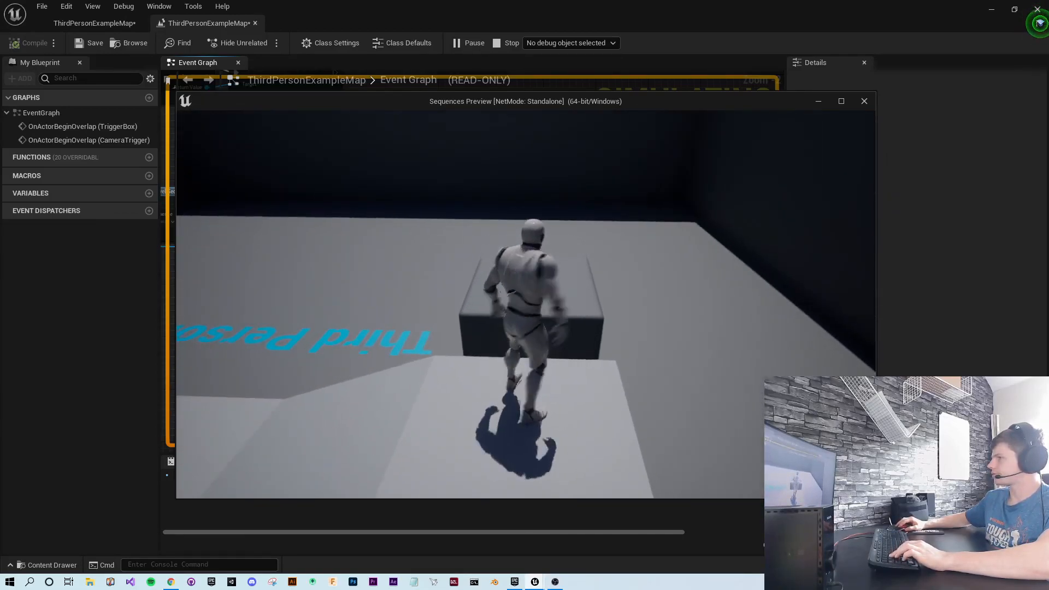
pyautogui.press('w')
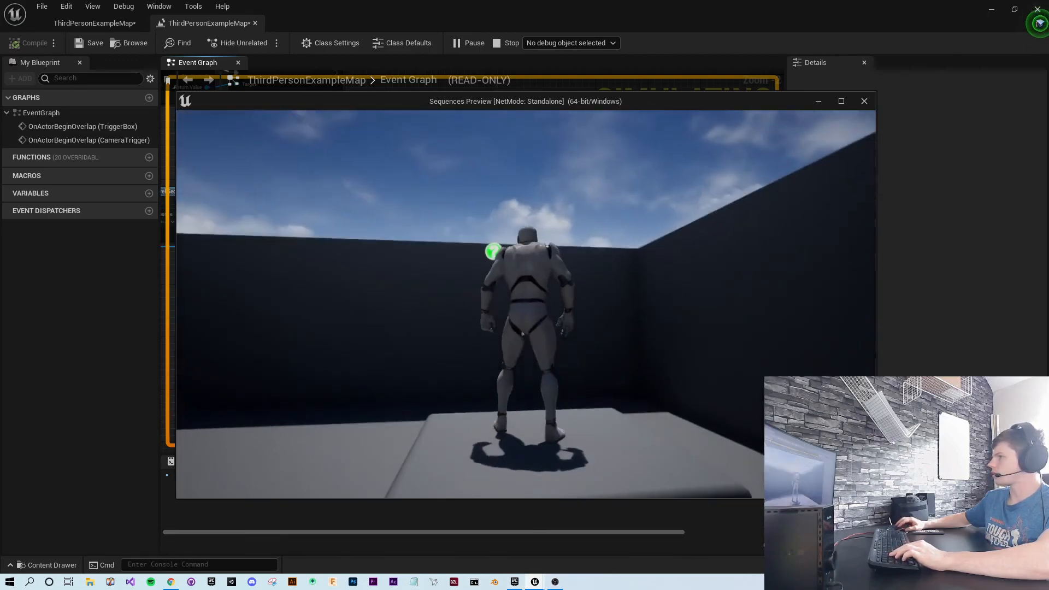
pyautogui.press('w')
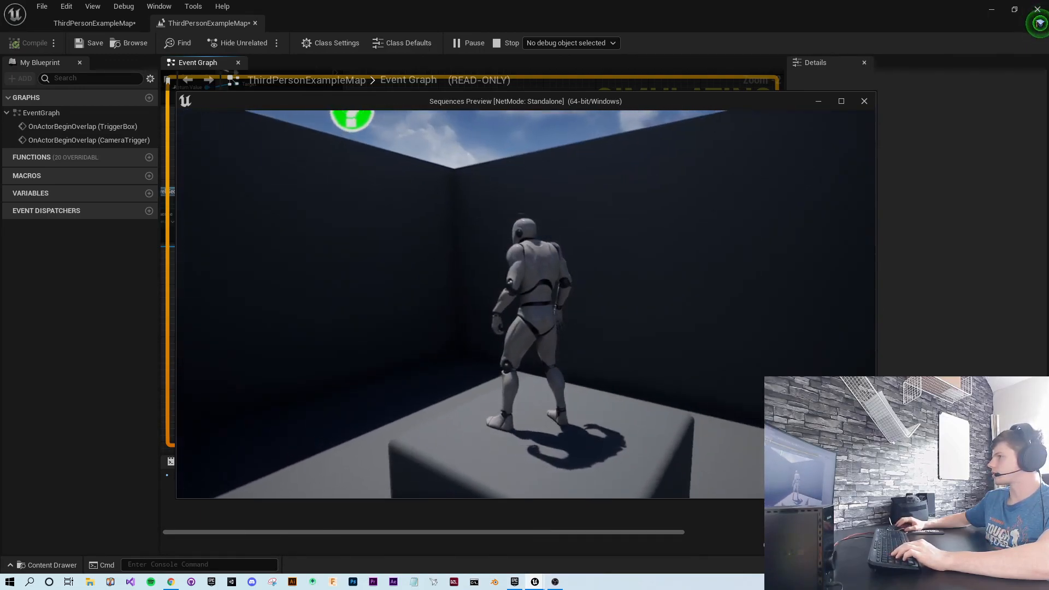
# Step: Jump the character off the block, run across the floor, and end the play session
pyautogui.press('space')
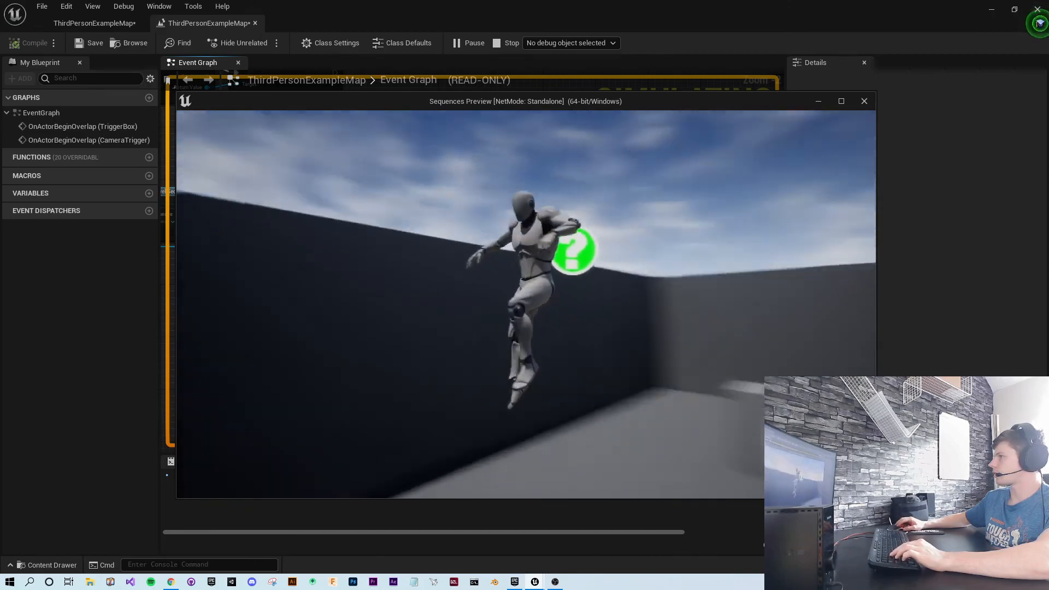
pyautogui.press('w')
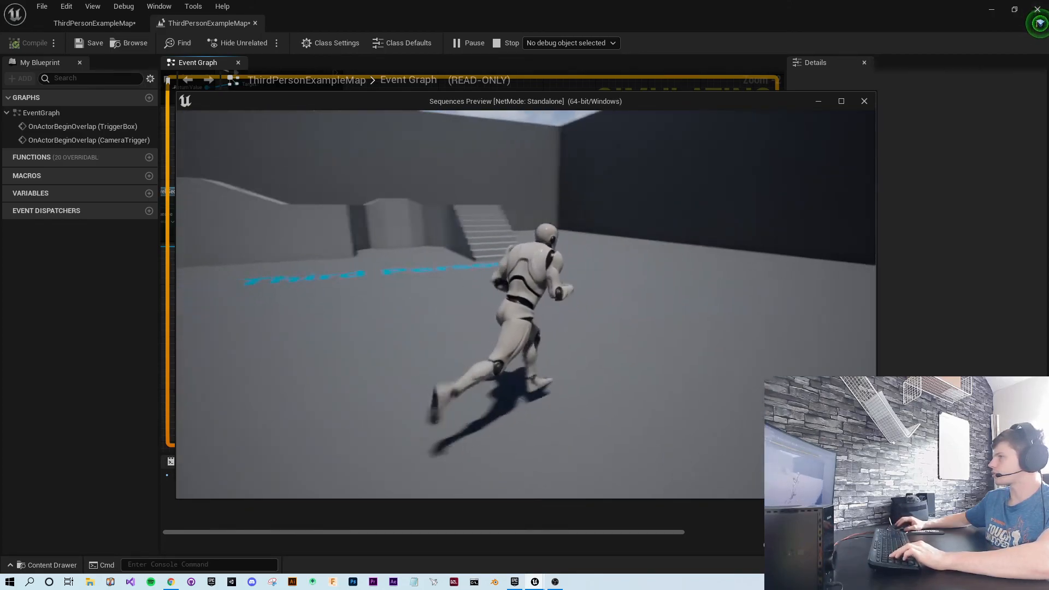
pyautogui.press('s')
pyautogui.press('d')
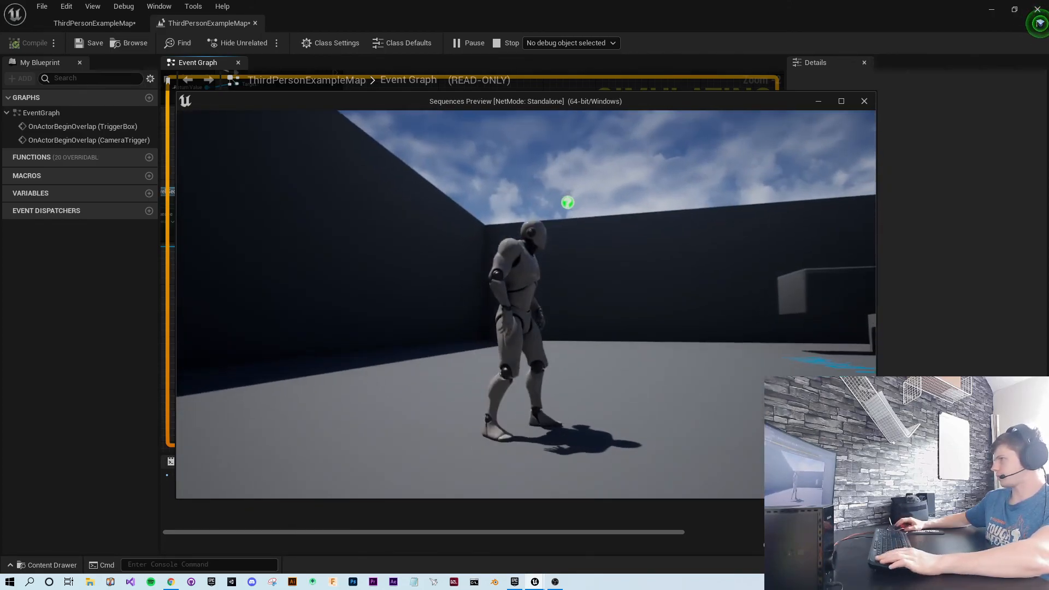
pyautogui.press('Escape')
# Step: Return to the level editor and examine the whole level, including the camera path, the CameraTrigger and the stairs
pyautogui.click(83, 22)
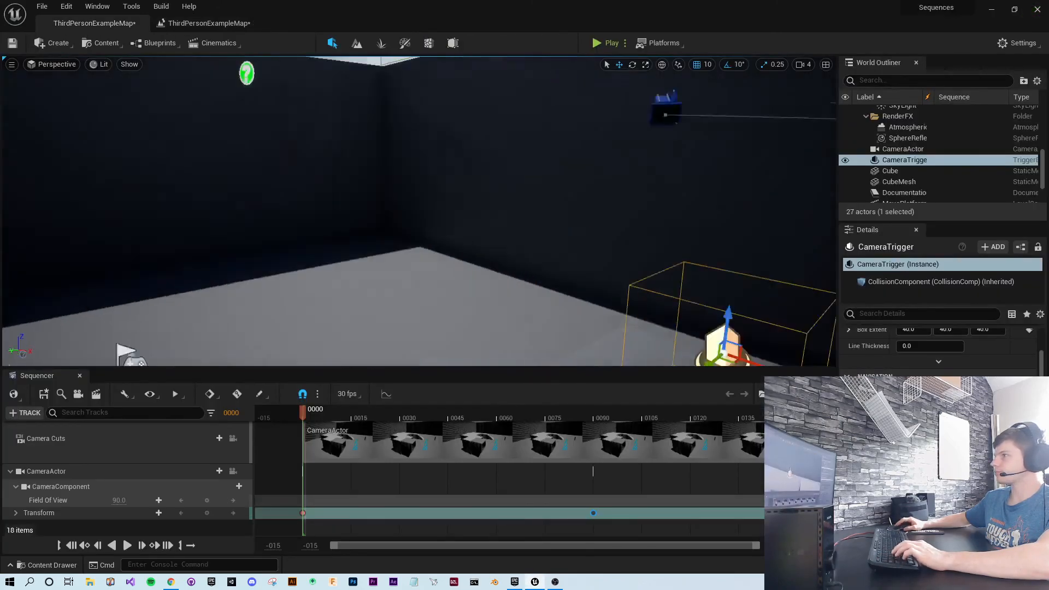
pyautogui.press('s')
pyautogui.moveTo(473, 188); pyautogui.dragTo(509, 235, button='right')
pyautogui.press('s')
pyautogui.press('s')
pyautogui.moveTo(403, 215); pyautogui.dragTo(436, 234, button='right')
pyautogui.press('w')
pyautogui.press('s')
pyautogui.press('s')
pyautogui.moveTo(309, 252)
pyautogui.mouseDown(button='right')
pyautogui.moveTo(310, 237)
pyautogui.moveTo(298, 238)
pyautogui.mouseUp(button='right')
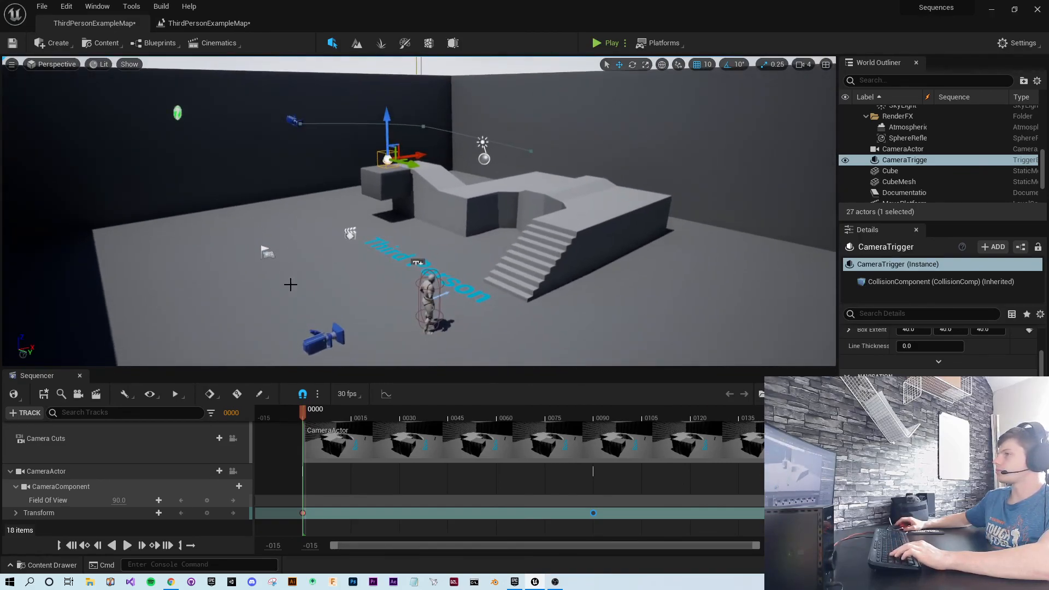